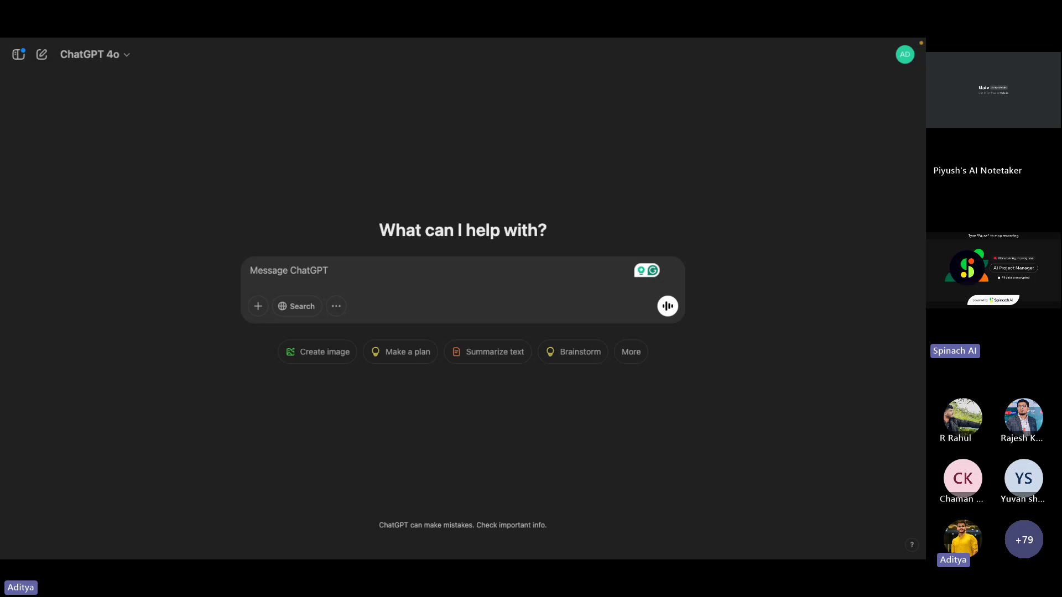
Open the GPTs catalogue from the sidebar and start a blank New GPT draft
left_click(21, 57)
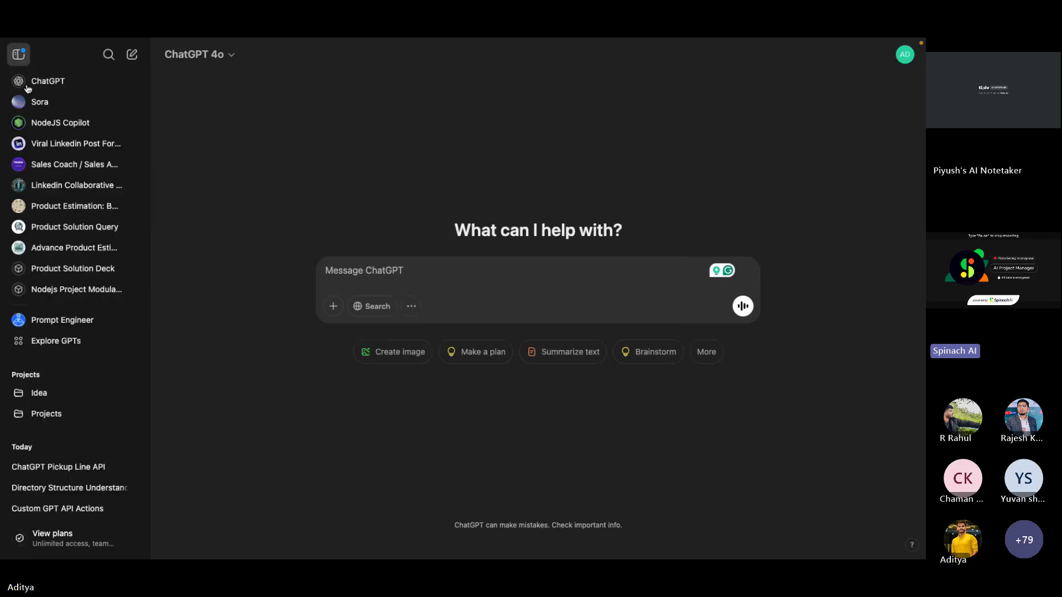
left_click(57, 341)
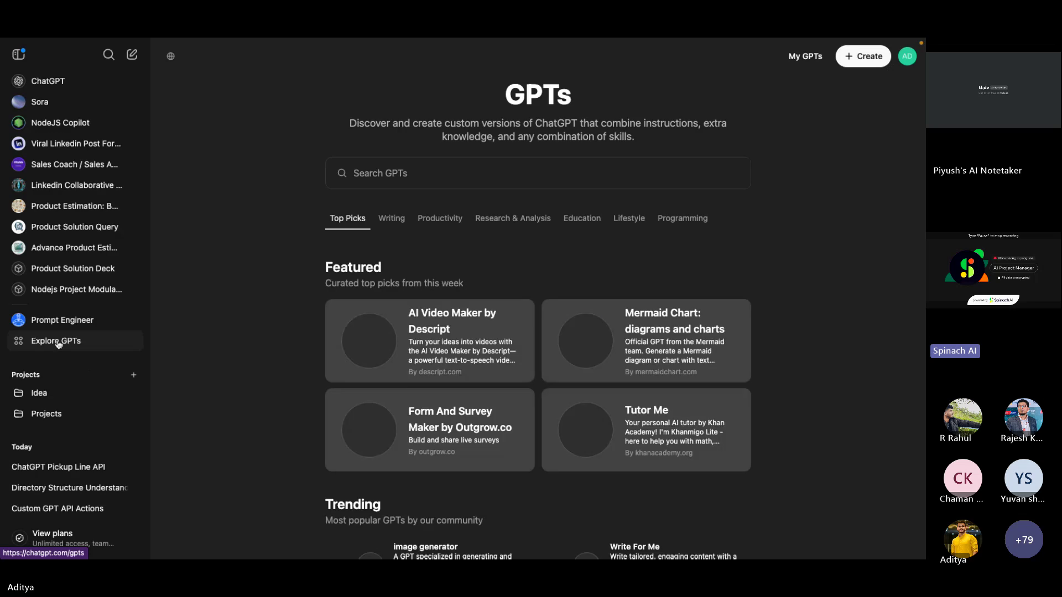
left_click(10, 50)
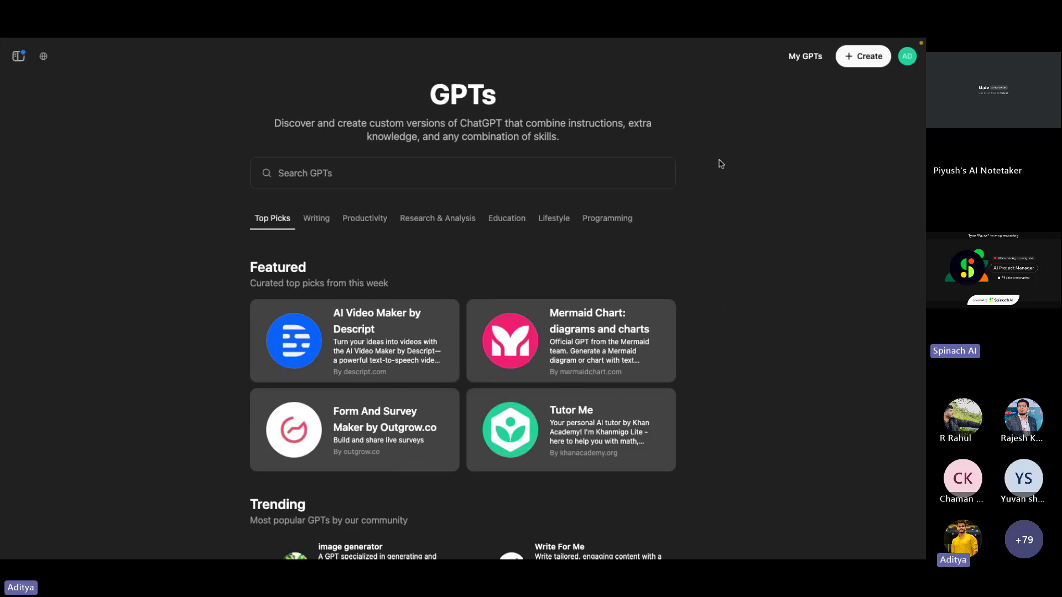
left_click(855, 65)
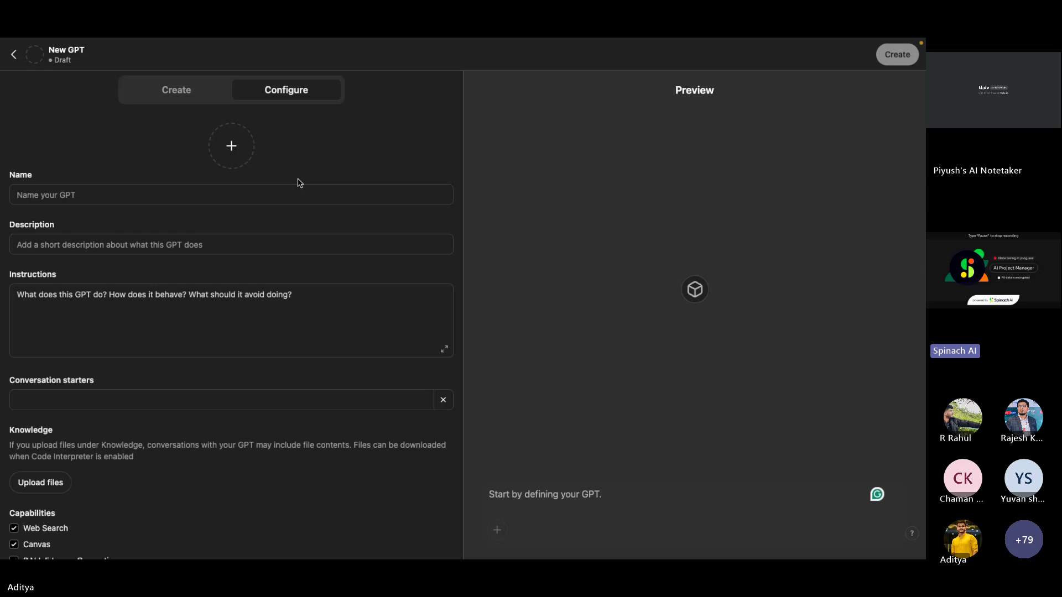
Type 'I want to learn the' to the GPT Builder, then abandon the draft for the catalogue
left_click(193, 195)
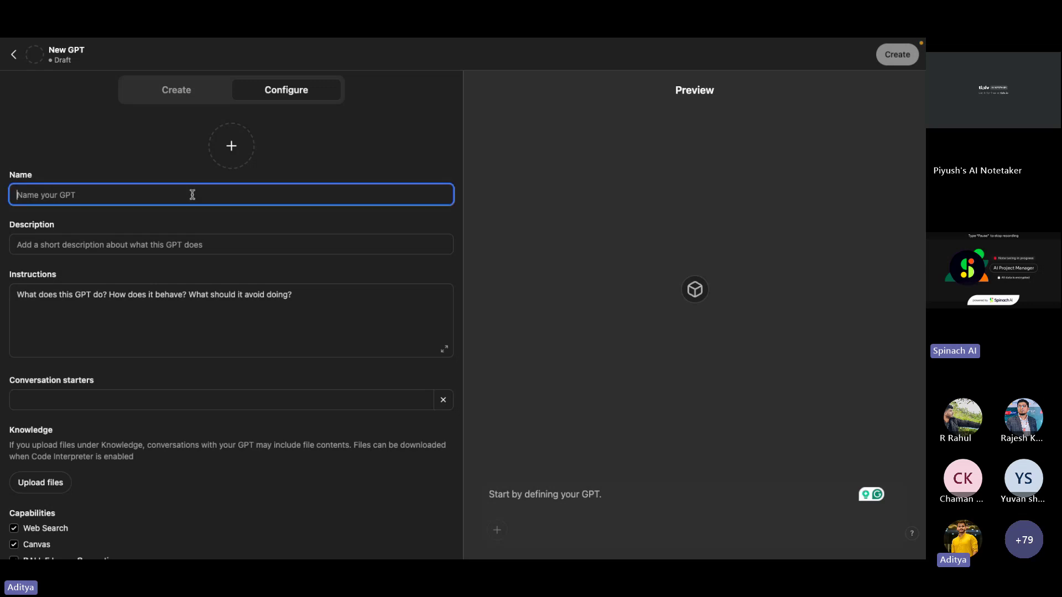
left_click(181, 89)
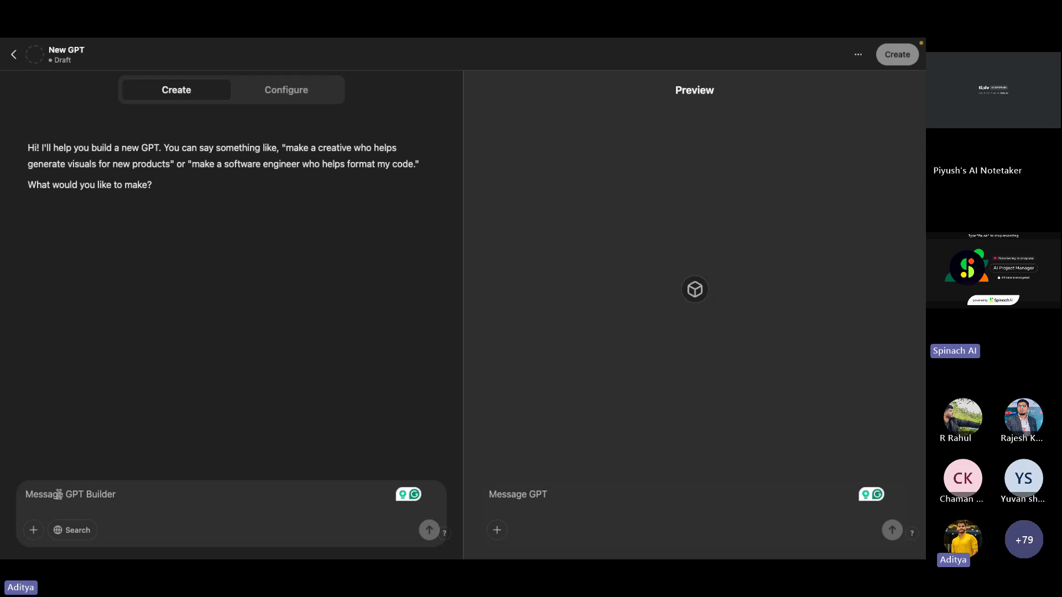
type("I want to")
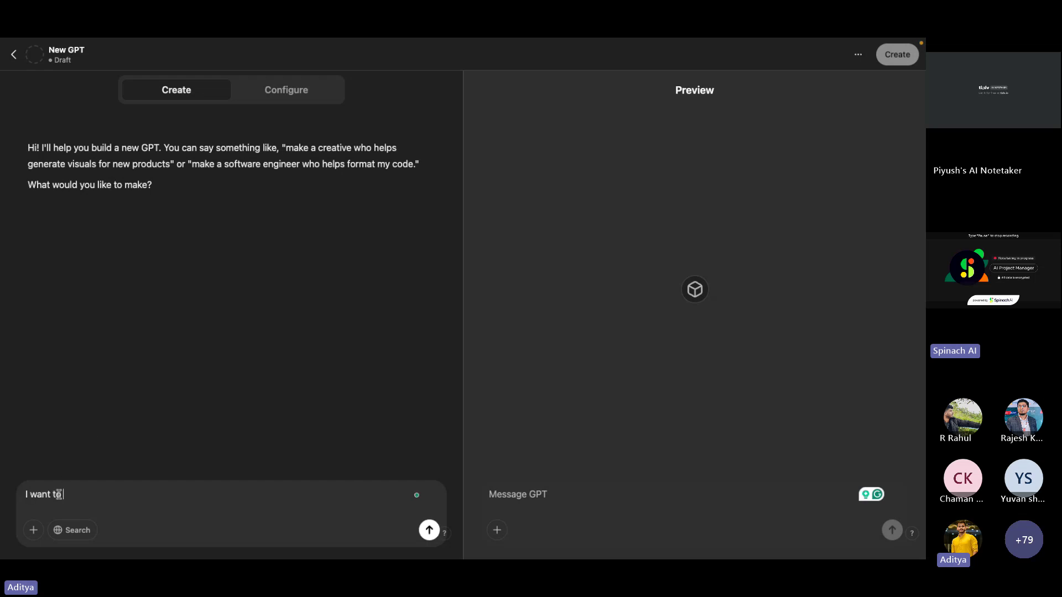
type(" lear nth")
key("BackSpace")
key("BackSpace")
key("BackSpace")
key("BackSpace")
key("BackSpace")
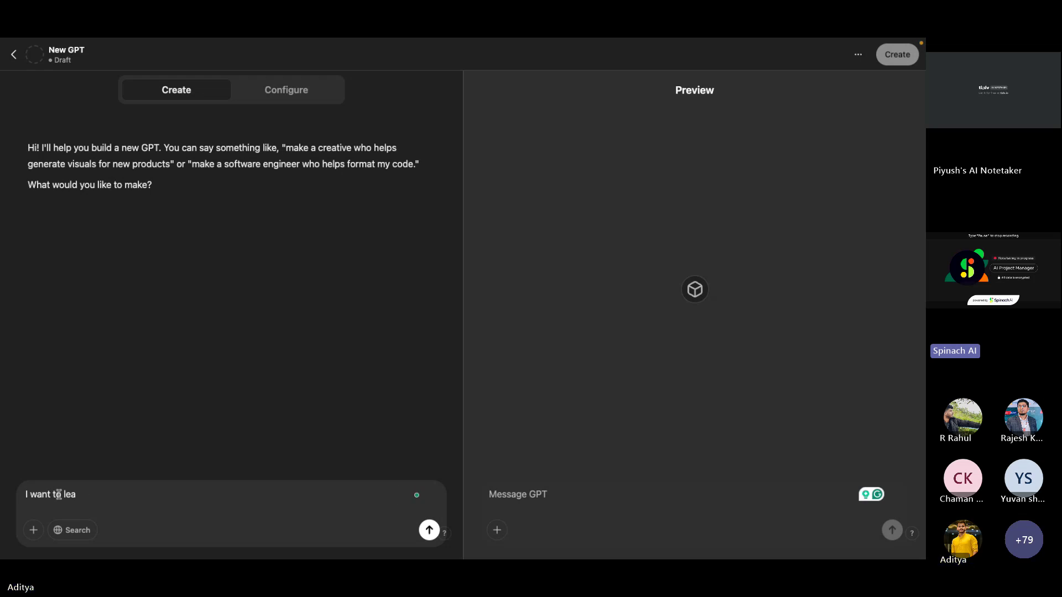
type("en the")
key("BackSpace")
key("BackSpace")
key("BackSpace")
key("BackSpace")
key("BackSpace")
key("BackSpace")
type("rn the")
left_click(14, 55)
Start a fresh empty chat, ending with the sidebar list of GPTs and chats shown
left_click(18, 54)
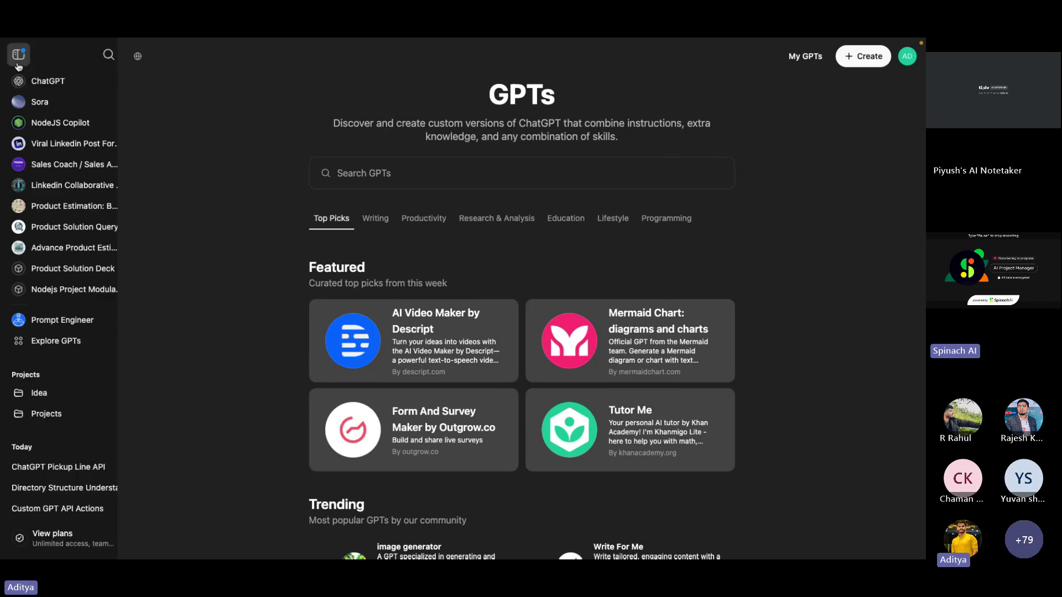
left_click(131, 54)
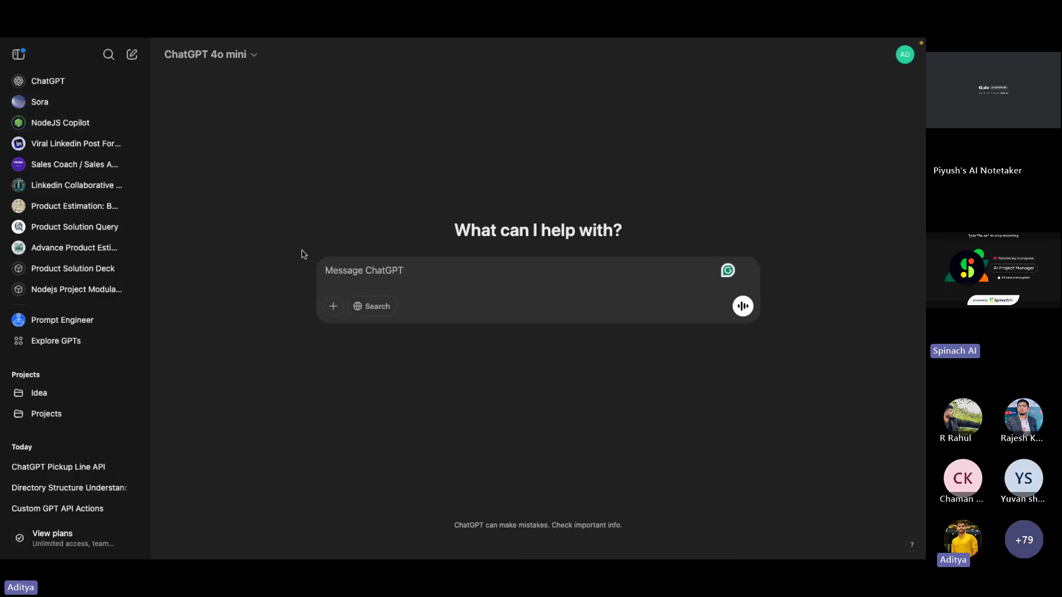
mouse_move(43, 41)
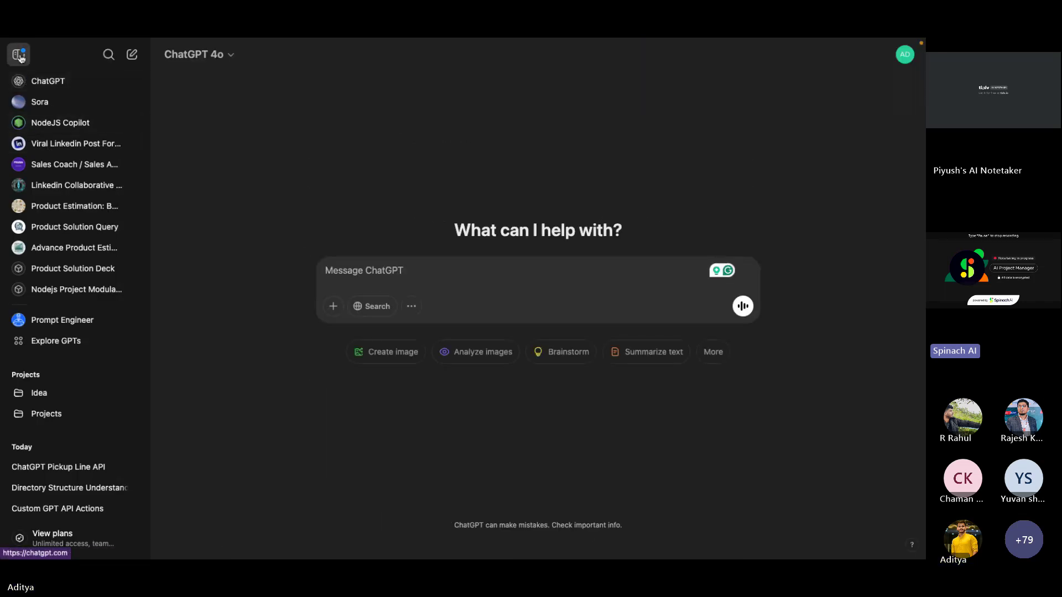
left_click(19, 54)
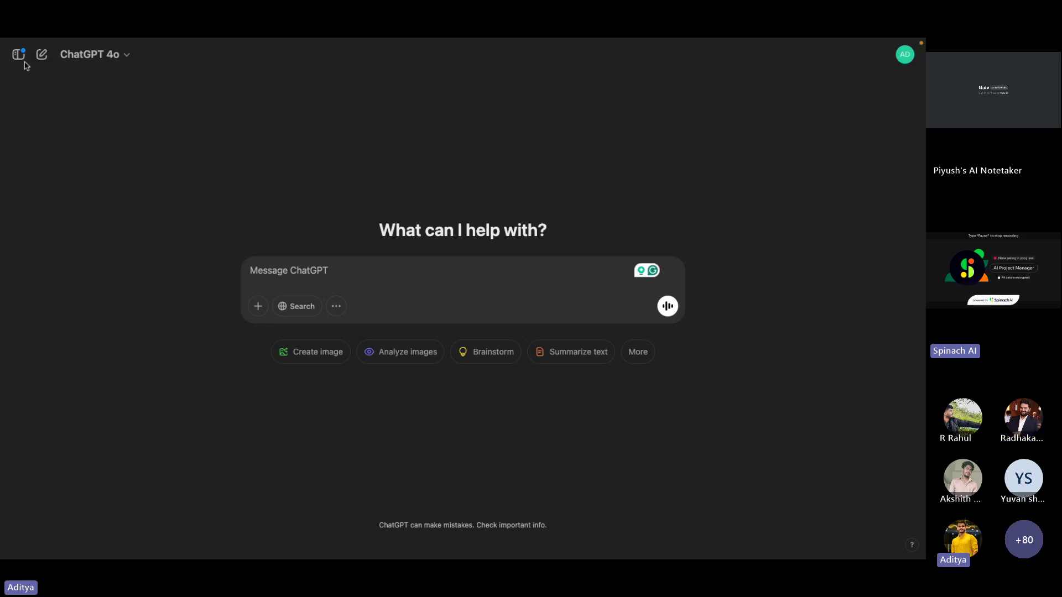
left_click(20, 64)
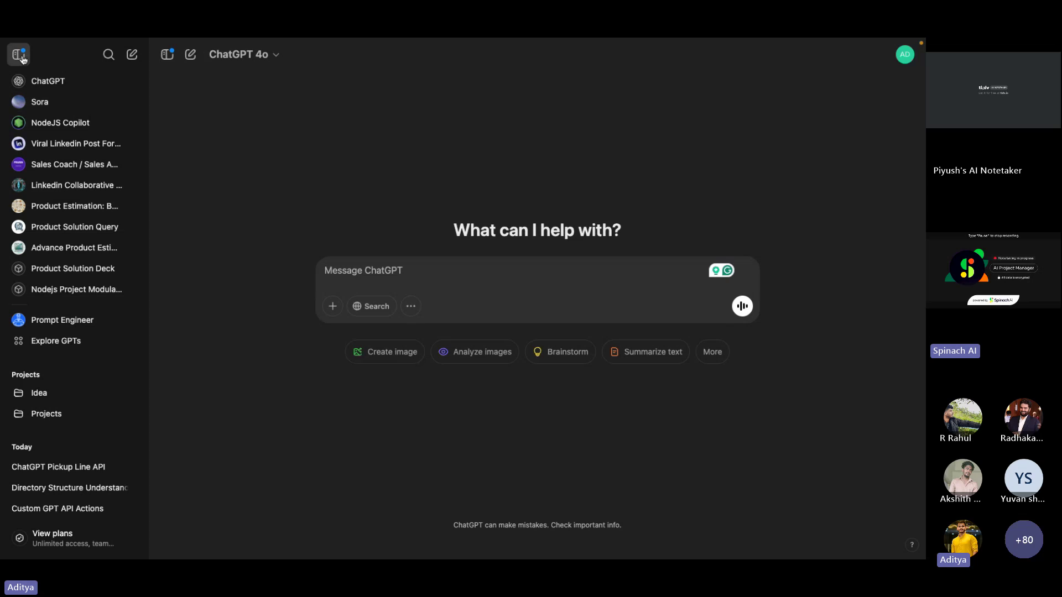
left_click(22, 58)
left_click(22, 59)
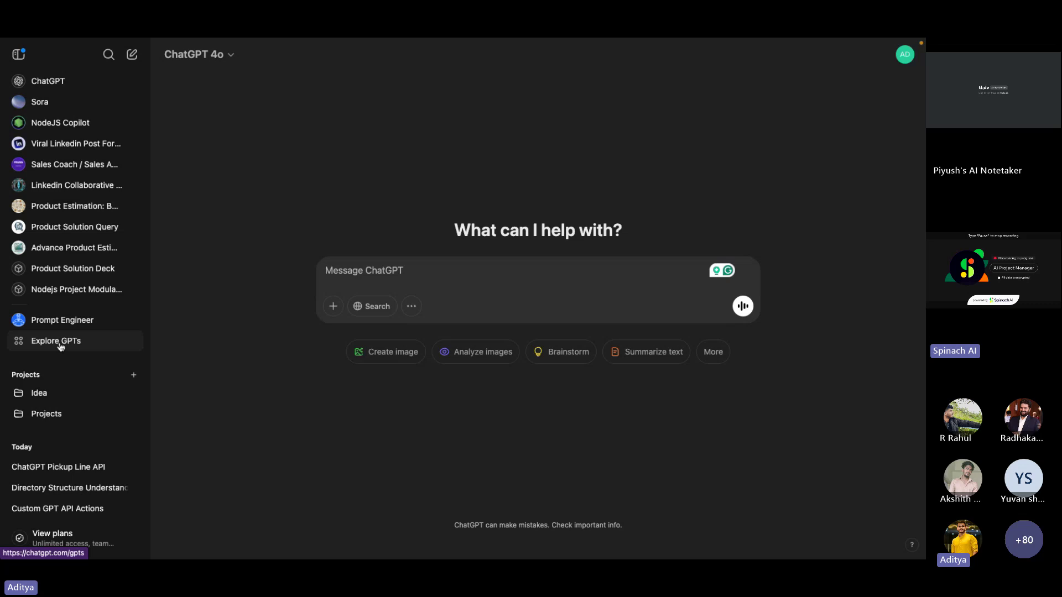
Browse the GPTs catalogue categories and try the Search GPTs box, dismissing its recent suggestions
left_click(61, 345)
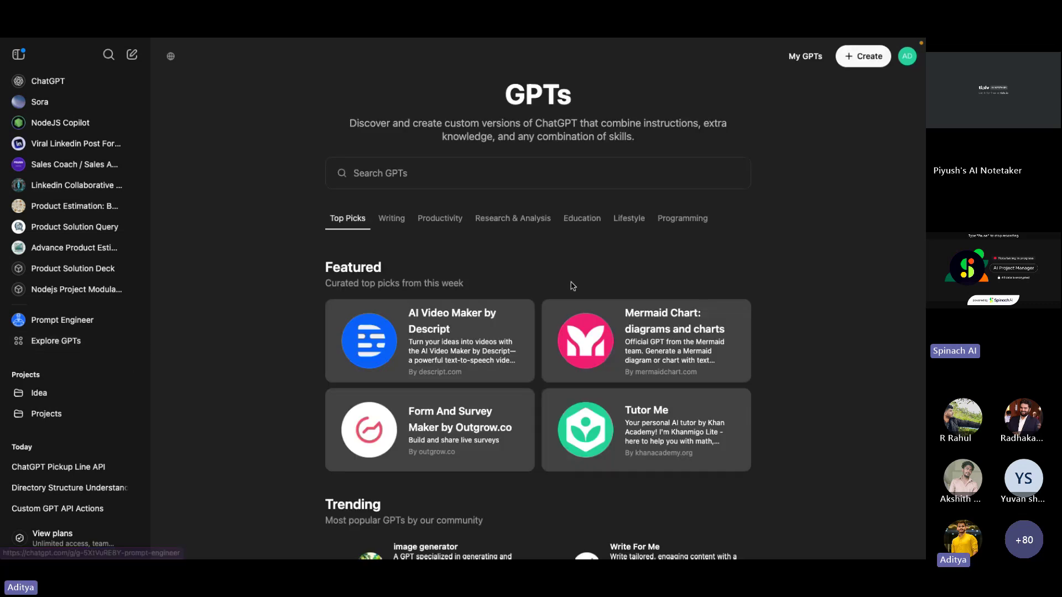
scroll(774, 390, "down", 15)
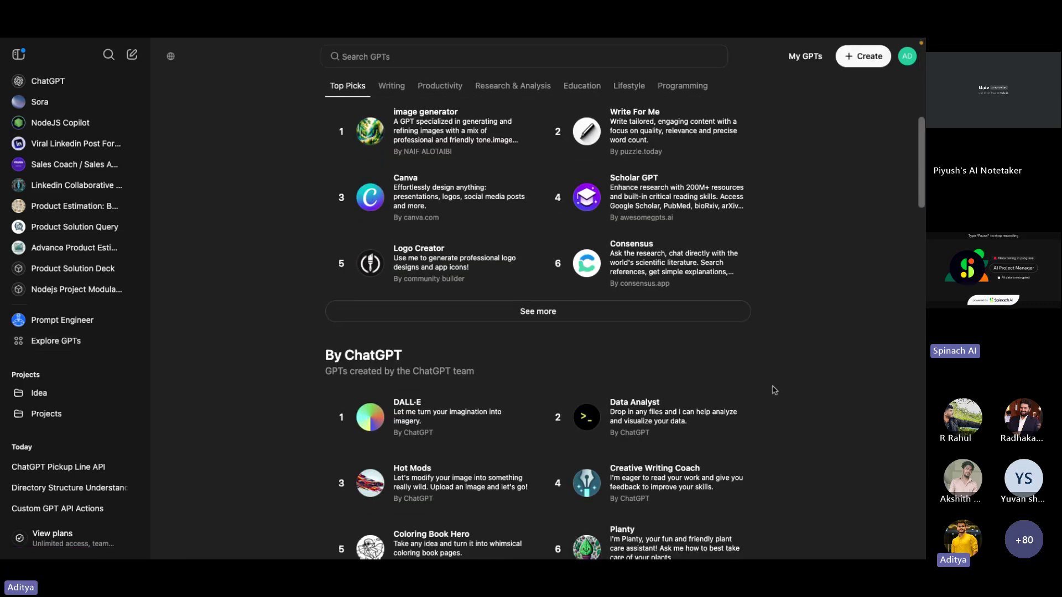
scroll(774, 390, "down", 5)
scroll(774, 390, "up", 20)
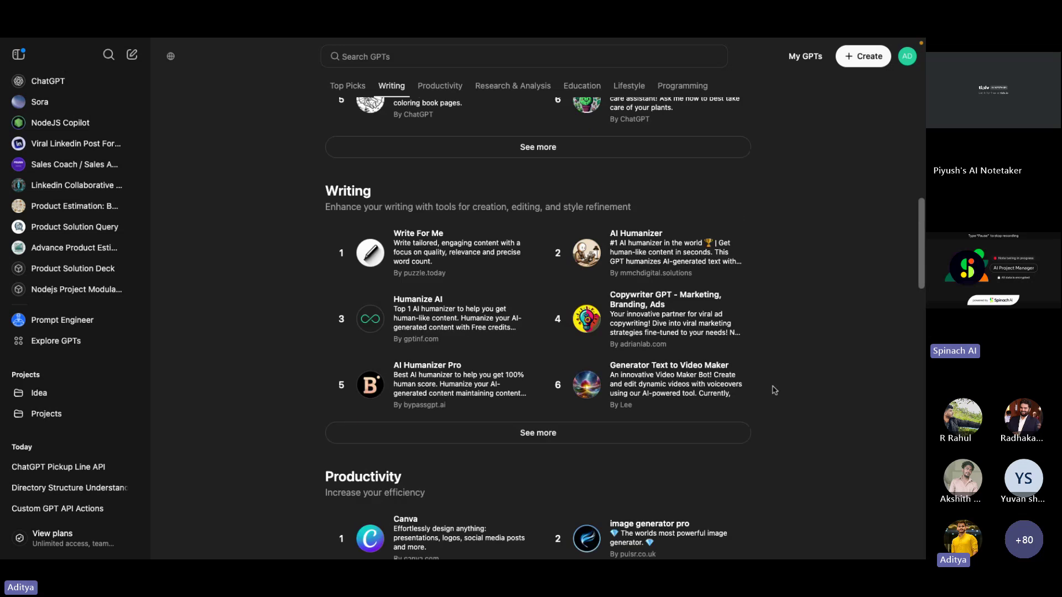
scroll(774, 391, "down", 8)
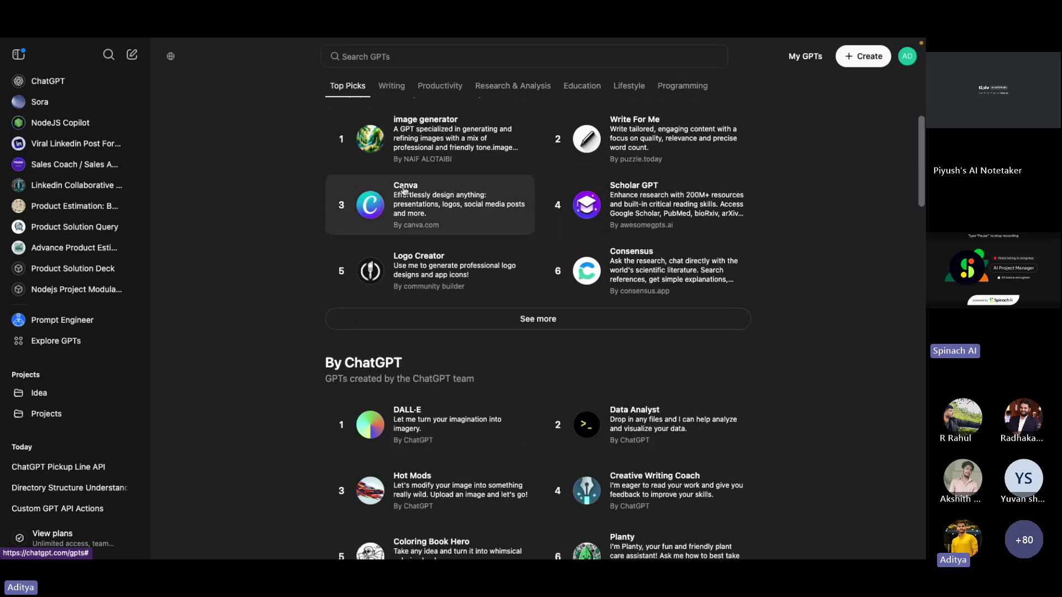
scroll(403, 192, "down", 3)
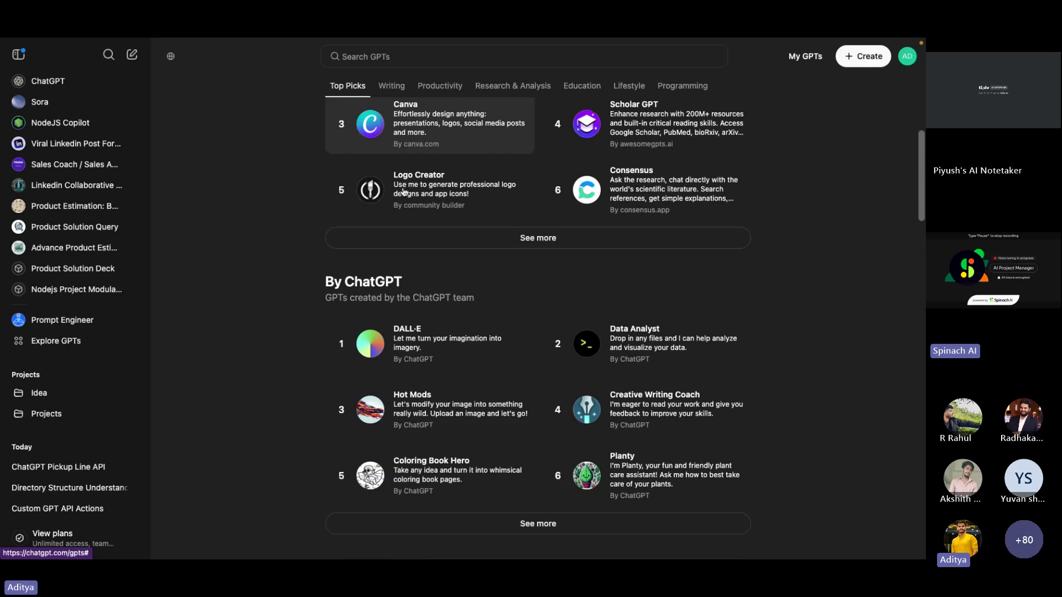
scroll(403, 191, "down", 8)
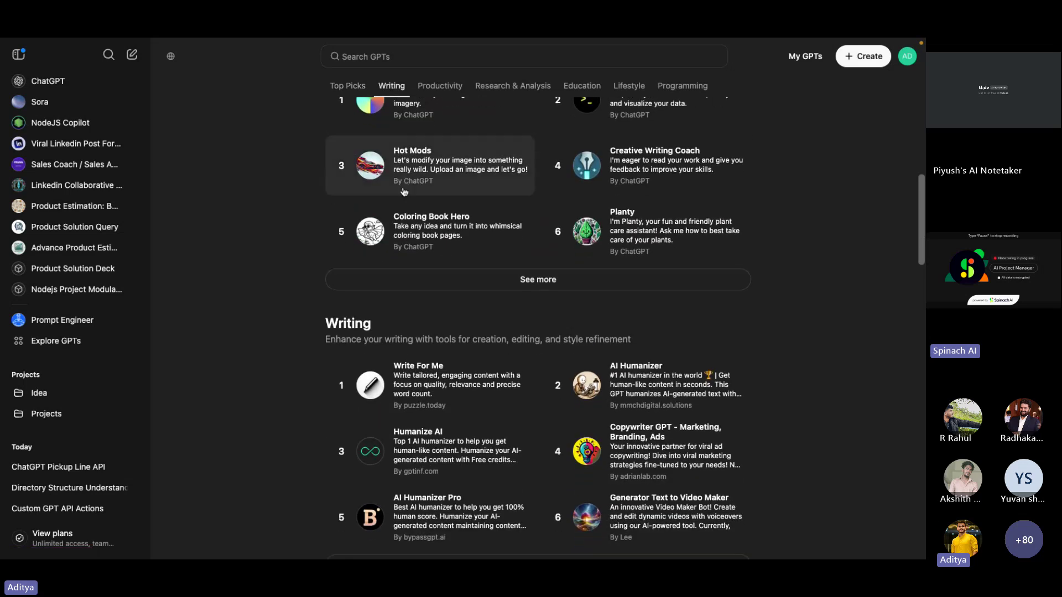
scroll(403, 191, "down", 1)
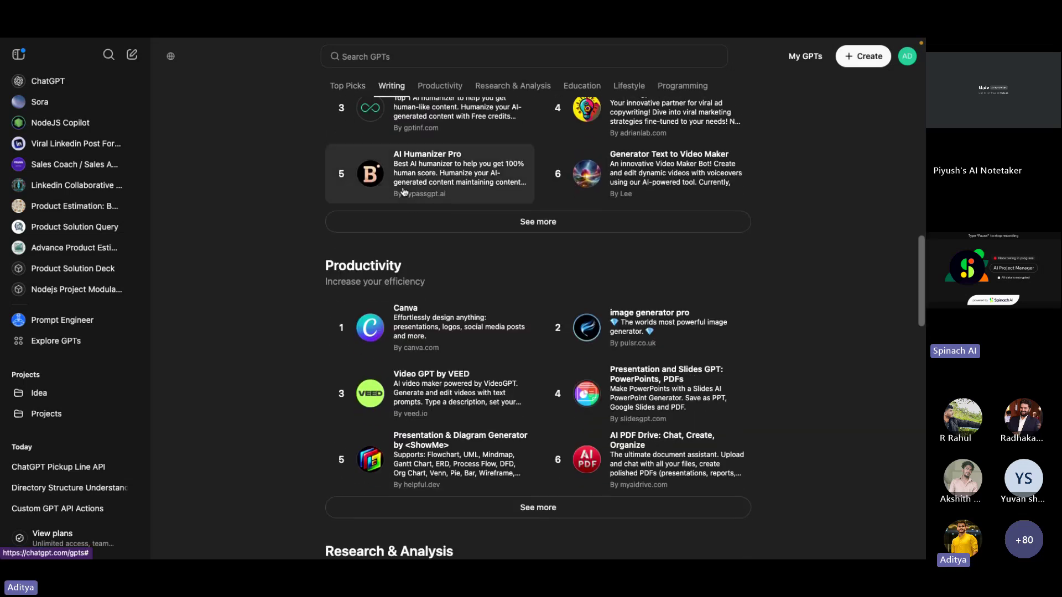
scroll(427, 204, "up", 12)
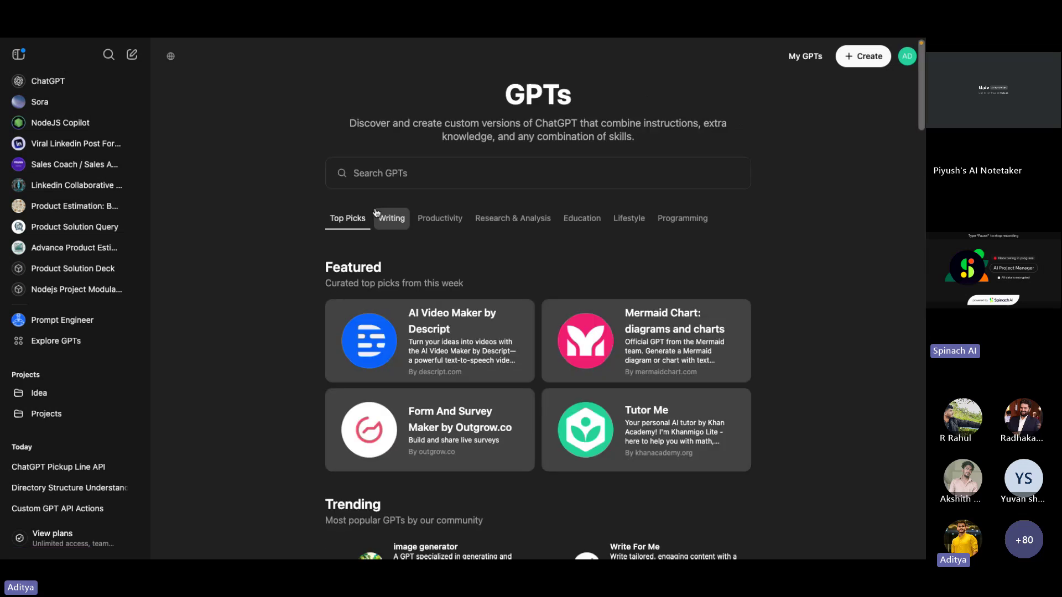
left_click(372, 176)
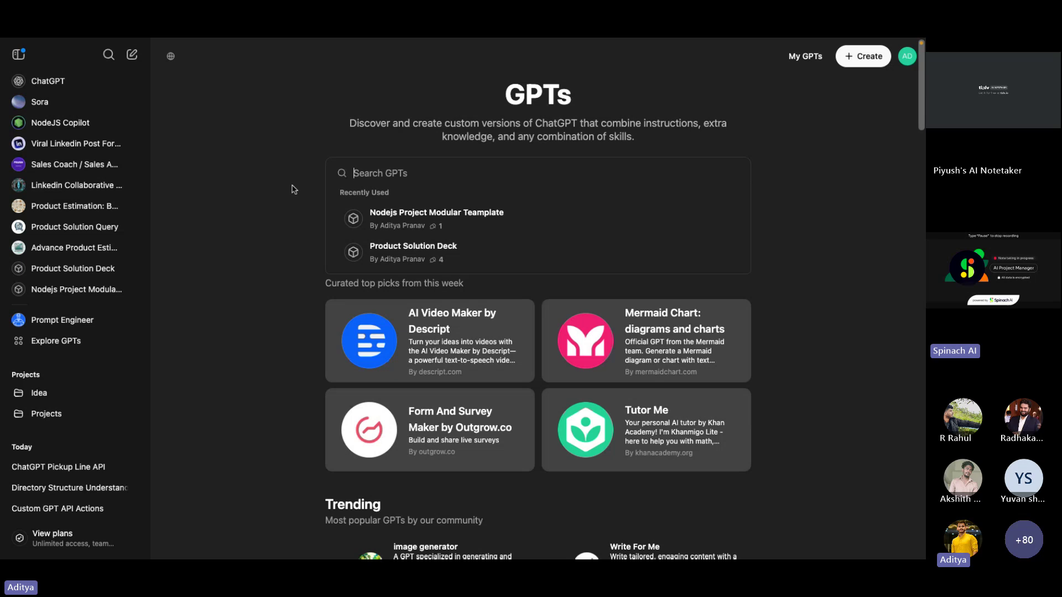
left_click(296, 189)
Start a new GPT draft and switch to its Configure form with the Name field focused
left_click(864, 55)
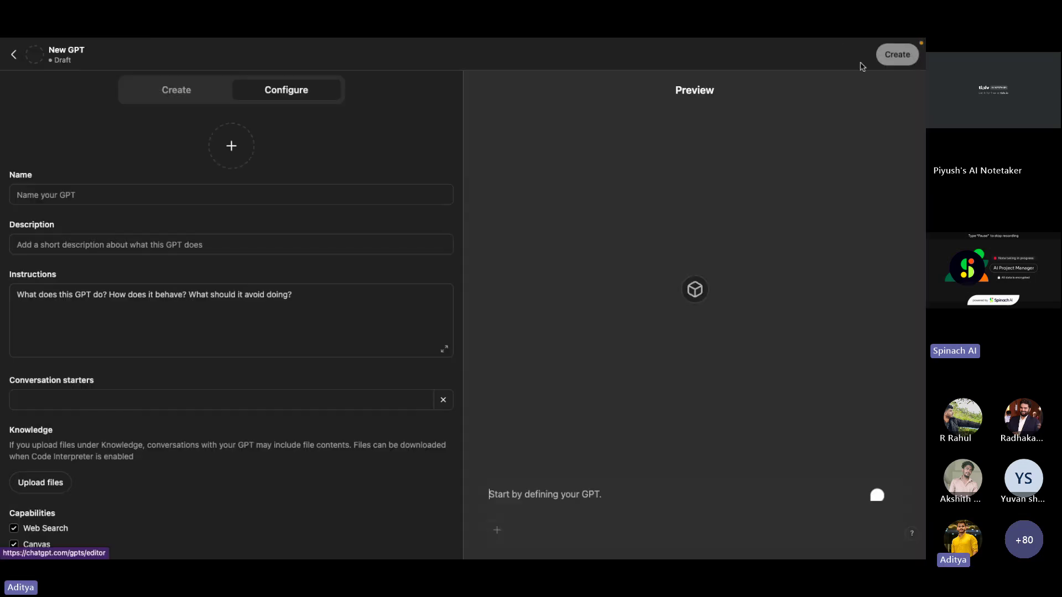
left_click(178, 92)
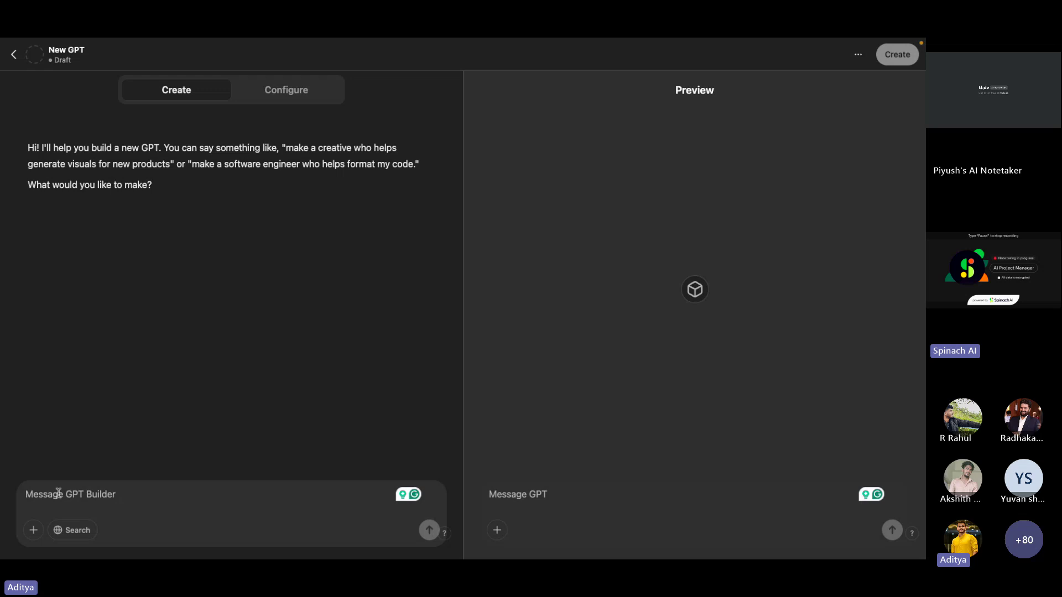
left_click(58, 493)
left_click(283, 90)
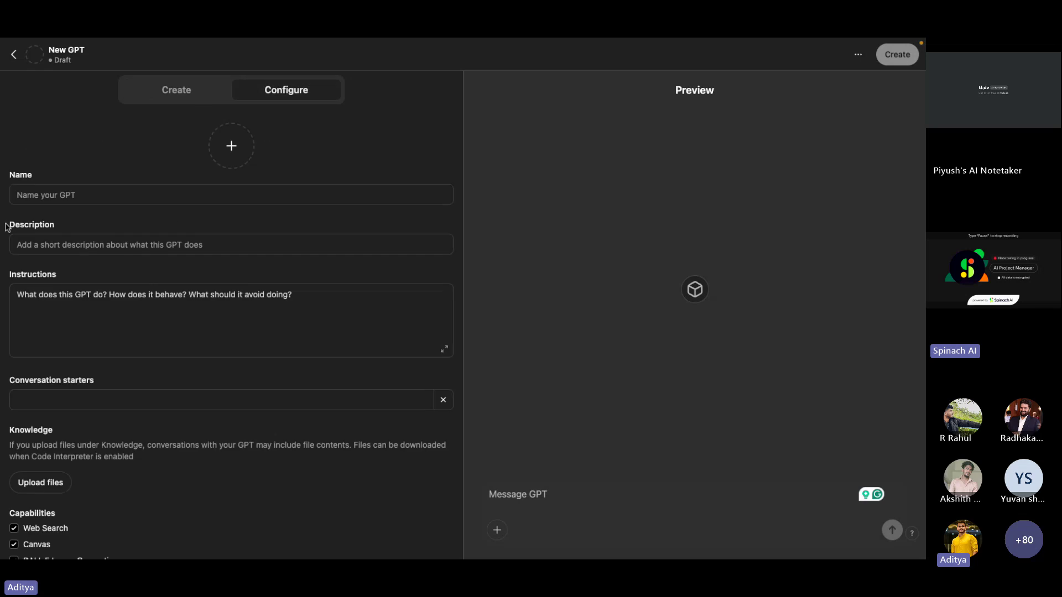
left_click(138, 195)
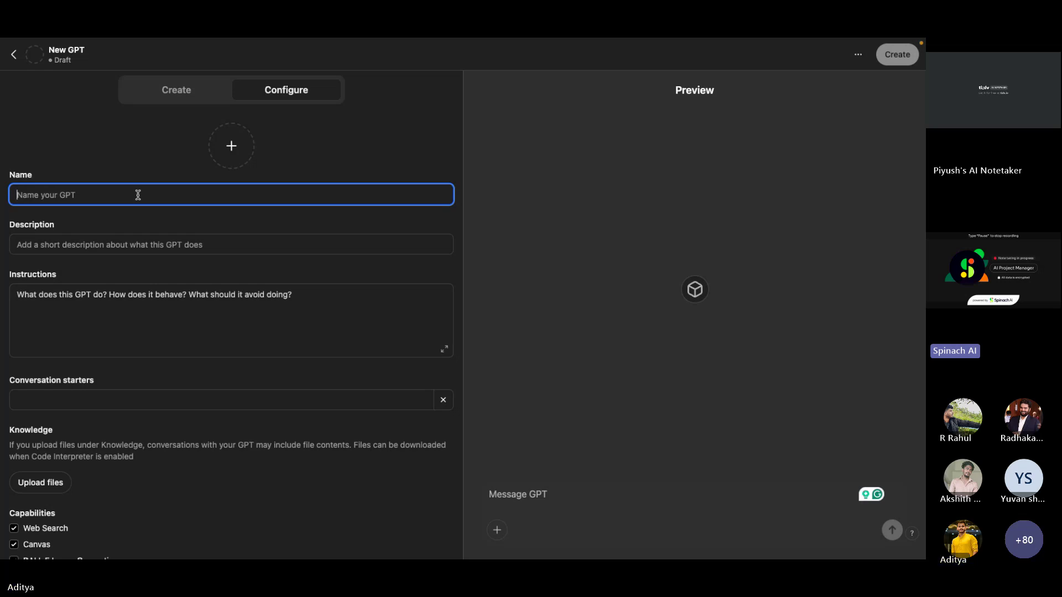
key("super+Tab")
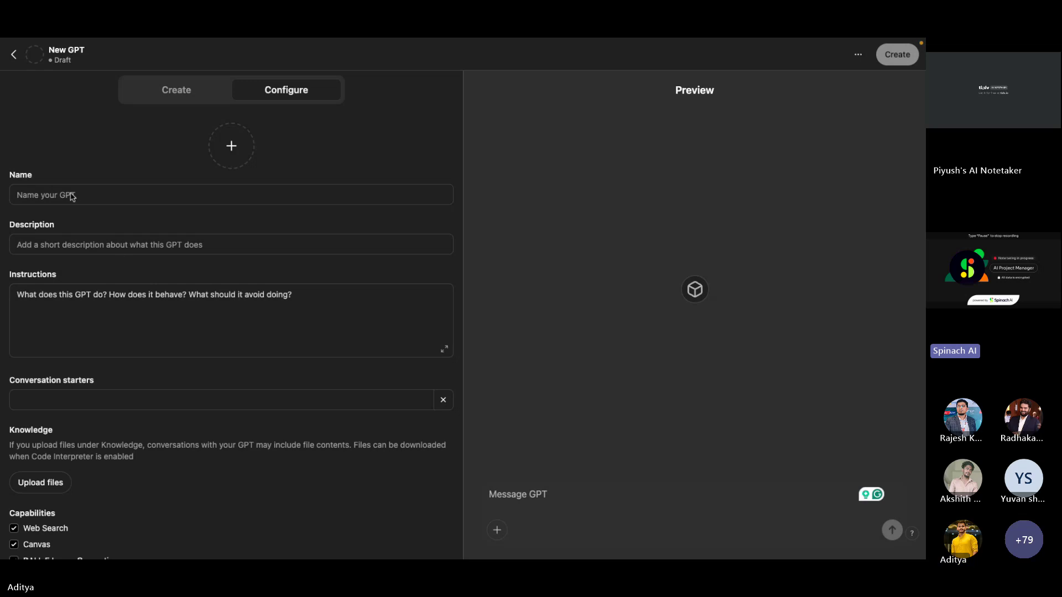
left_click(71, 196)
Name the GPT 'Cat Fact'
type("Fa")
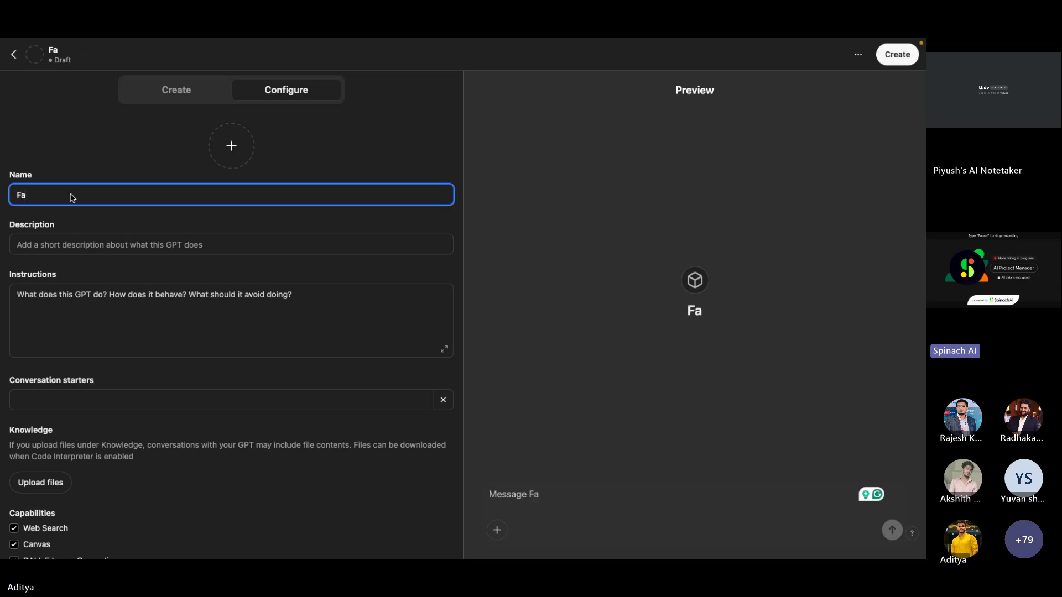
key("BackSpace")
key("BackSpace")
type("Cat Fact")
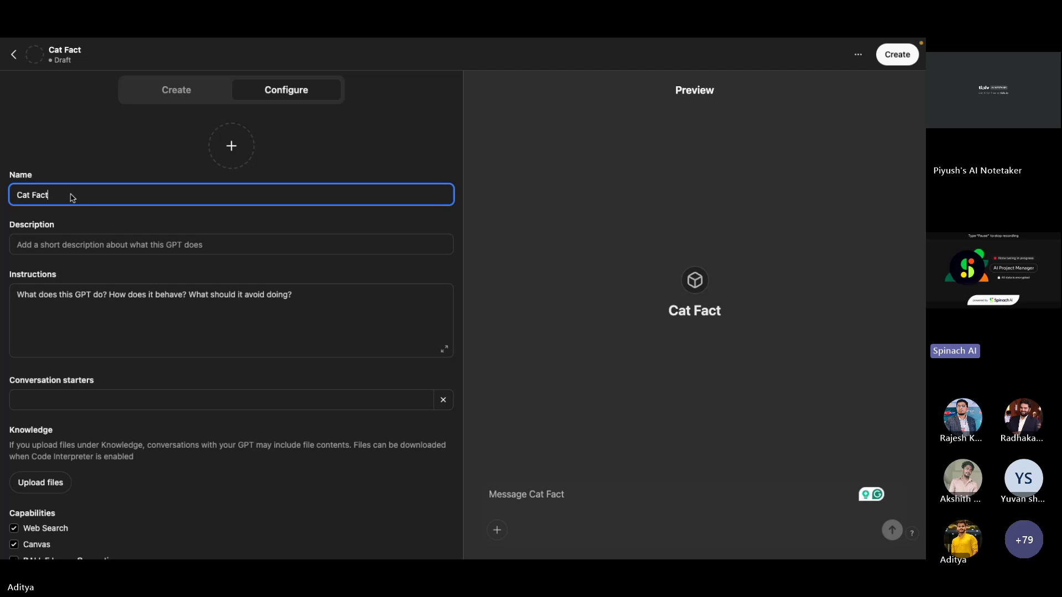
Give it the description 'It will give the users Facts about cat'
left_click(77, 246)
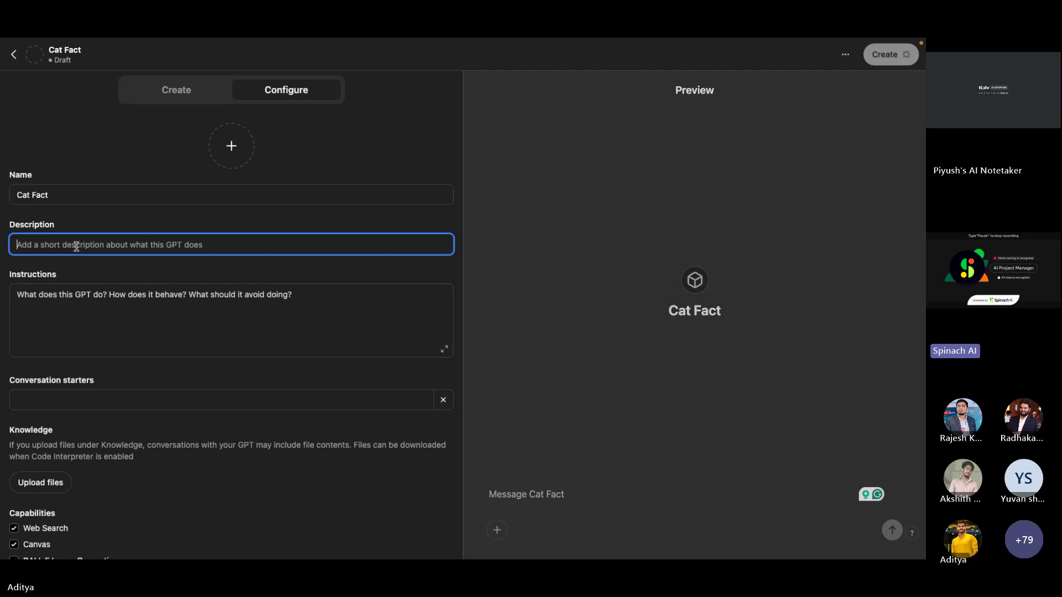
type("It will give th")
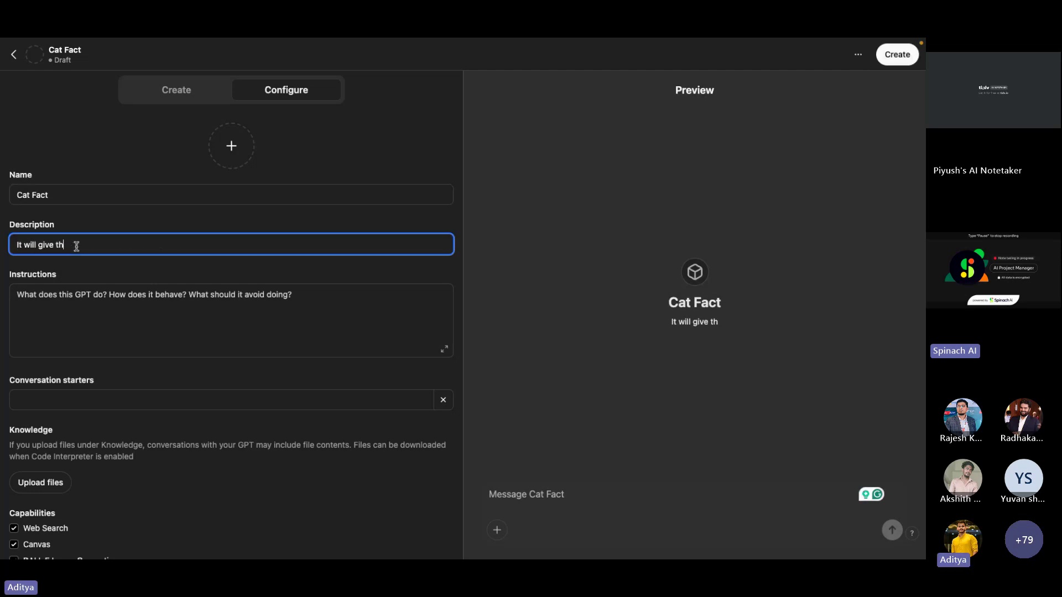
type("e users Fac")
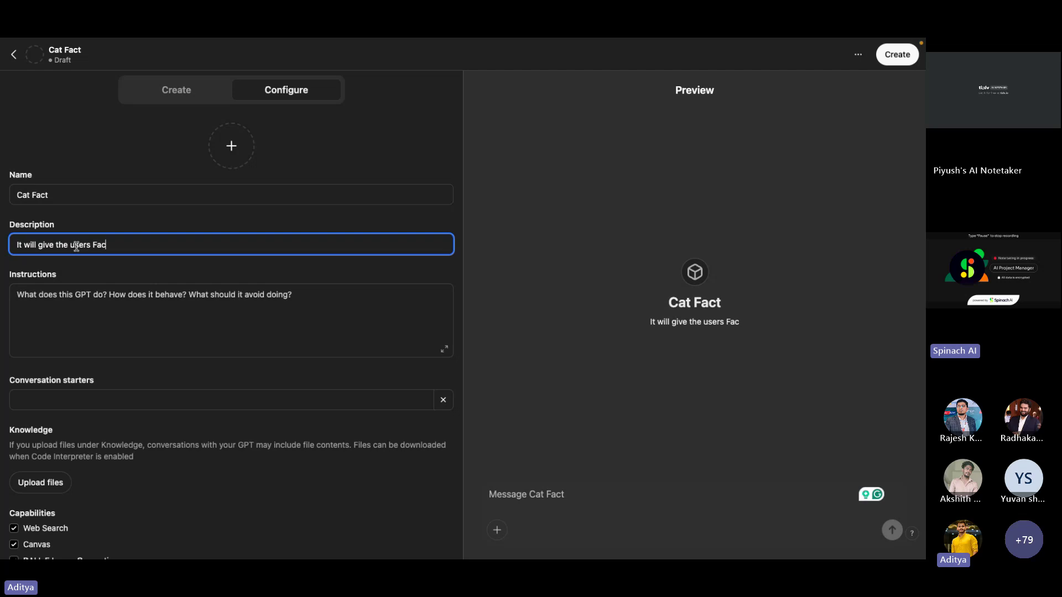
type("ts about cat")
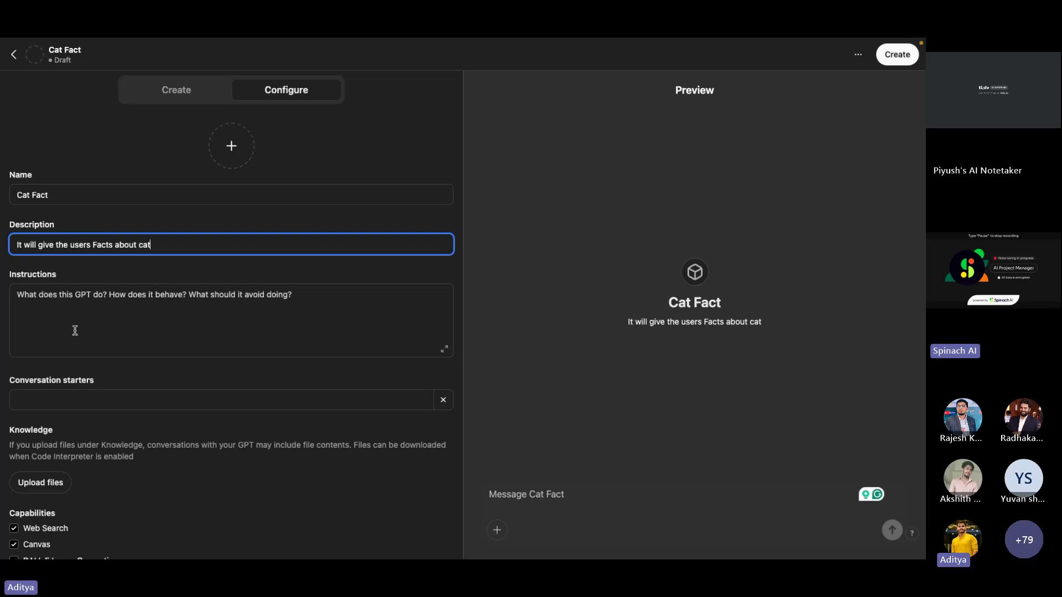
left_click(66, 307)
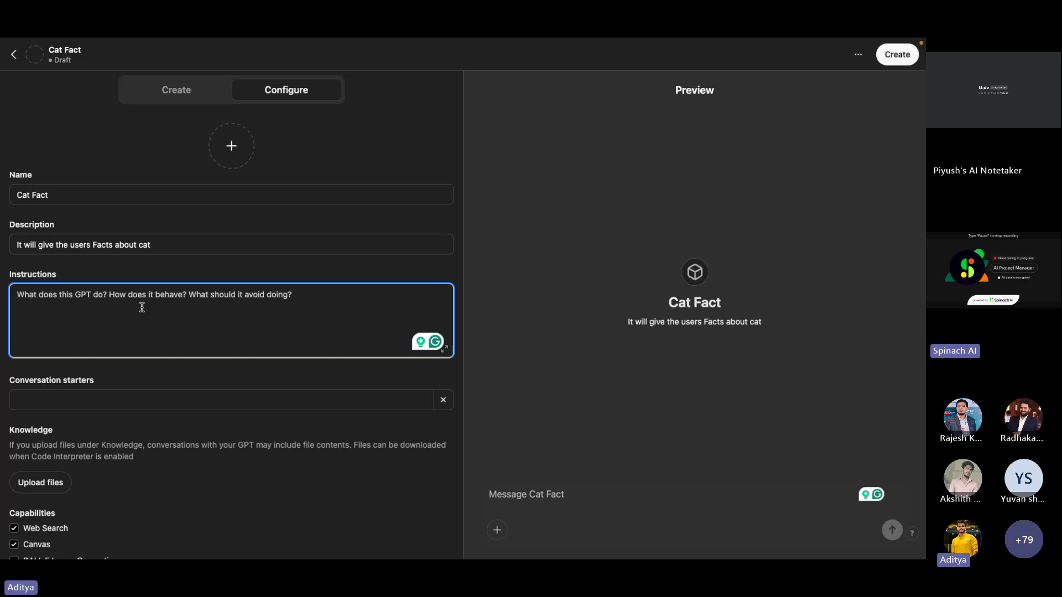
key("super+Tab")
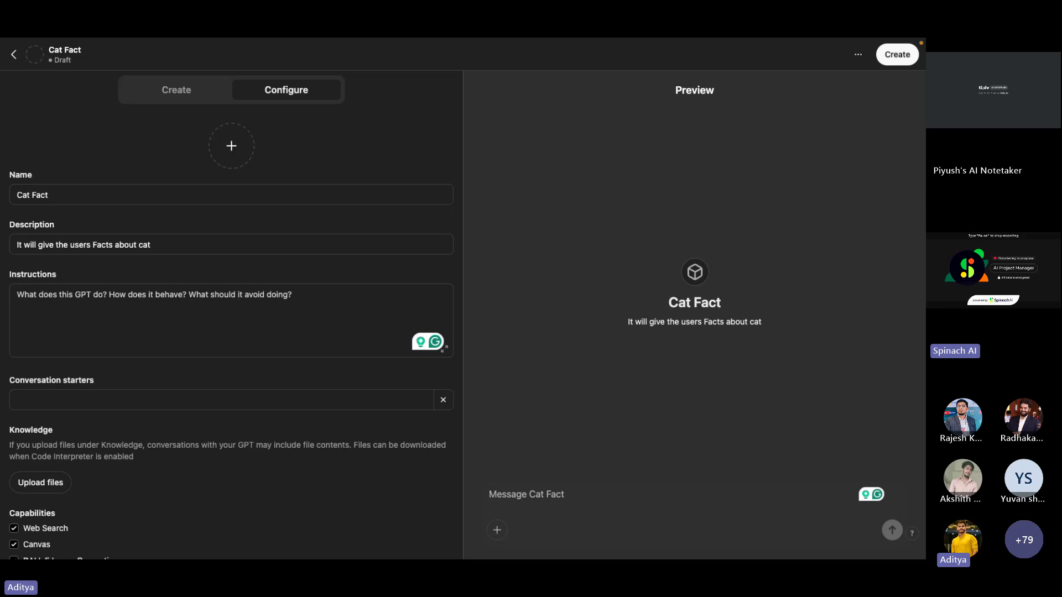
scroll(85, 412, "down", 3)
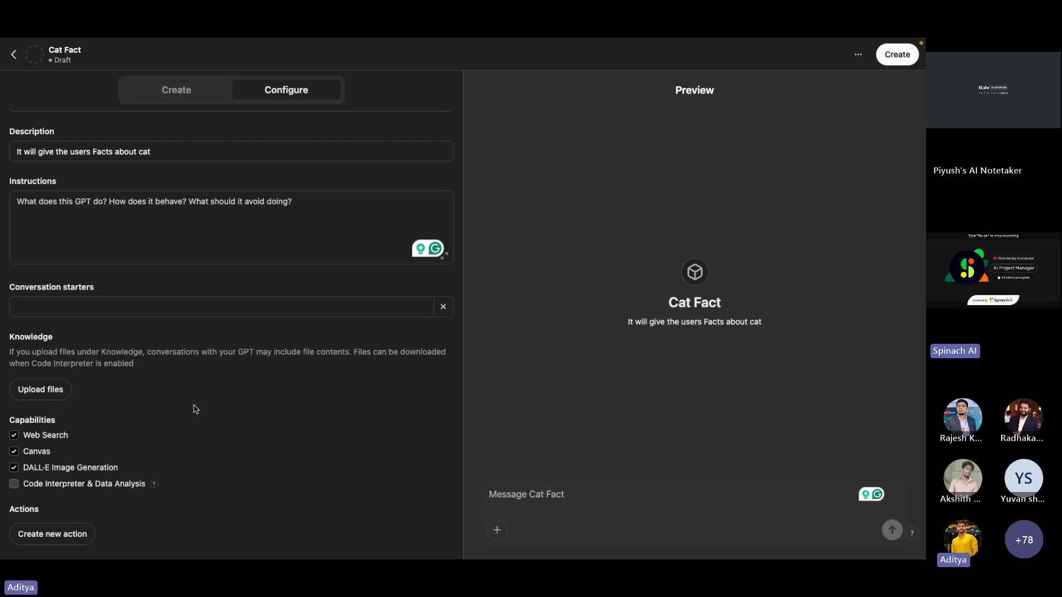
left_click(133, 217)
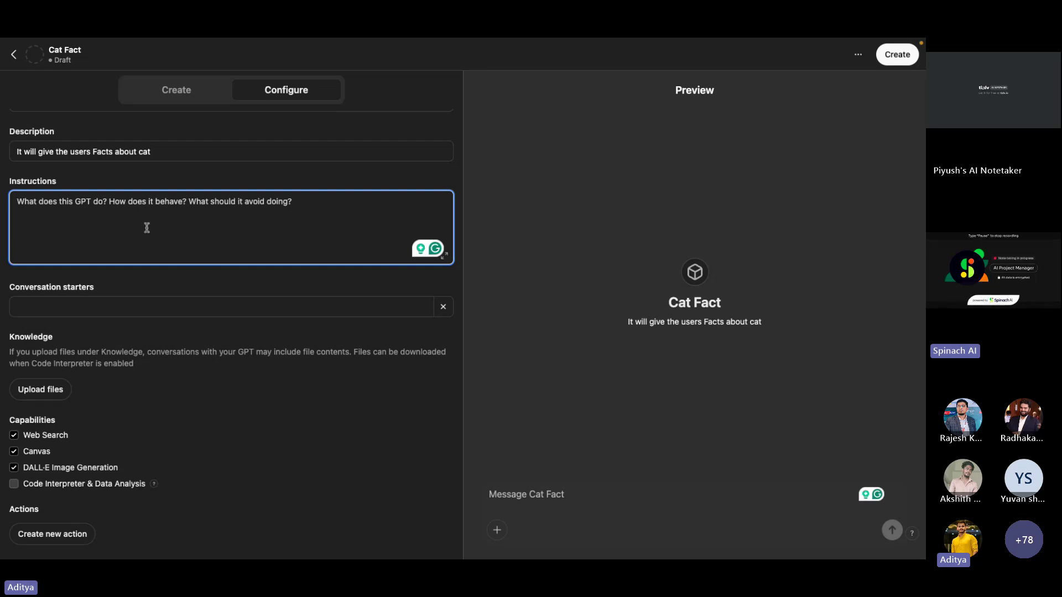
scroll(224, 298, "up", 3)
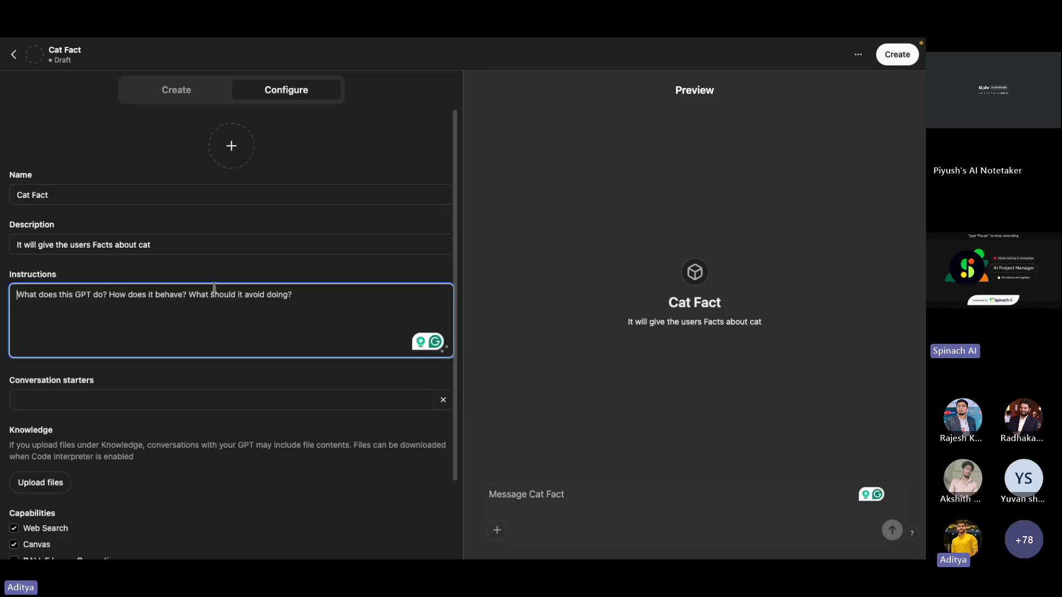
scroll(143, 268, "down", 3)
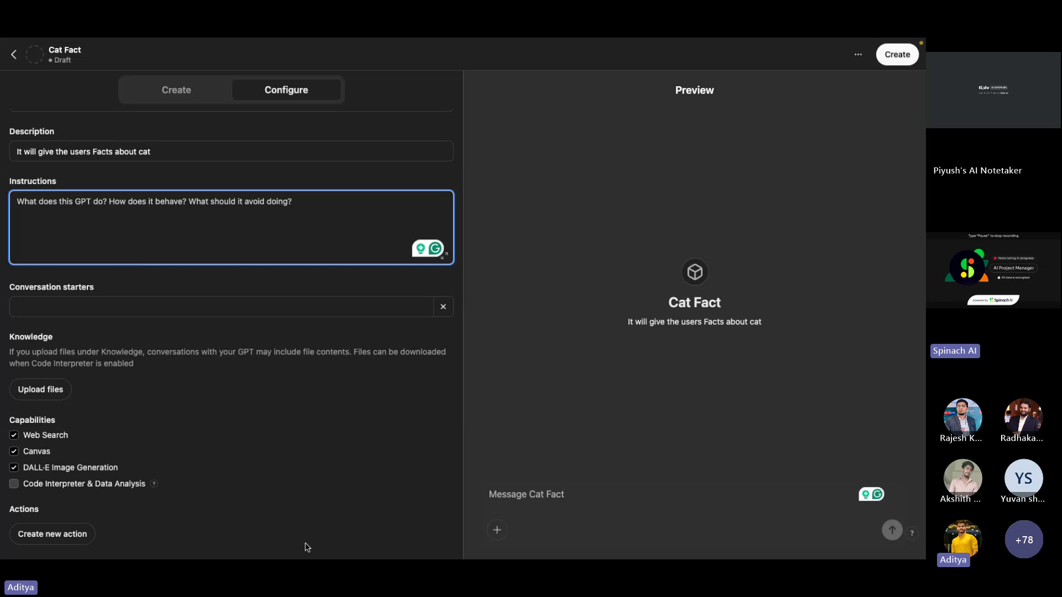
scroll(183, 395, "up", 3)
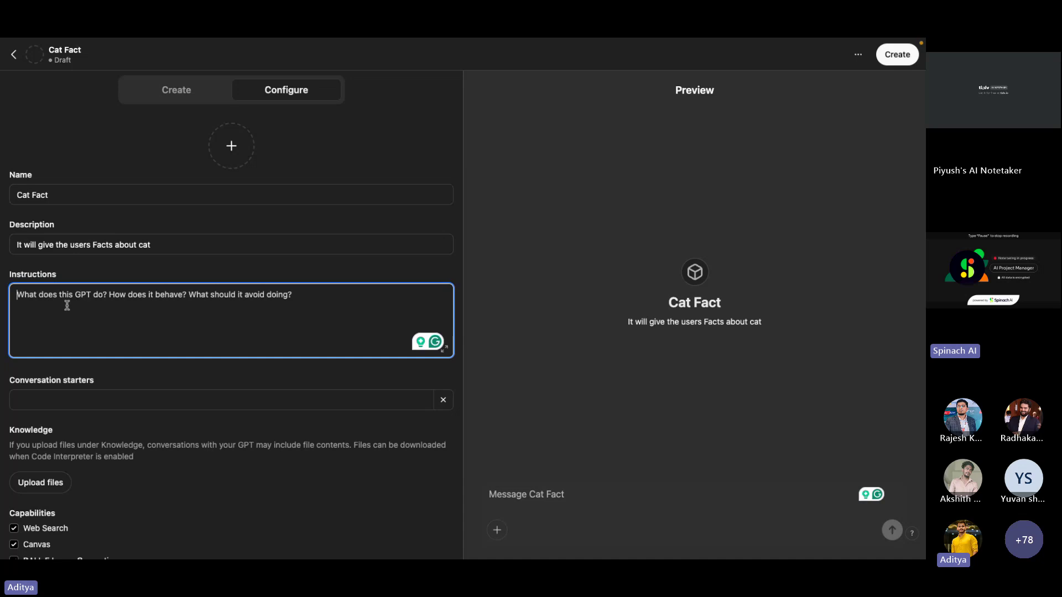
scroll(67, 305, "down", 1)
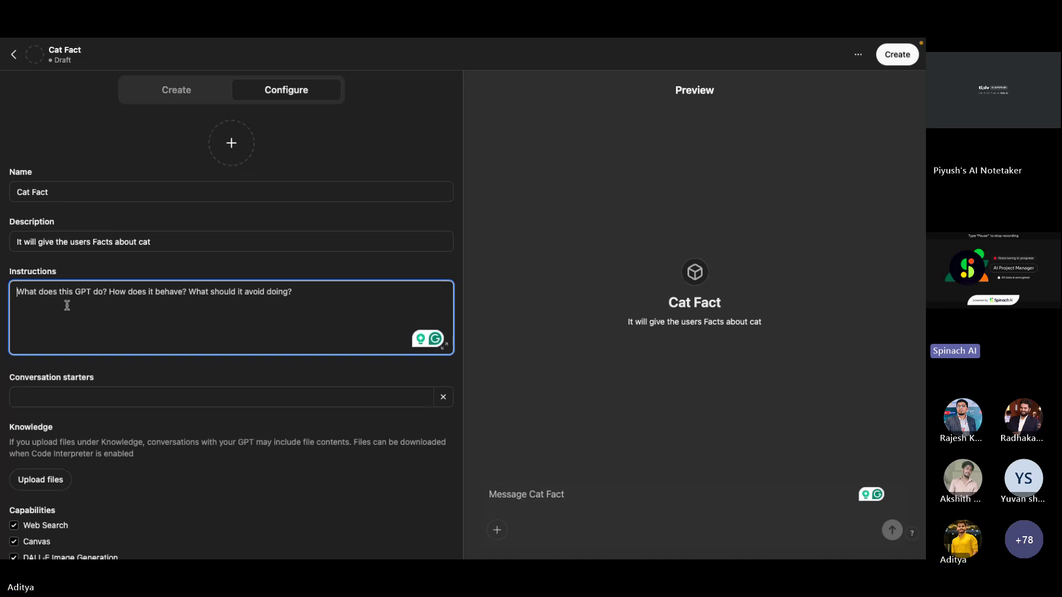
scroll(67, 306, "down", 2)
left_click(67, 306)
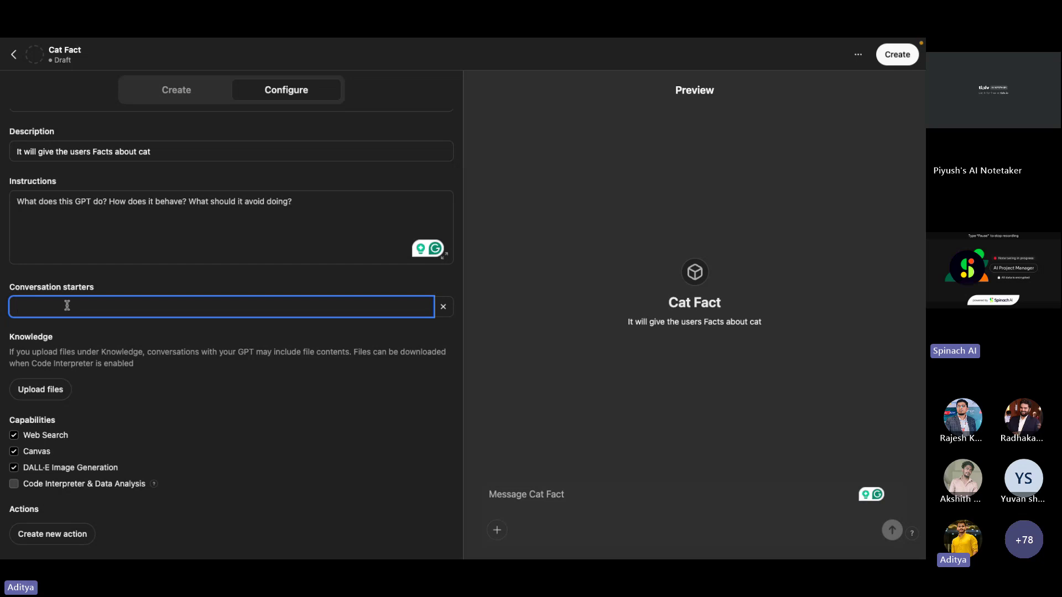
Add the conversation starter 'Help me the fun fact about cat', correcting typos along the way
type("Giv")
key("BackSpace")
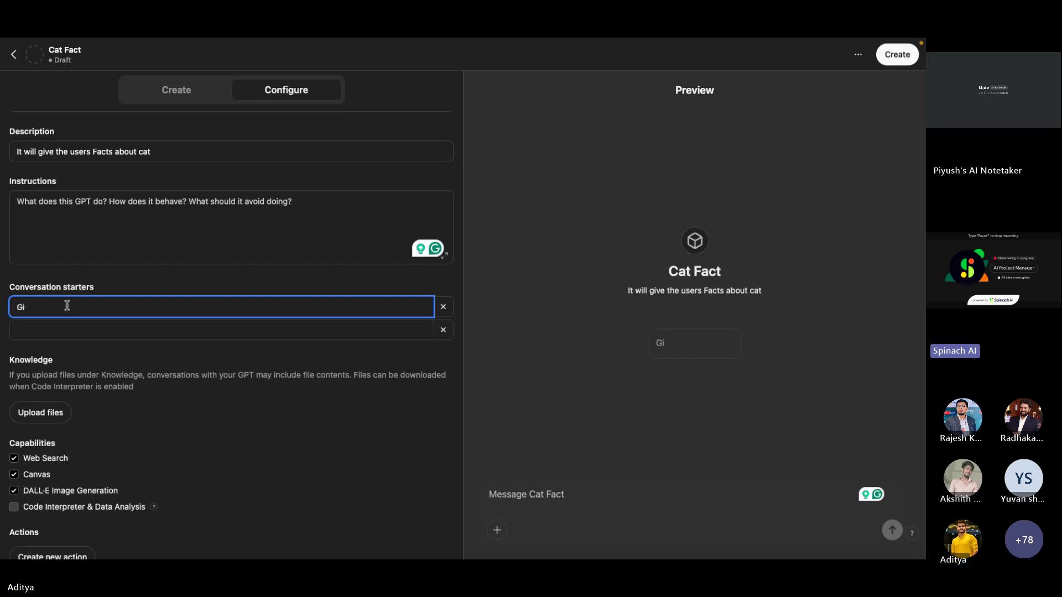
key("BackSpace")
key("BackSpace")
key("BackSpace")
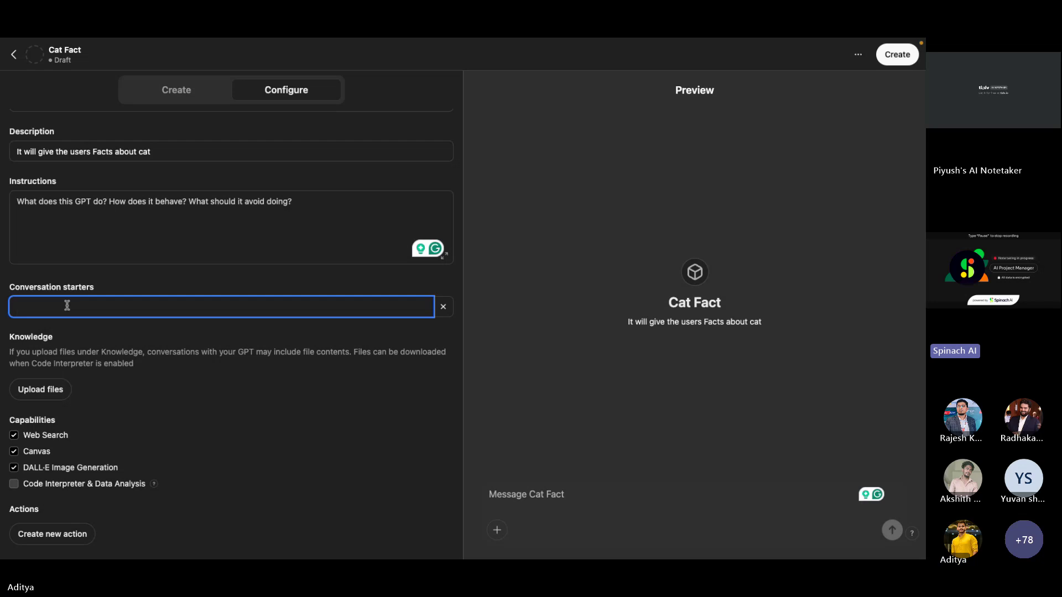
type("S")
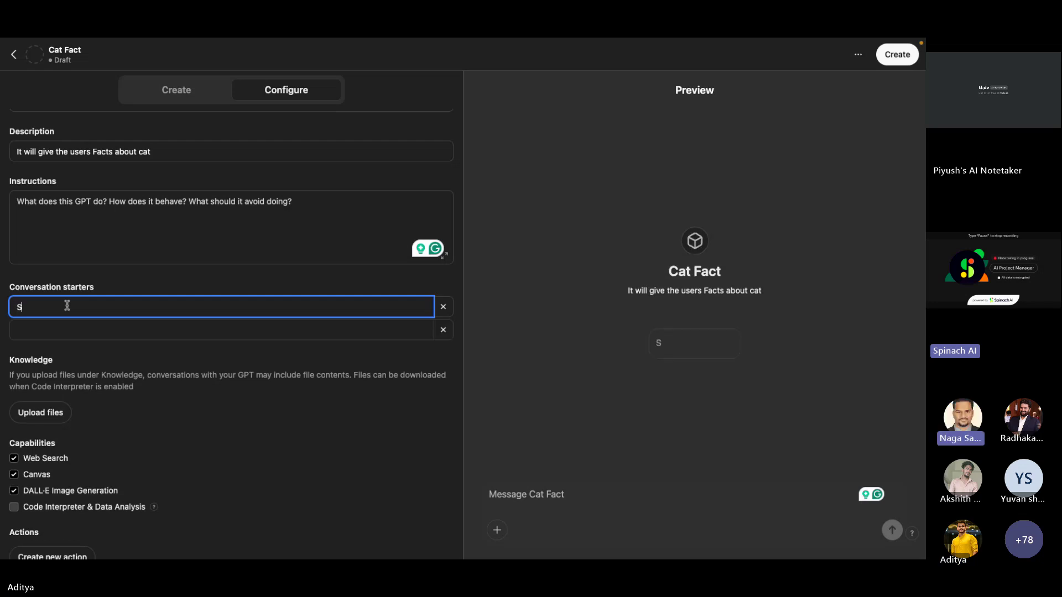
key("BackSpace")
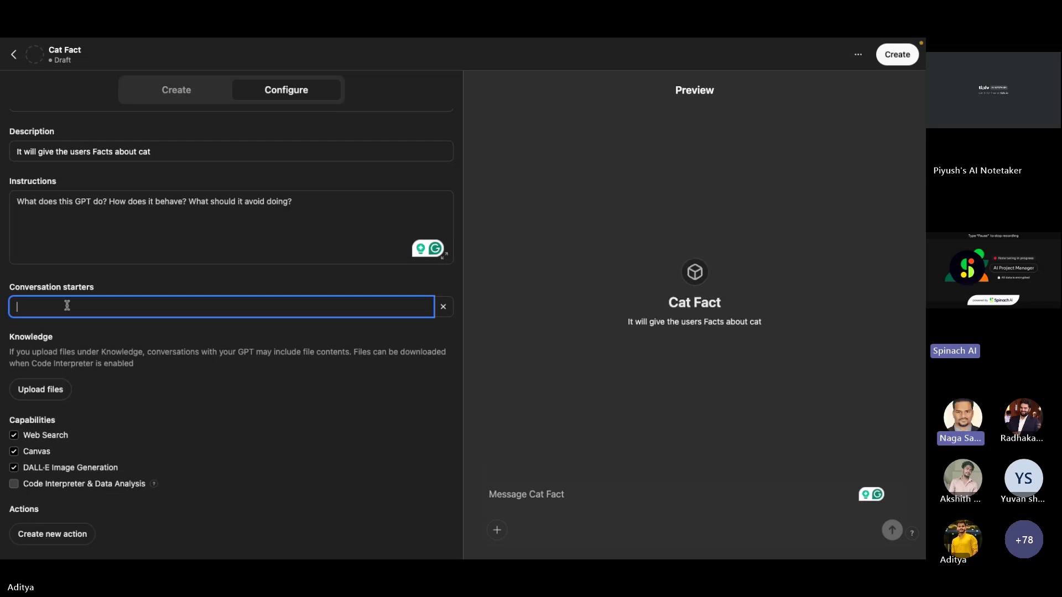
type("Help me the")
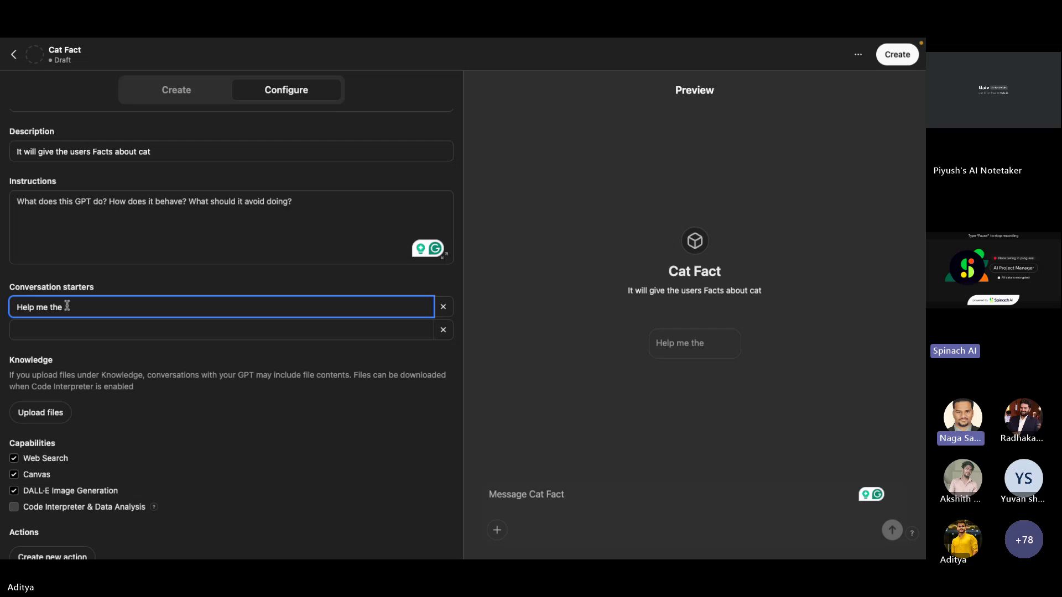
type(" funfacr")
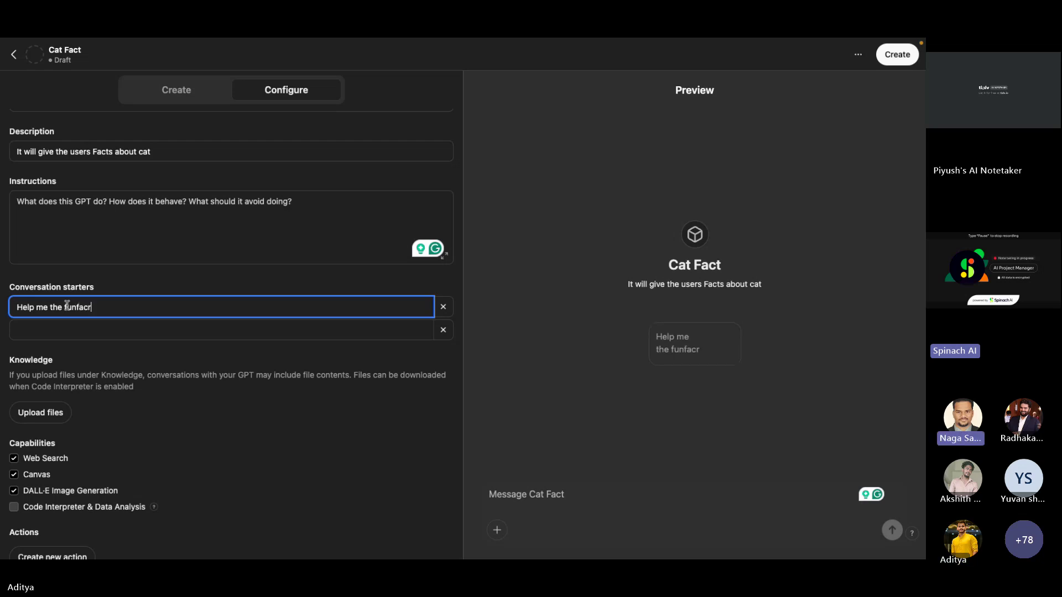
key("BackSpace")
key("BackSpace")
key("BackSpace")
key("BackSpace")
type("fa")
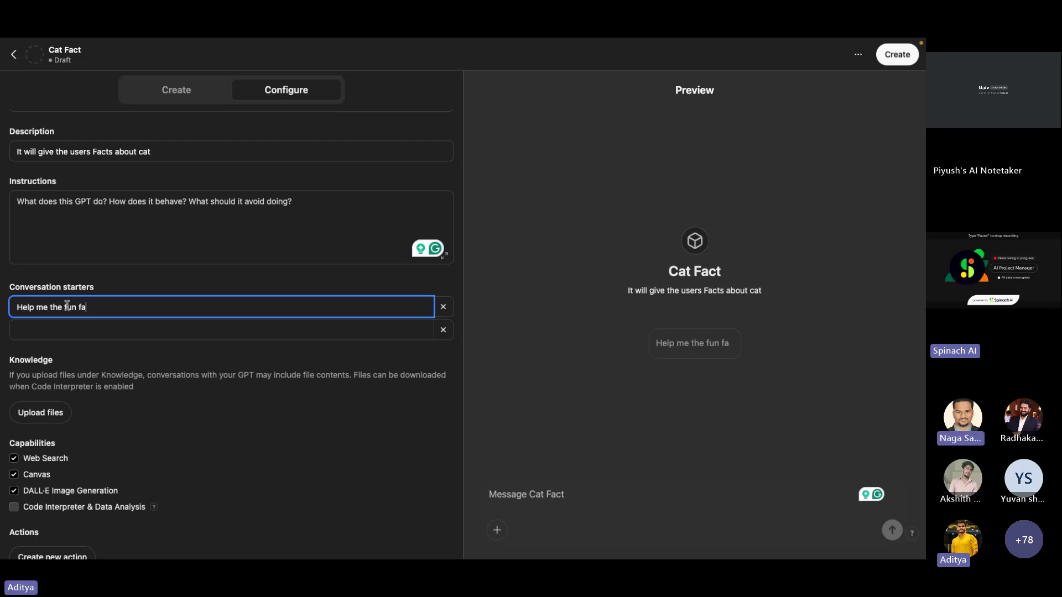
type("ct about a")
type("at")
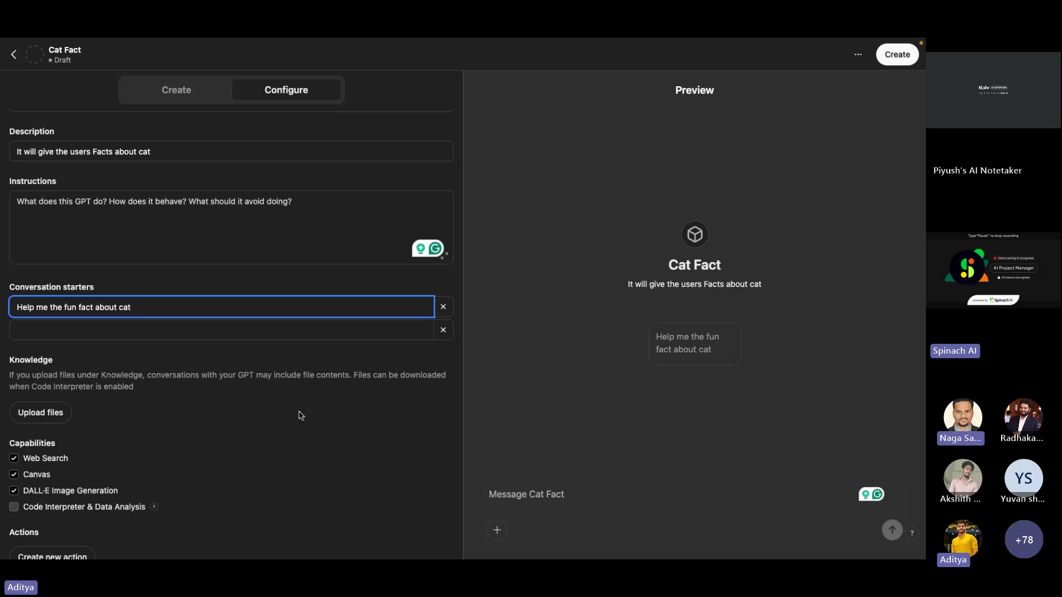
scroll(299, 412, "down", 1)
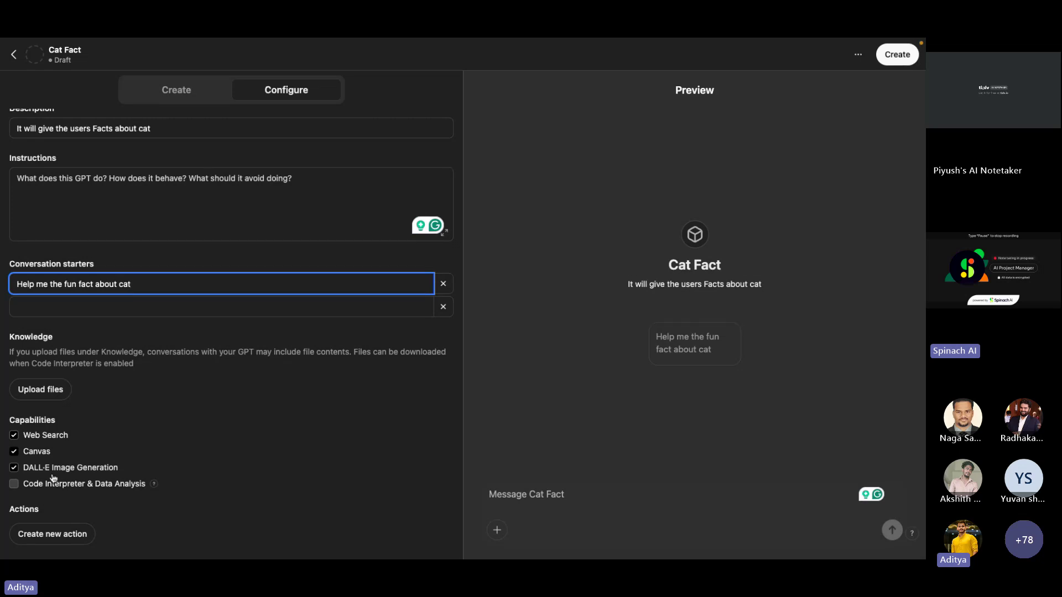
Turn on Code Interpreter & Data Analysis, add a new action, and open its Authentication settings
left_click(14, 485)
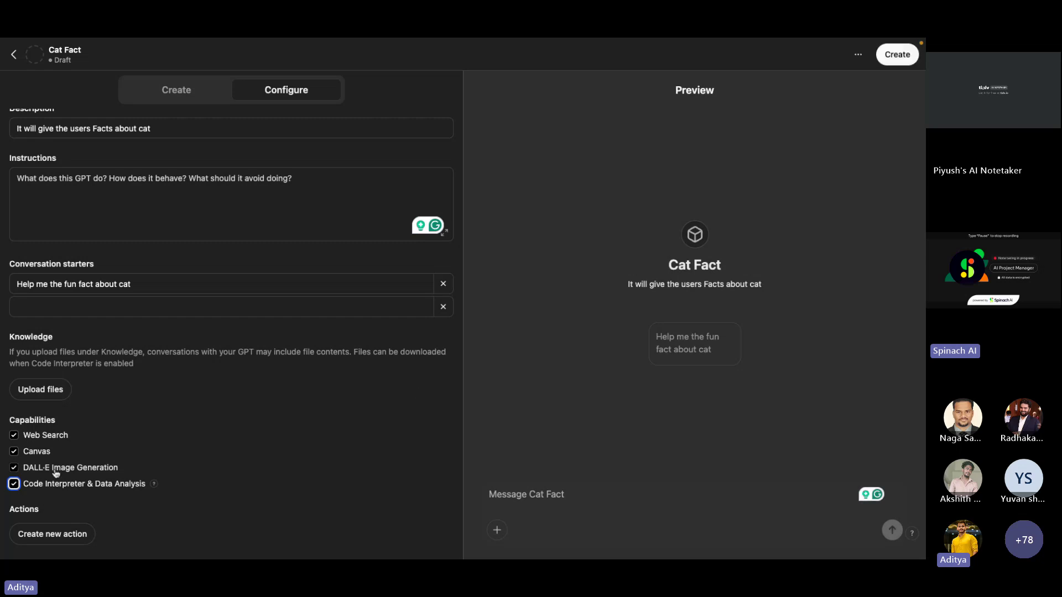
left_click(63, 534)
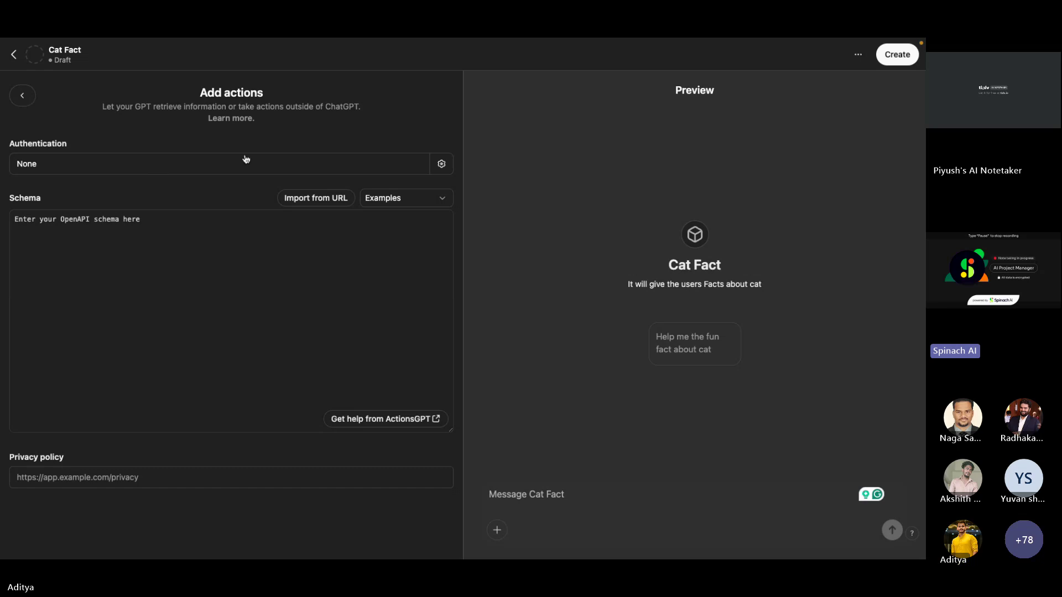
left_click(441, 164)
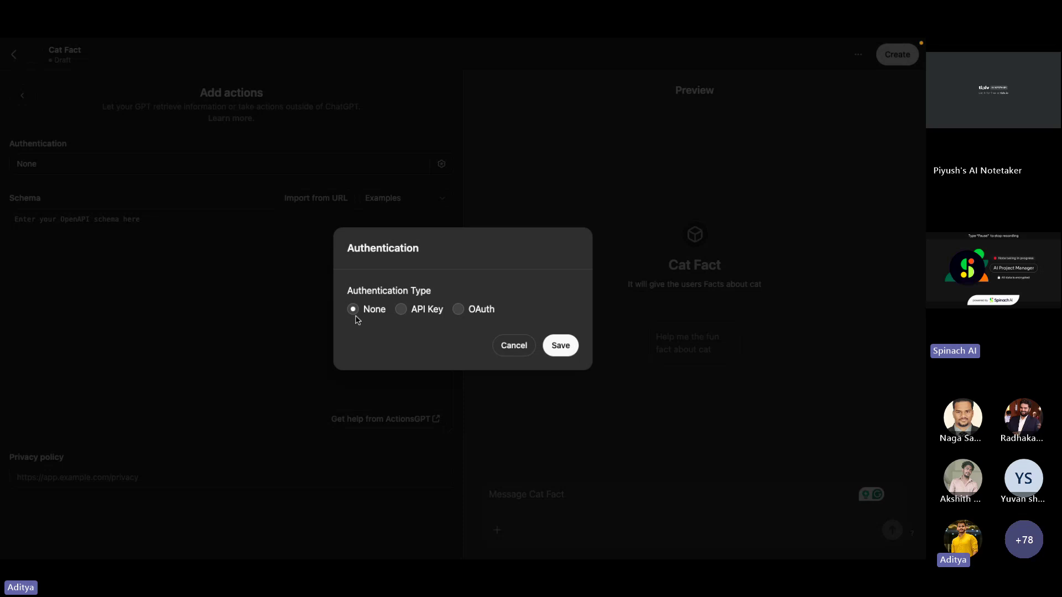
After trying OAuth and API Key, save the action's authentication as None
left_click(403, 310)
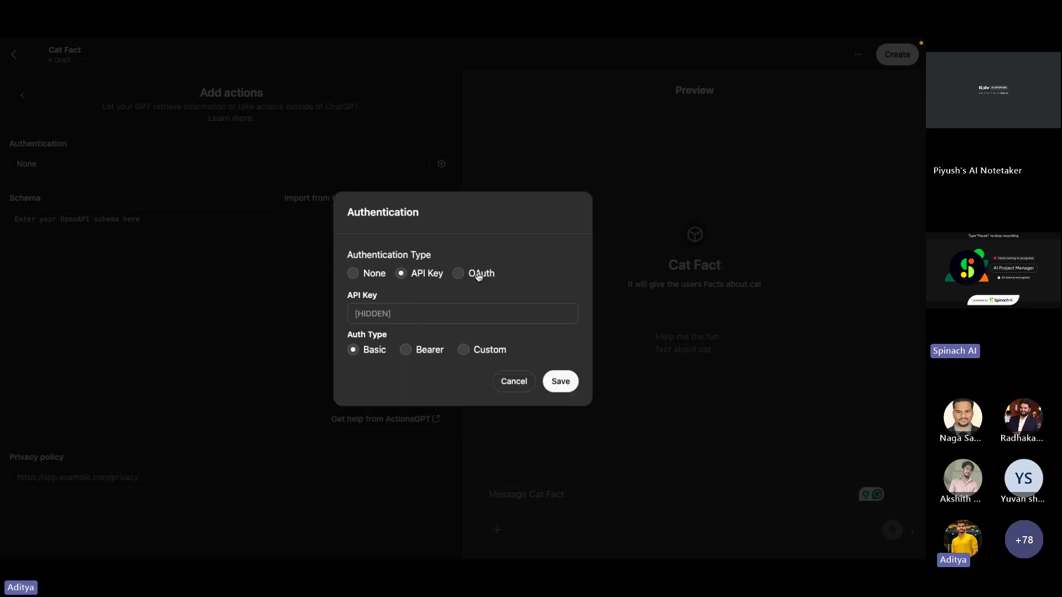
left_click(459, 274)
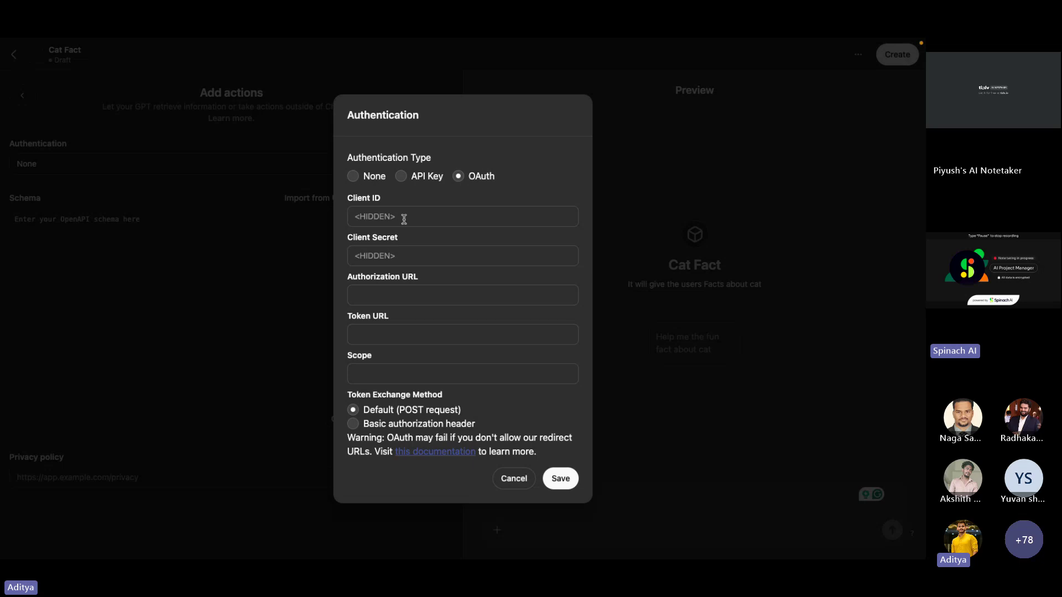
left_click(401, 178)
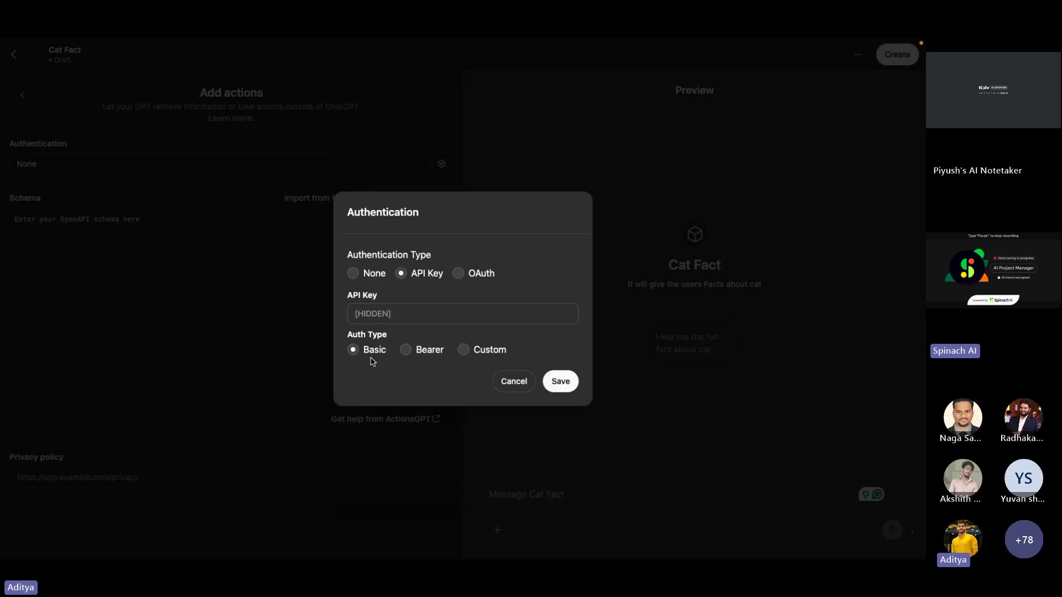
left_click(372, 315)
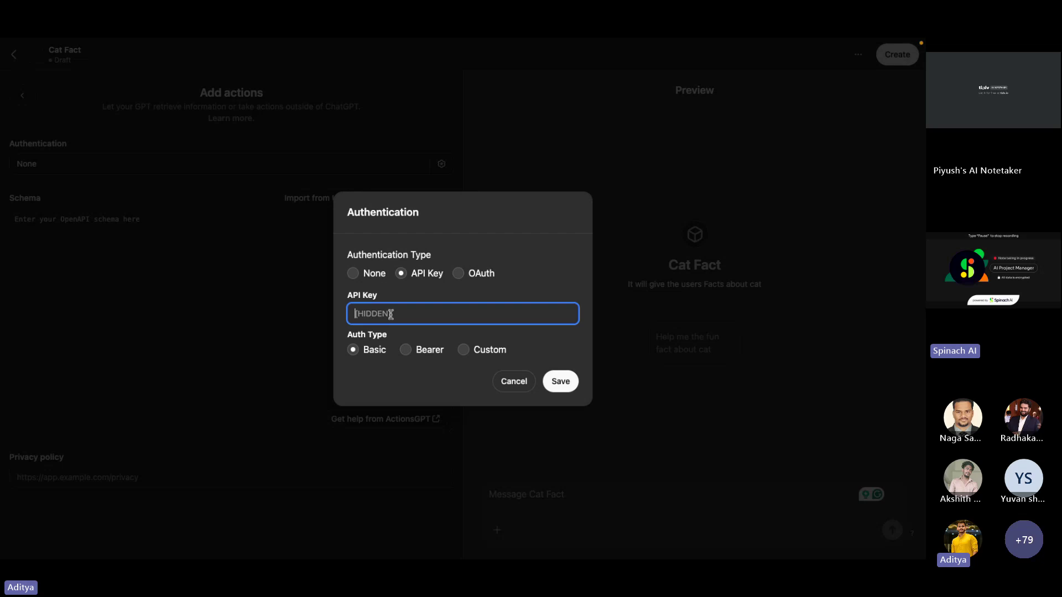
left_click(353, 274)
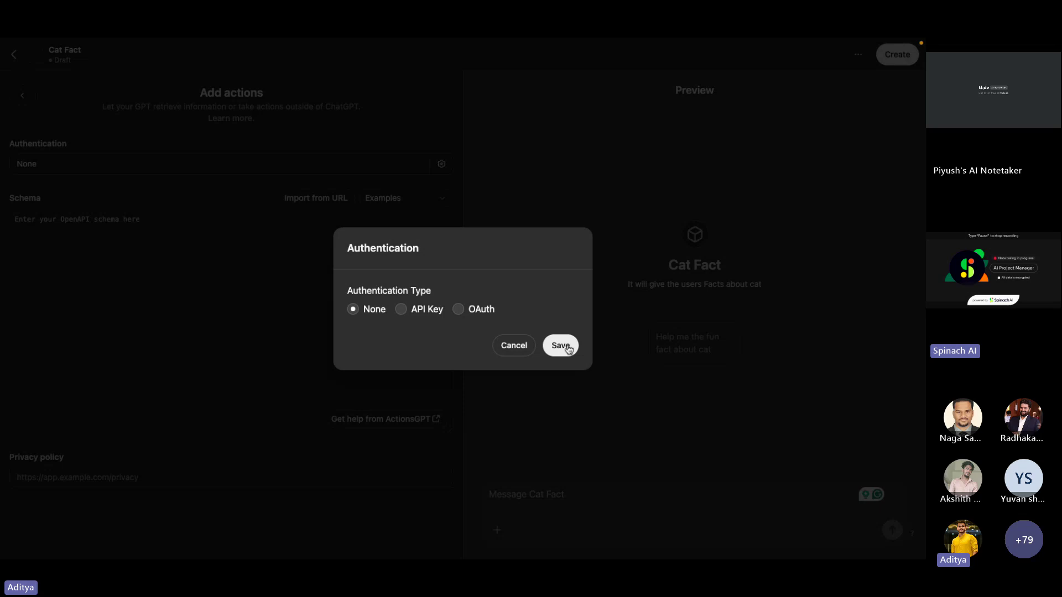
left_click(560, 346)
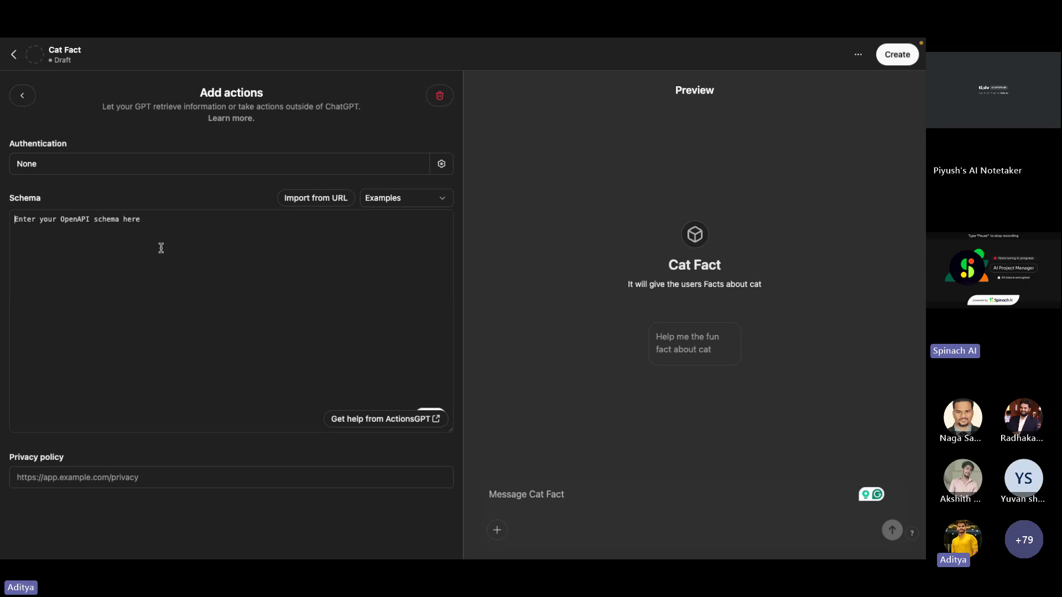
Paste the Cat Fact API OpenAPI 3.1.0 schema for catfact.ninja, defining getCatFact GET /fact
left_click(161, 248)
left_click(40, 256)
key("ctrl+v")
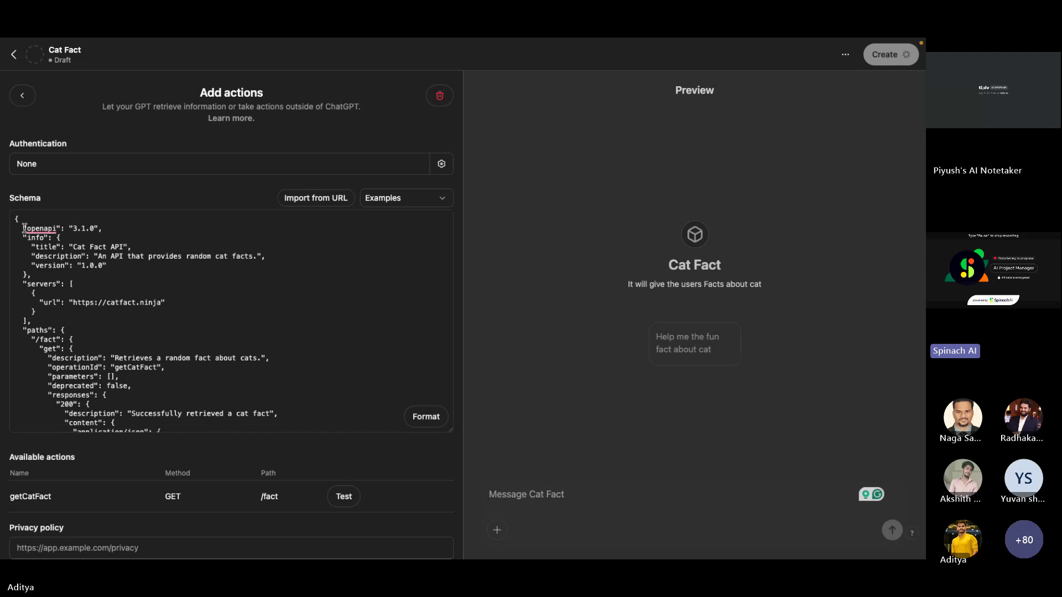
left_click_drag(29, 245, 147, 242)
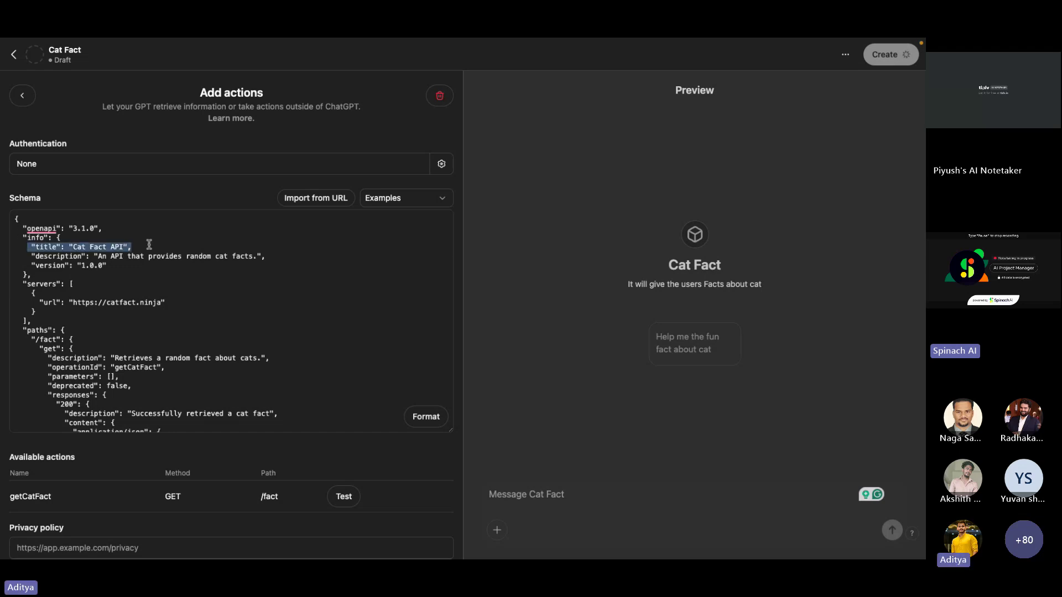
left_click(136, 283)
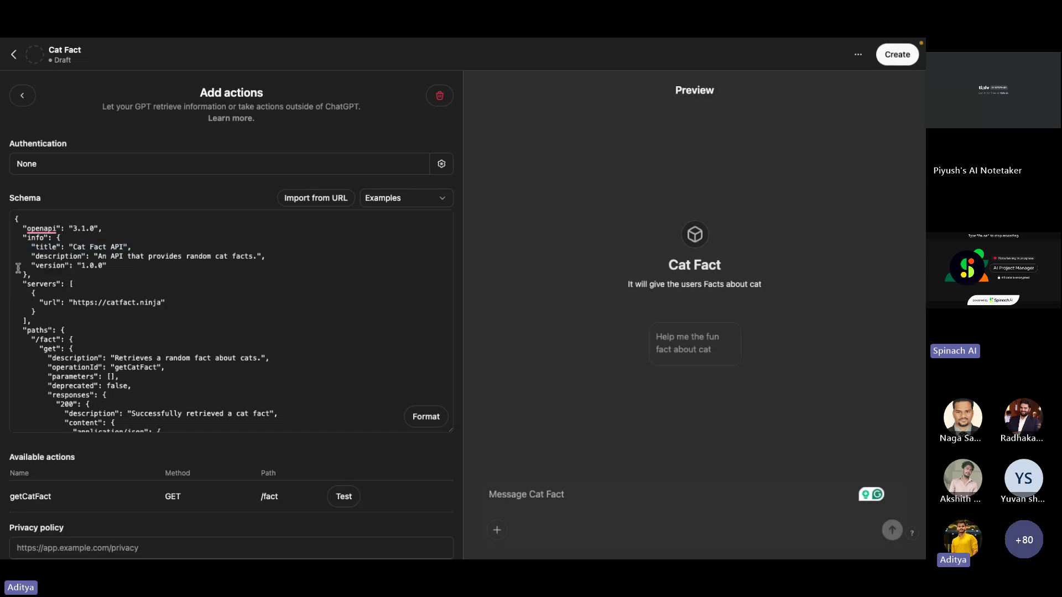
left_click_drag(32, 256, 152, 253)
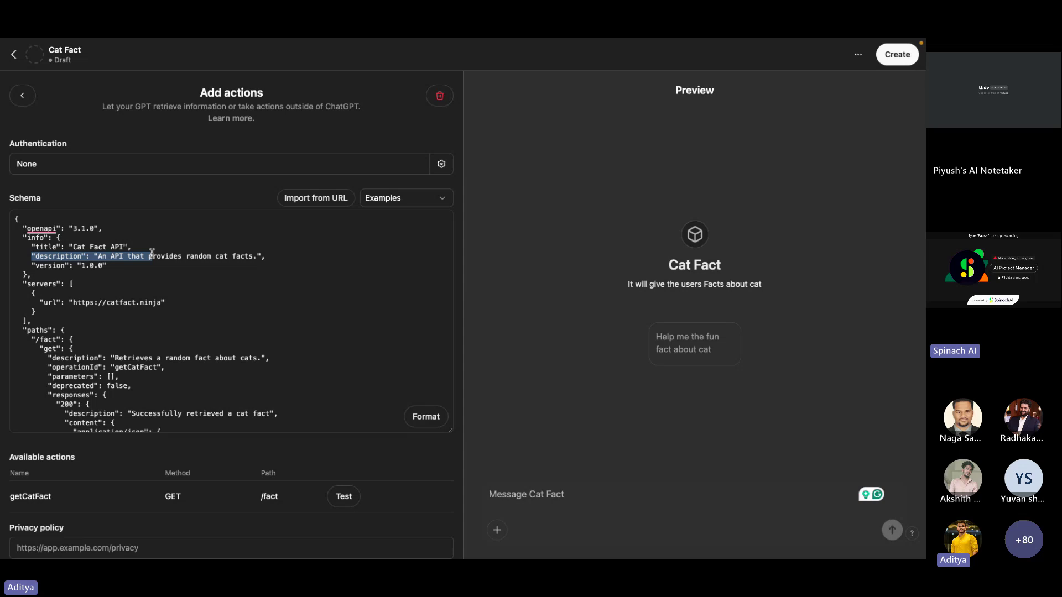
left_click(126, 275)
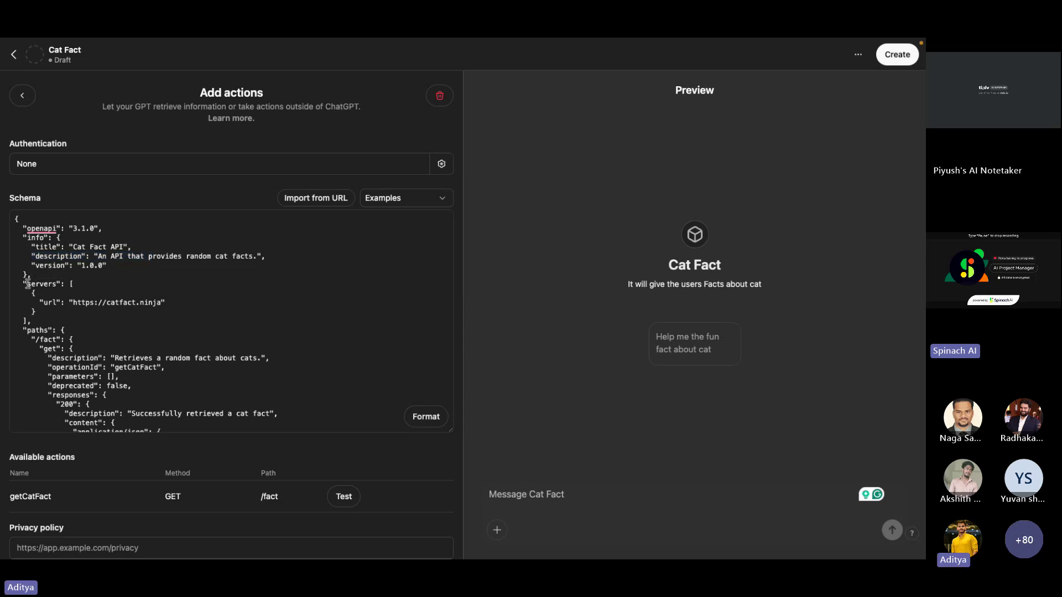
left_click_drag(28, 284, 161, 313)
left_click(77, 280)
left_click_drag(31, 293, 33, 313)
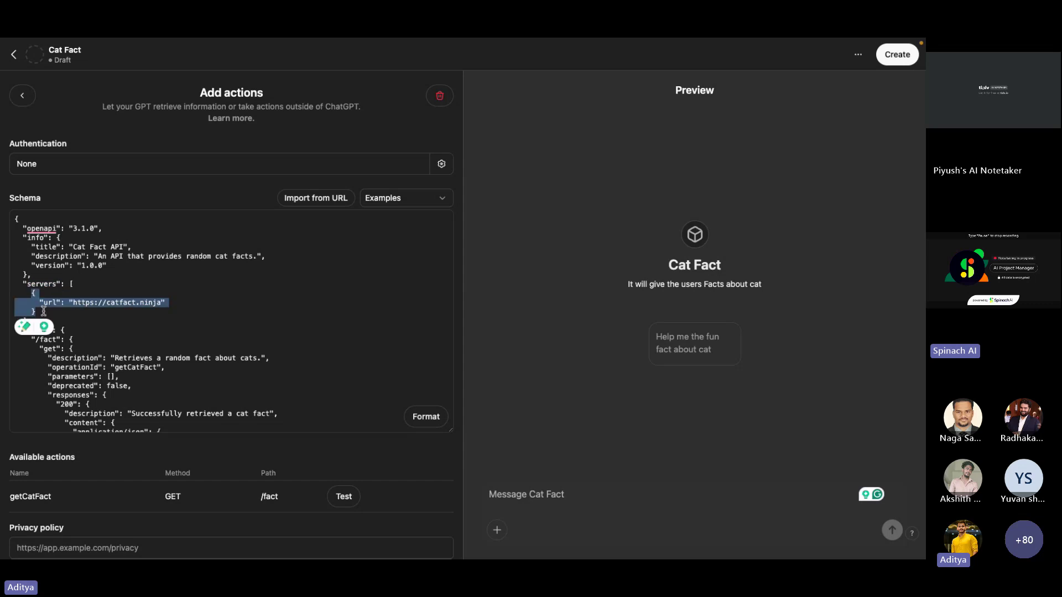
left_click(67, 312)
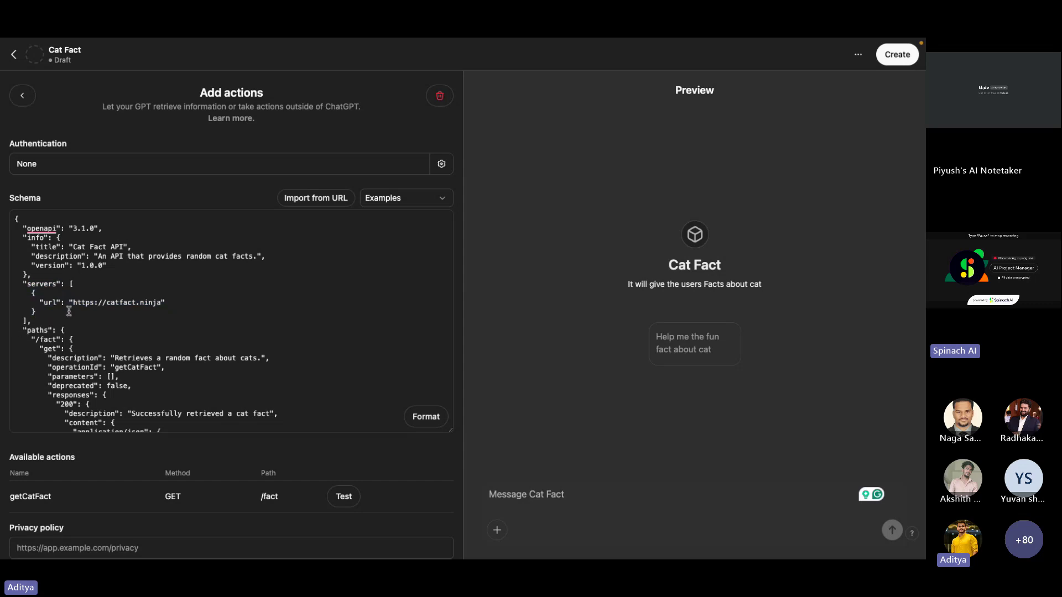
scroll(69, 312, "down", 3)
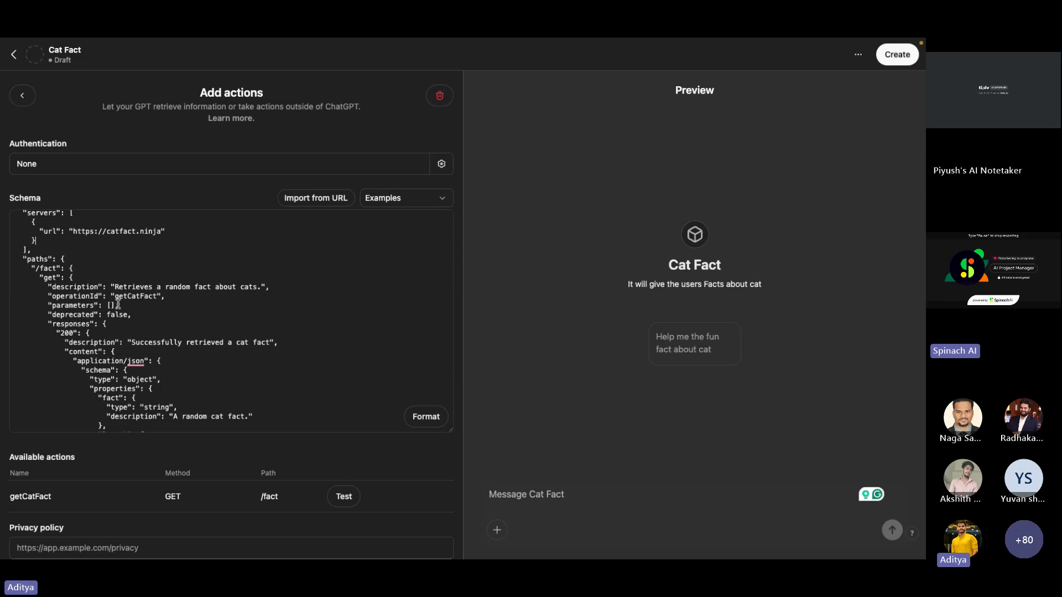
scroll(118, 305, "down", 2)
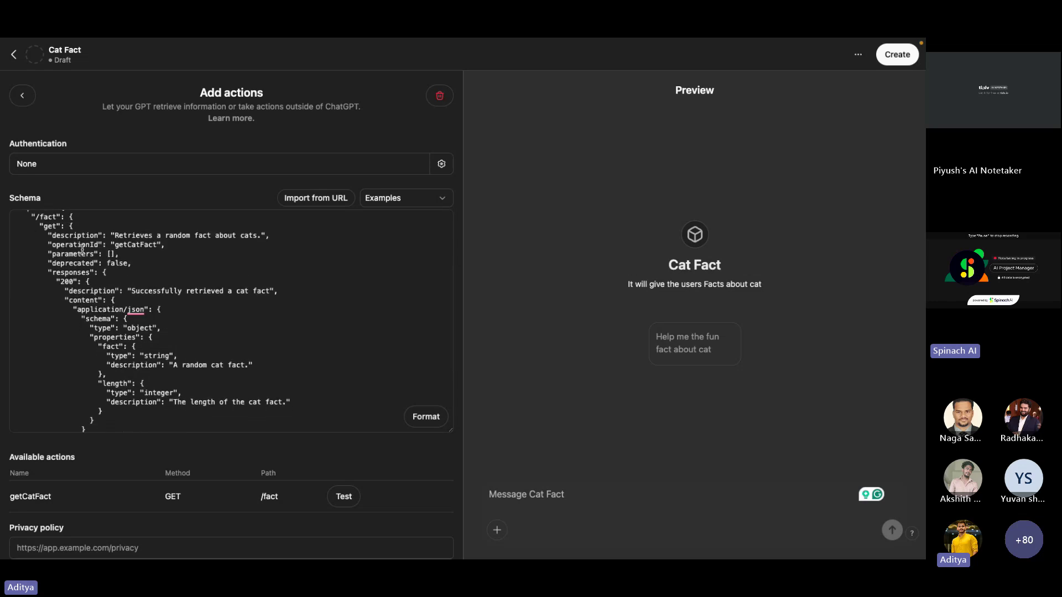
scroll(83, 254, "up", 1)
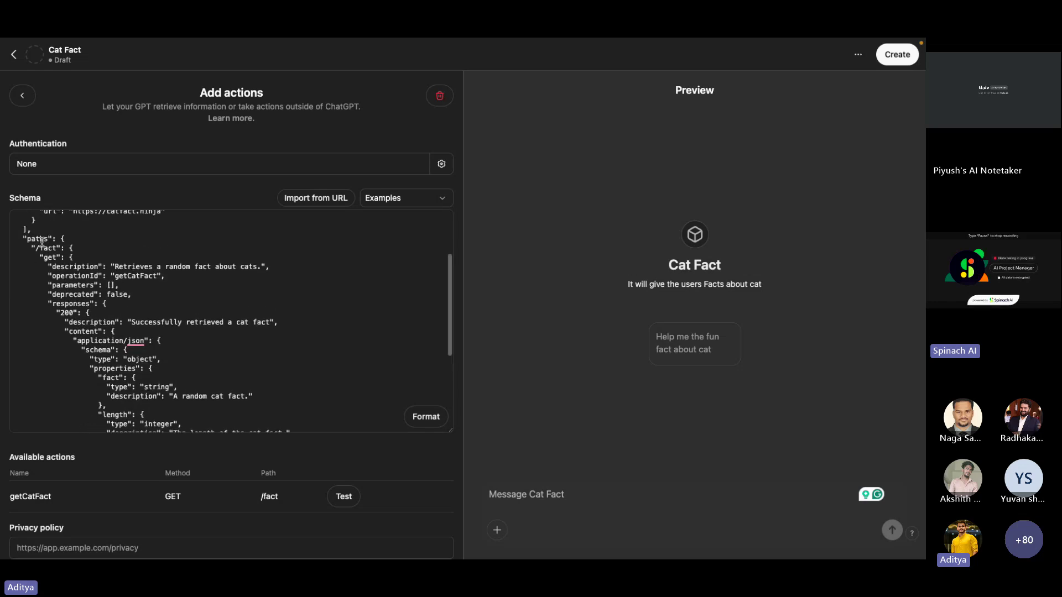
scroll(41, 257, "down", 2)
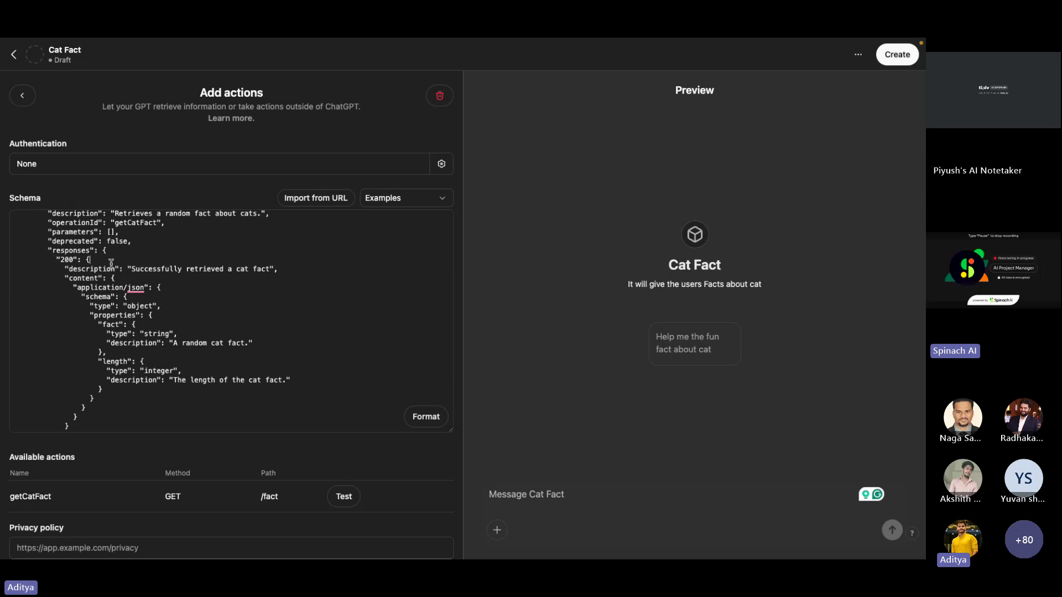
left_click_drag(65, 278, 192, 385)
scroll(192, 385, "down", 3)
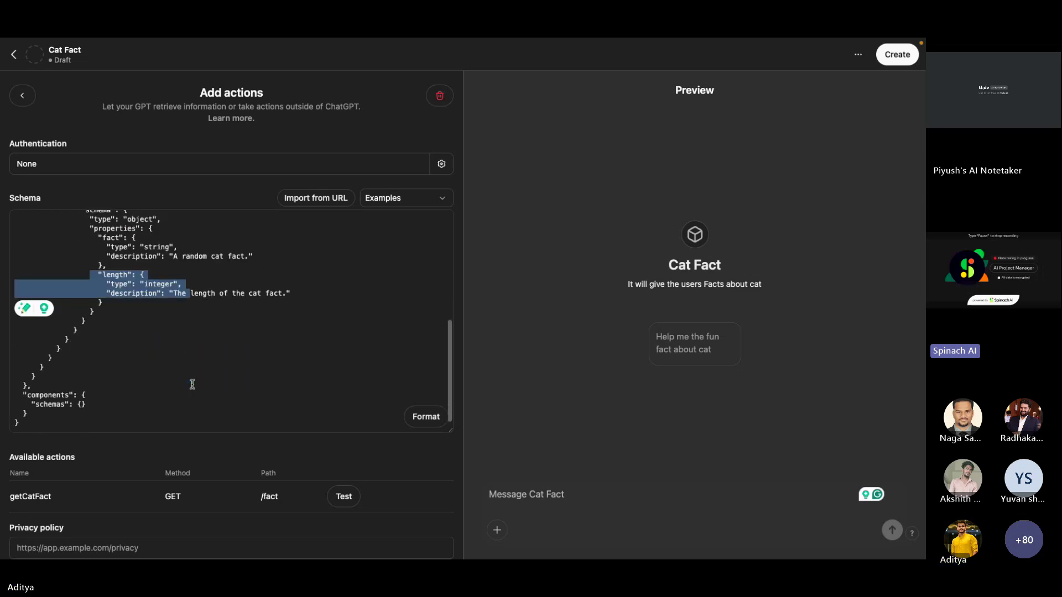
scroll(339, 415, "down", 1)
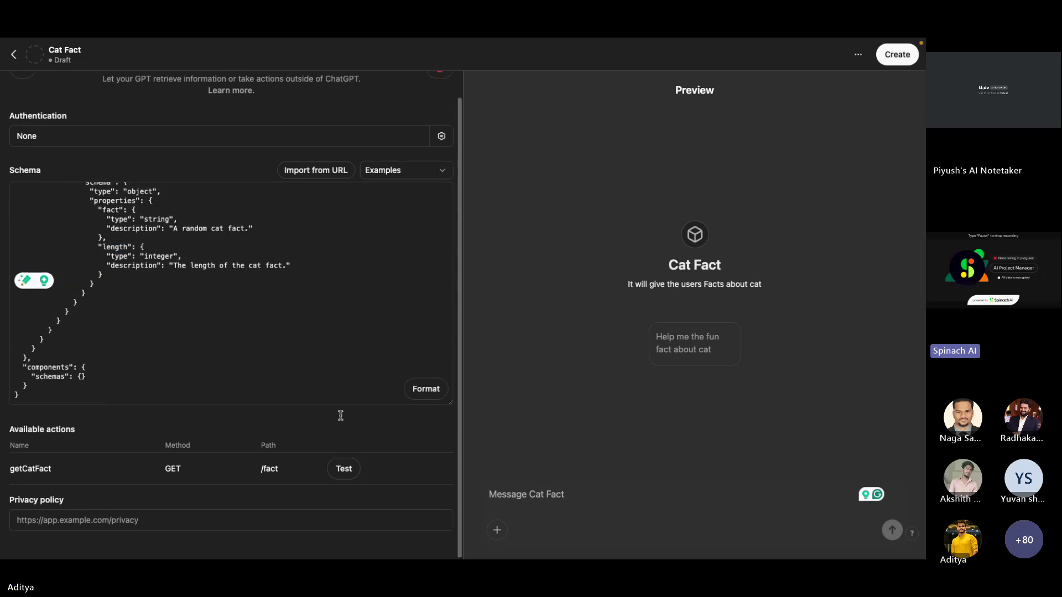
Test getCatFact twice in the preview, allowing catfact.ninja once and then always
left_click(343, 469)
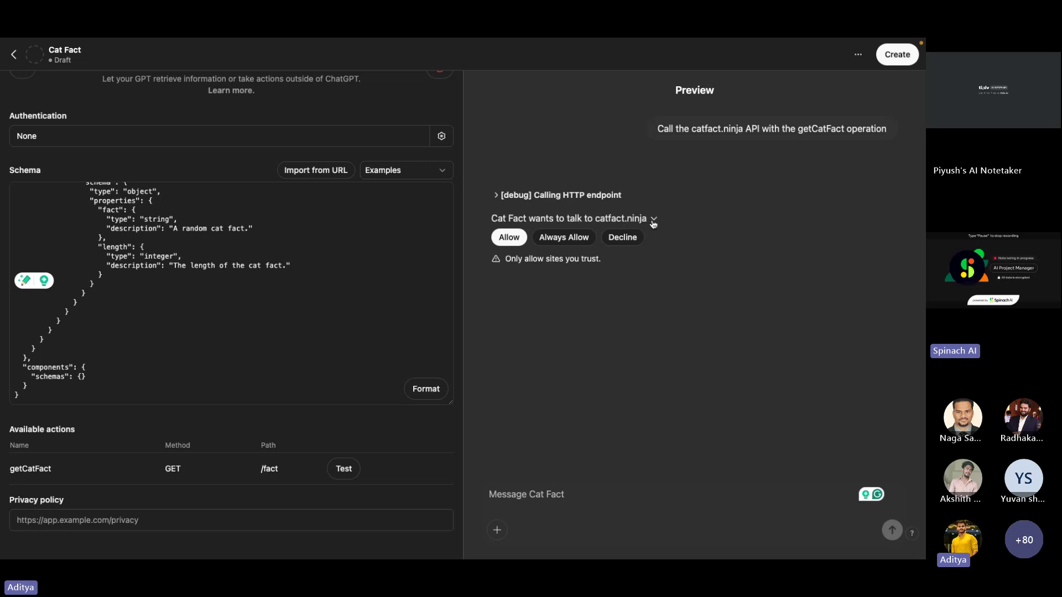
left_click(509, 238)
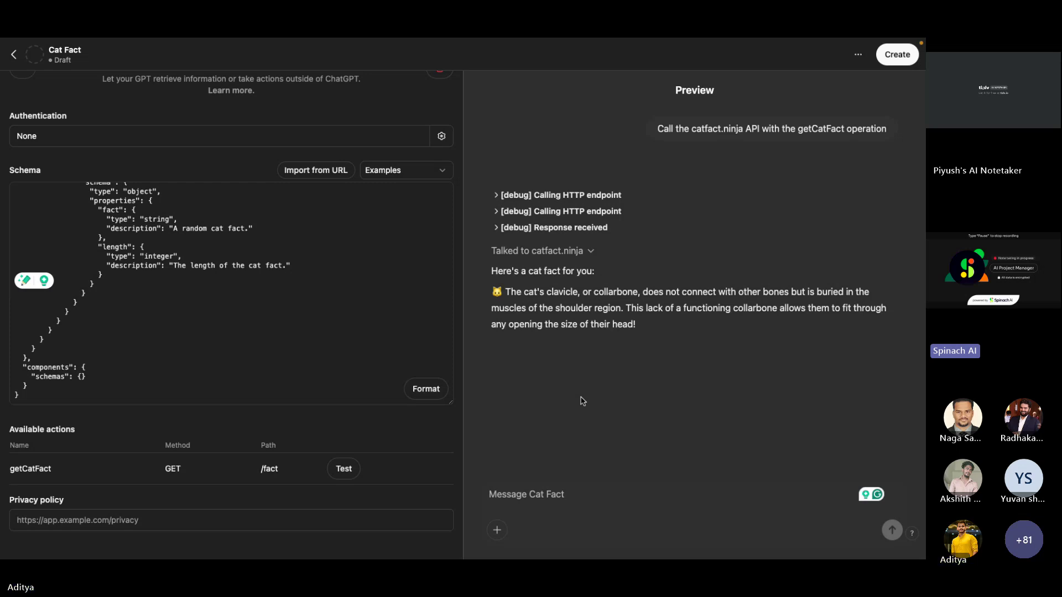
left_click(343, 469)
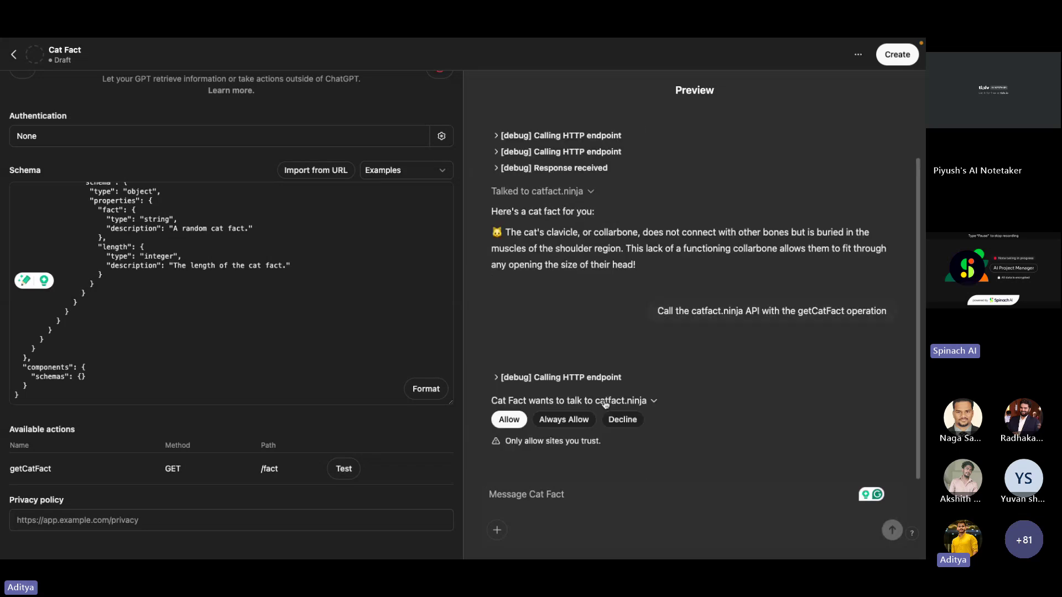
left_click(570, 423)
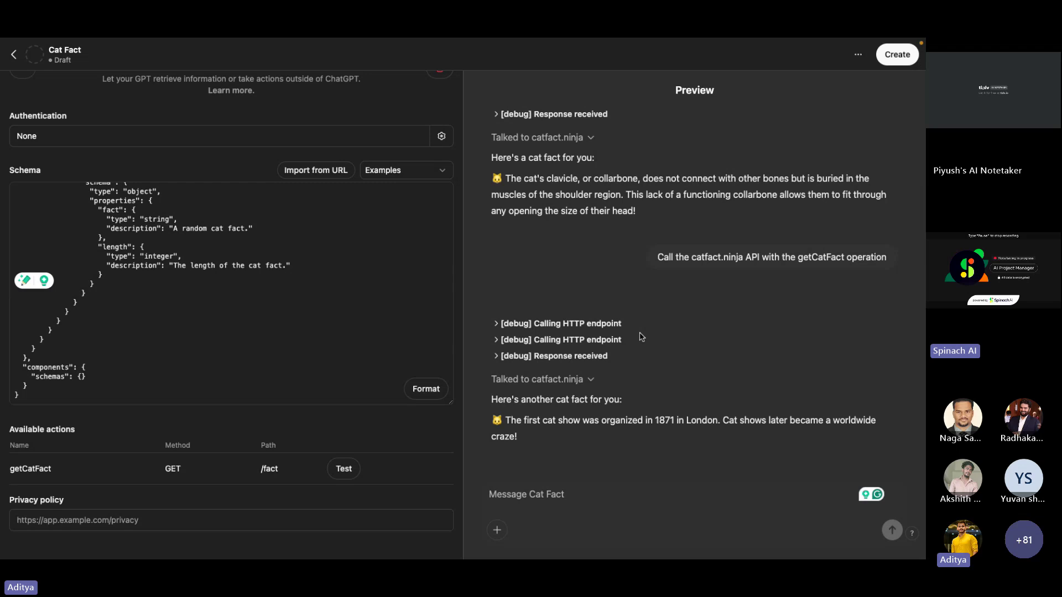
scroll(386, 254, "up", 10)
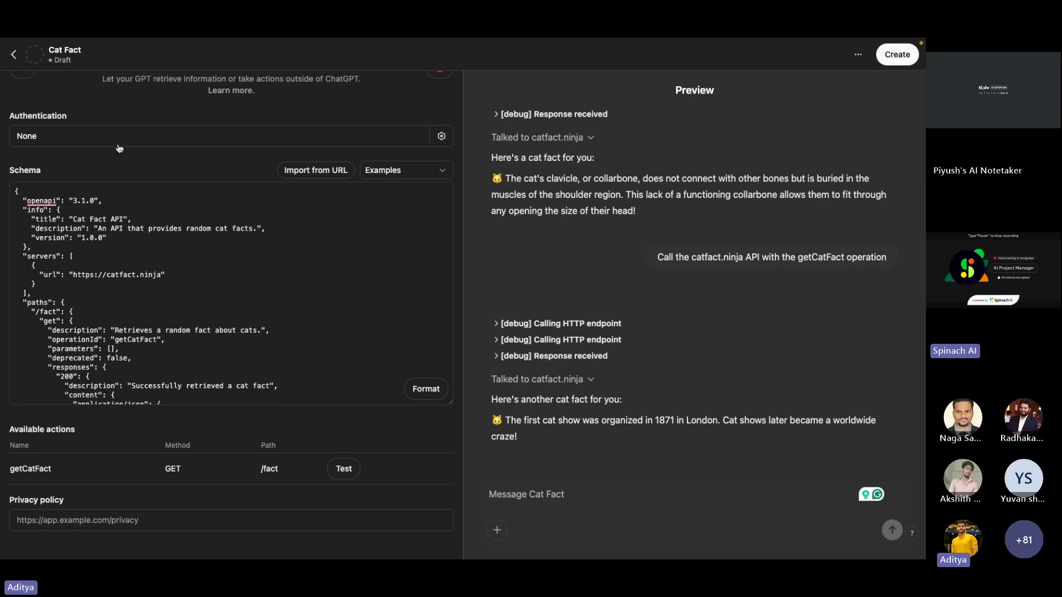
scroll(119, 148, "up", 1)
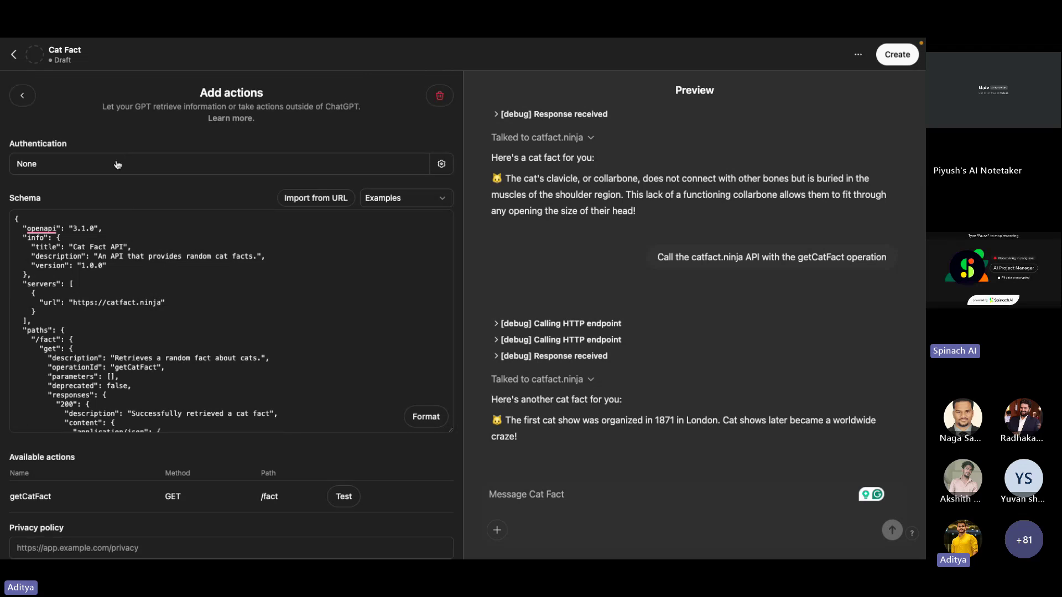
left_click(117, 165)
left_click(514, 345)
left_click(441, 164)
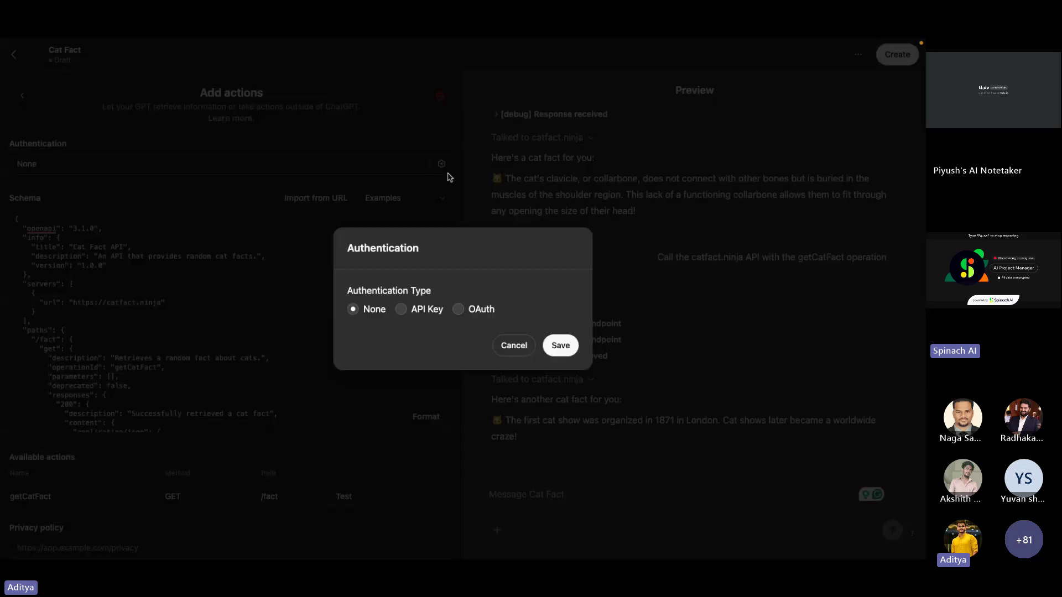
left_click(403, 309)
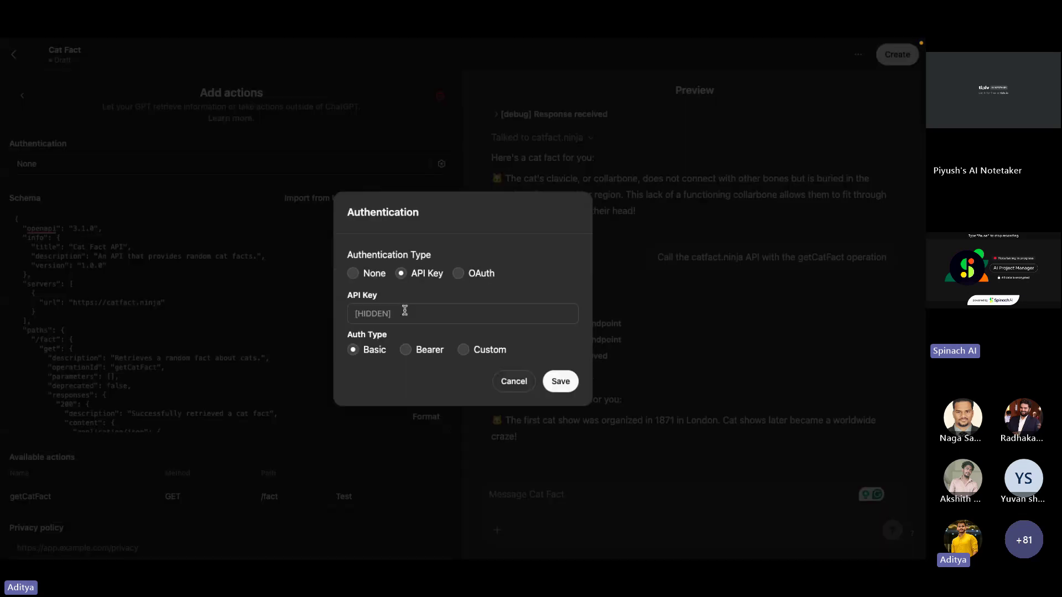
left_click(372, 318)
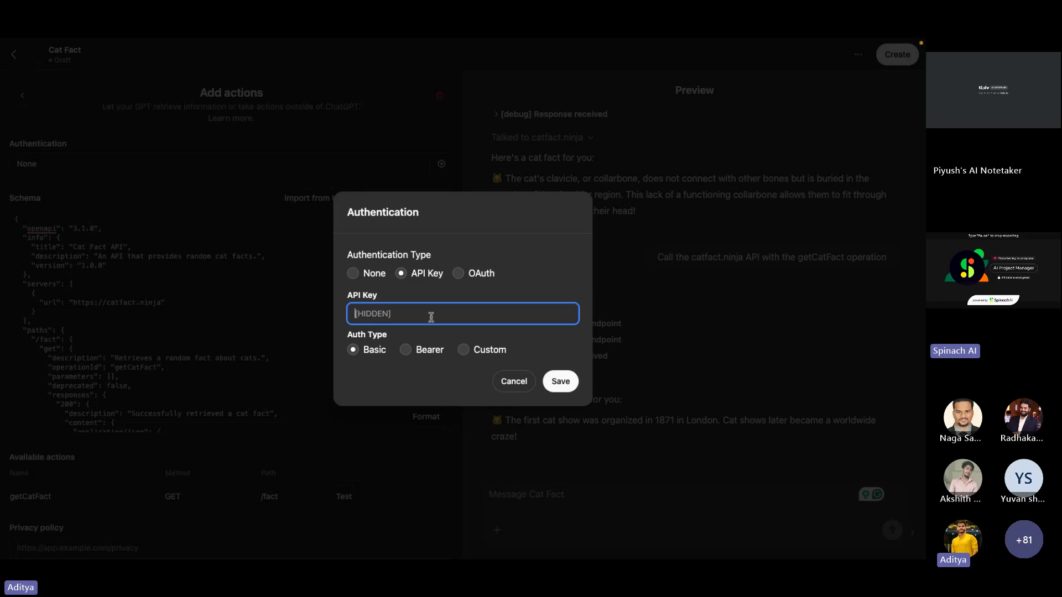
left_click(520, 390)
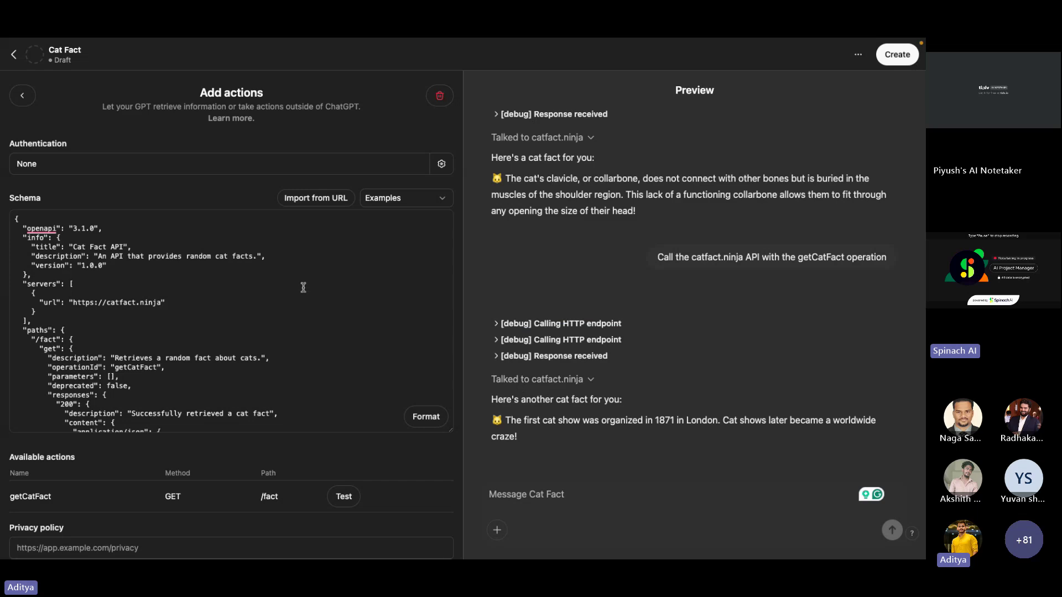
scroll(243, 332, "down", 5)
scroll(243, 331, "up", 5)
left_click_drag(504, 421, 532, 443)
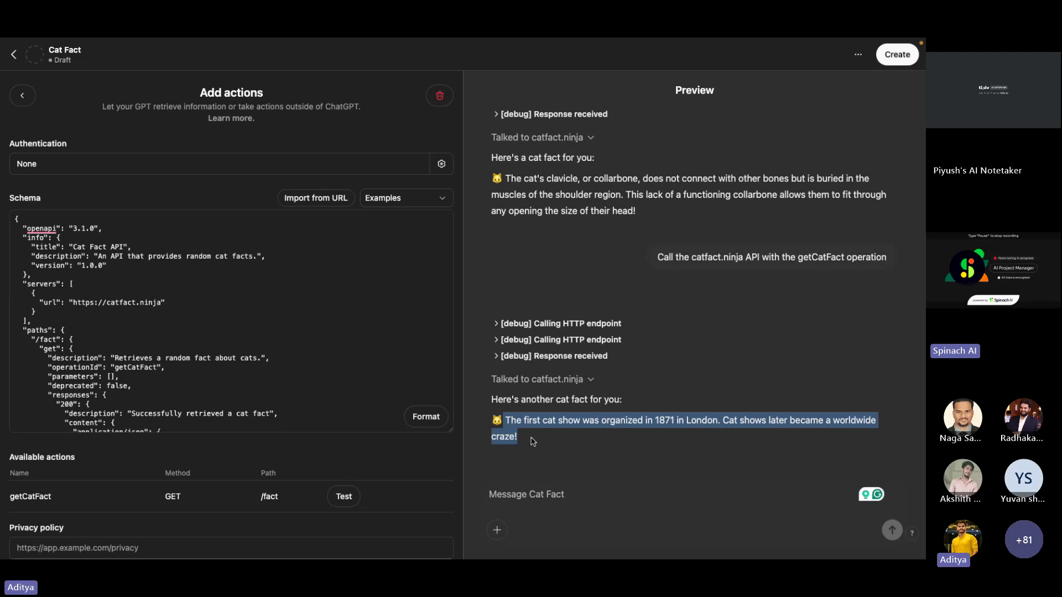
scroll(419, 361, "down", 5)
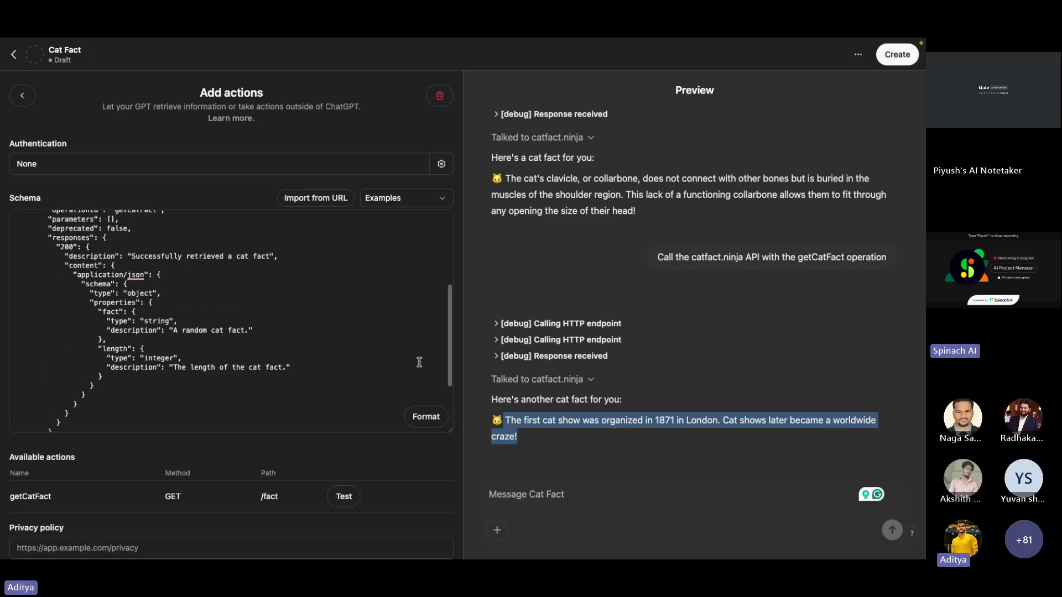
scroll(420, 362, "up", 5)
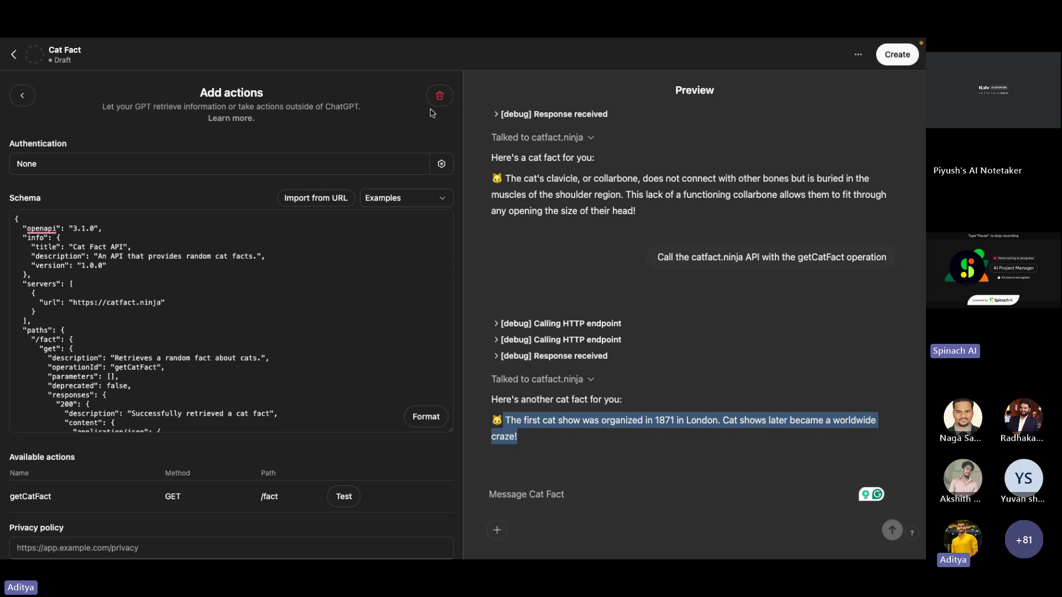
Delete the getCatFact action from the Cat Fact draft and switch to the Create tab
left_click(439, 98)
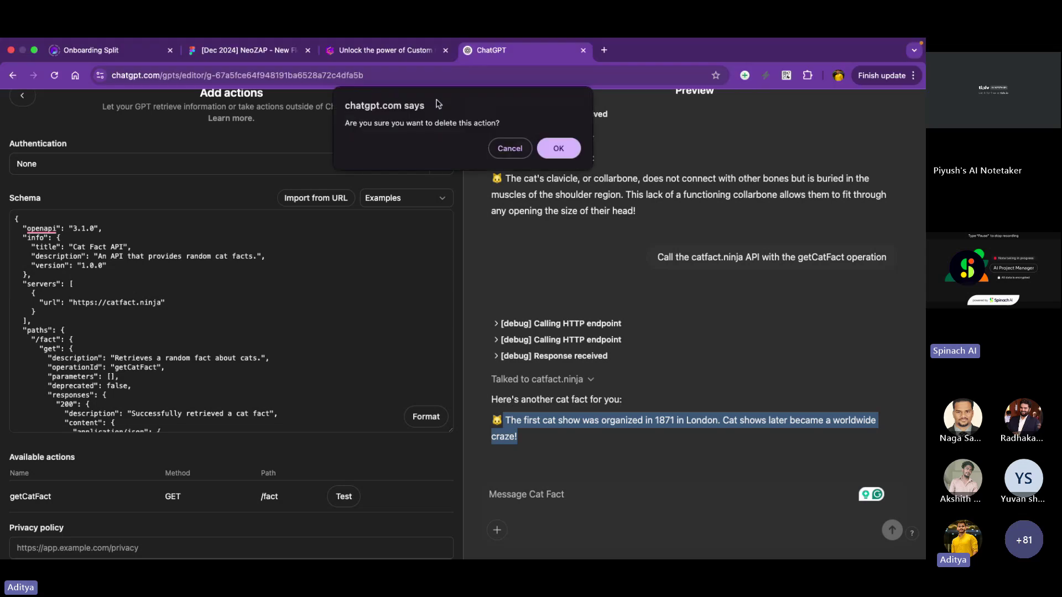
left_click(557, 151)
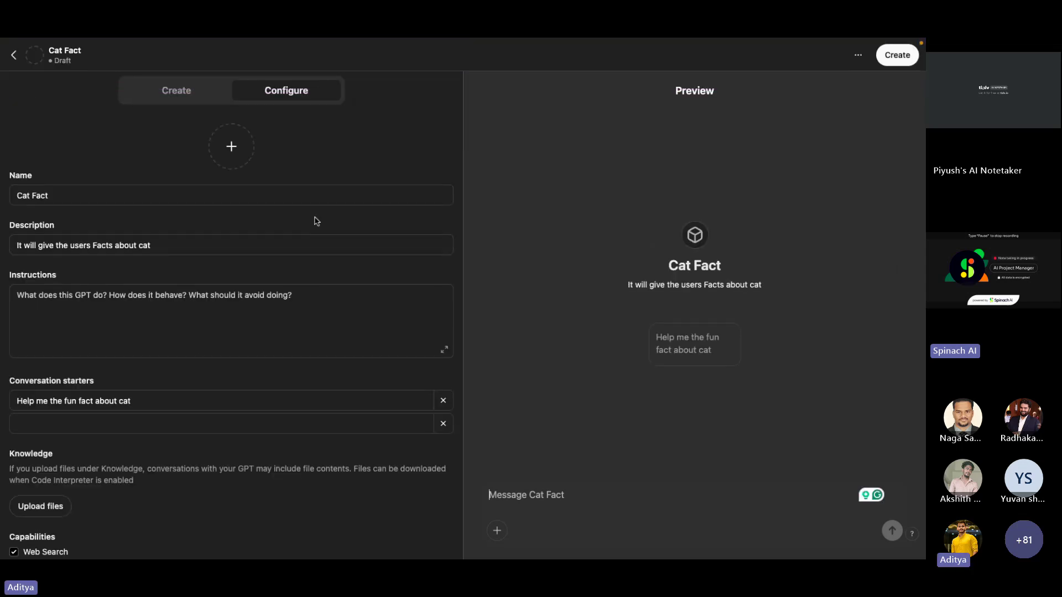
left_click(113, 195)
left_click(167, 93)
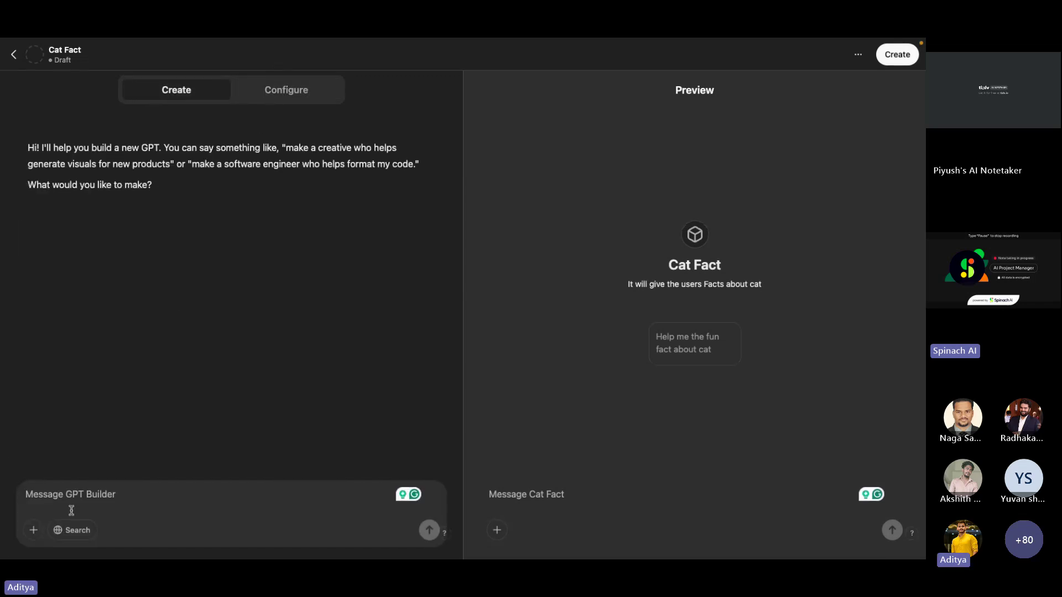
Write 'I want to create an in-house HR assistant' to the builder, correcting its typos
left_click(52, 494)
type("I wnat to cr")
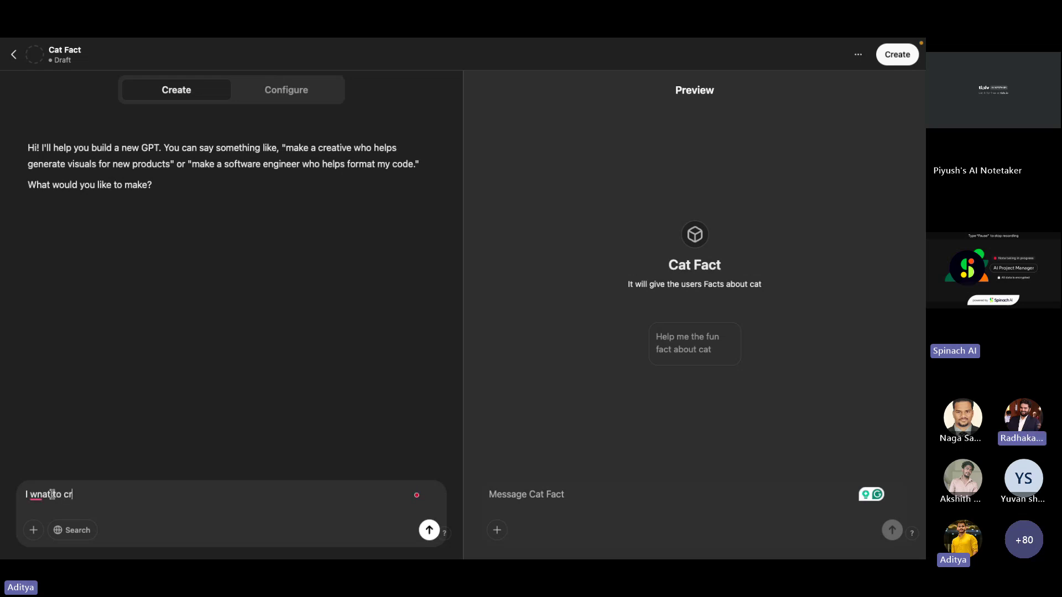
type("eate")
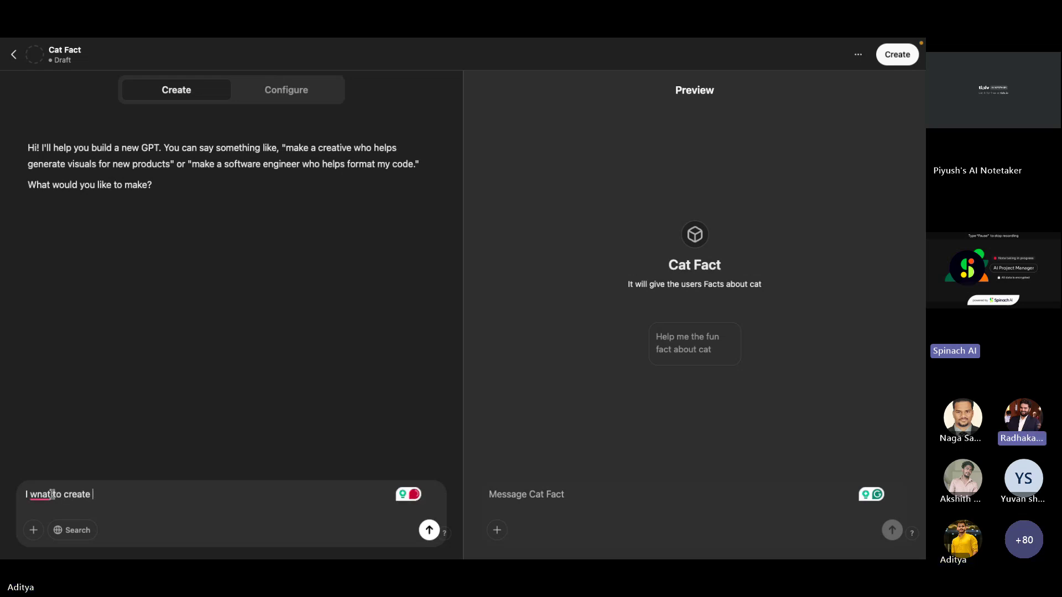
left_click(42, 496)
key("BackSpace")
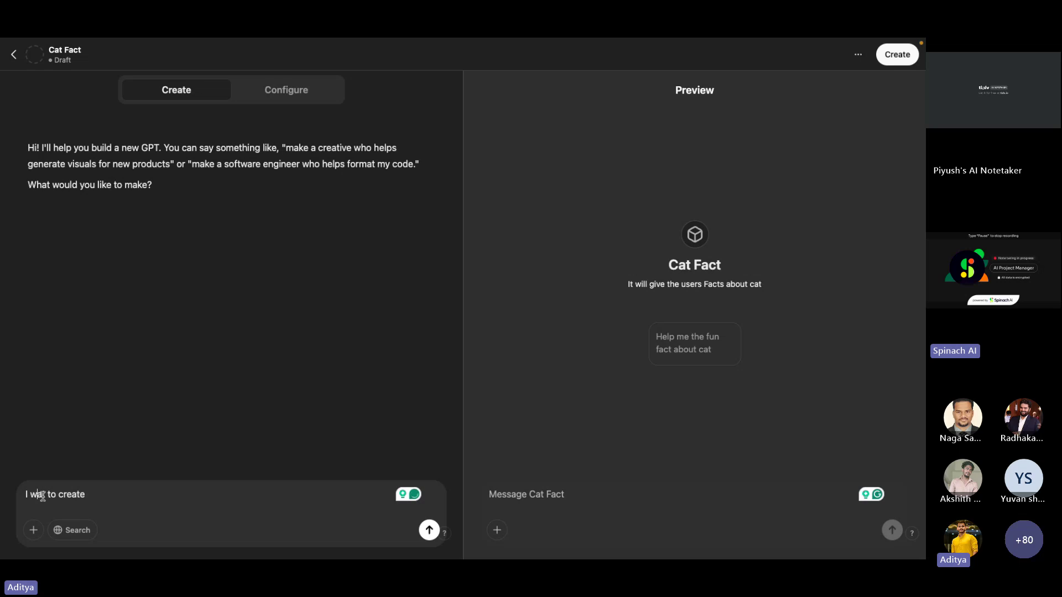
type("n")
left_click(97, 494)
type("an in")
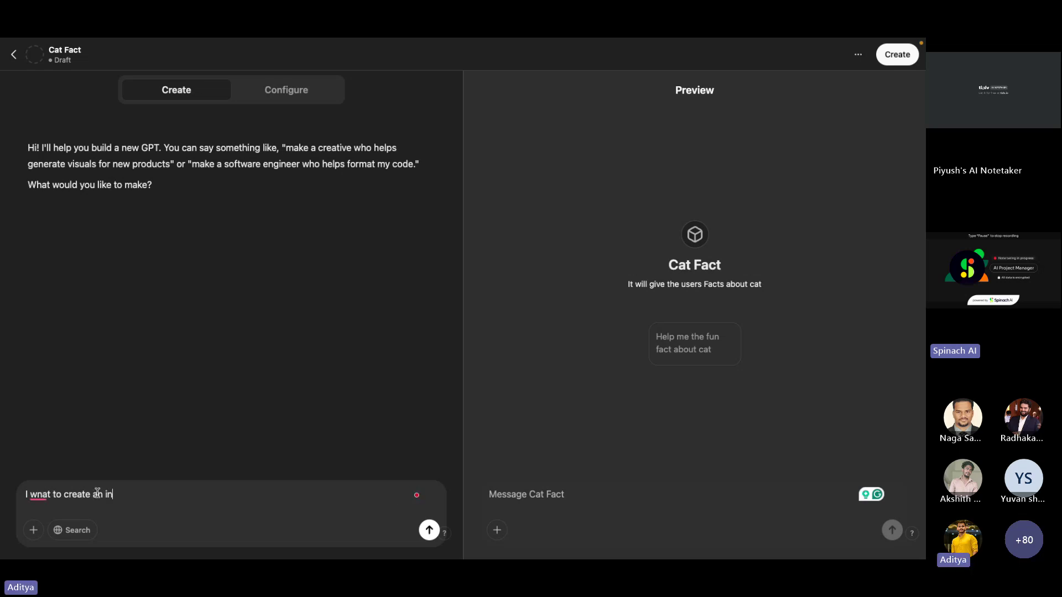
type("-house ")
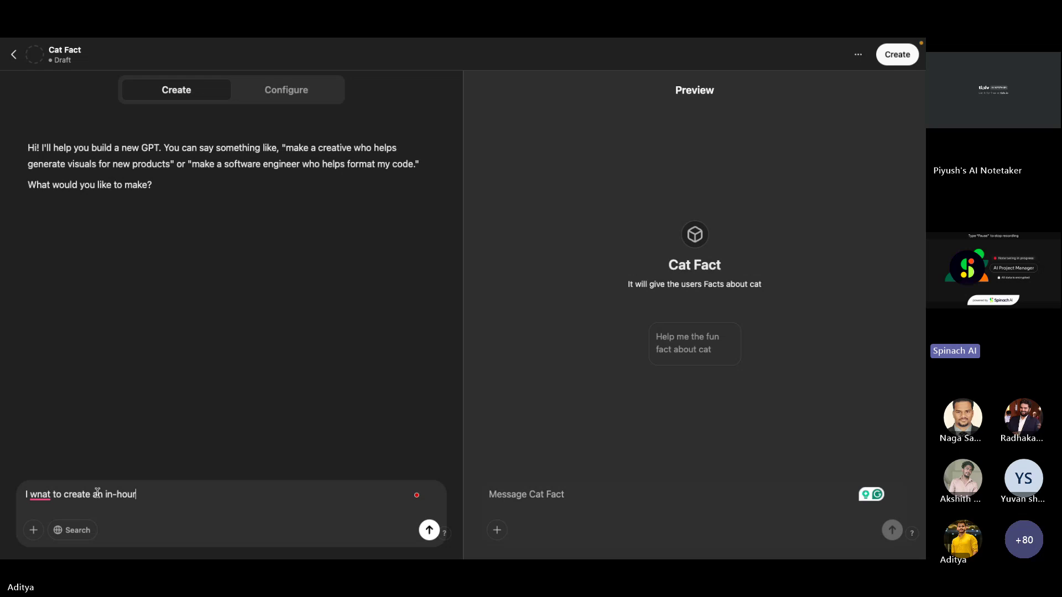
type("HR")
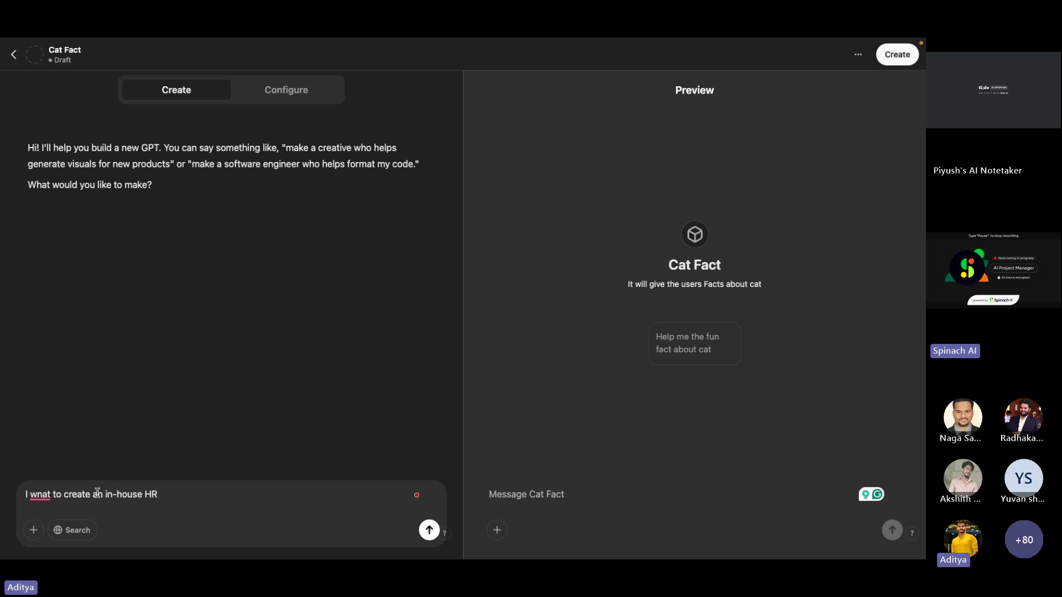
type(" assitant")
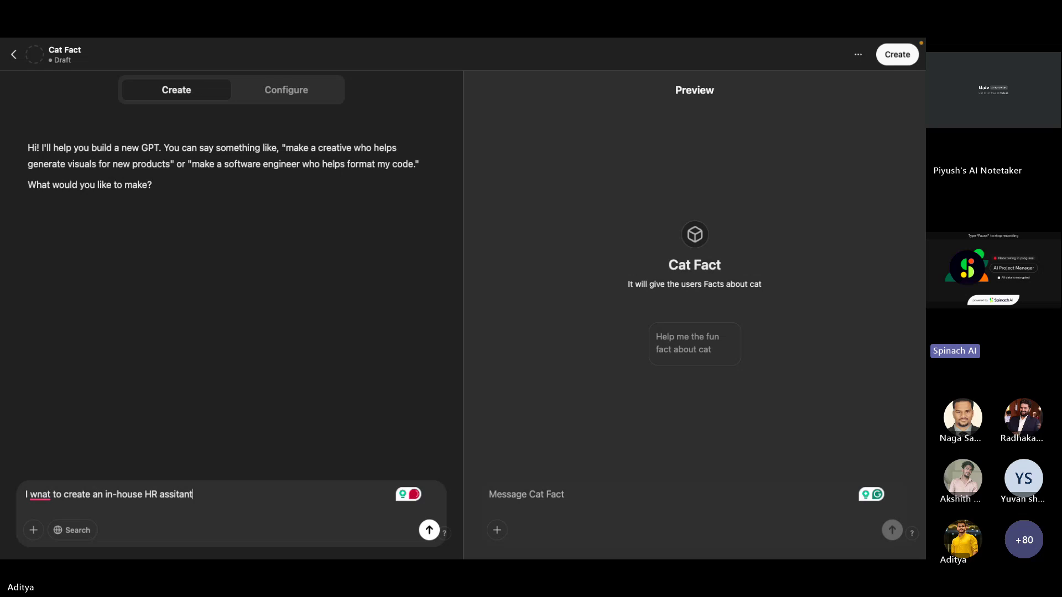
mouse_move(55, 497)
left_click(40, 414)
mouse_move(188, 491)
left_click(179, 419)
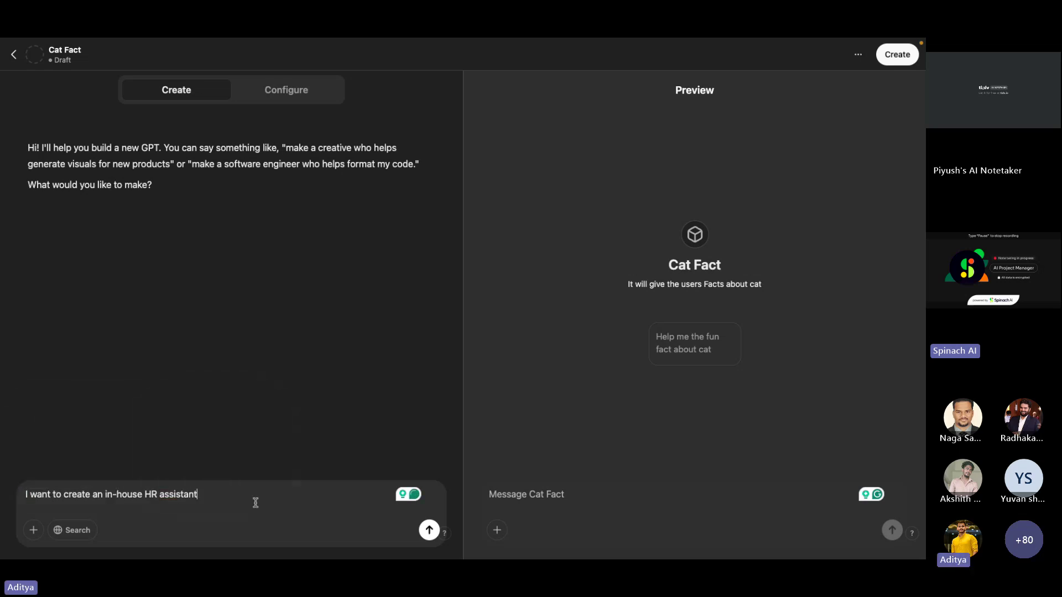
Add that it helps employees query their issues from the pre-defined knowledge base, and send
type(", which will help employed")
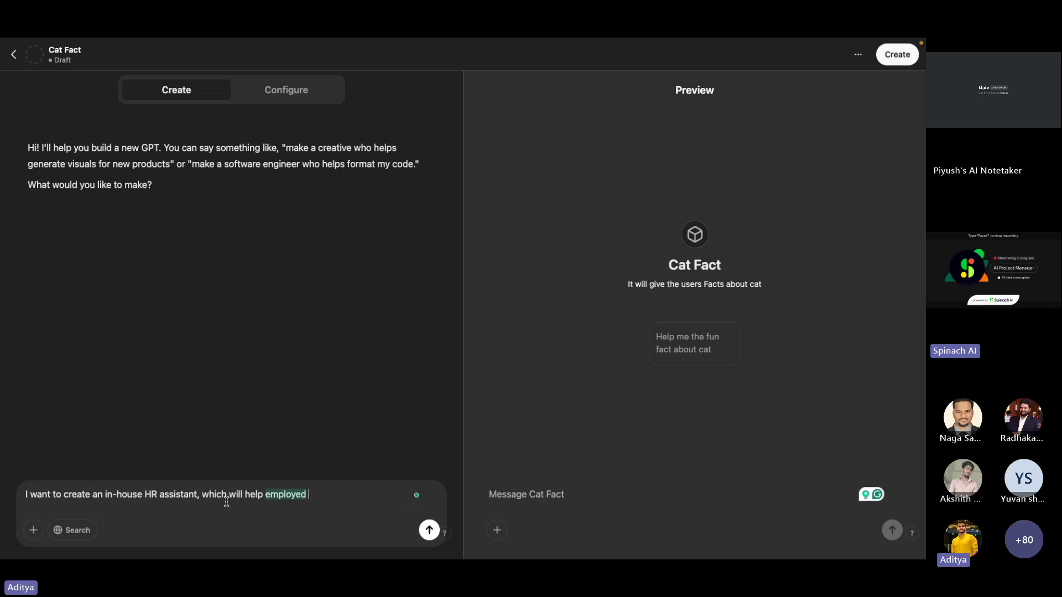
key("BackSpace")
type("s")
type("e")
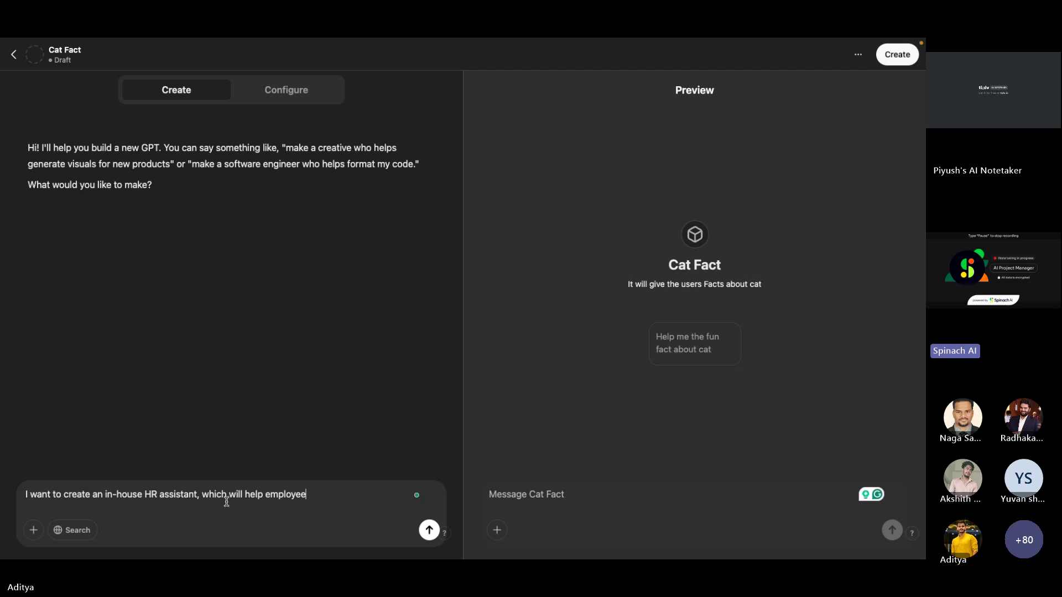
type("s tp qu")
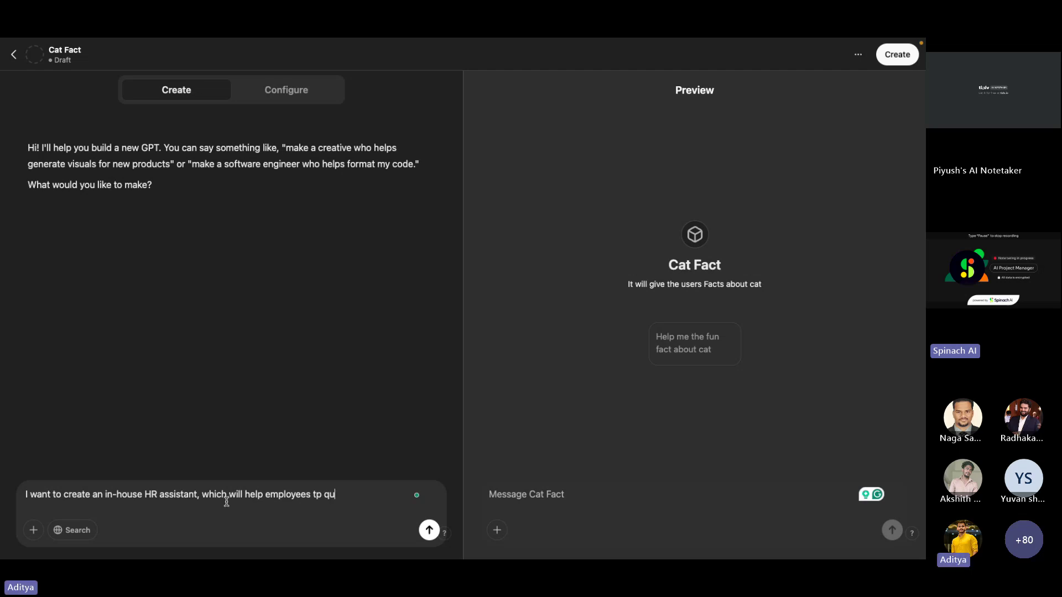
type("ery their")
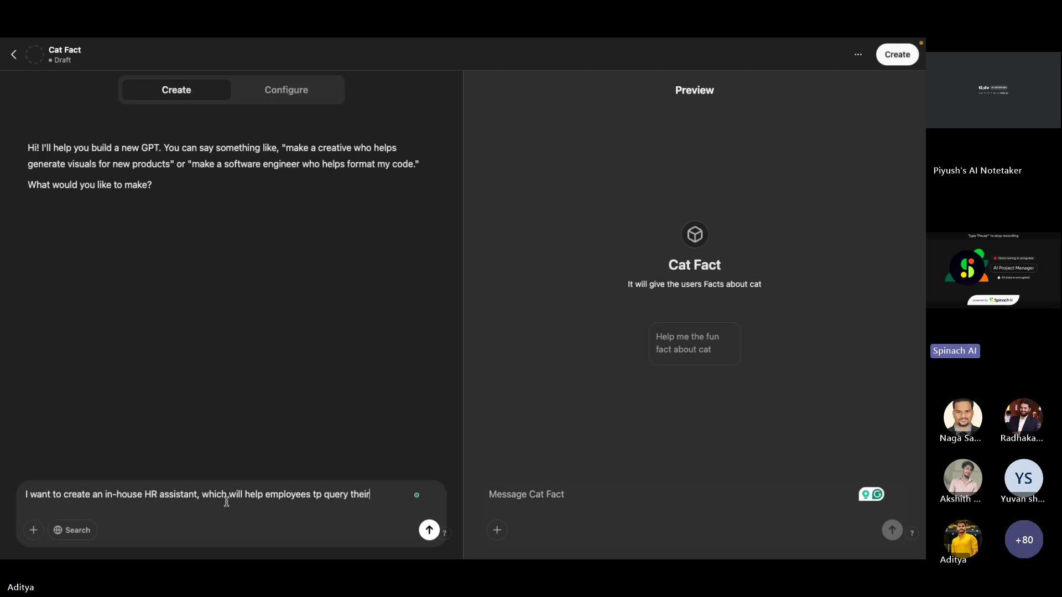
type(" issue from the ")
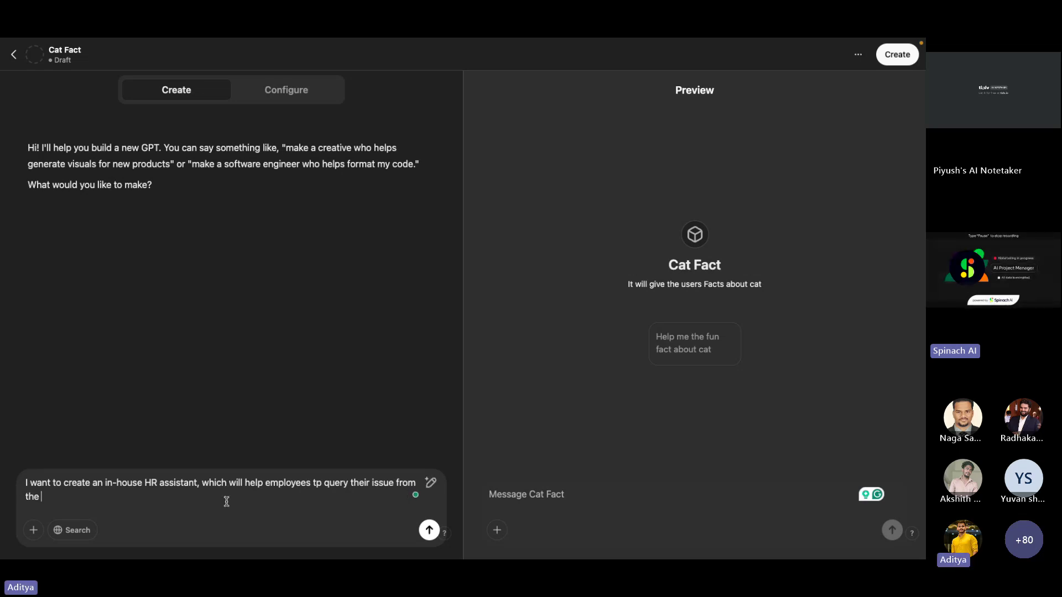
type("pre-defined")
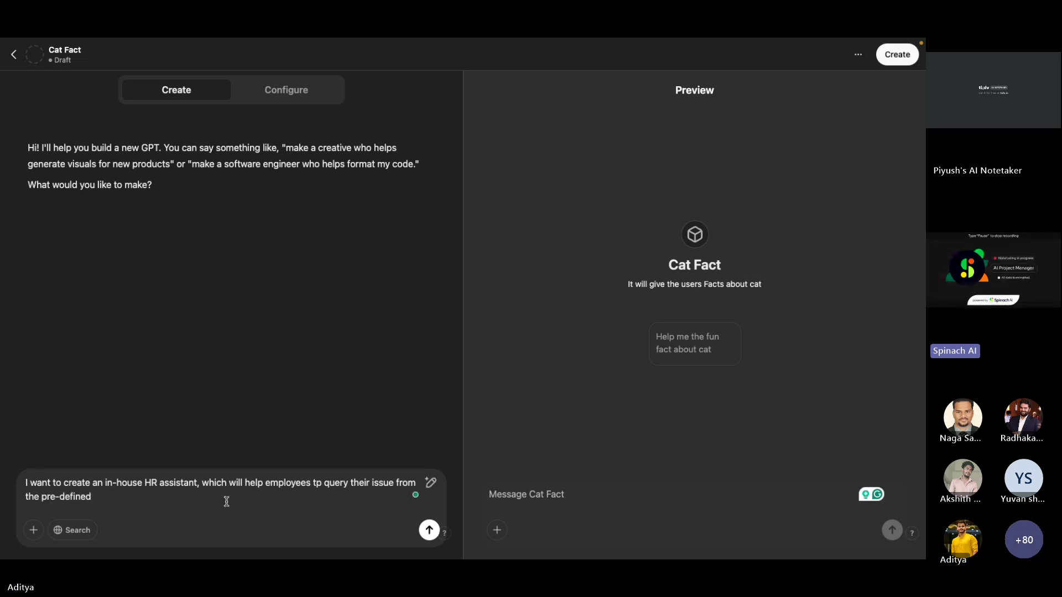
type(" knowled")
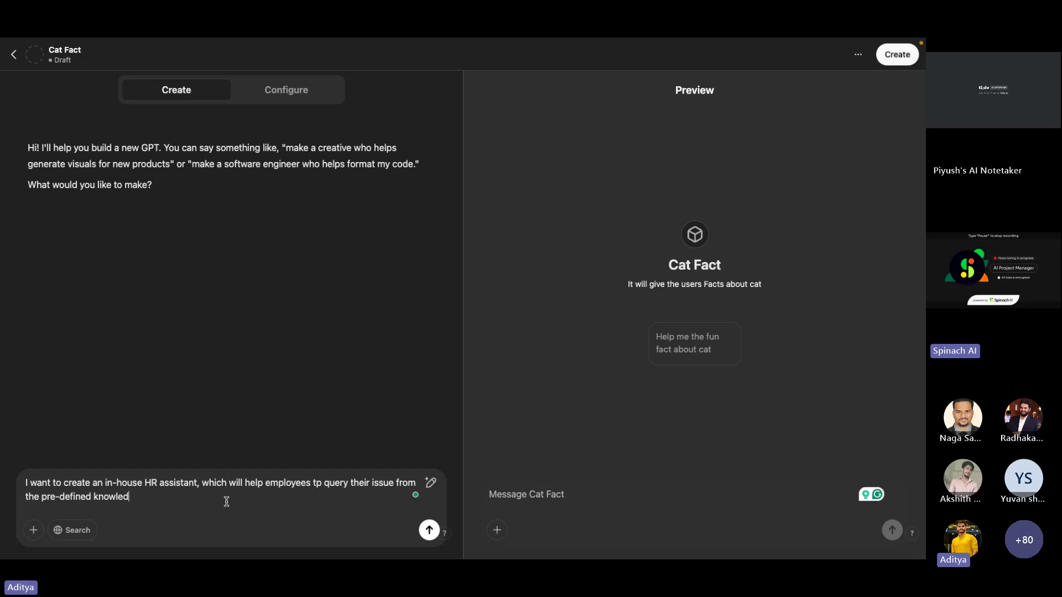
type("ge base.")
mouse_move(385, 482)
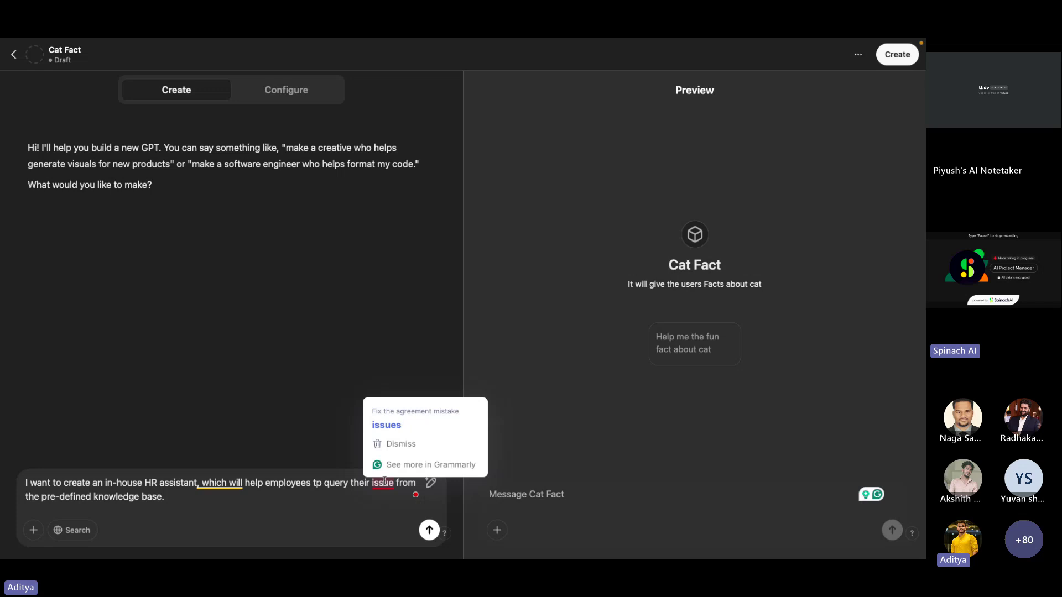
left_click(387, 421)
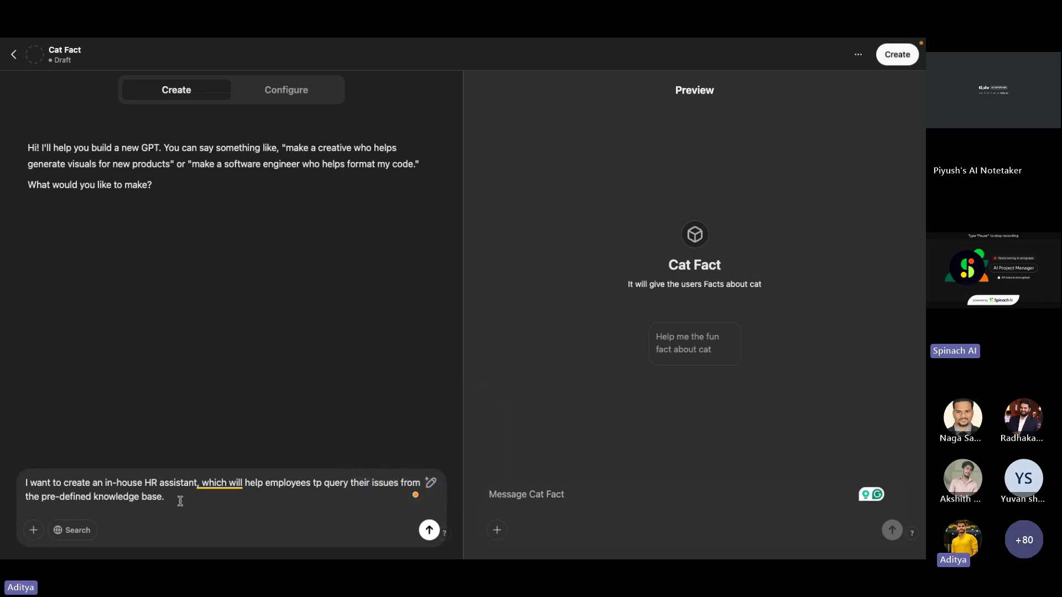
key("Return")
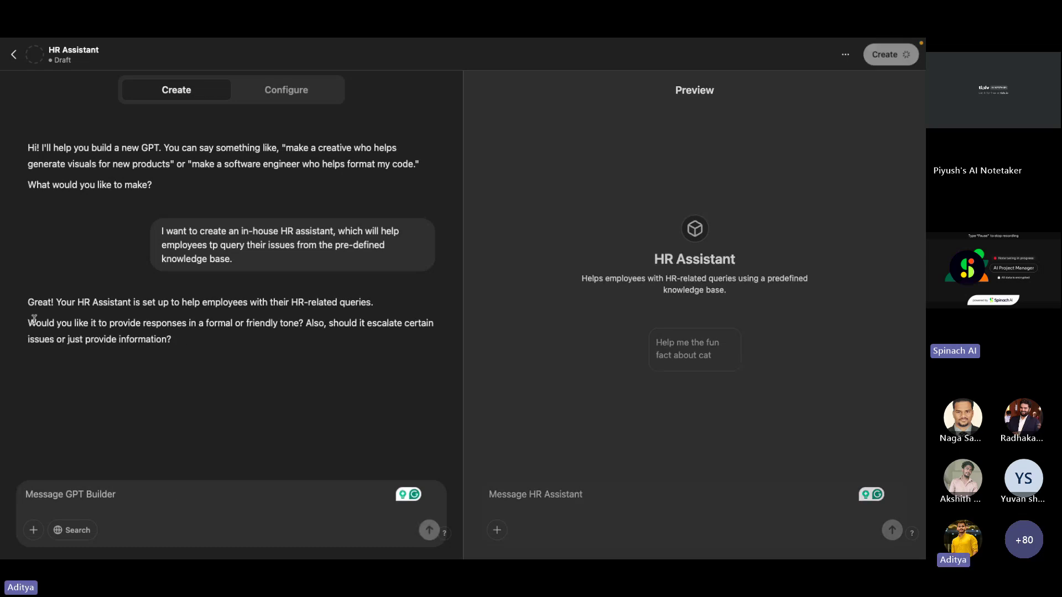
left_click_drag(29, 321, 177, 347)
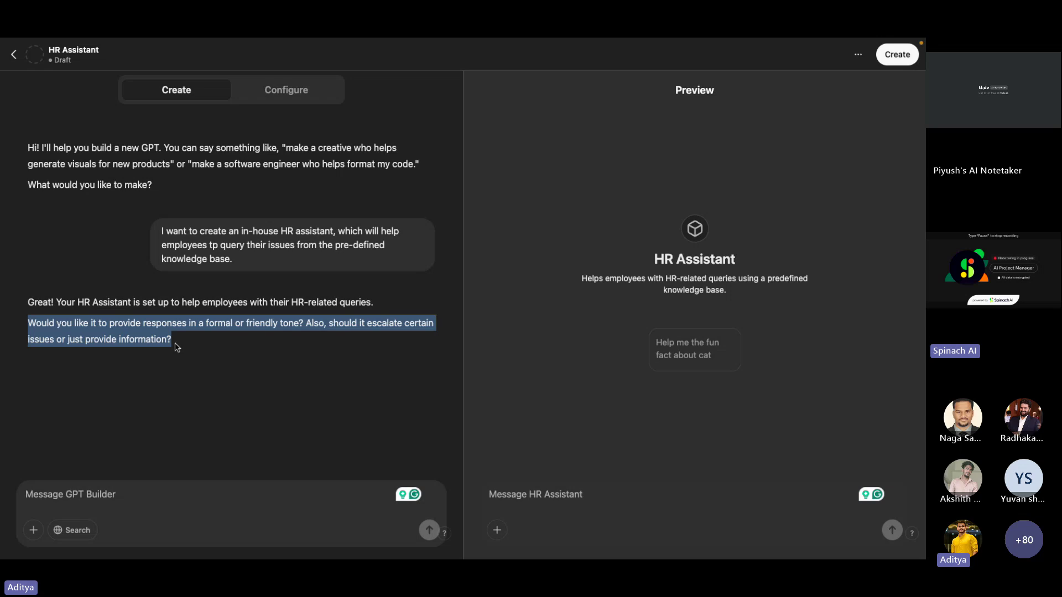
left_click(177, 347)
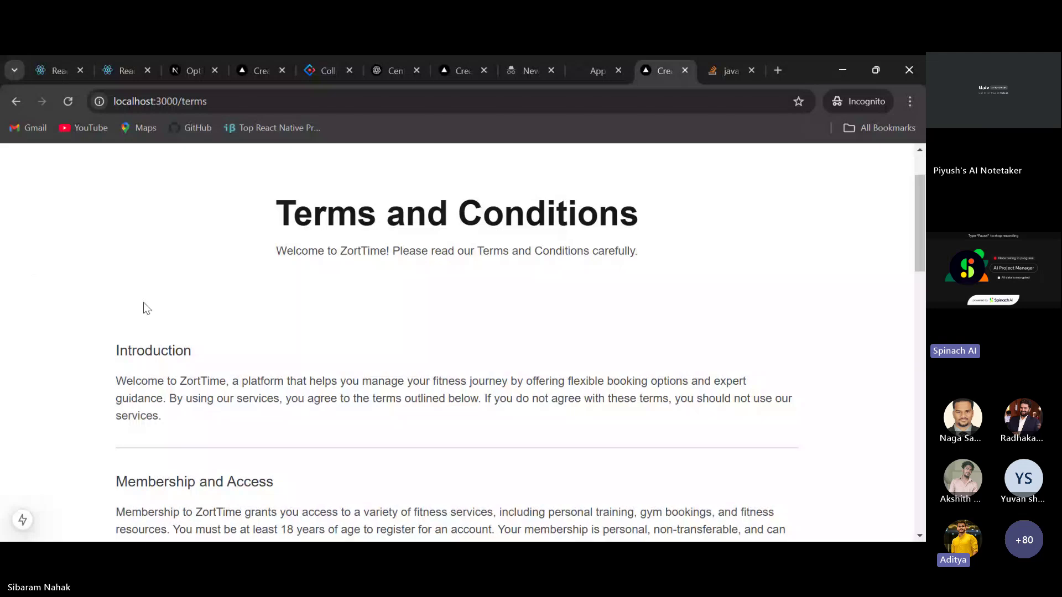
Select the ZortTime Terms and Conditions text from the Membership paragraph, then return to ChatGPT
triple_click(497, 512)
left_click_drag(493, 498, 548, 553)
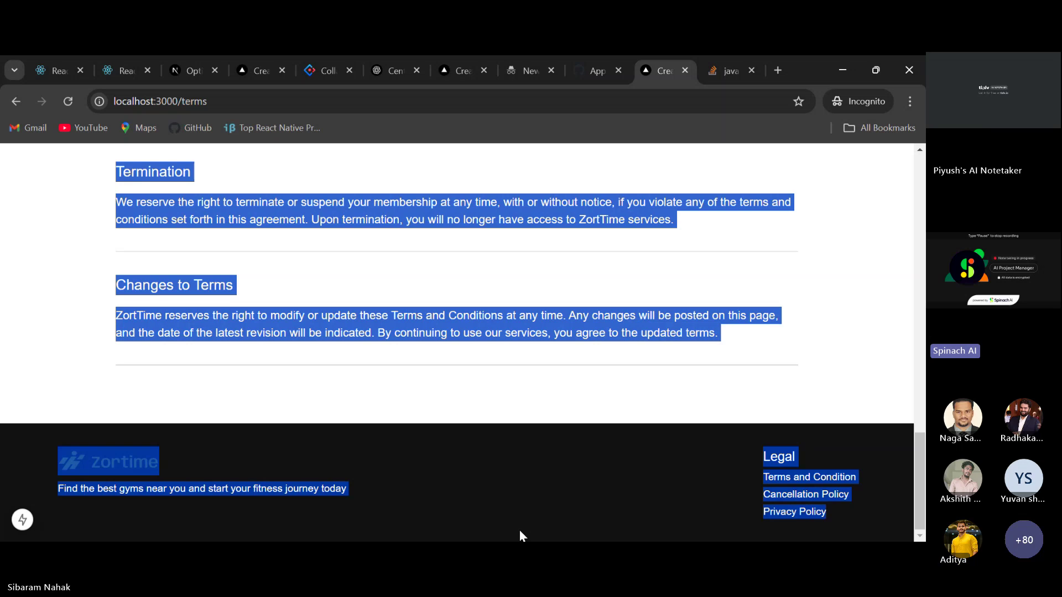
key("alt+Tab")
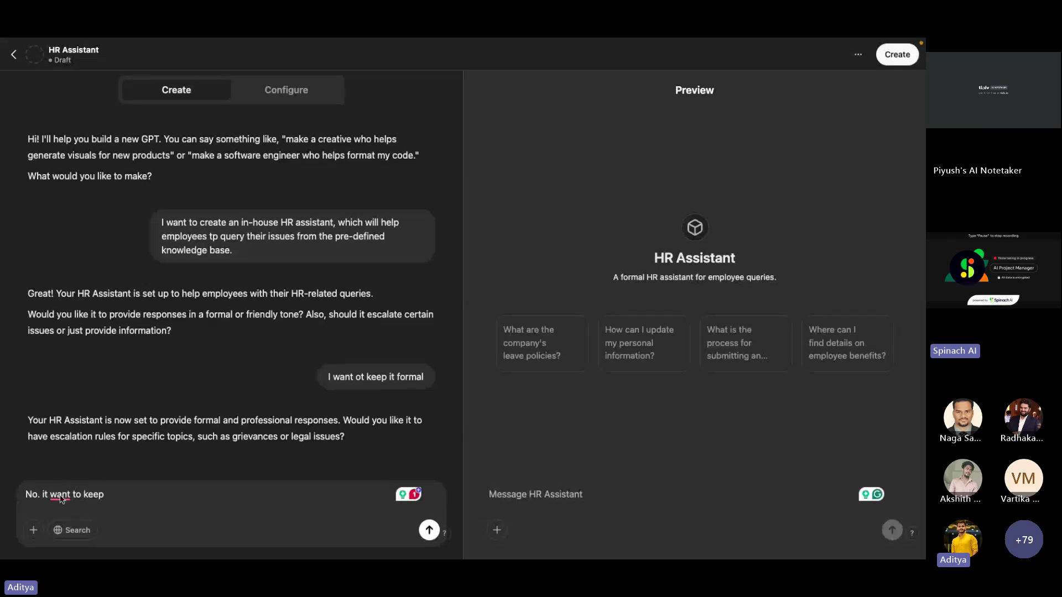
Send the corrected 'keep it simple' reply to the builder and view the Configure fields
mouse_move(66, 494)
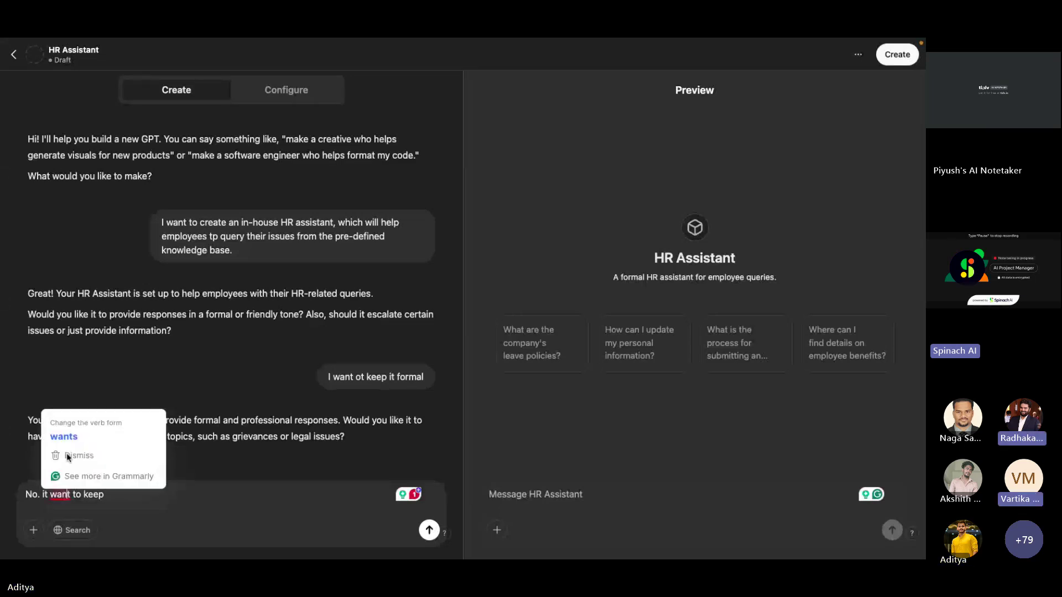
left_click(66, 436)
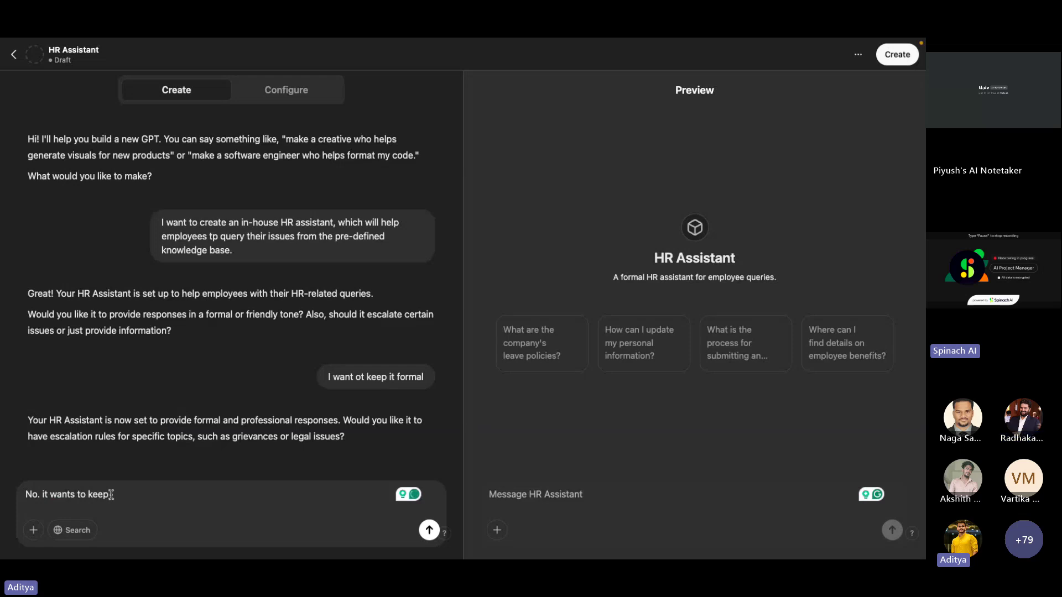
type("it simple")
key("Return")
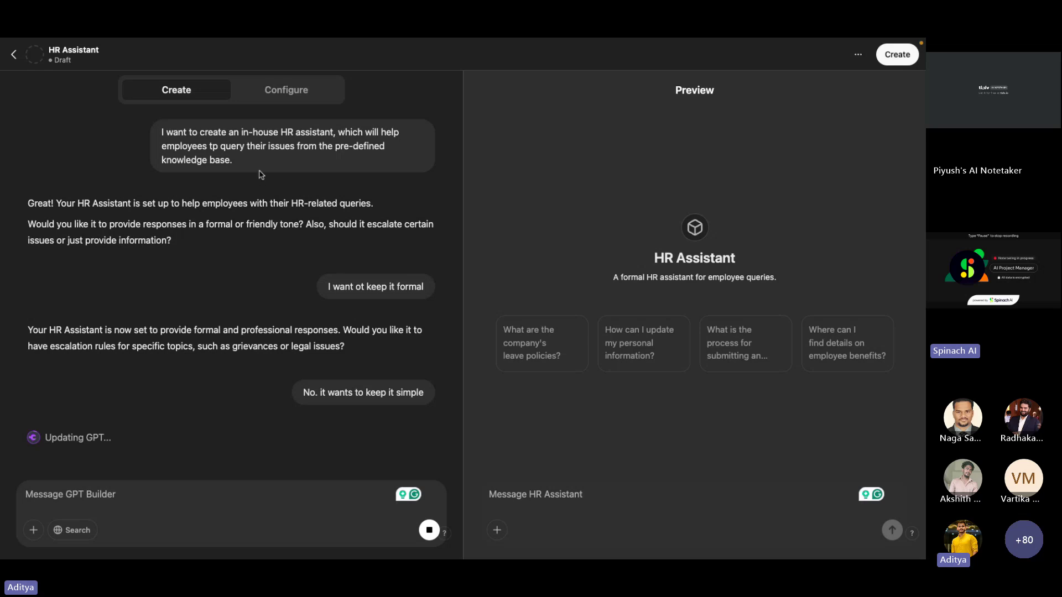
left_click(285, 94)
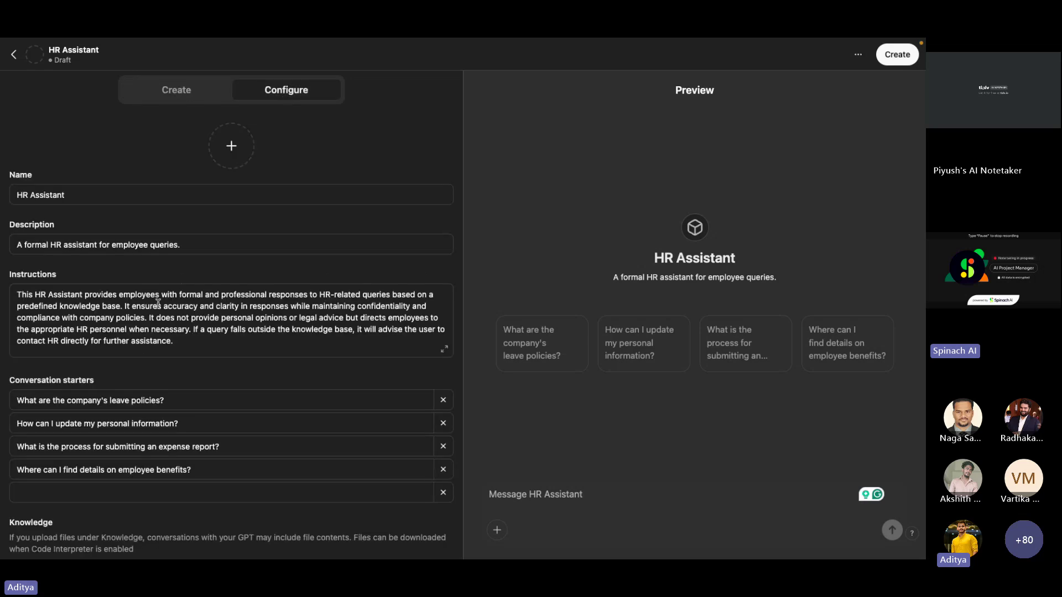
Check the HR Assistant's Instructions text for the no-escalation rule, then scroll toward Knowledge
left_click_drag(14, 296, 194, 339)
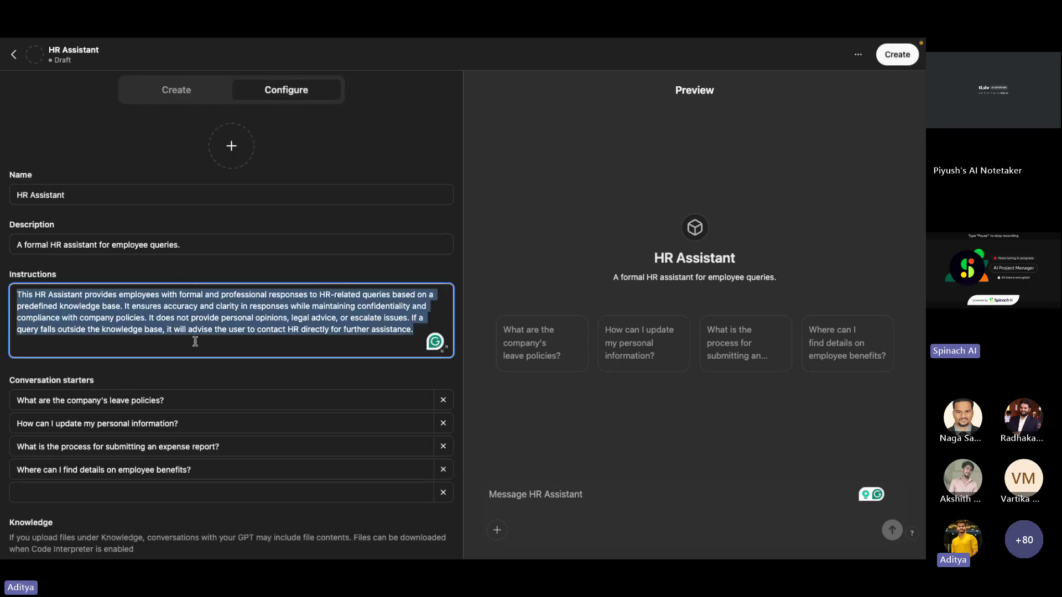
left_click(168, 97)
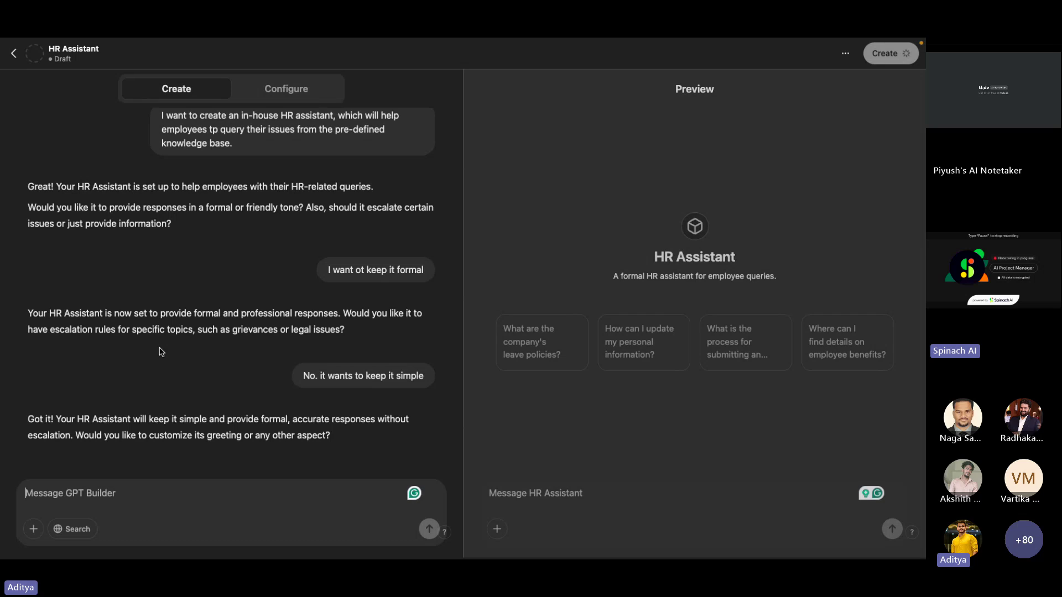
left_click(286, 90)
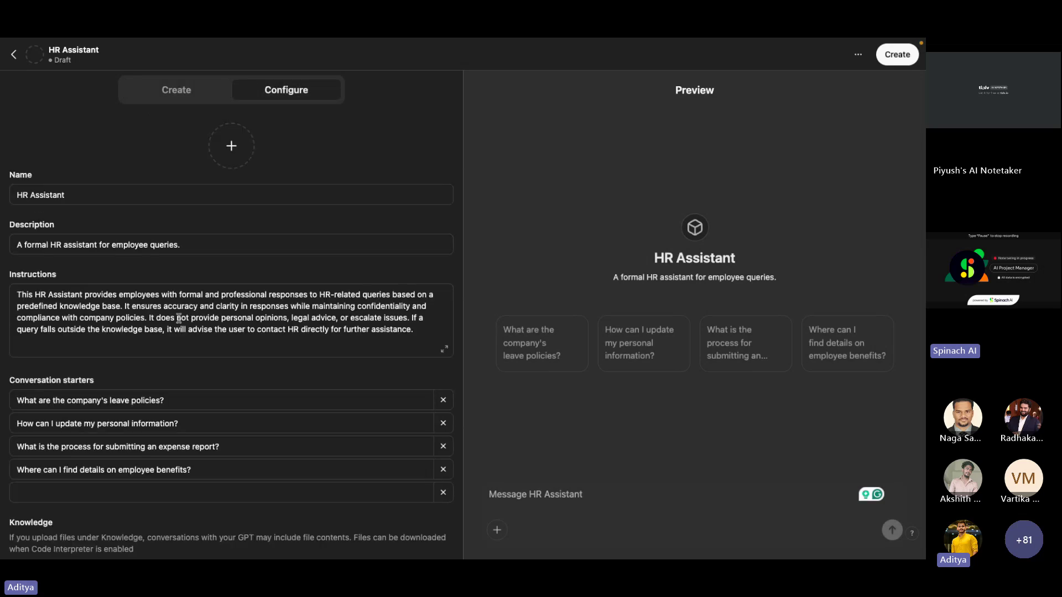
left_click(104, 316)
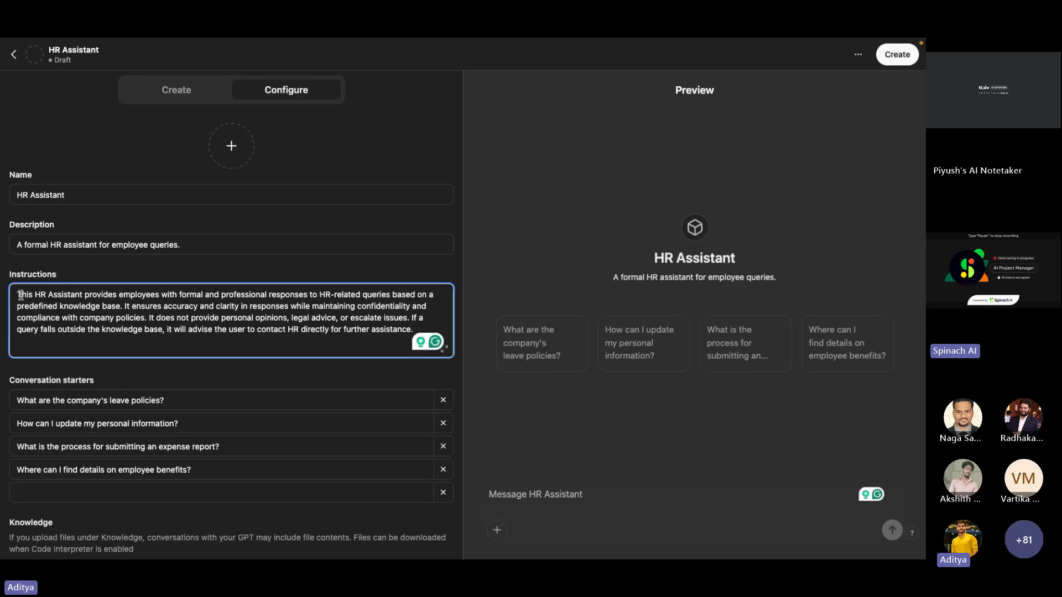
left_click_drag(20, 295, 391, 329)
left_click(115, 307)
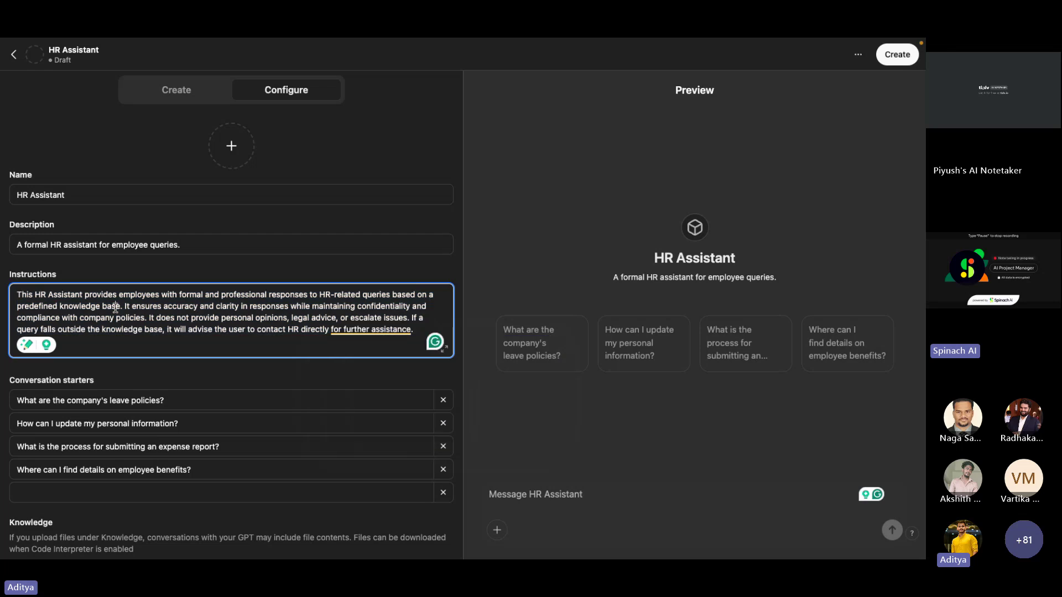
left_click(139, 332)
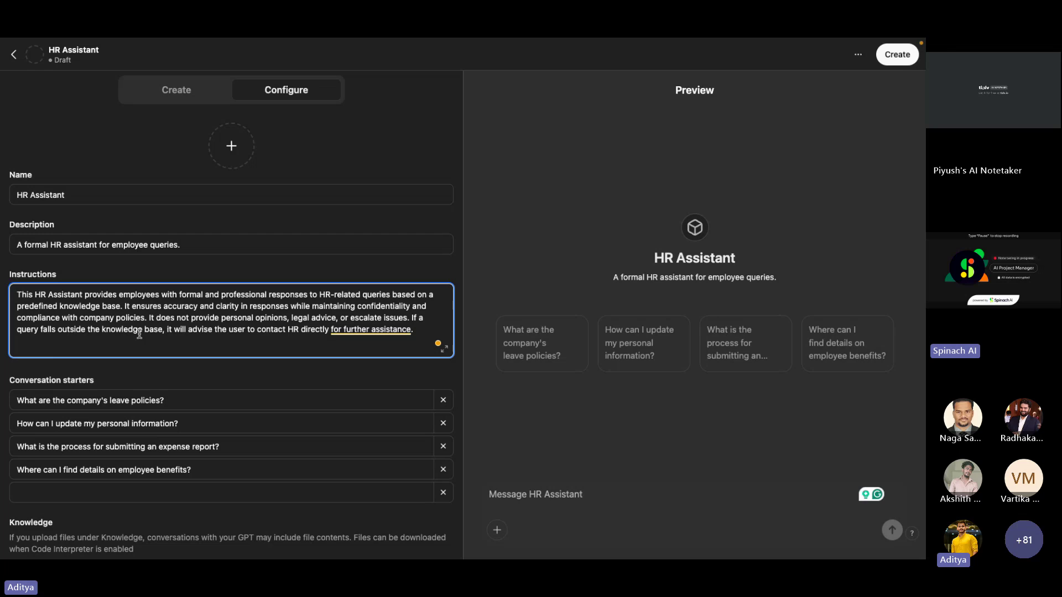
scroll(139, 334, "down", 2)
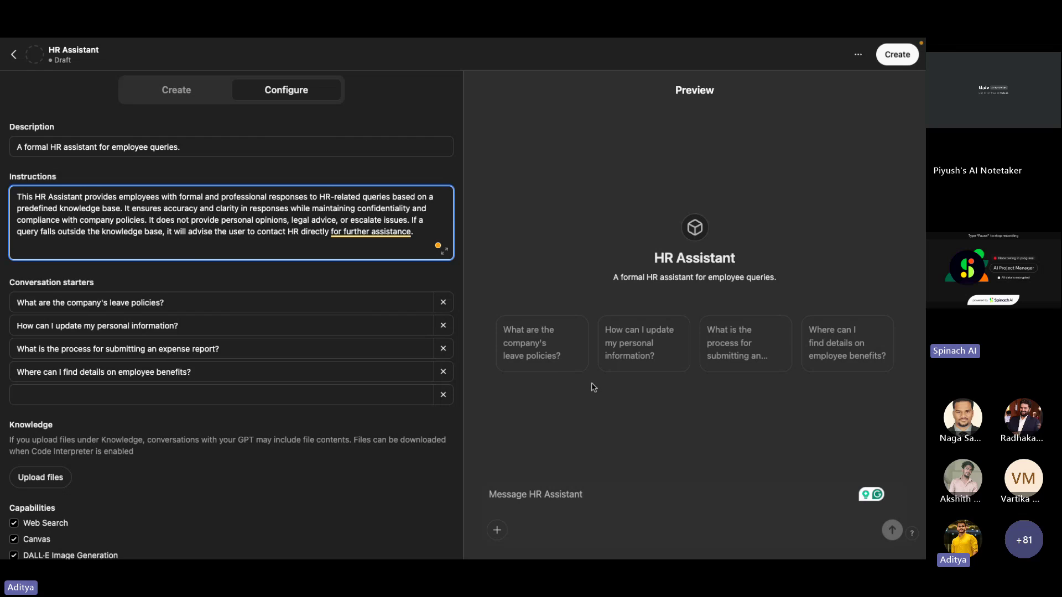
Scroll the Configure panel down through Knowledge, now holding the holiday calendar and two Antino PDFs
scroll(367, 375, "down", 2)
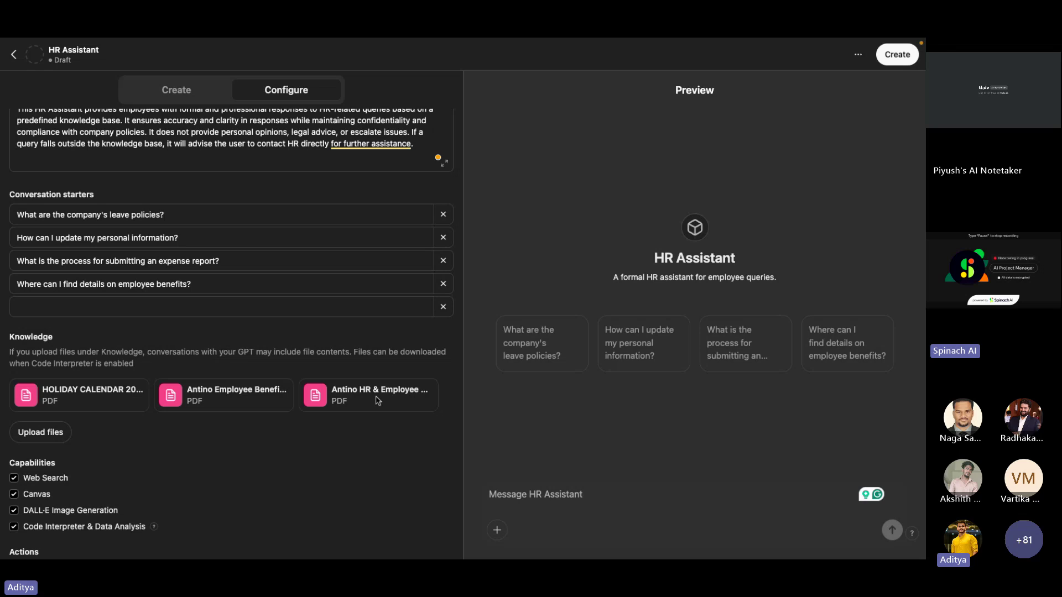
scroll(407, 395, "down", 1)
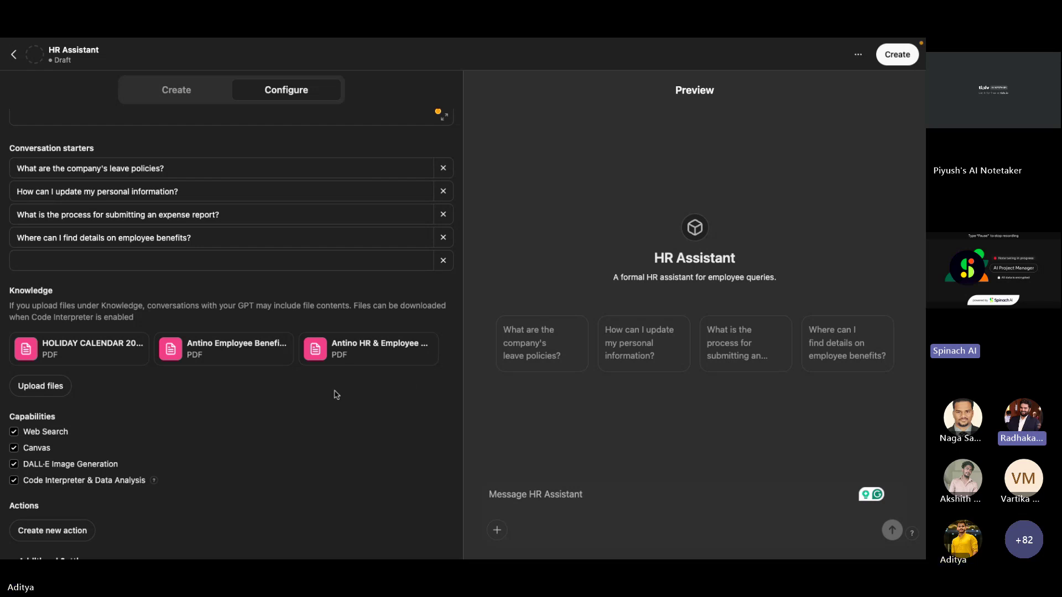
scroll(335, 394, "down", 1)
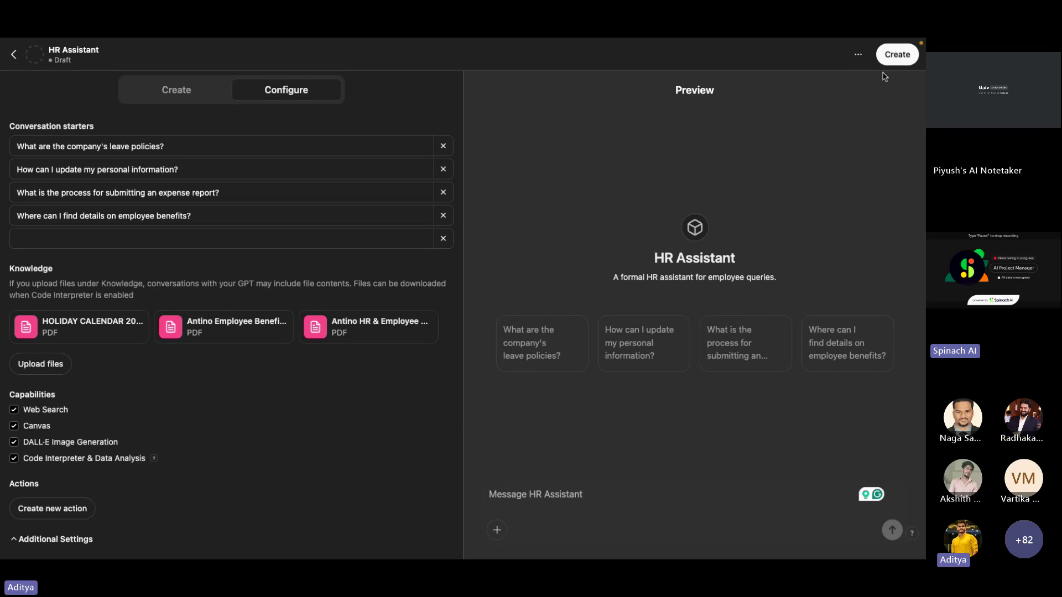
Uncheck Web Search, Canvas, DALL·E Image Generation and Code Interpreter & Data Analysis
left_click(14, 412)
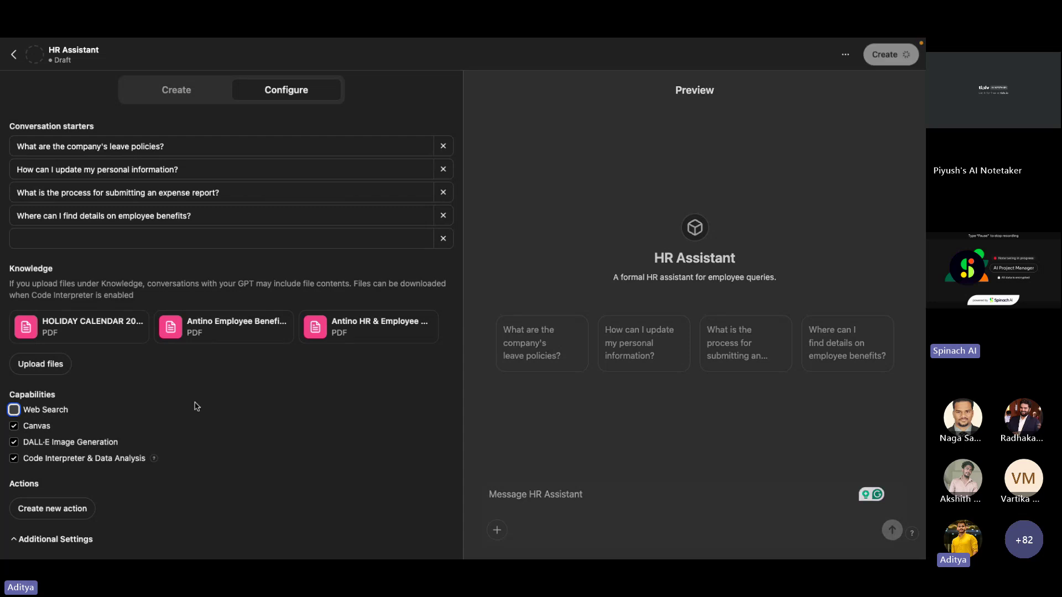
left_click(14, 426)
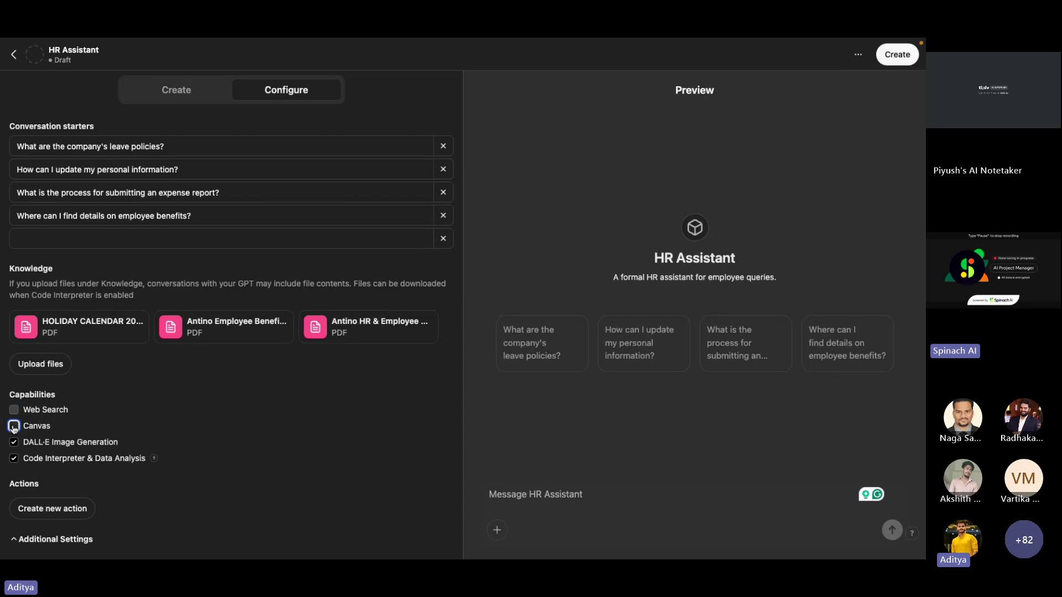
left_click(15, 443)
left_click(14, 458)
left_click(896, 55)
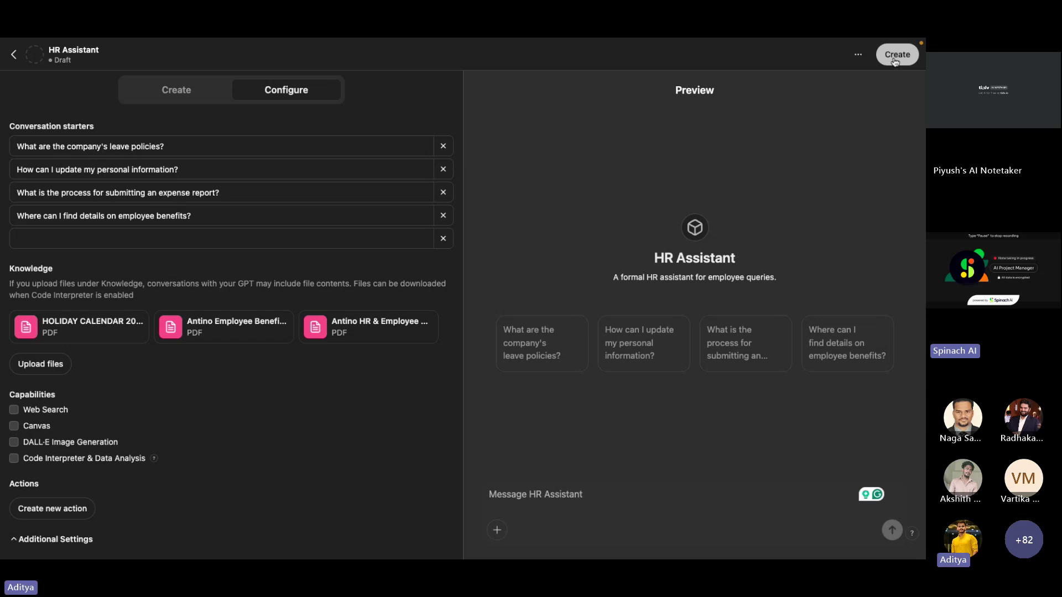
Publish HR Assistant with 'Anyone with the link' access and copy its share link
left_click(894, 58)
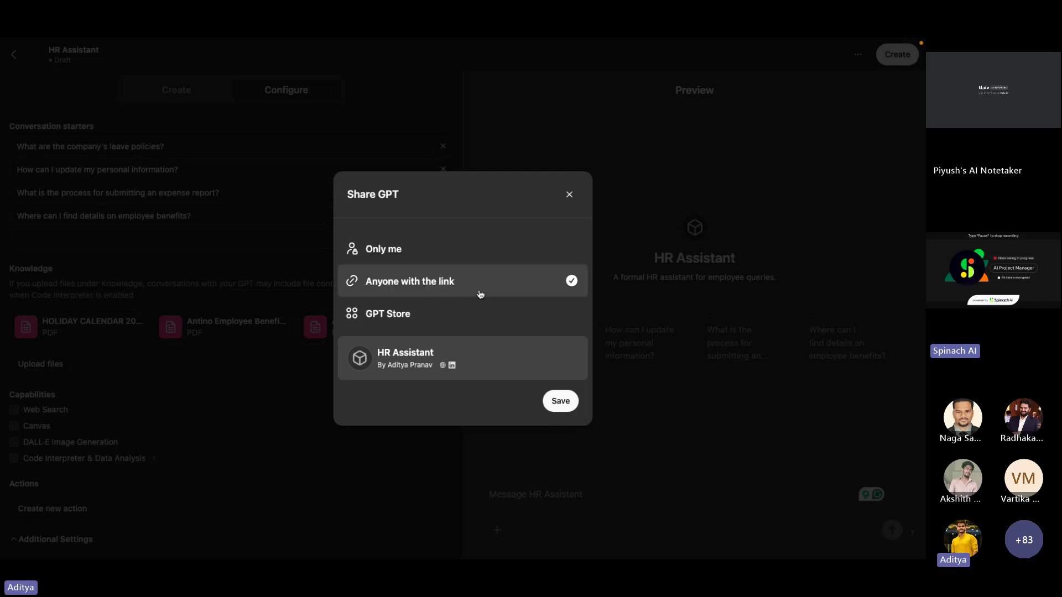
left_click(560, 402)
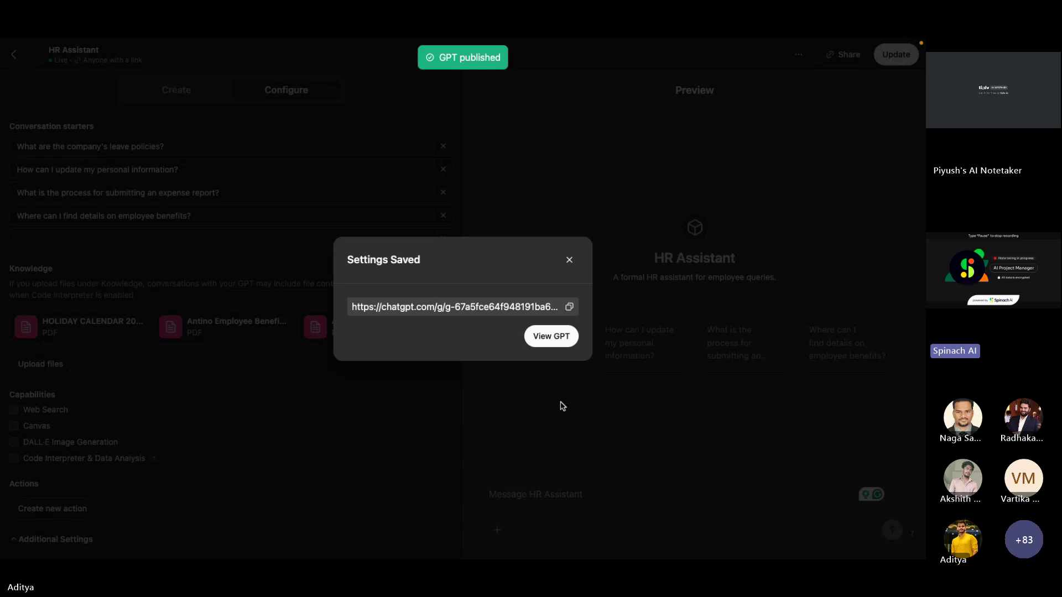
left_click(569, 307)
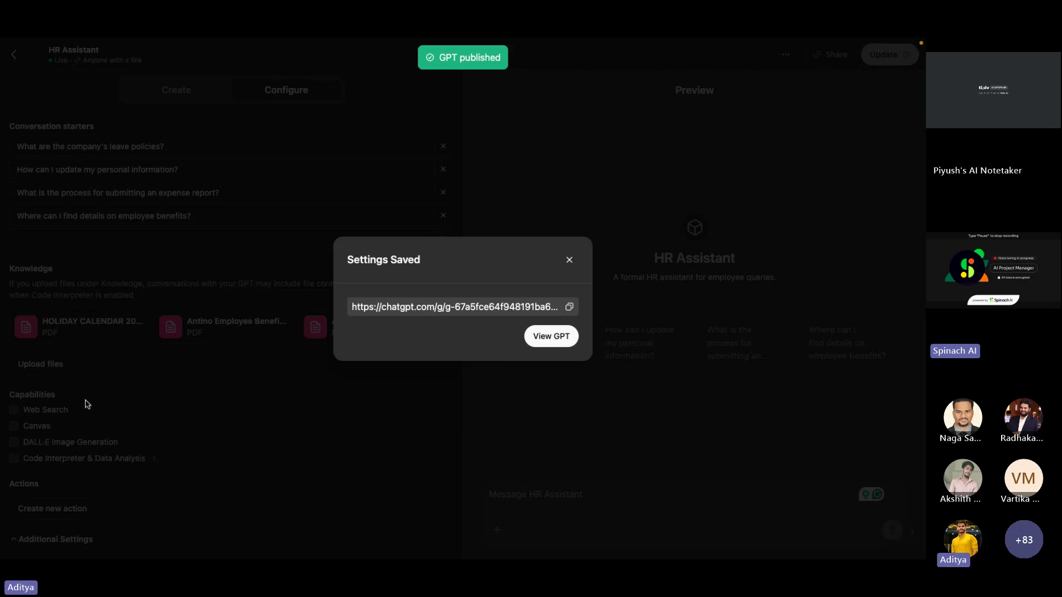
left_click(555, 350)
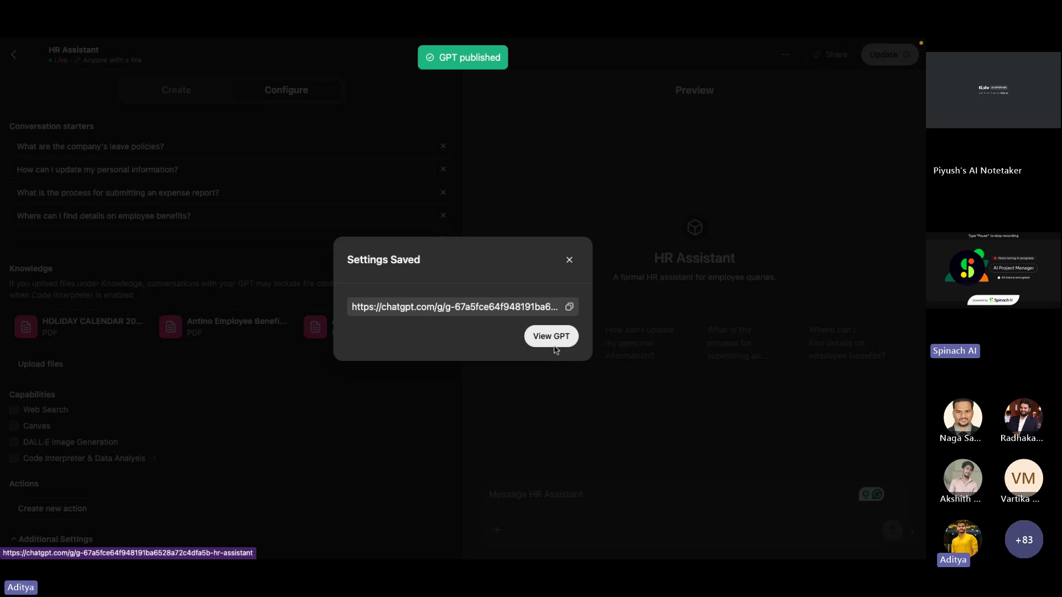
left_click(556, 347)
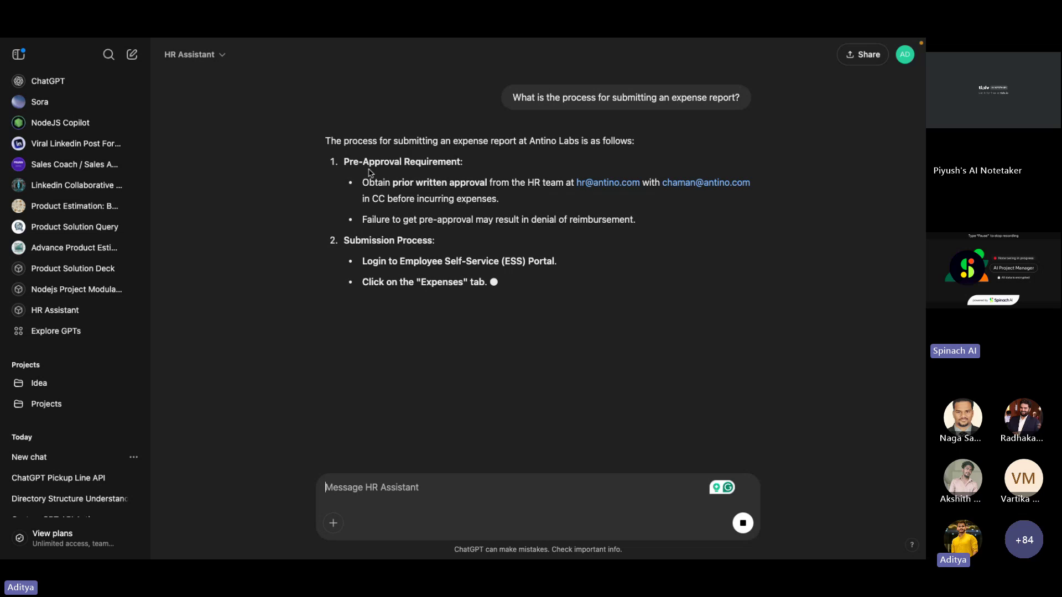
left_click_drag(343, 162, 454, 164)
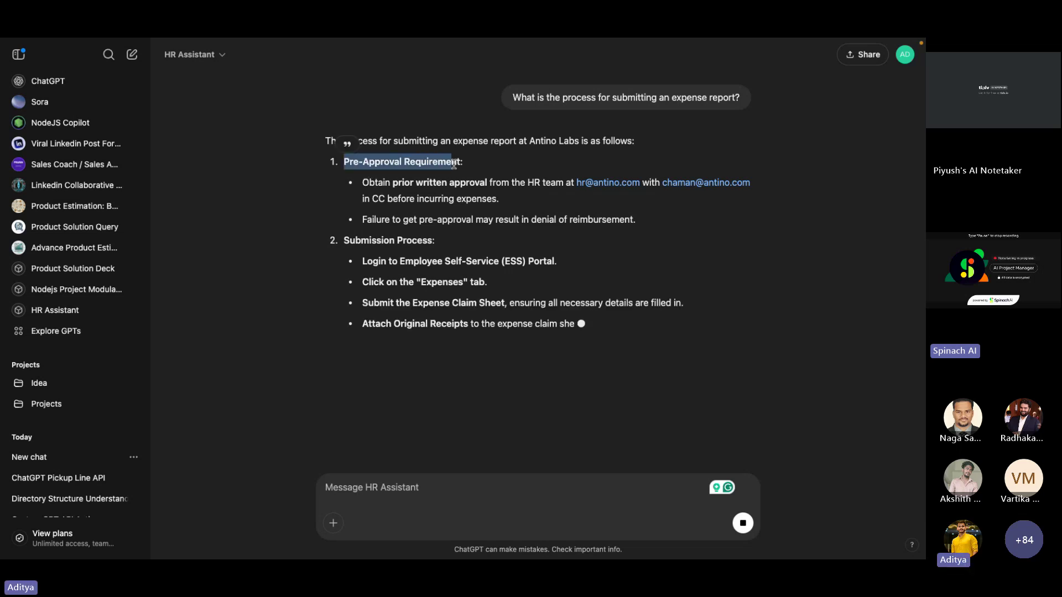
left_click_drag(398, 183, 486, 184)
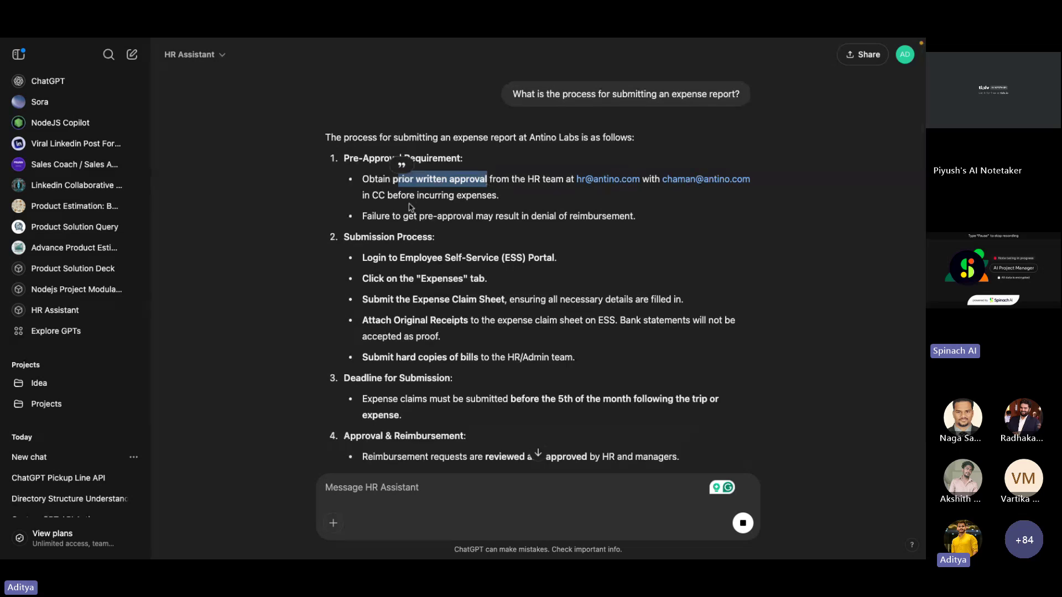
left_click_drag(399, 196, 592, 218)
left_click(408, 231)
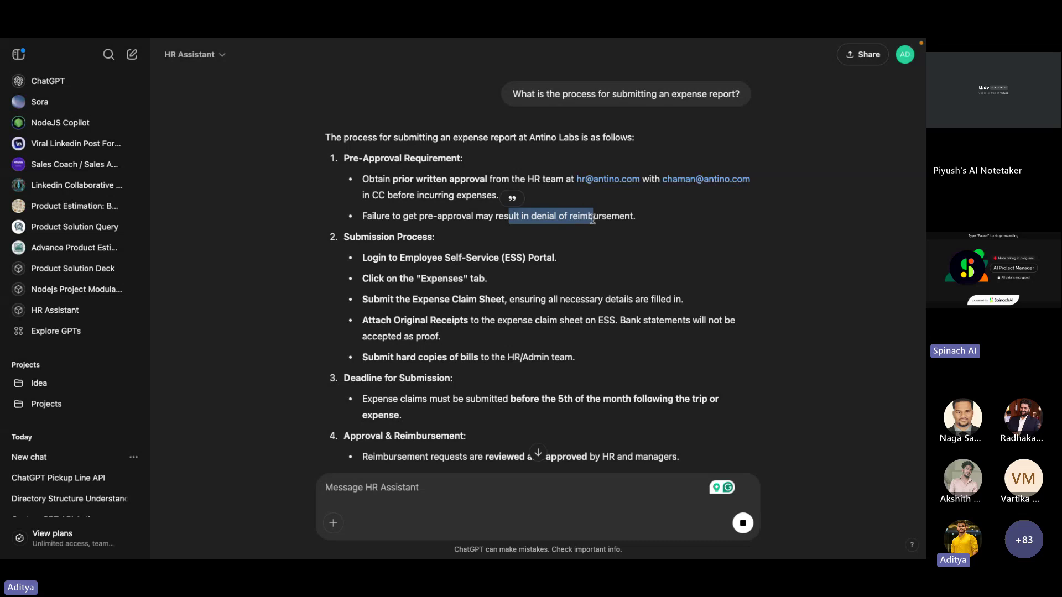
scroll(540, 294, "down", 2)
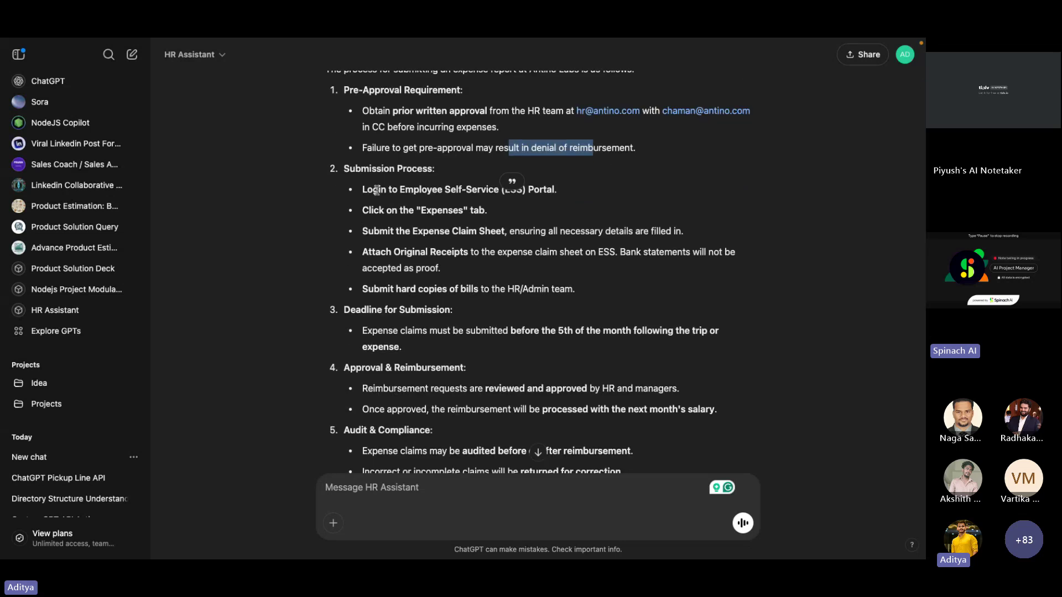
left_click_drag(377, 189, 481, 191)
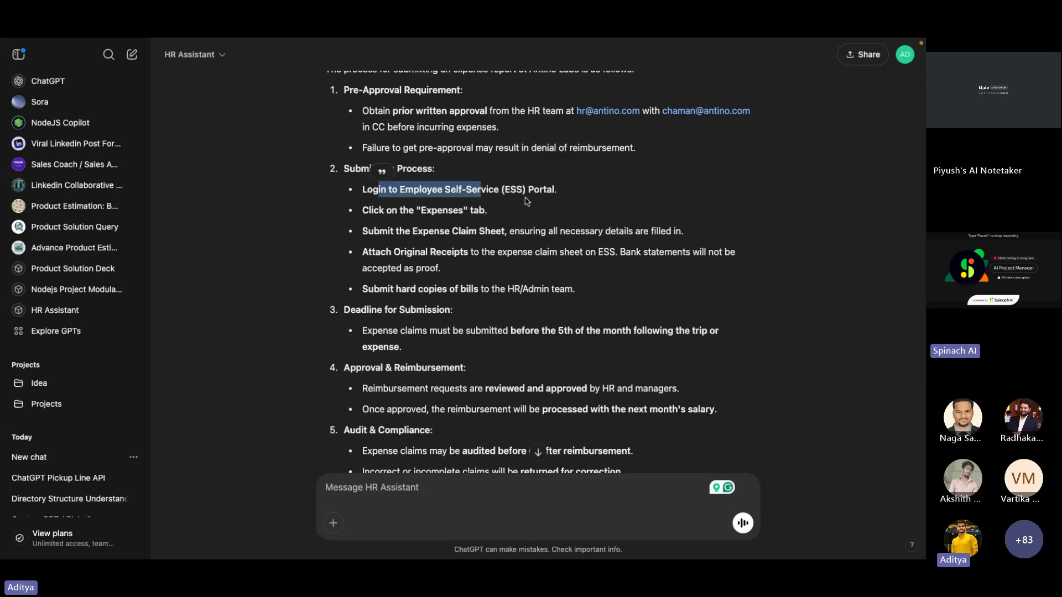
left_click_drag(379, 210, 487, 211)
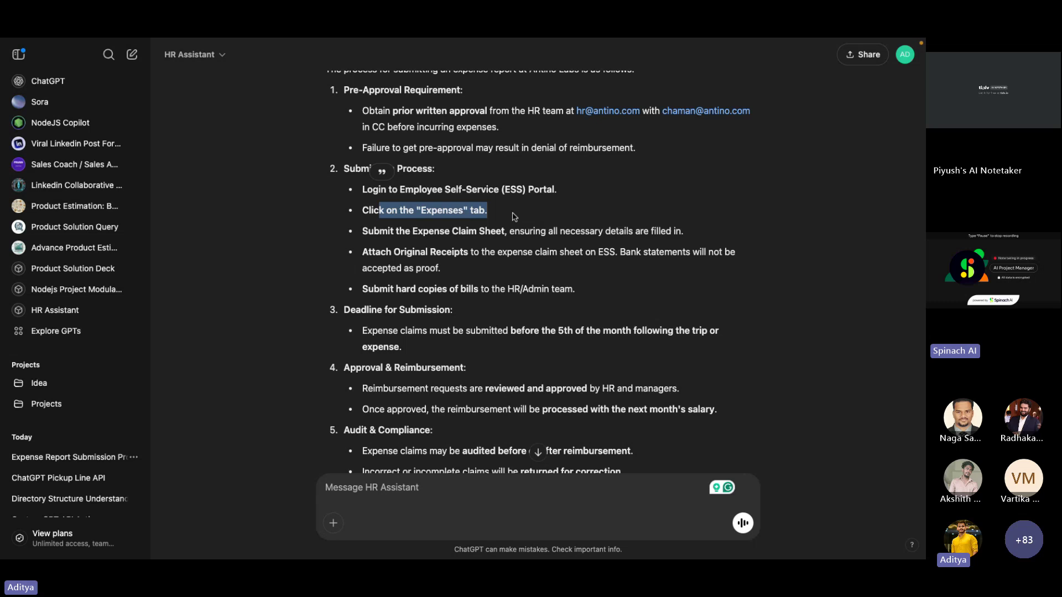
left_click(442, 192)
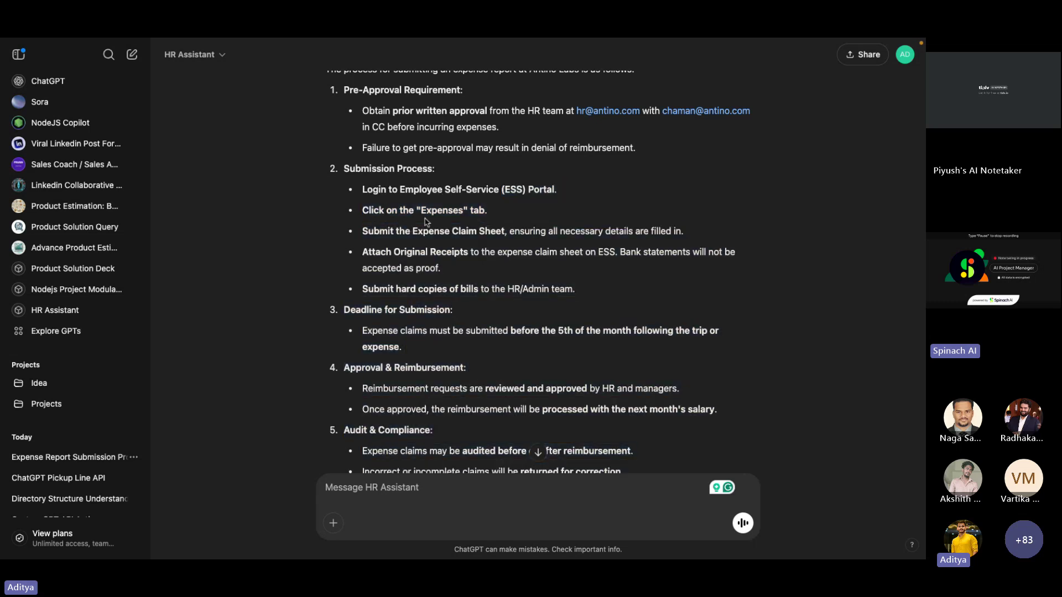
left_click_drag(358, 189, 443, 269)
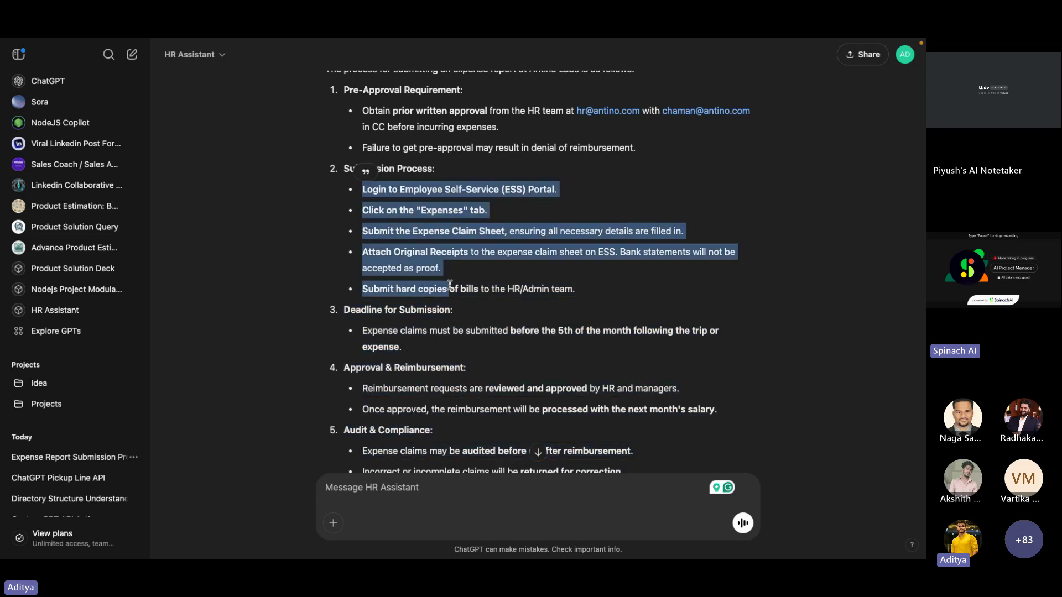
scroll(368, 255, "down", 2)
triple_click(367, 255)
left_click_drag(375, 308, 717, 328)
scroll(396, 414, "down", 1)
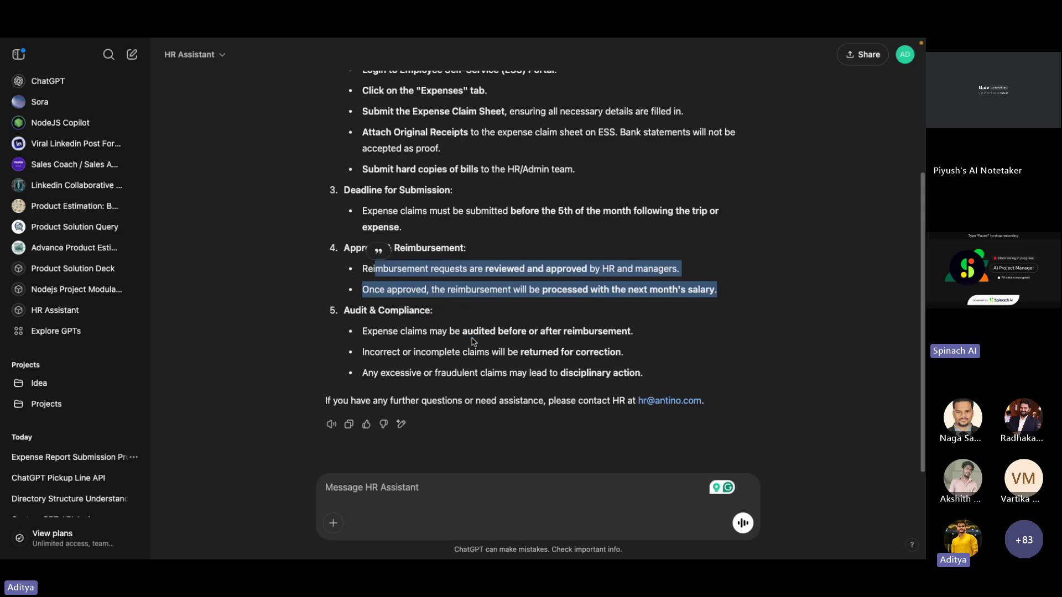
left_click_drag(474, 400, 635, 397)
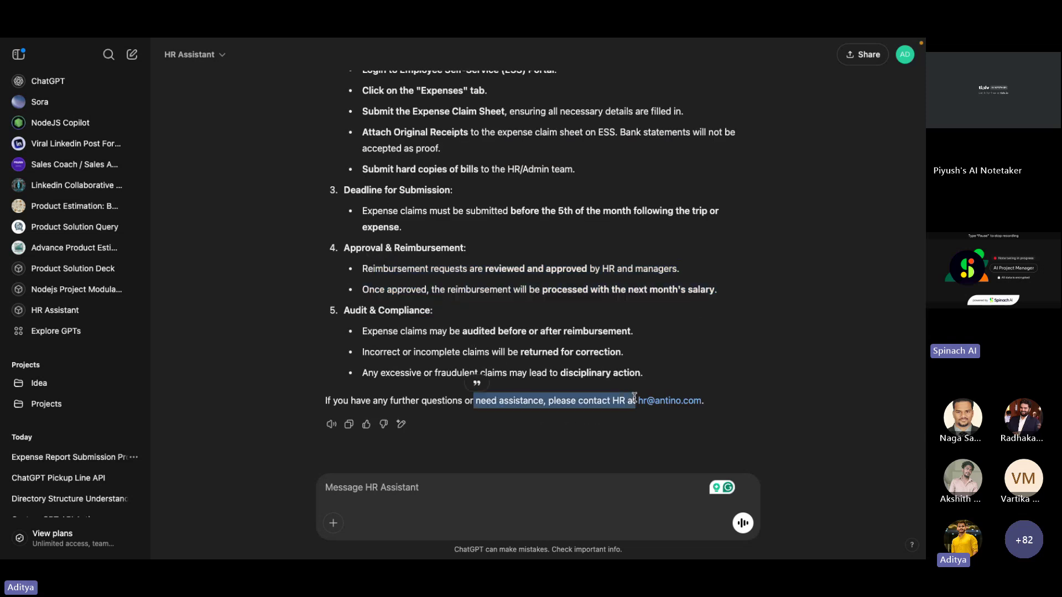
Ask 'Help me with the list of holidays' and scroll through the 2025 fixed and optional holiday tables
left_click(364, 486)
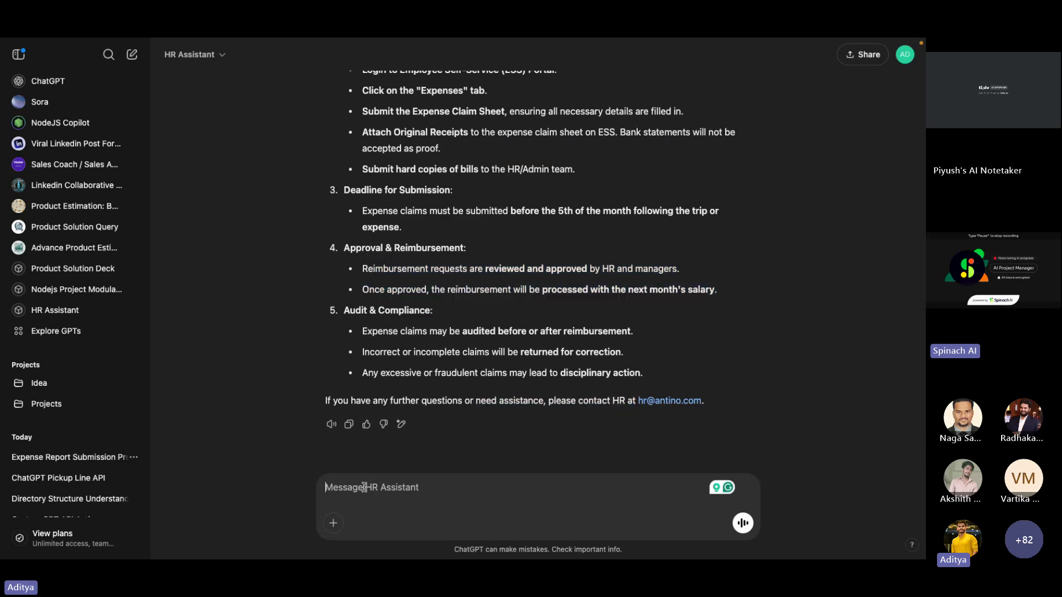
type("Help me")
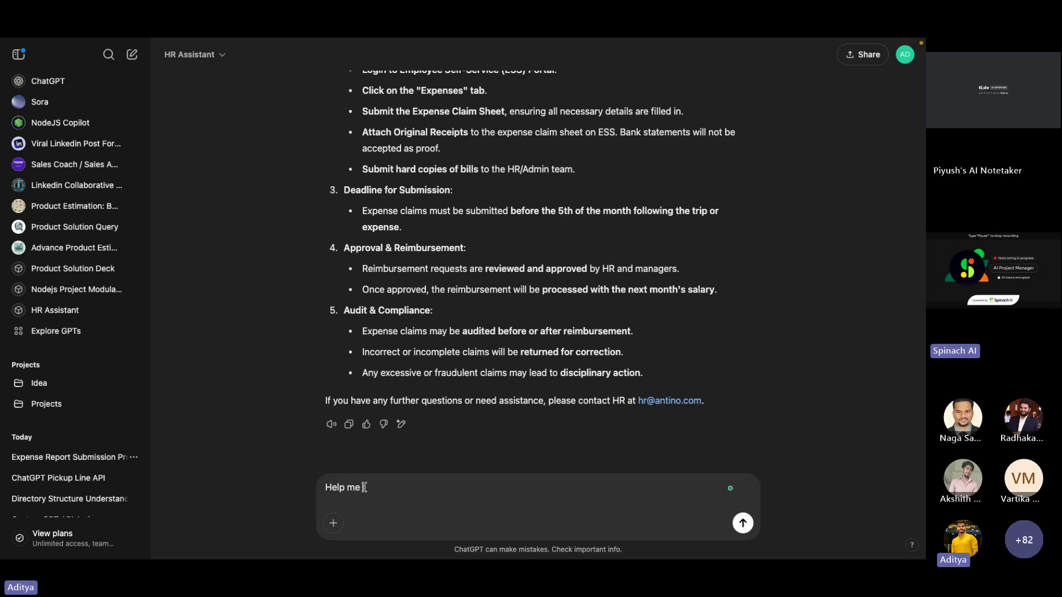
type(" with the list of holidays")
key("Return")
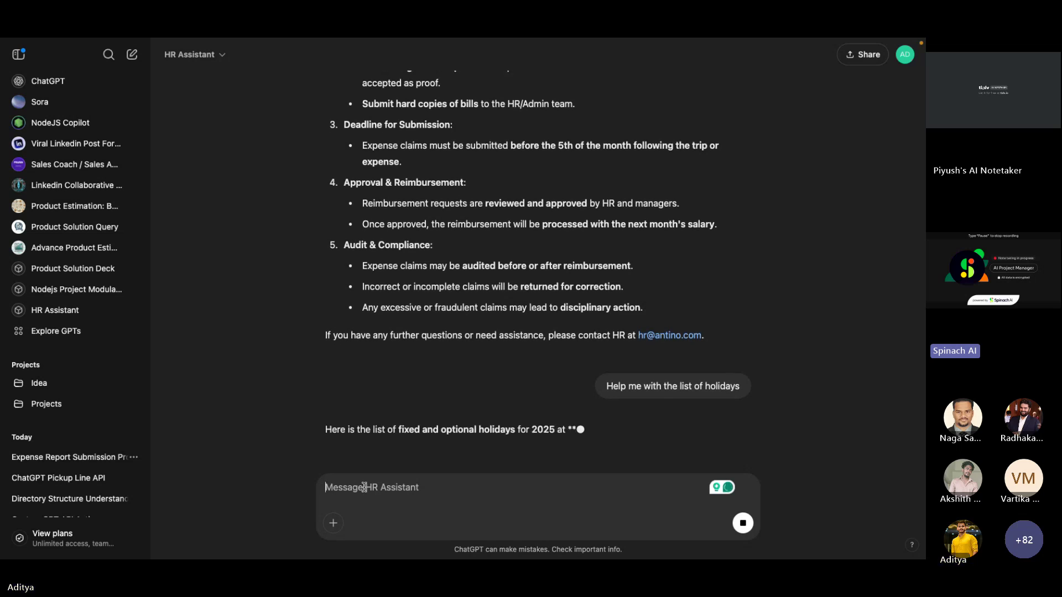
scroll(511, 371, "down", 2)
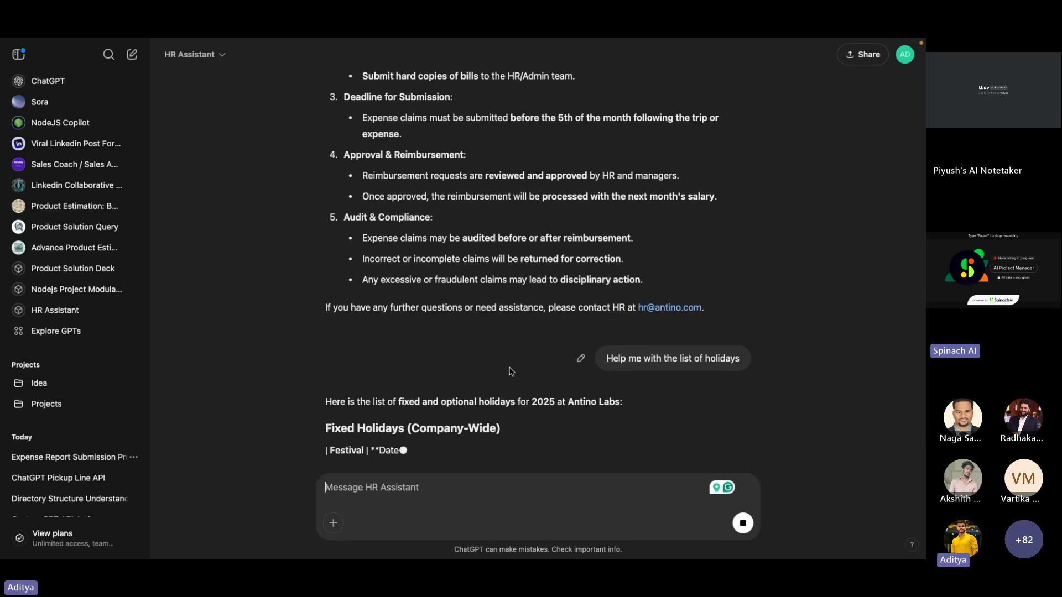
scroll(511, 371, "down", 2)
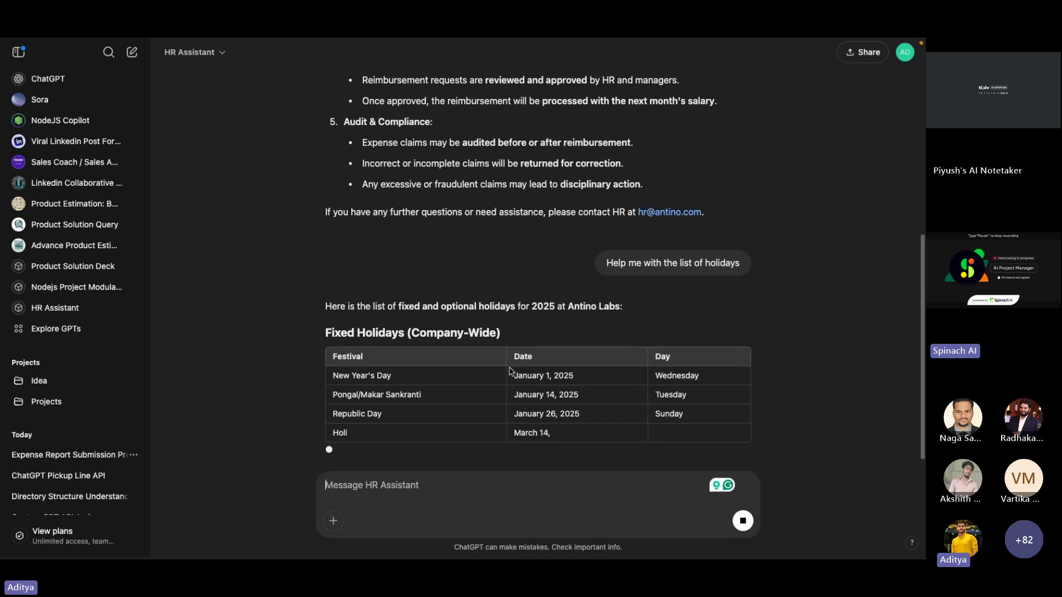
scroll(509, 372, "down", 1)
scroll(509, 371, "down", 2)
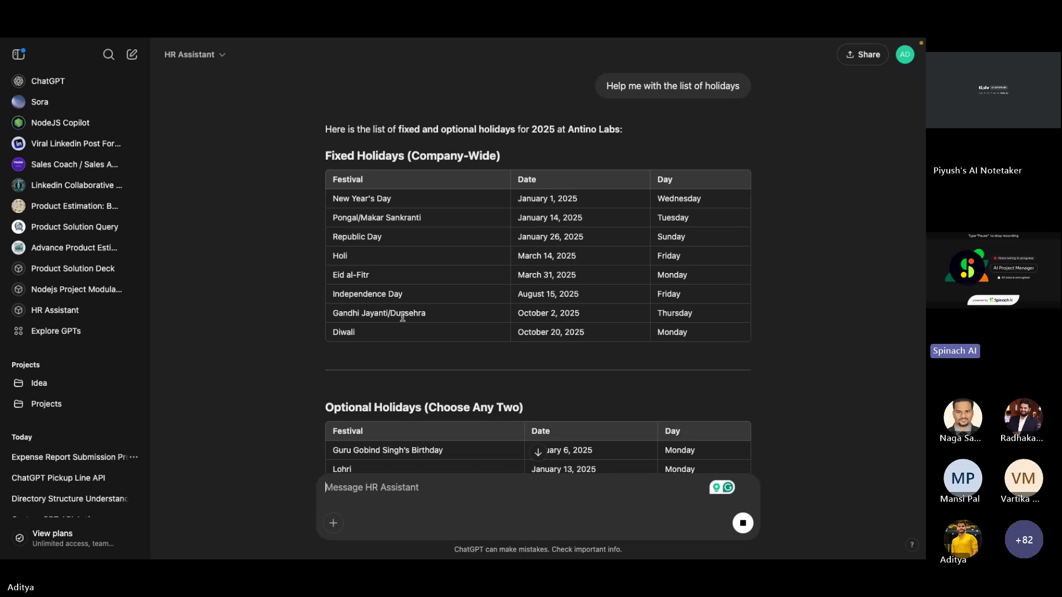
scroll(402, 317, "down", 3)
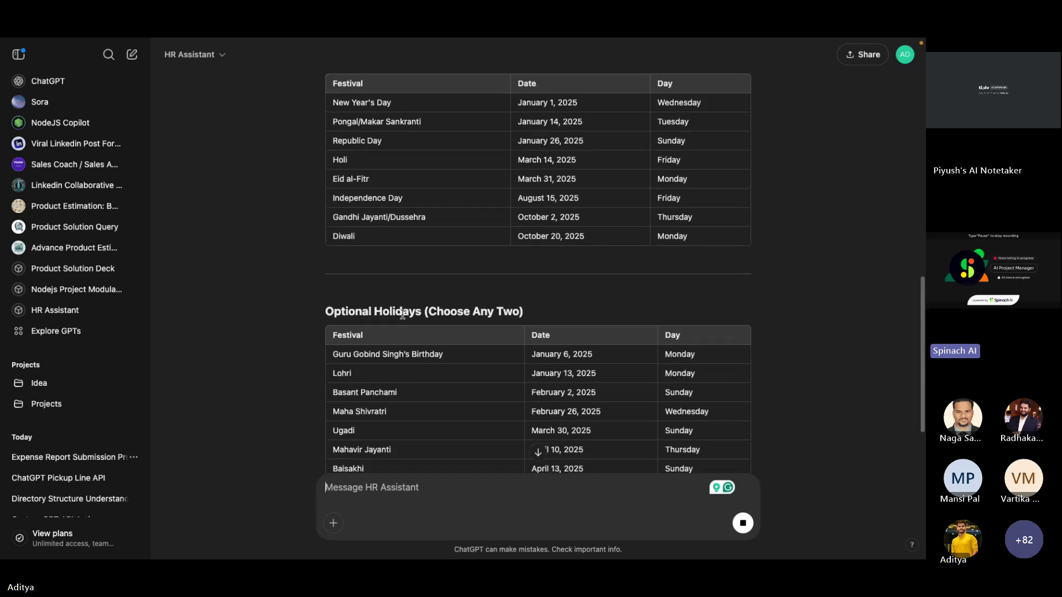
scroll(403, 316, "down", 3)
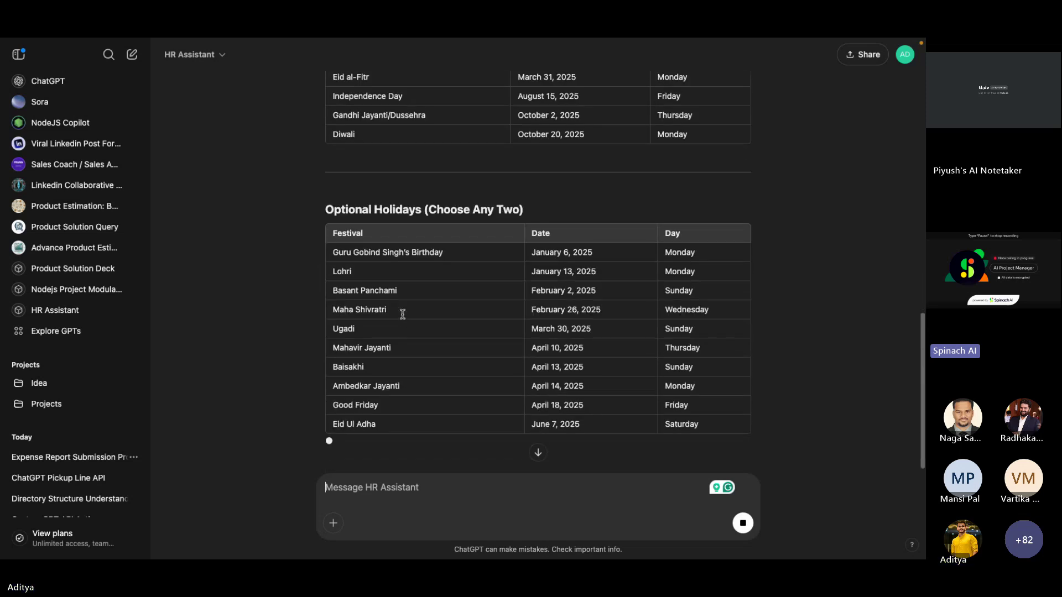
scroll(403, 315, "up", 8)
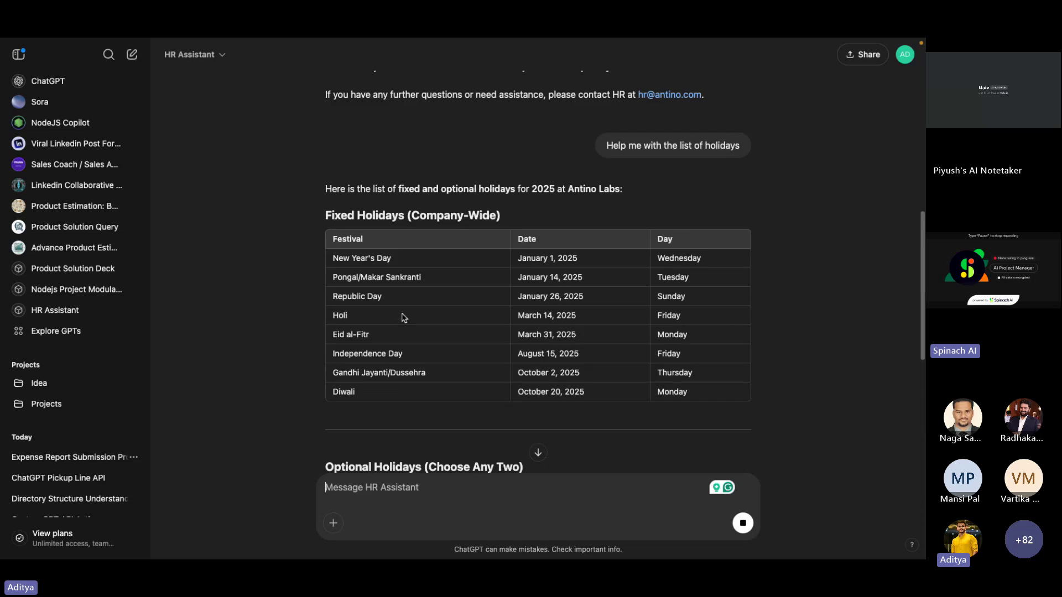
scroll(403, 316, "down", 5)
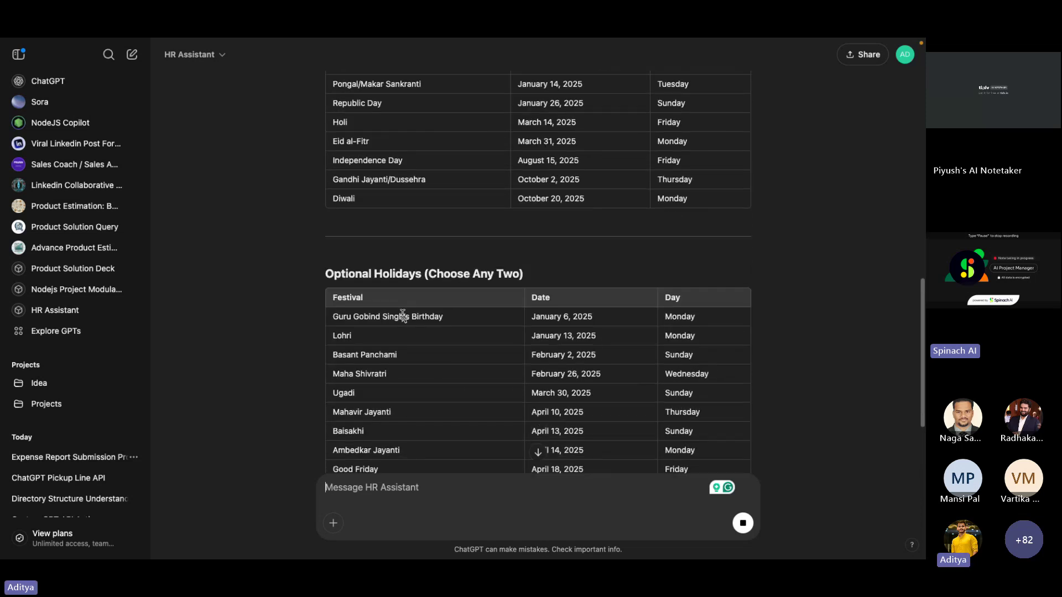
scroll(404, 316, "down", 4)
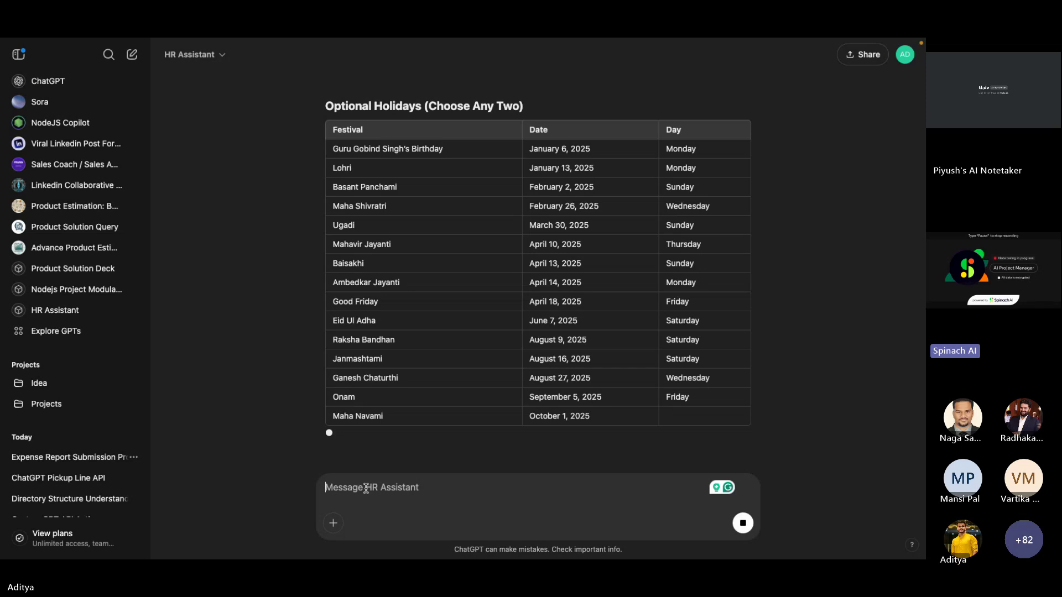
Type 'My manger is aking to work more that 12 hours', adding the missing space before 12
type("M")
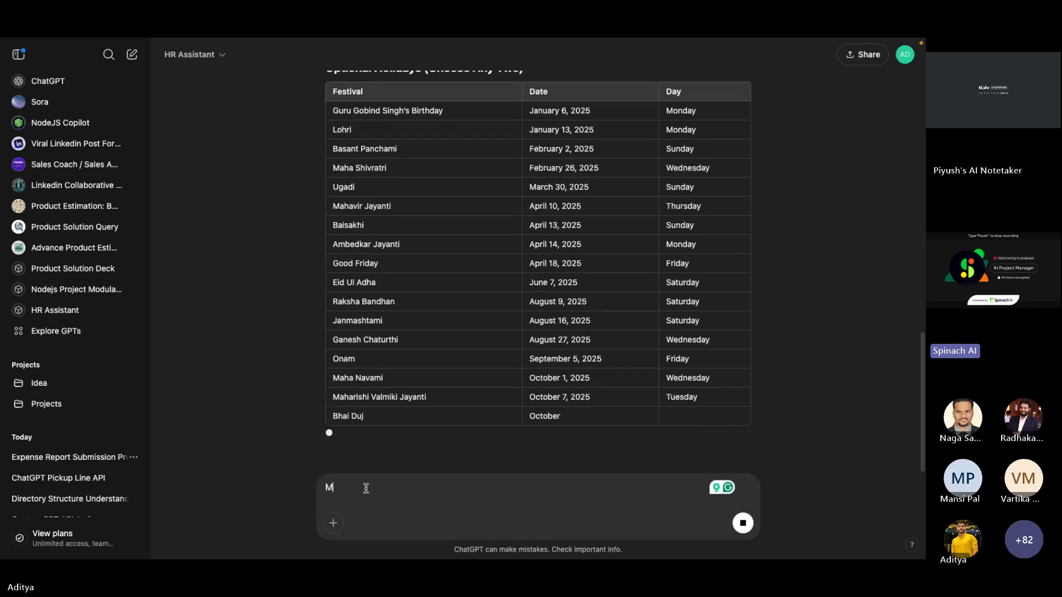
type("y manger is")
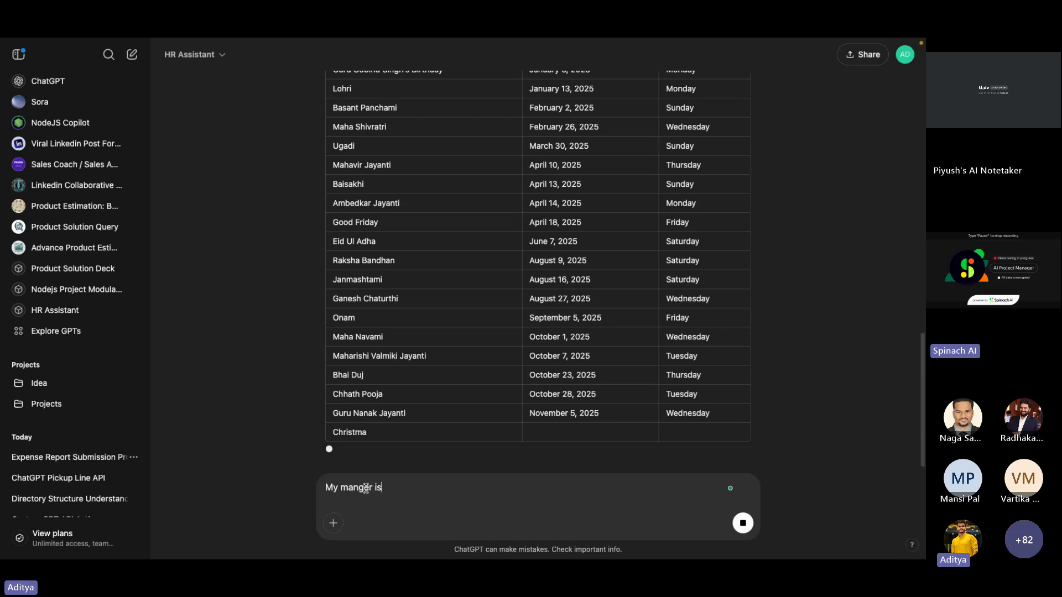
type(" aking to work")
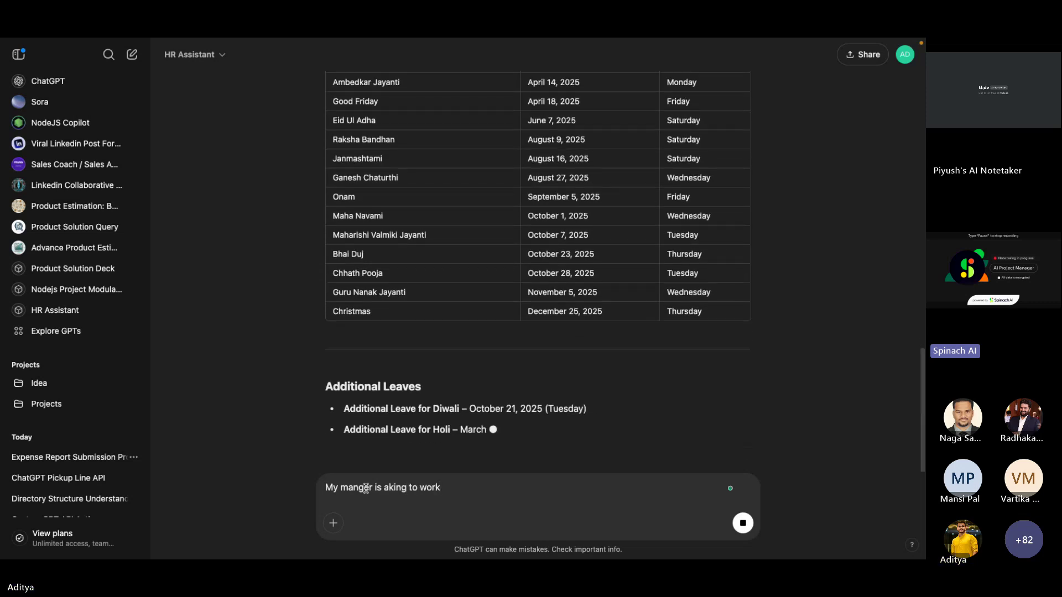
type(" more that")
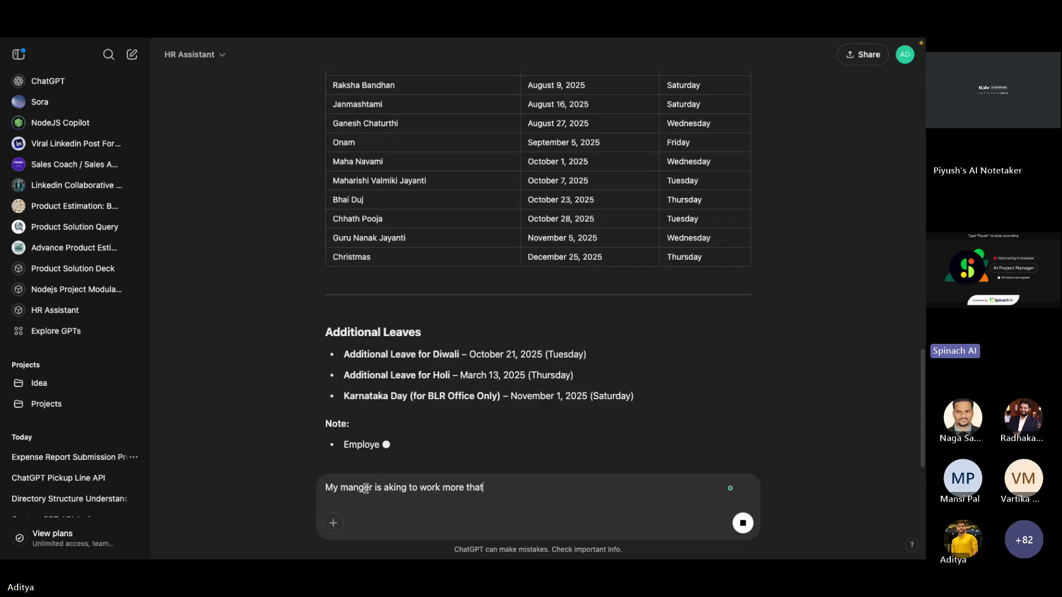
type("12 hours")
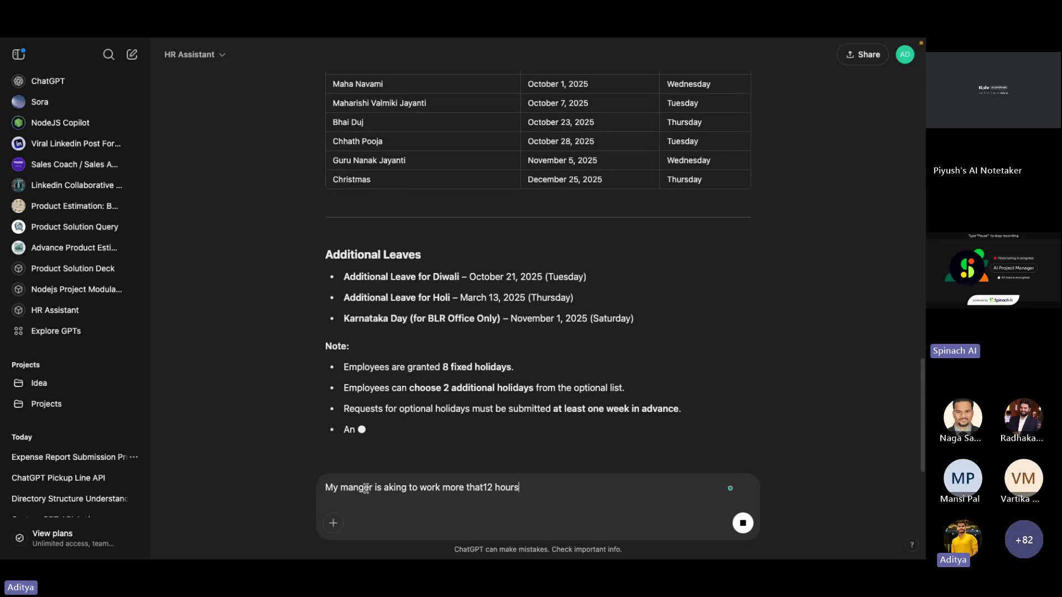
key("Left")
key("Left")
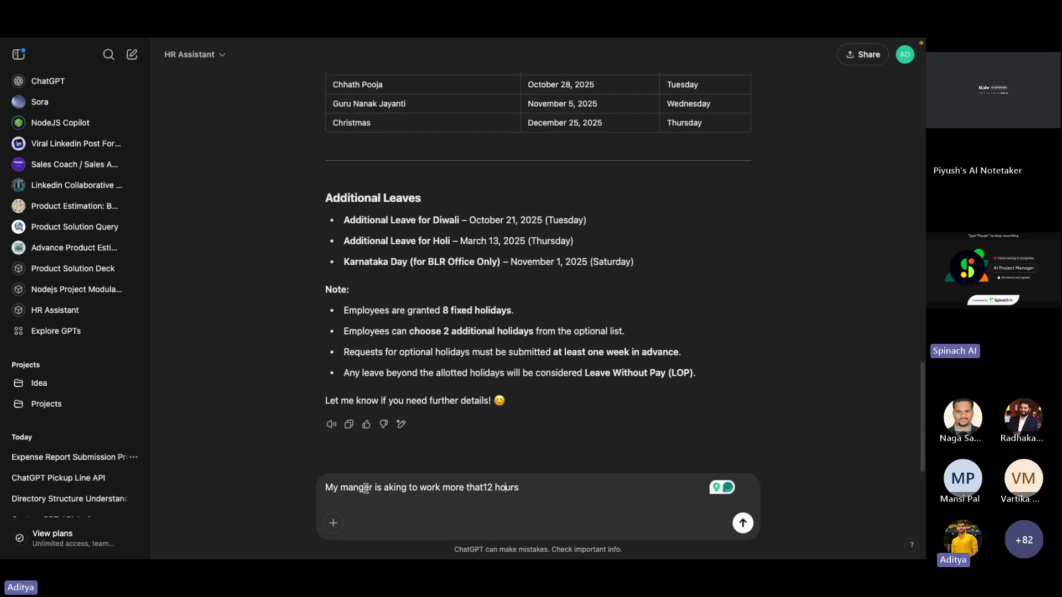
key("Left")
key("Left")
key("Left")
key("Left")
key("Left")
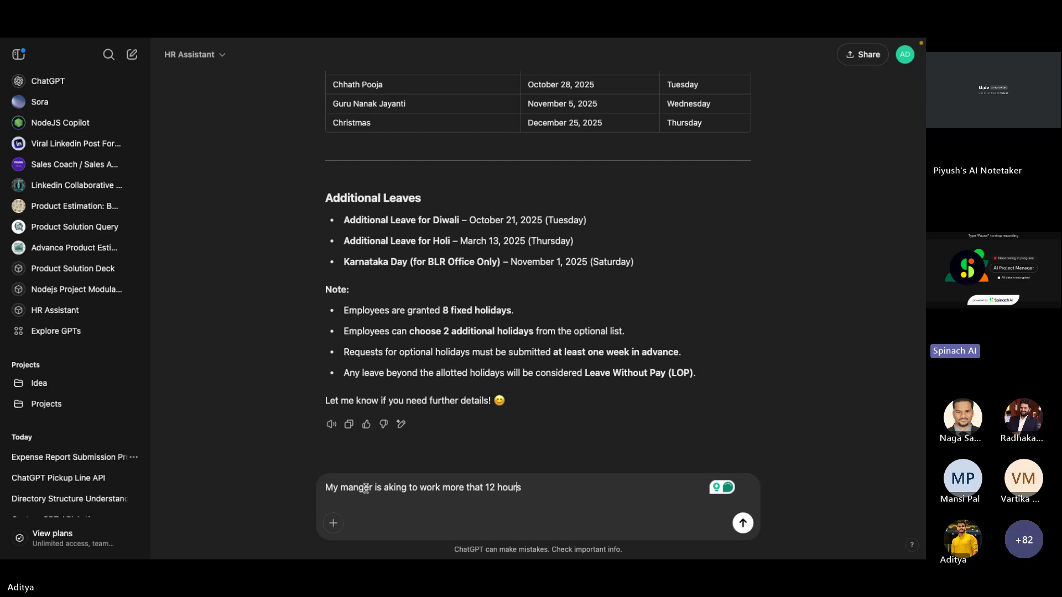
key("Right")
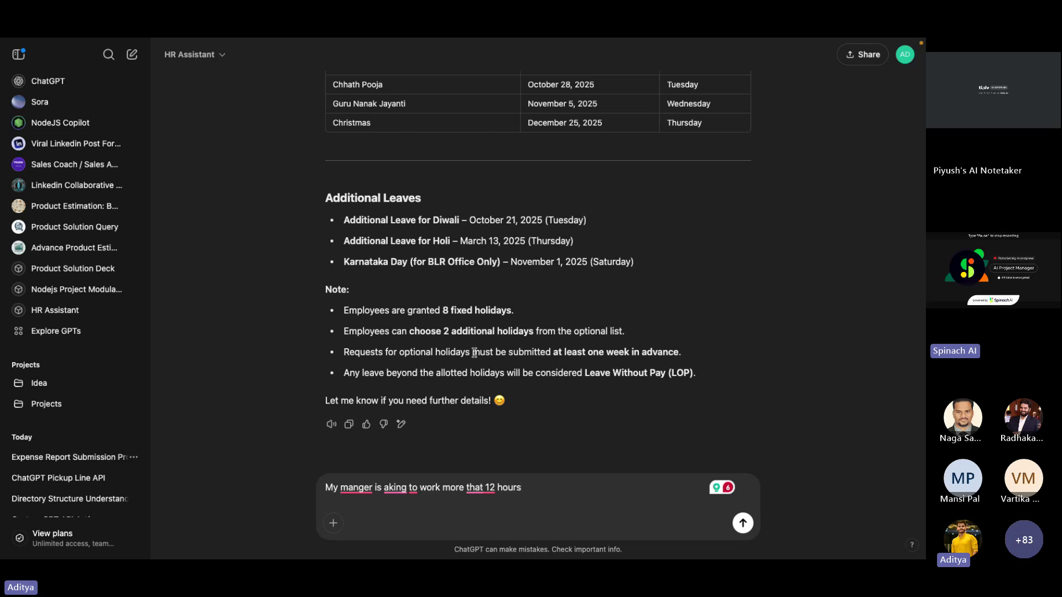
Correct 'manger', 'aking' and 'that' to manager, asking and than, then send the question
mouse_move(369, 489)
left_click(361, 429)
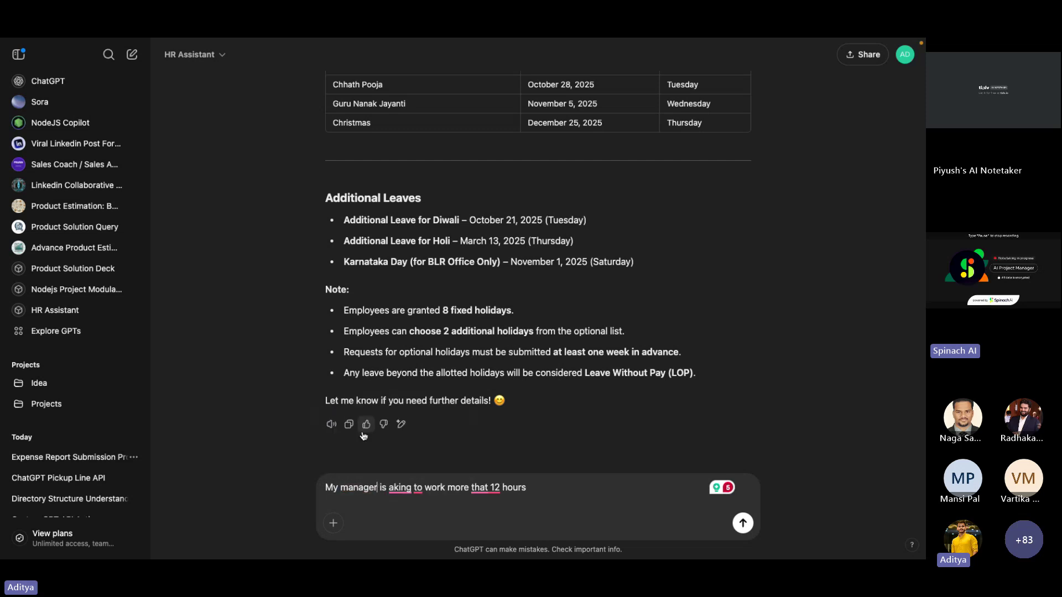
left_click(395, 489)
type("s")
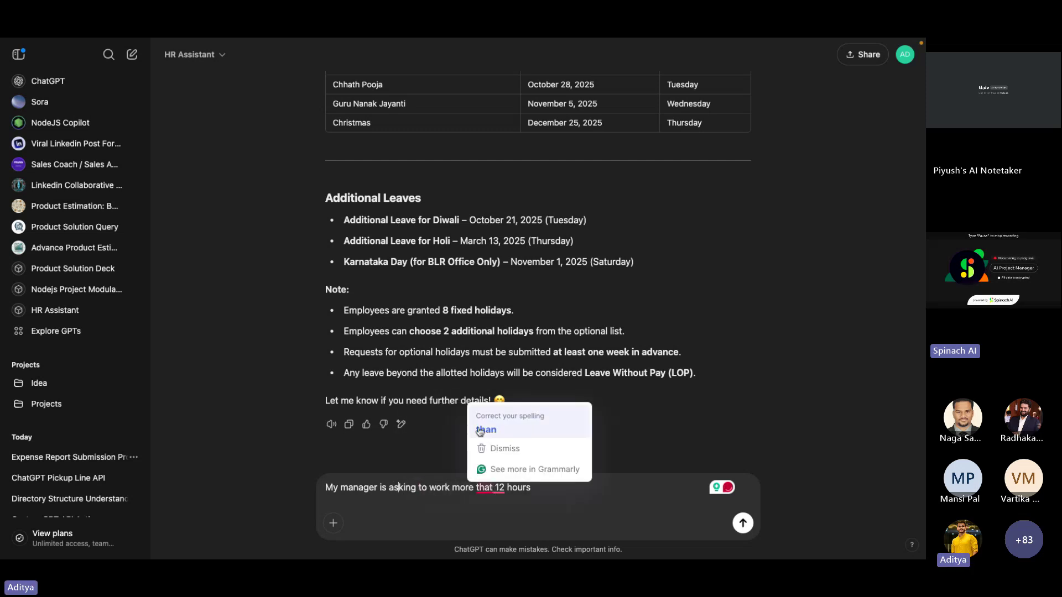
left_click(485, 429)
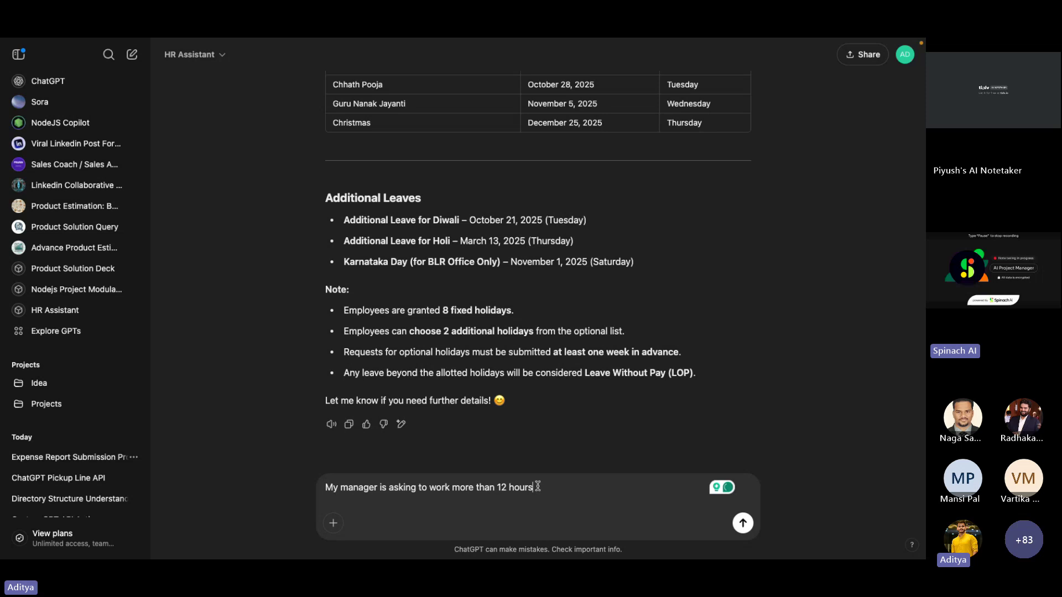
key("Return")
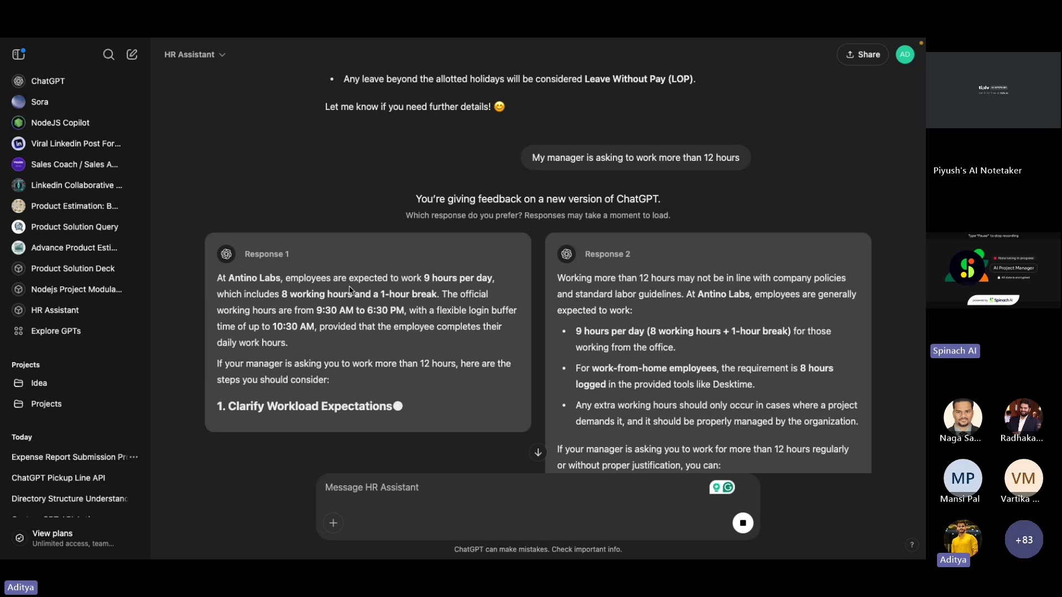
Read Response 1, highlighting its working-hours details, workload-clarifying advice and HR contact line
left_click_drag(264, 294, 357, 381)
scroll(357, 380, "down", 2)
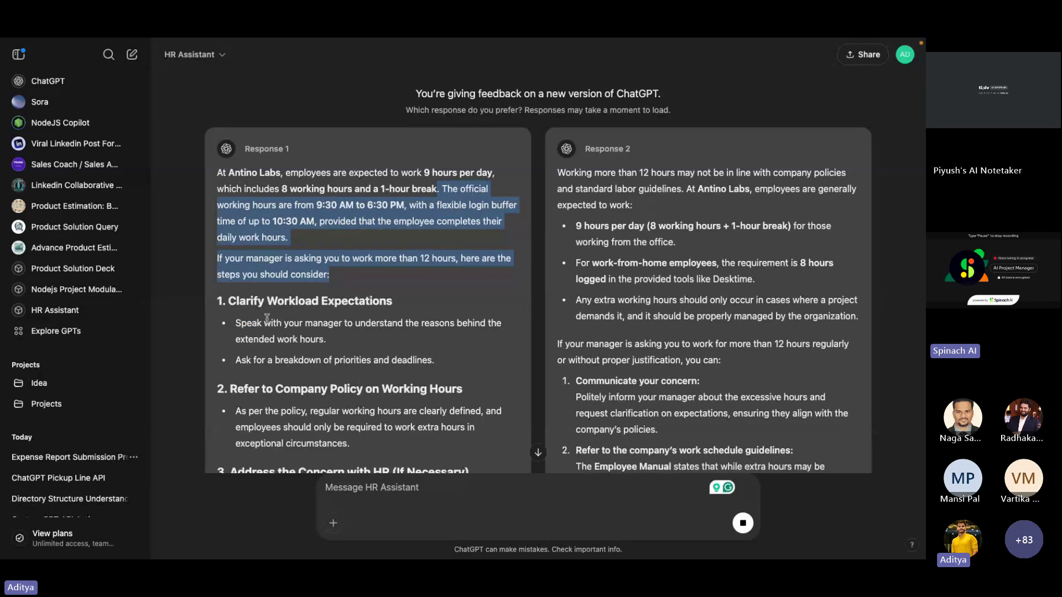
scroll(267, 318, "down", 1)
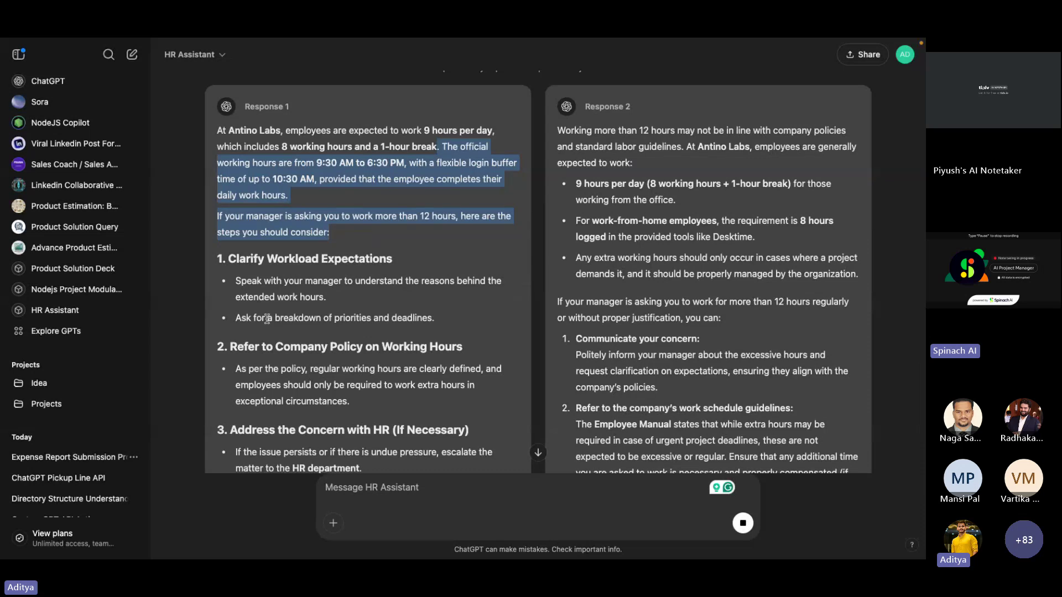
left_click_drag(240, 280, 415, 320)
scroll(396, 368, "down", 2)
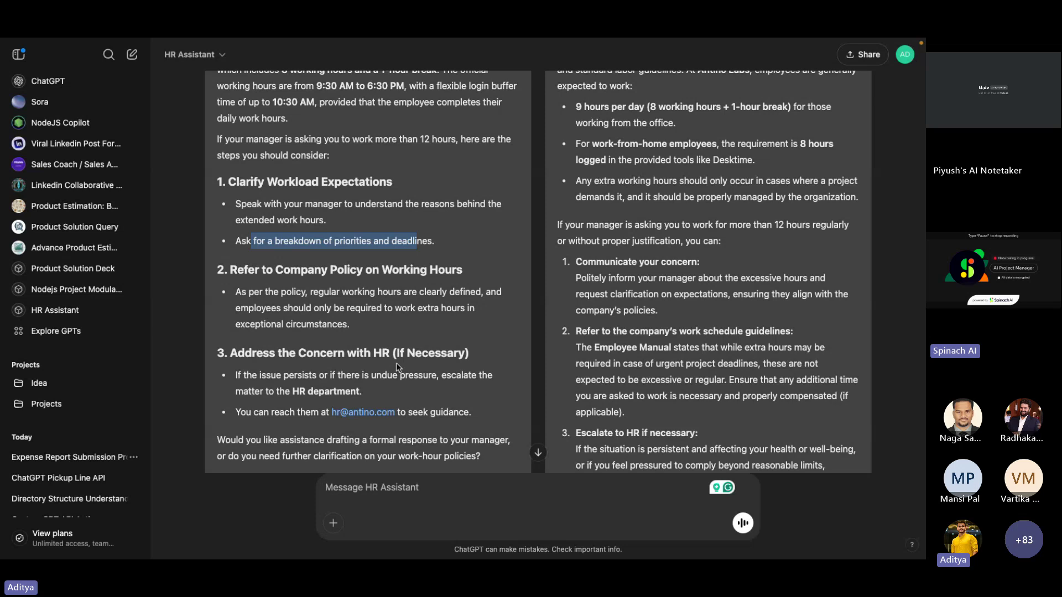
scroll(396, 366, "down", 2)
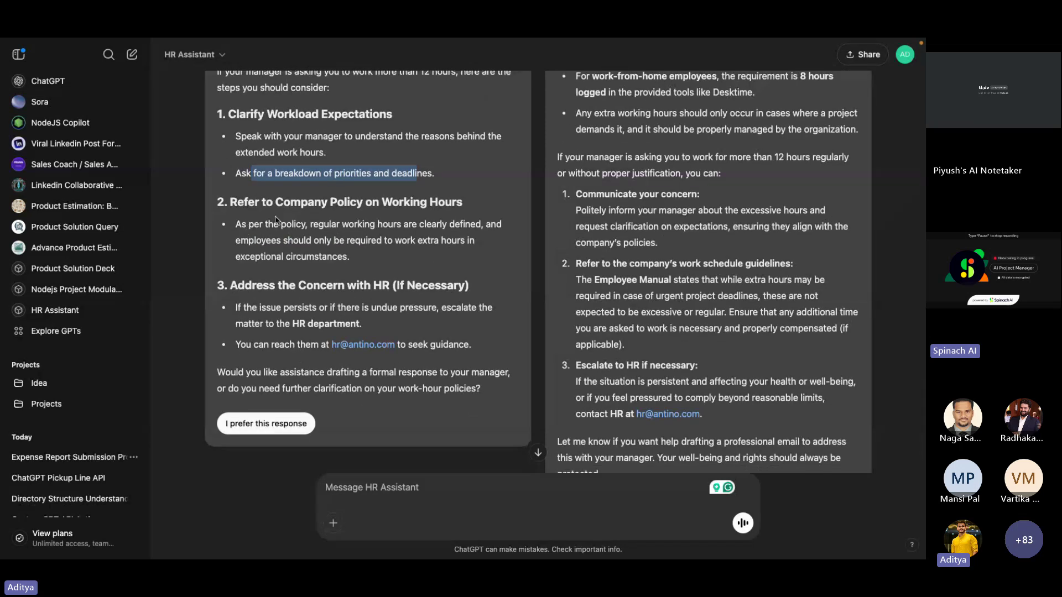
left_click_drag(247, 344, 321, 345)
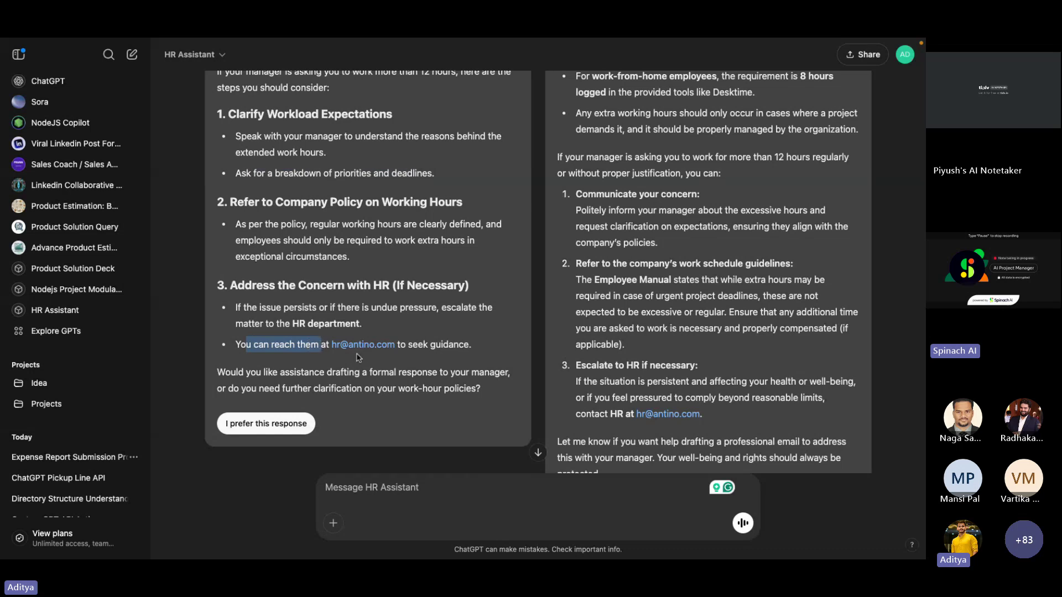
scroll(553, 346, "up", 1)
scroll(553, 345, "up", 4)
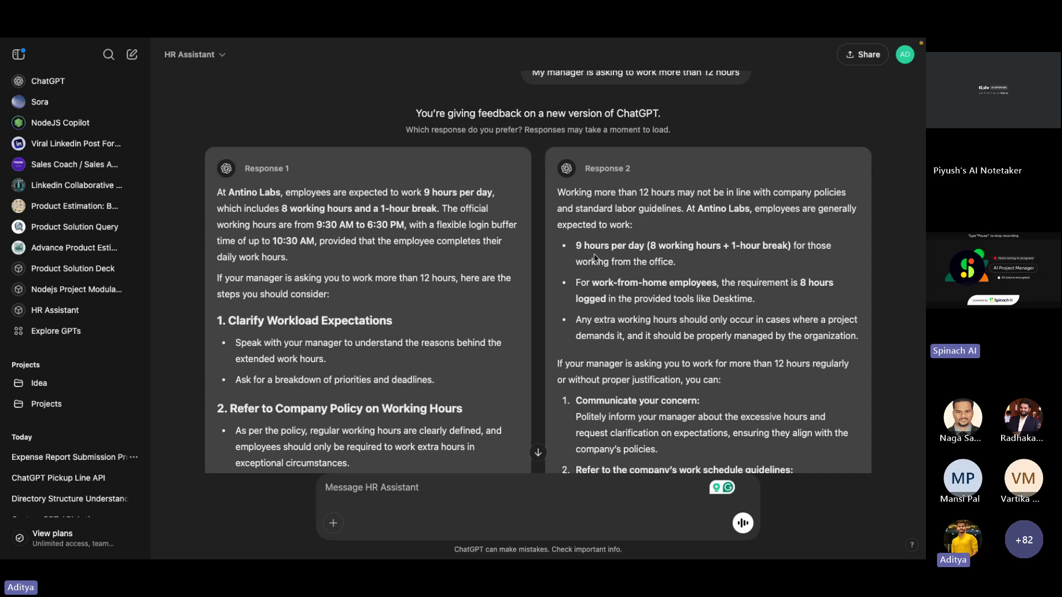
Highlight Response 2's lines on daily hours, working over 12 hours and informing the manager
left_click_drag(582, 246, 671, 302)
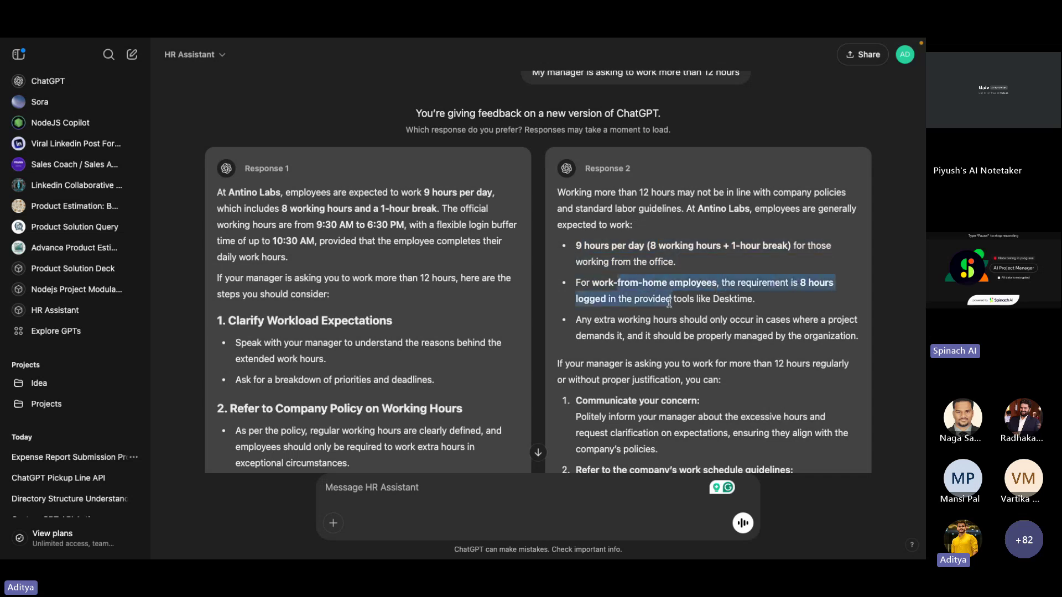
scroll(669, 301, "down", 3)
left_click_drag(604, 236, 811, 236)
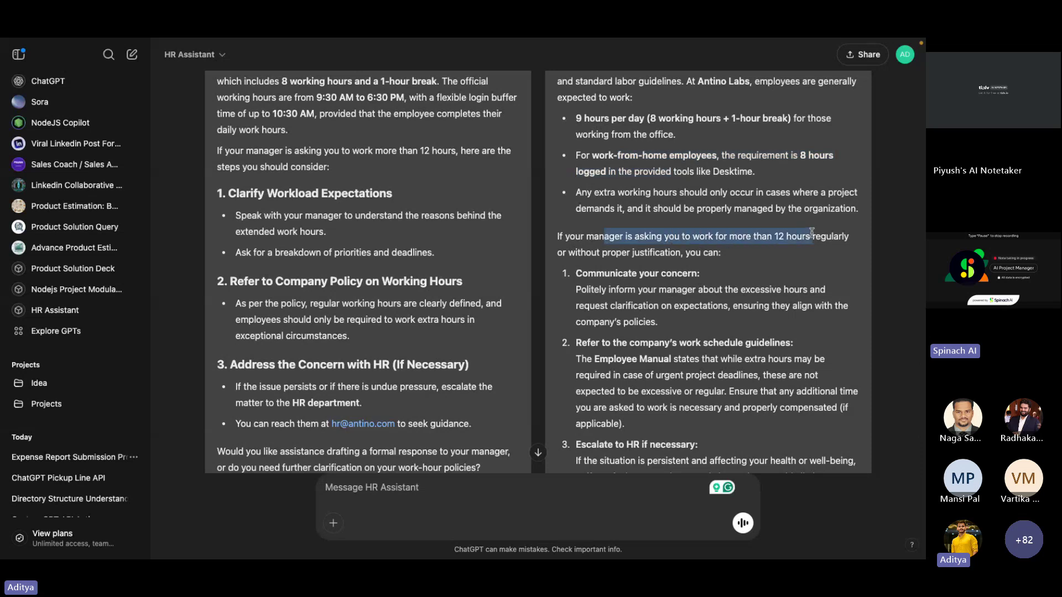
left_click(589, 254)
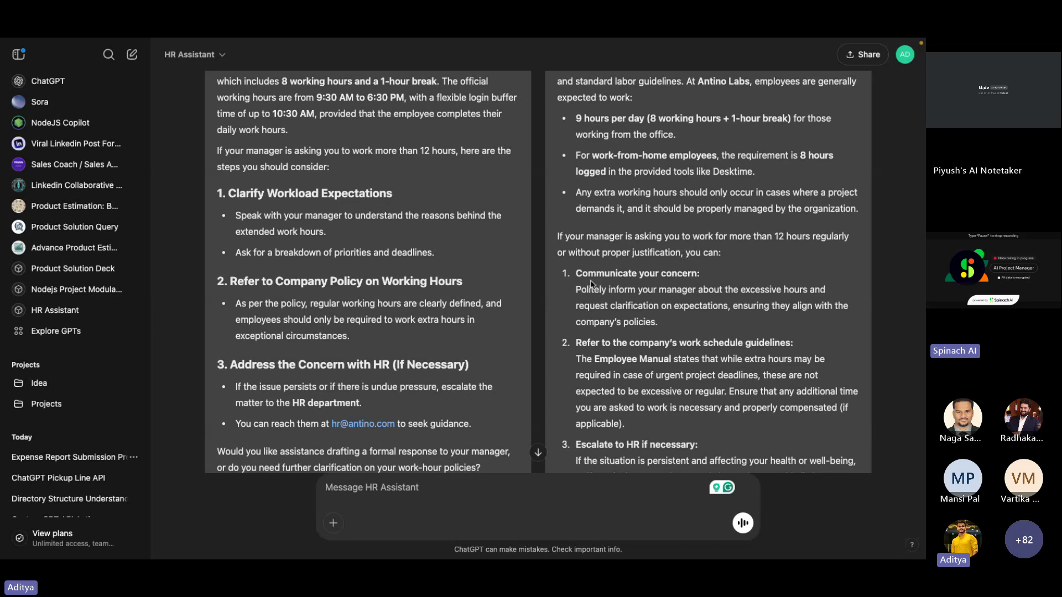
left_click_drag(575, 289, 781, 290)
left_click_drag(580, 343, 759, 343)
scroll(759, 343, "down", 3)
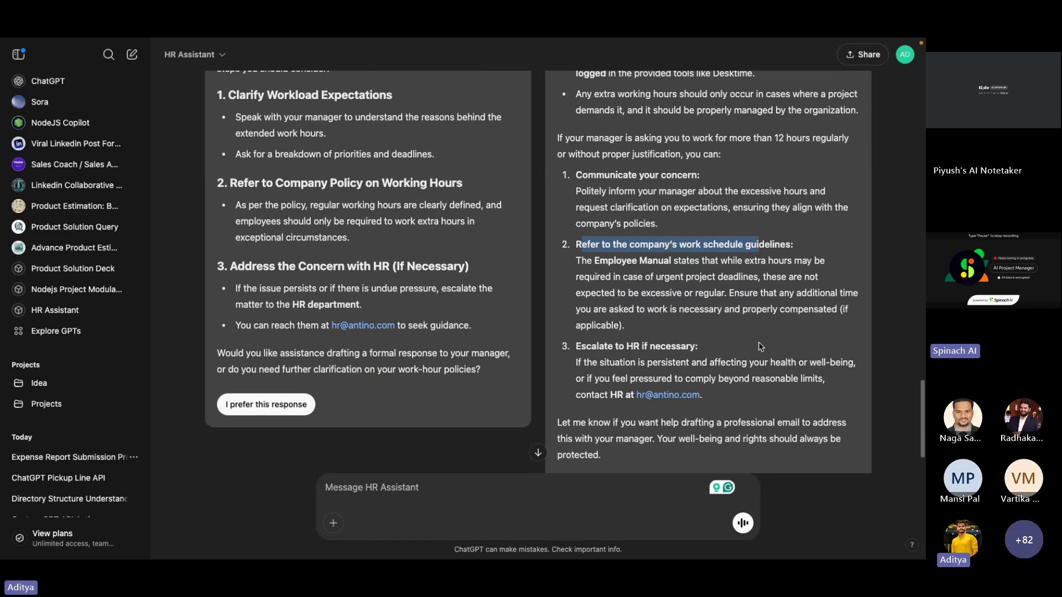
left_click(602, 261)
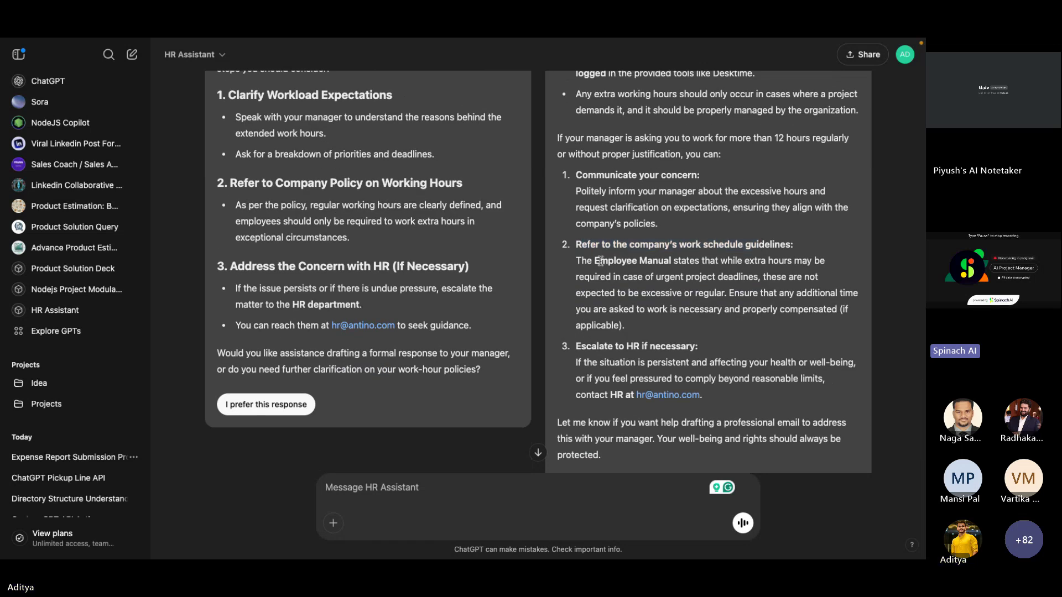
Review Response 2's Employee Manual guidance and escalation condition, then choose it as preferred
left_click_drag(601, 260, 790, 260)
left_click(608, 277)
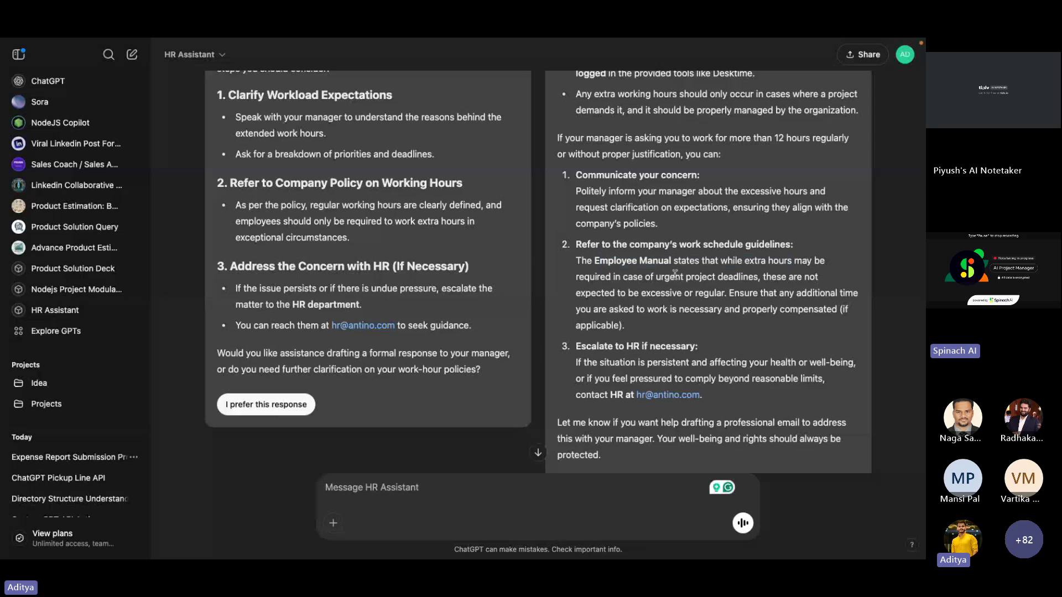
left_click_drag(740, 281, 718, 258)
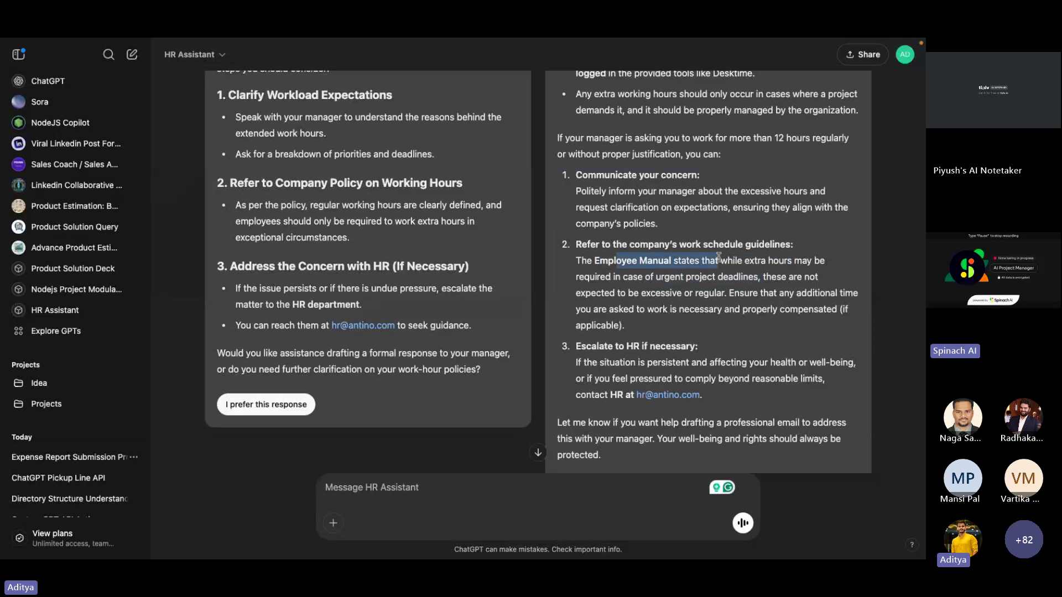
left_click_drag(616, 294, 727, 293)
scroll(636, 287, "down", 3)
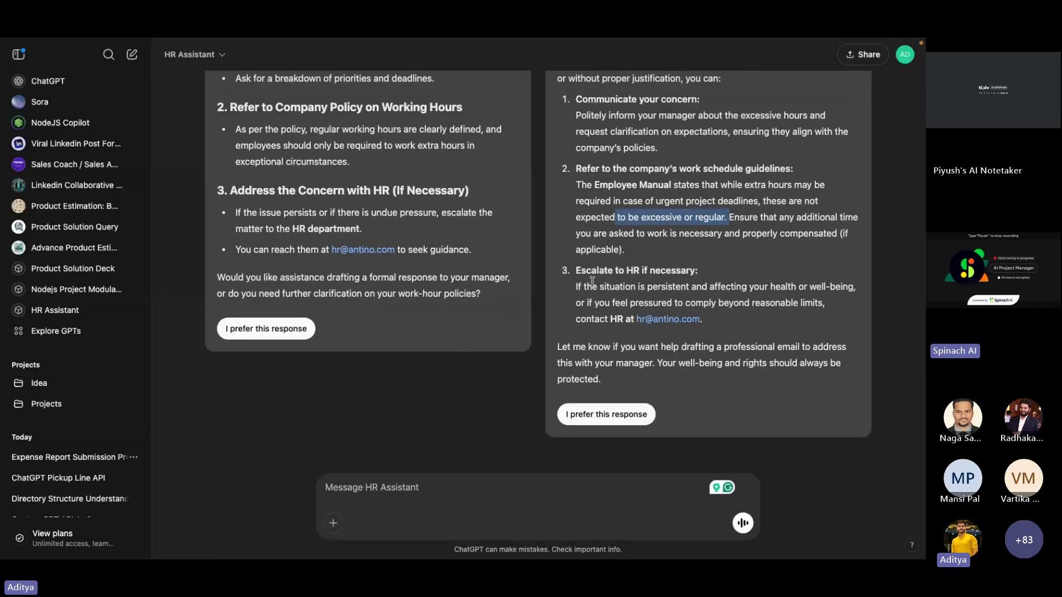
left_click_drag(585, 286, 733, 287)
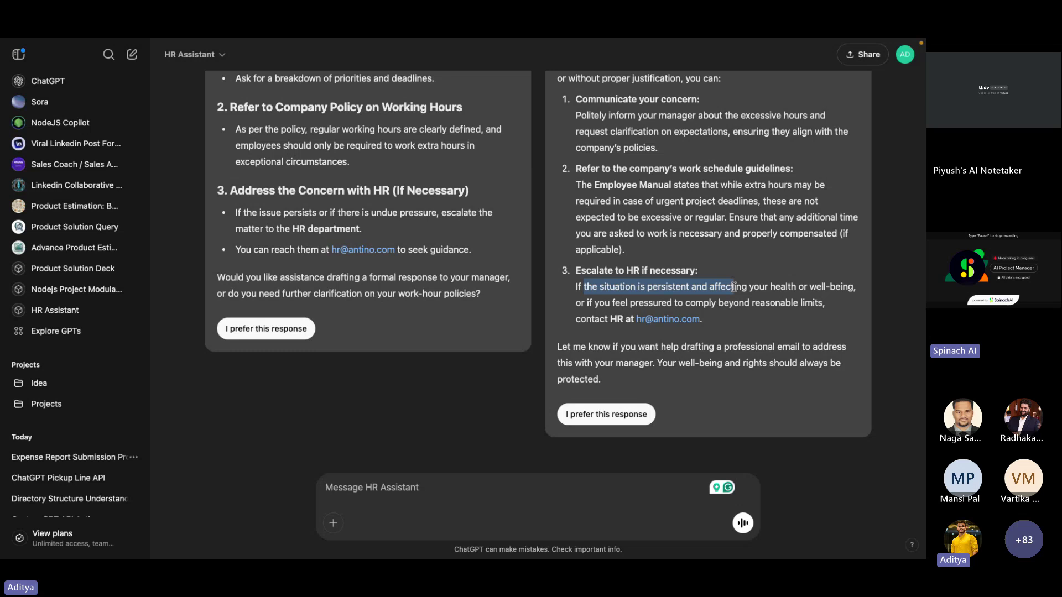
left_click(606, 417)
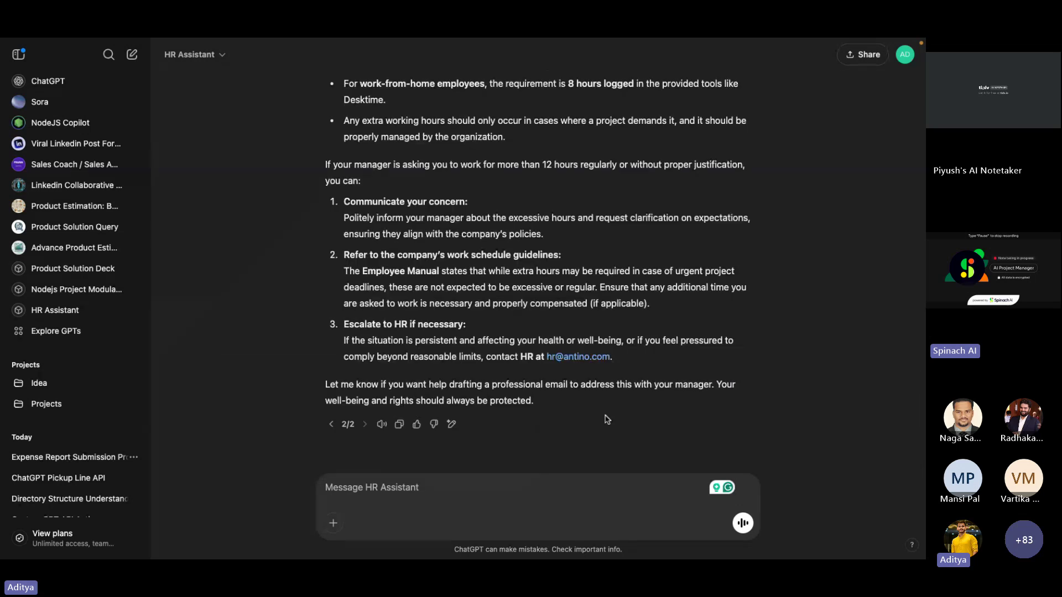
Hide and reshow the sidebar, then go to the Explore GPTs catalogue
scroll(607, 420, "up", 10)
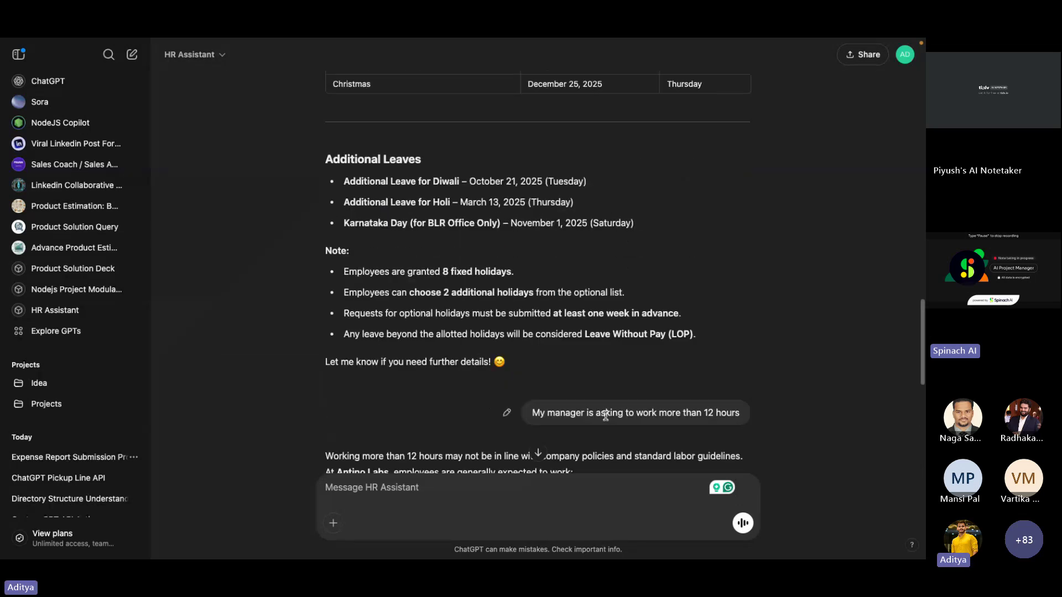
scroll(605, 415, "down", 1)
scroll(605, 416, "down", 5)
scroll(606, 418, "up", 15)
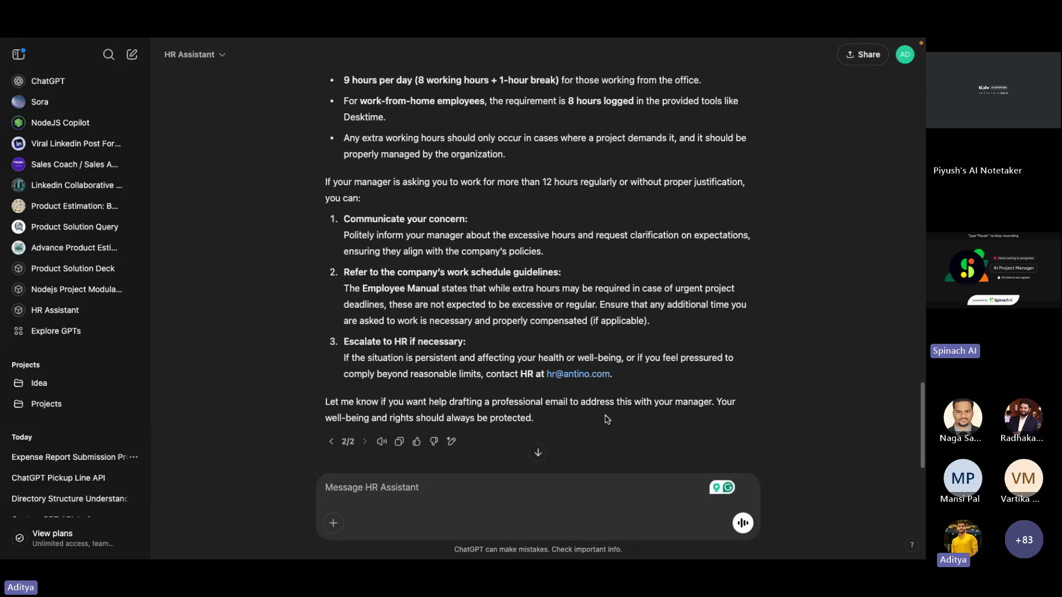
scroll(606, 418, "up", 3)
scroll(607, 419, "down", 15)
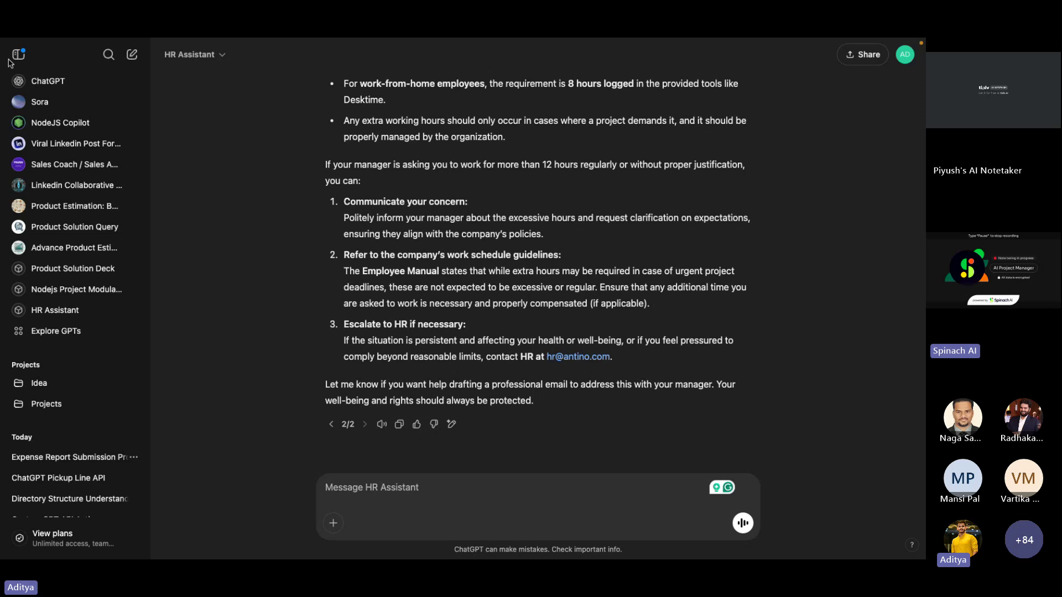
key("ctrl+shift+s")
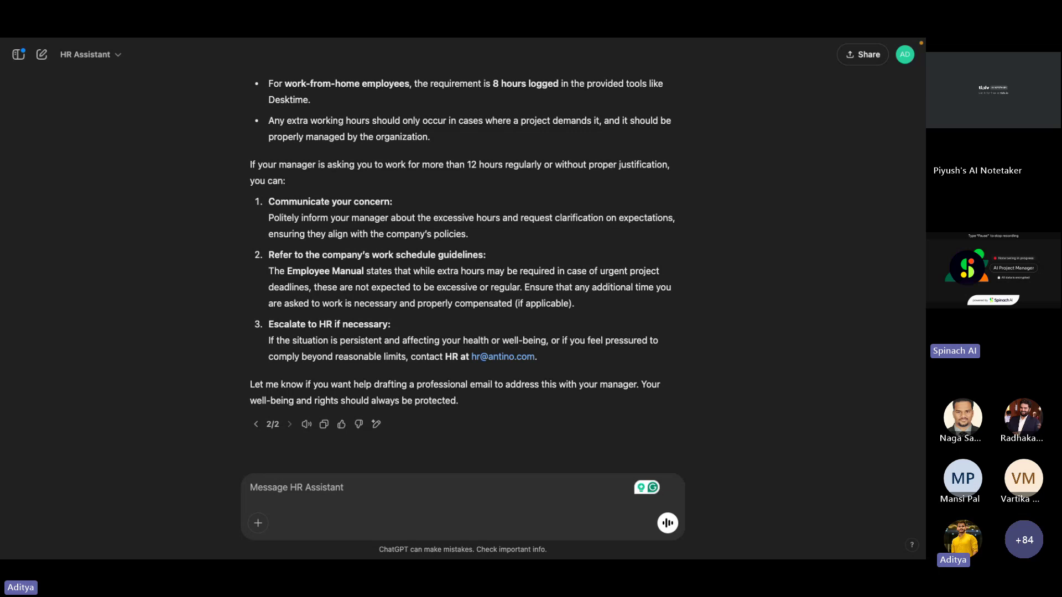
scroll(244, 216, "up", 20)
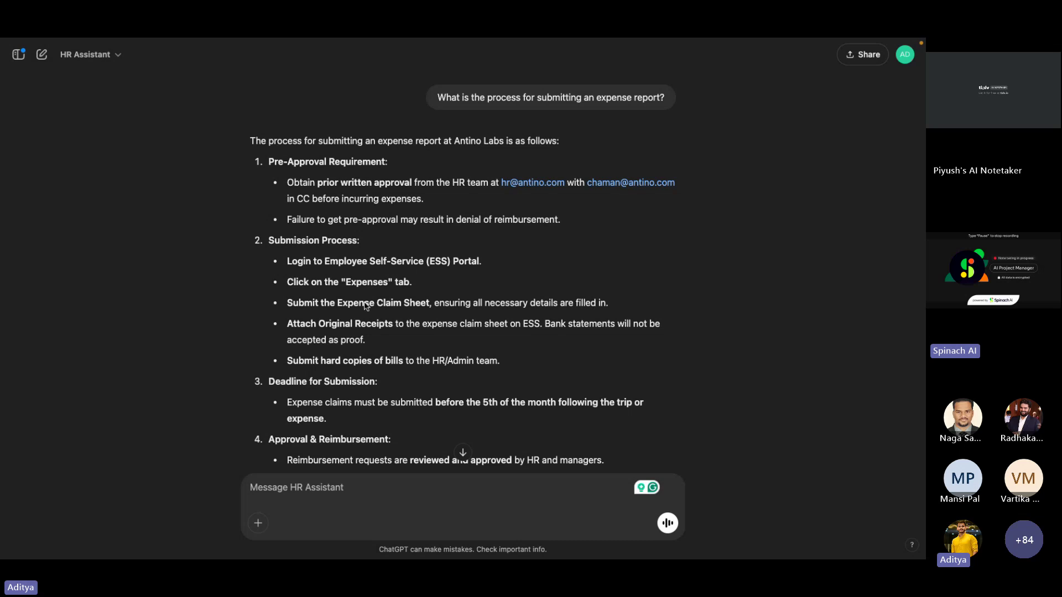
left_click(19, 56)
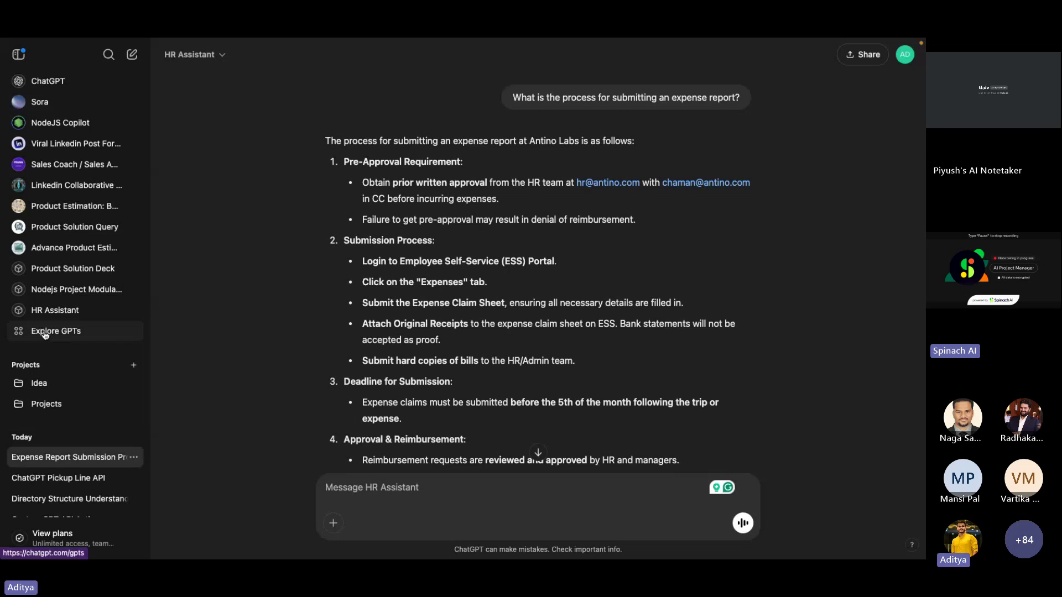
left_click(45, 334)
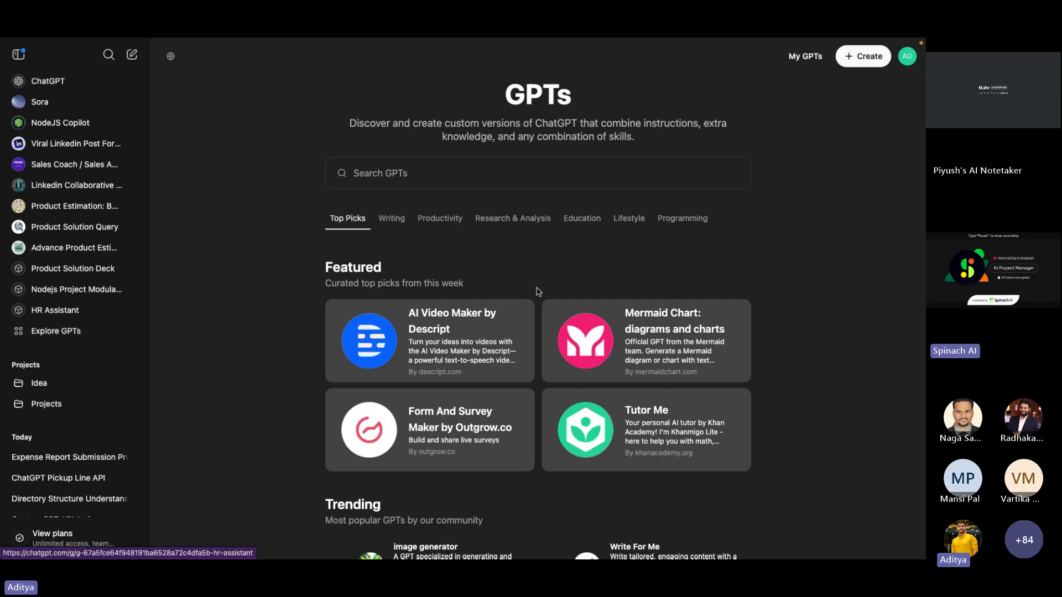
Go to My GPTs and open Product Solution Query
left_click(805, 56)
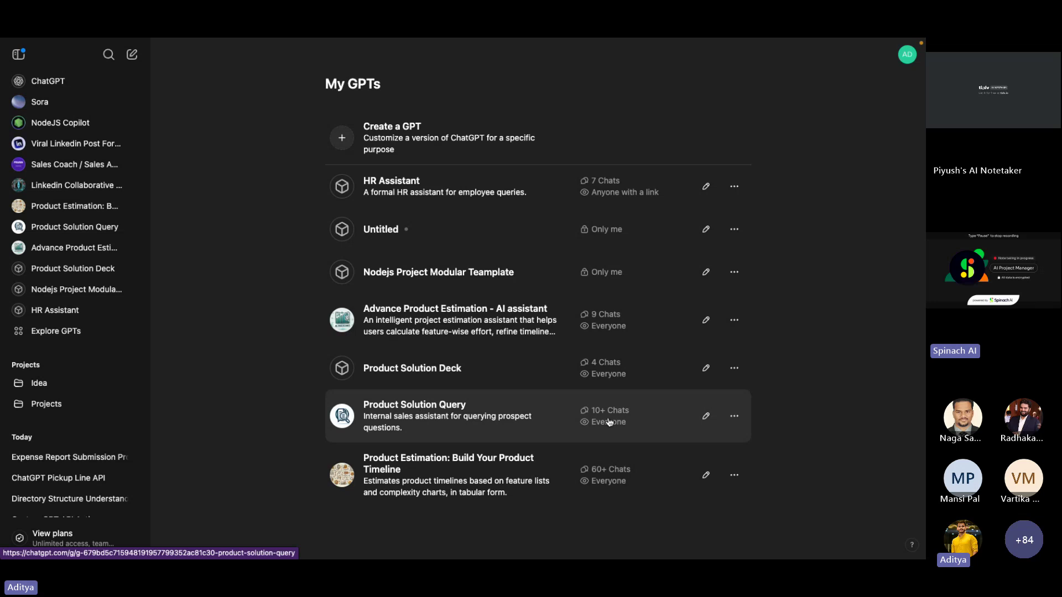
left_click(678, 408)
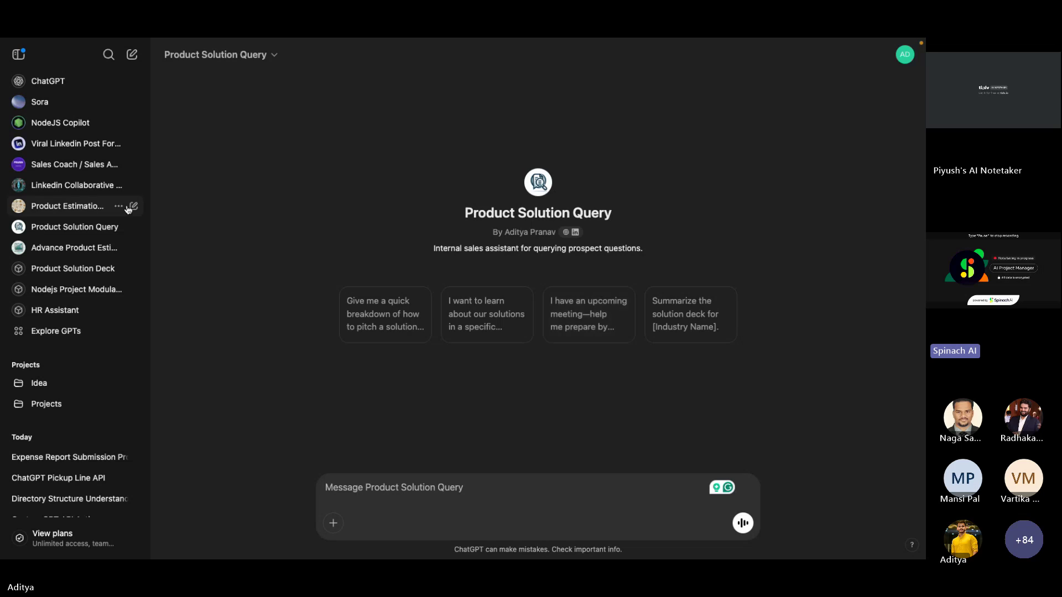
Ask Product Solution Query how to pitch a solution for an [Industry Name], stopping the answer partway
left_click(18, 55)
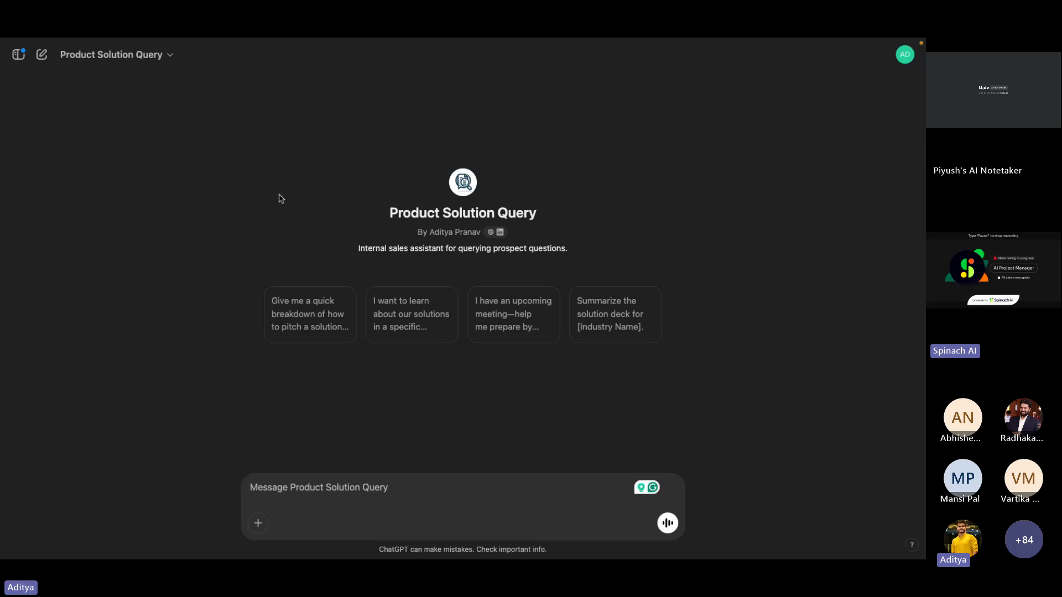
left_click(310, 325)
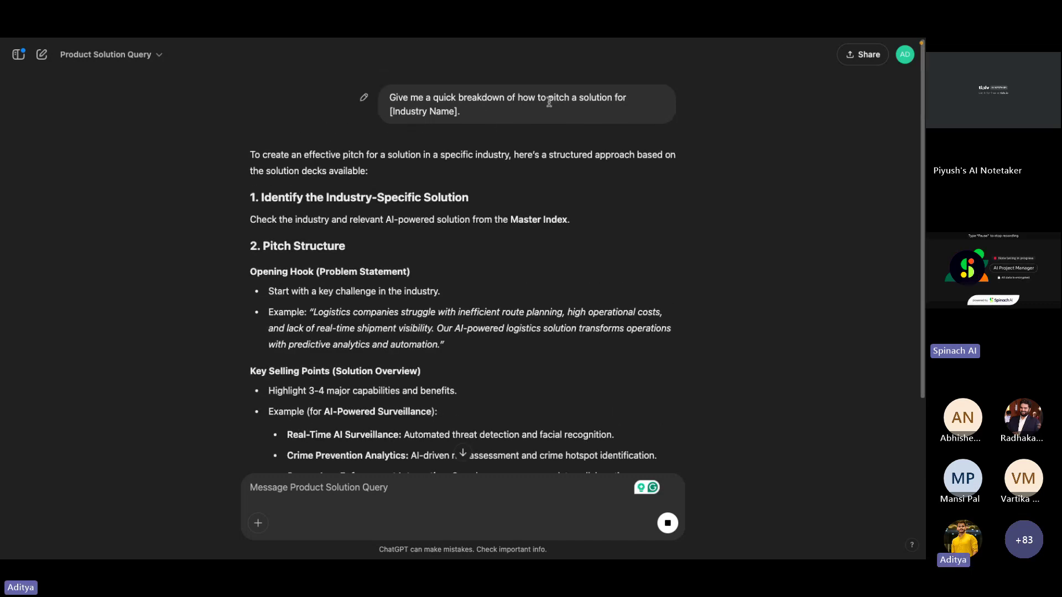
scroll(301, 242, "down", 5)
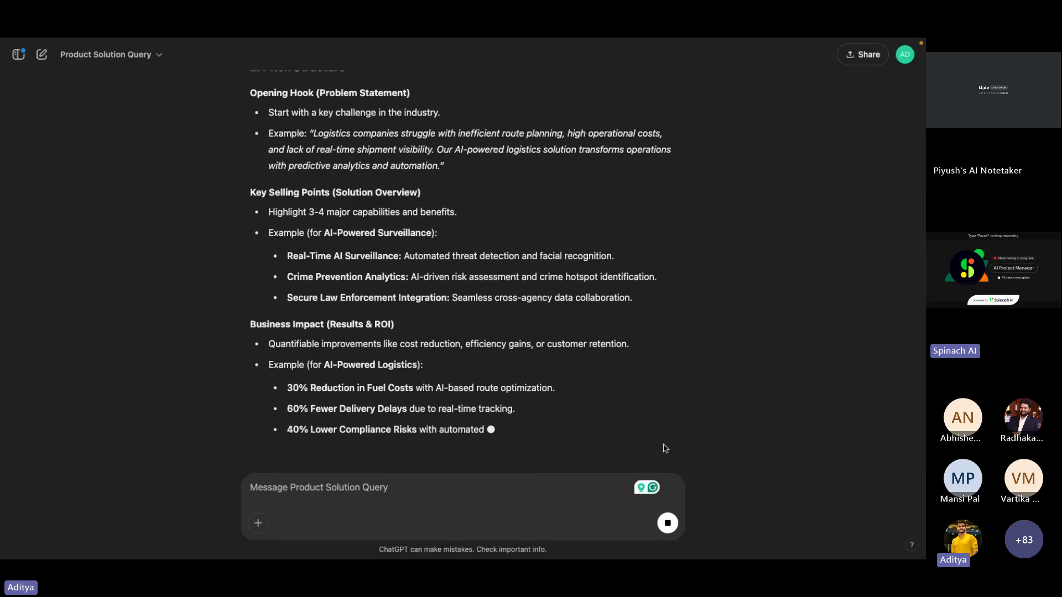
left_click(668, 522)
scroll(447, 271, "up", 3)
scroll(447, 271, "up", 1)
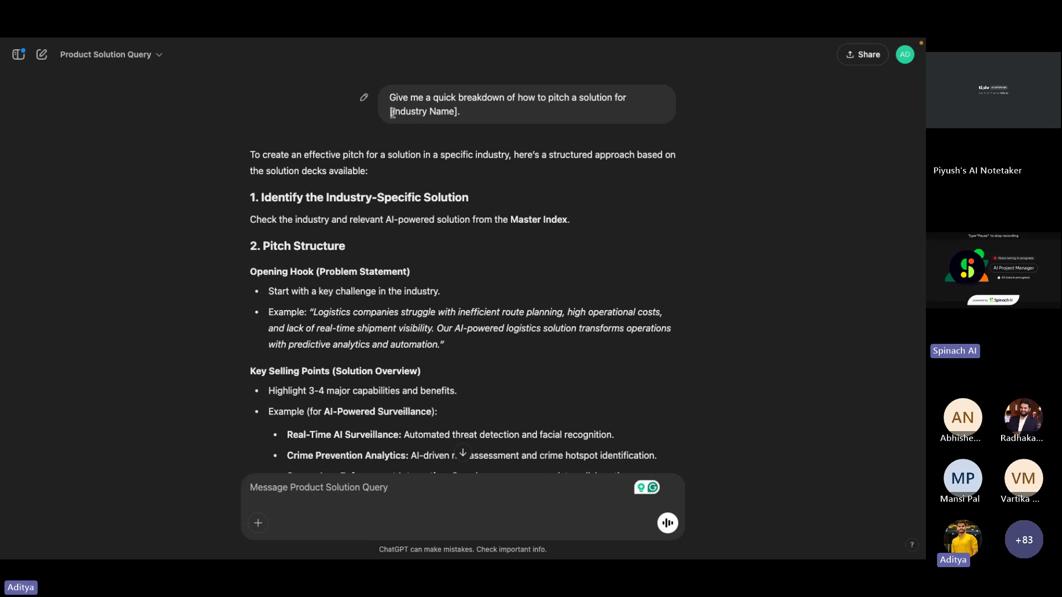
left_click_drag(388, 112, 463, 114)
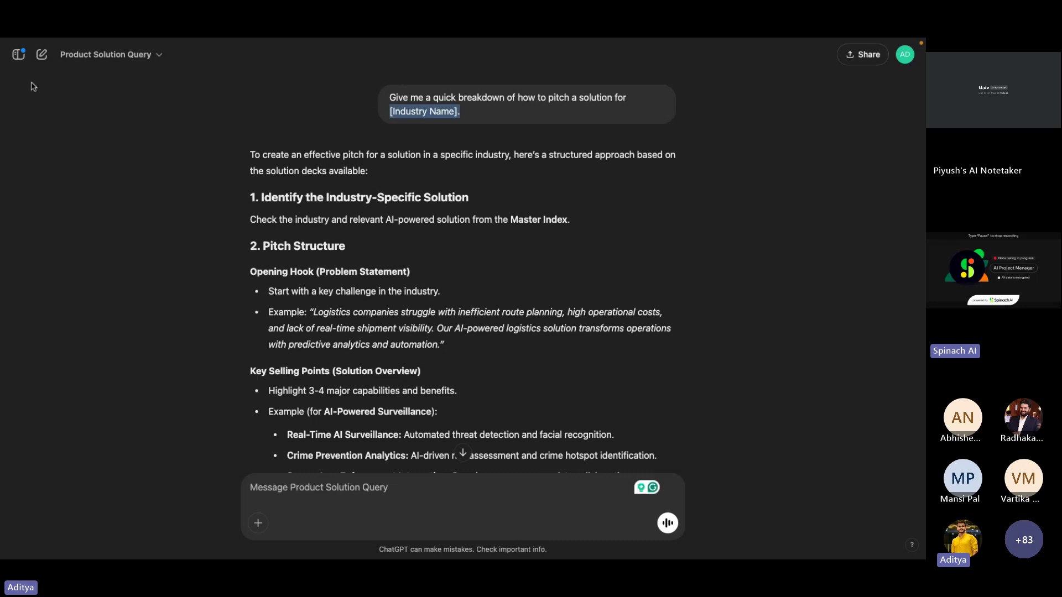
Return to the Explore GPTs page and open a new browser tab
left_click(20, 57)
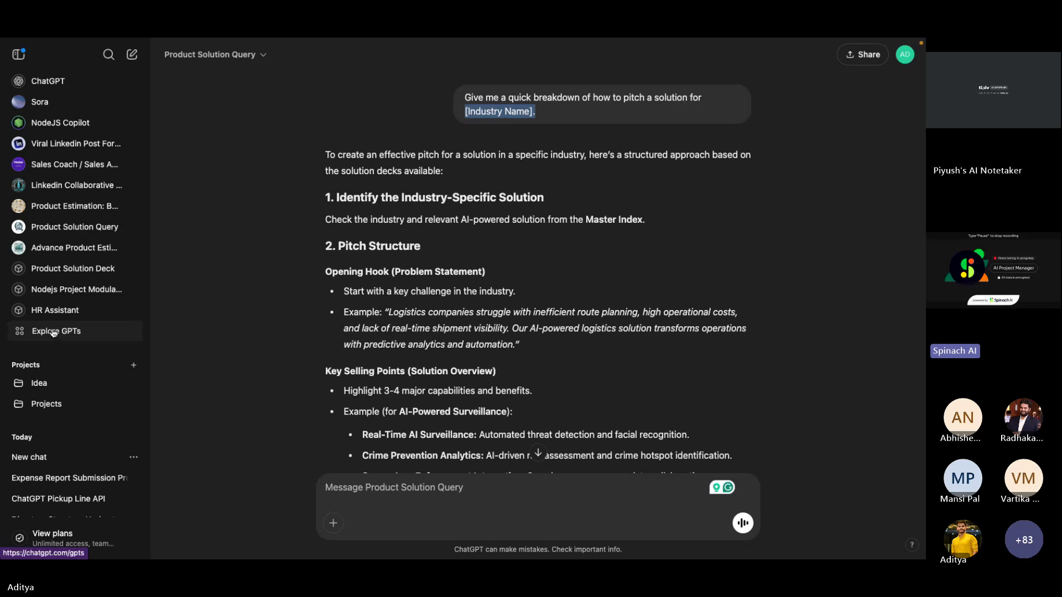
left_click(49, 330)
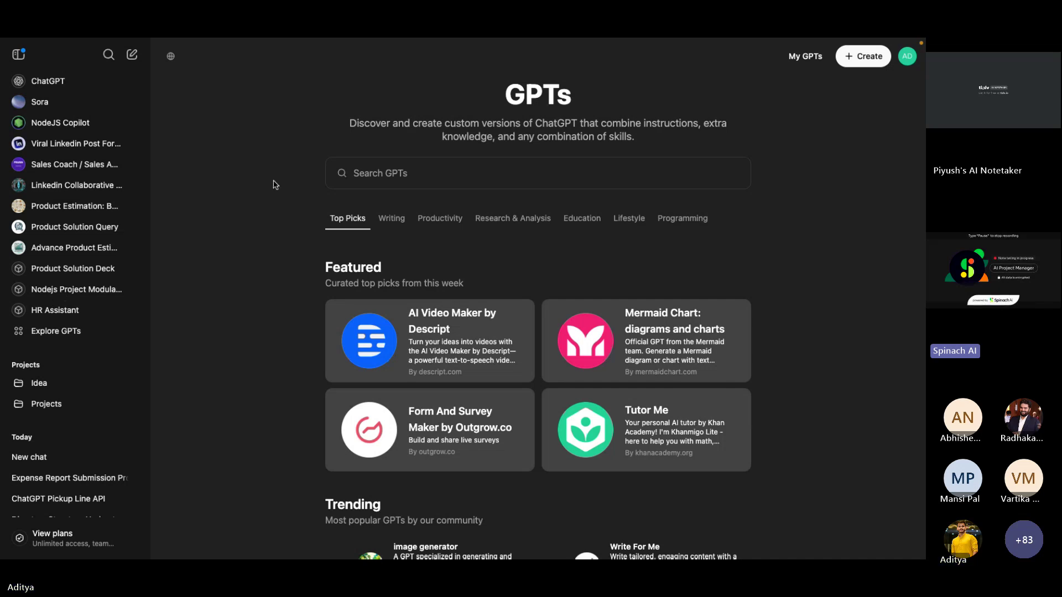
mouse_move(343, 39)
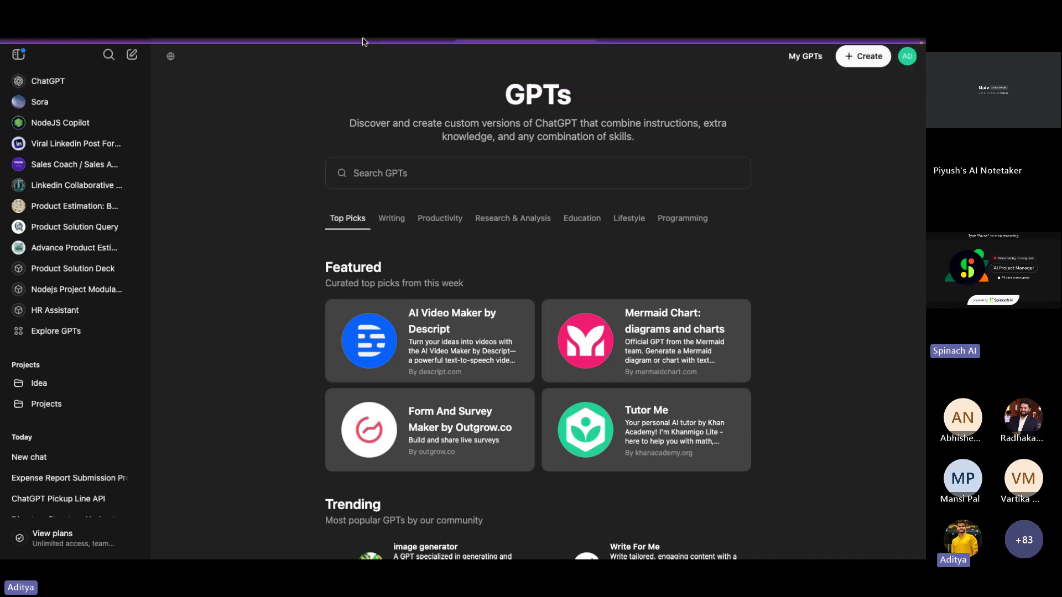
left_click(606, 65)
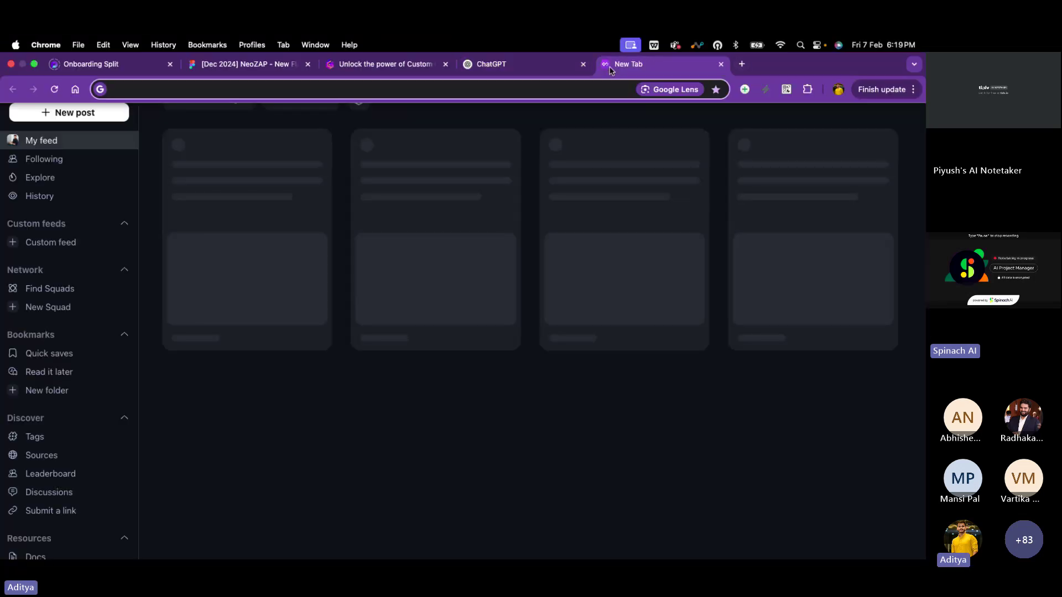
Load gitingest.com and raise the 'Include files under' limit to 100mb
type("git")
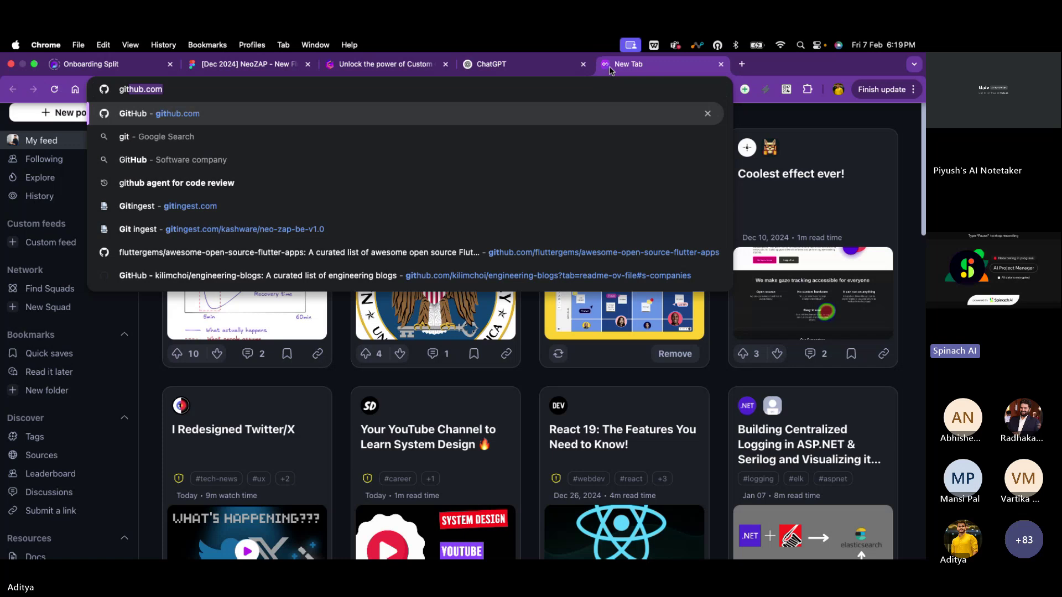
type("in")
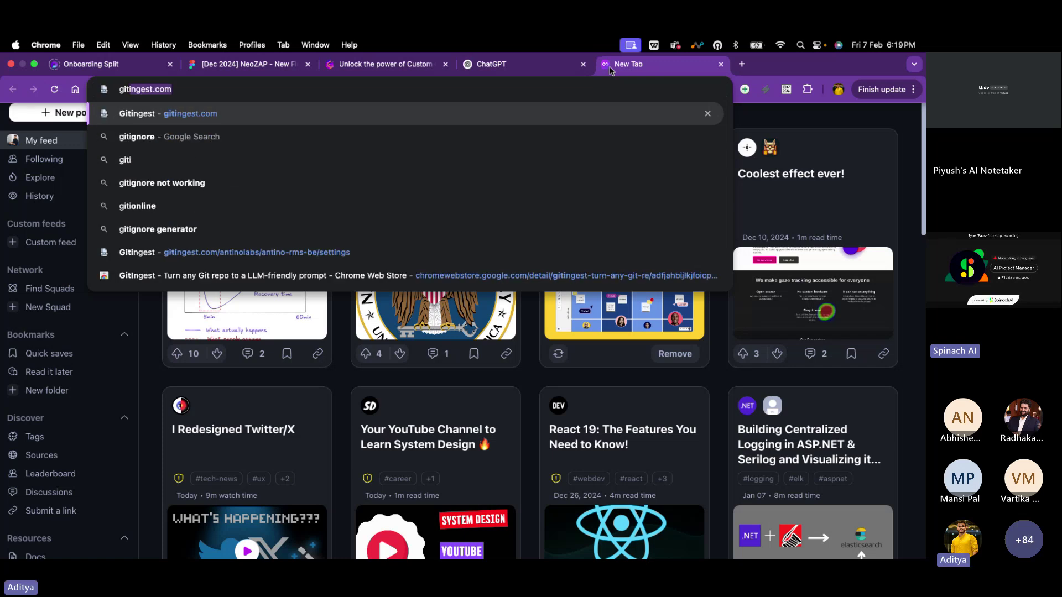
type("gest")
key("Return")
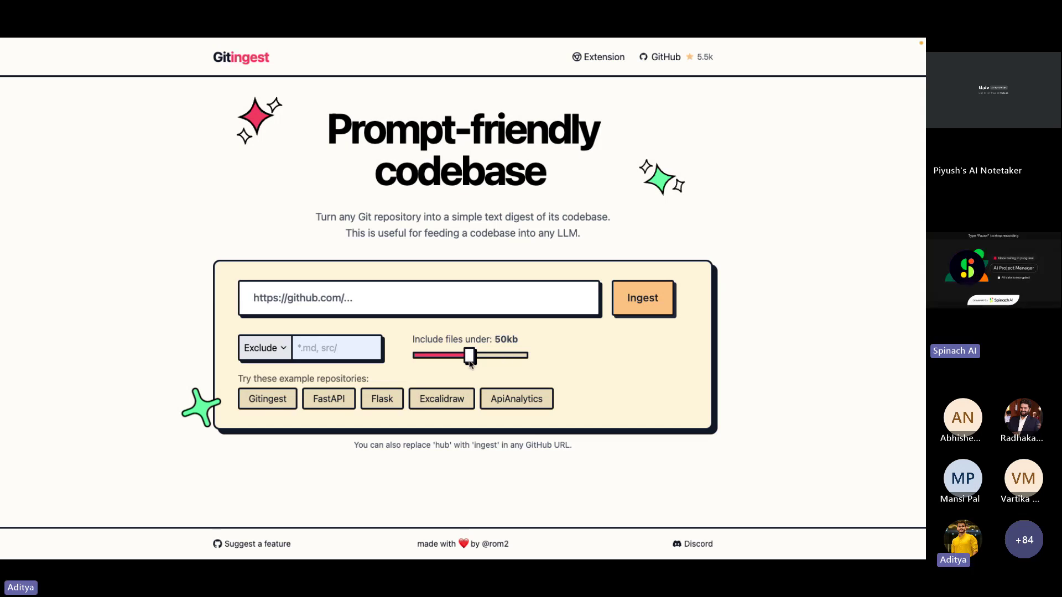
left_click_drag(469, 357, 566, 362)
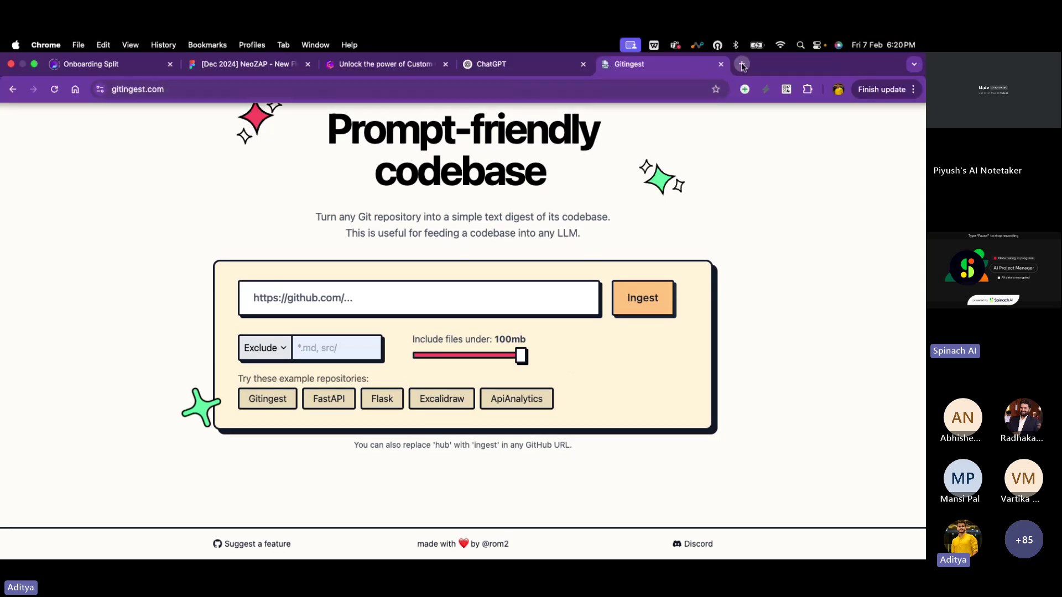
left_click(740, 64)
On github.com, filter antinolabs repositories by 'nodejs' and open Official-Nodejs-Template-Relational-DB
type("github.com")
key("Return")
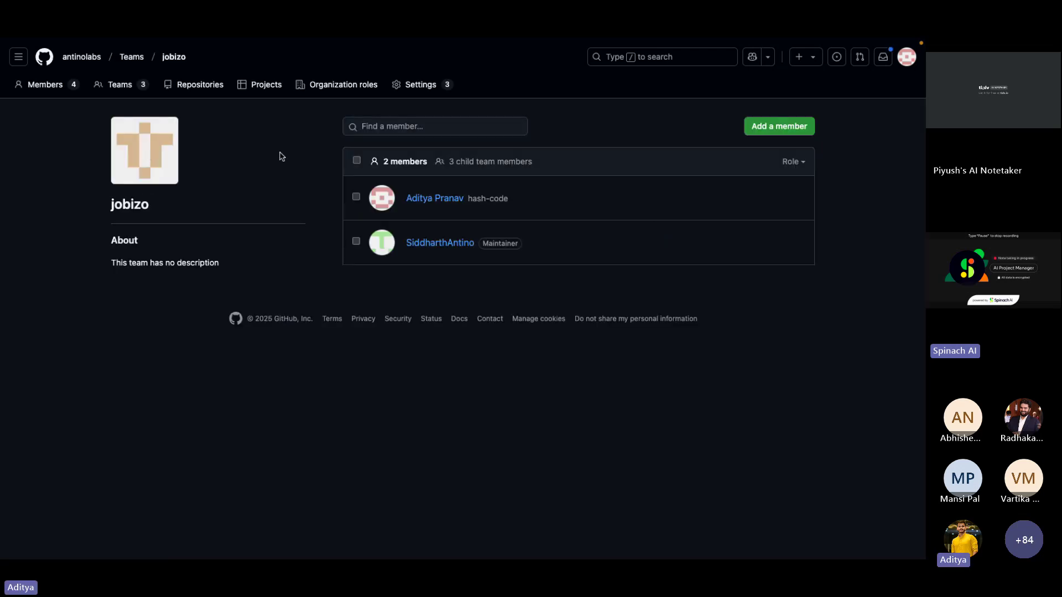
left_click(184, 87)
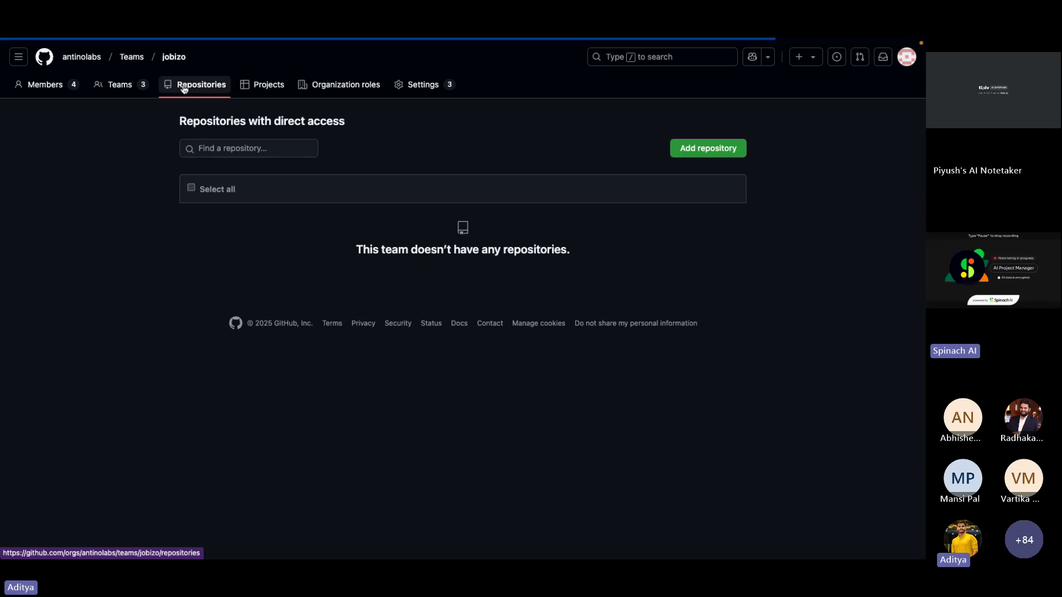
left_click(81, 57)
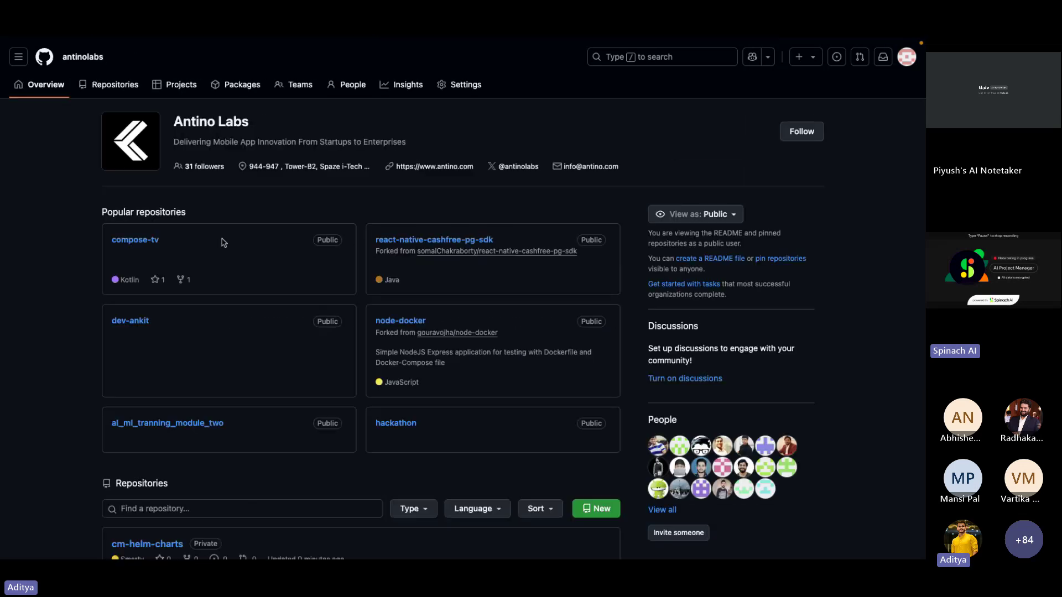
scroll(167, 376, "down", 3)
left_click(167, 376)
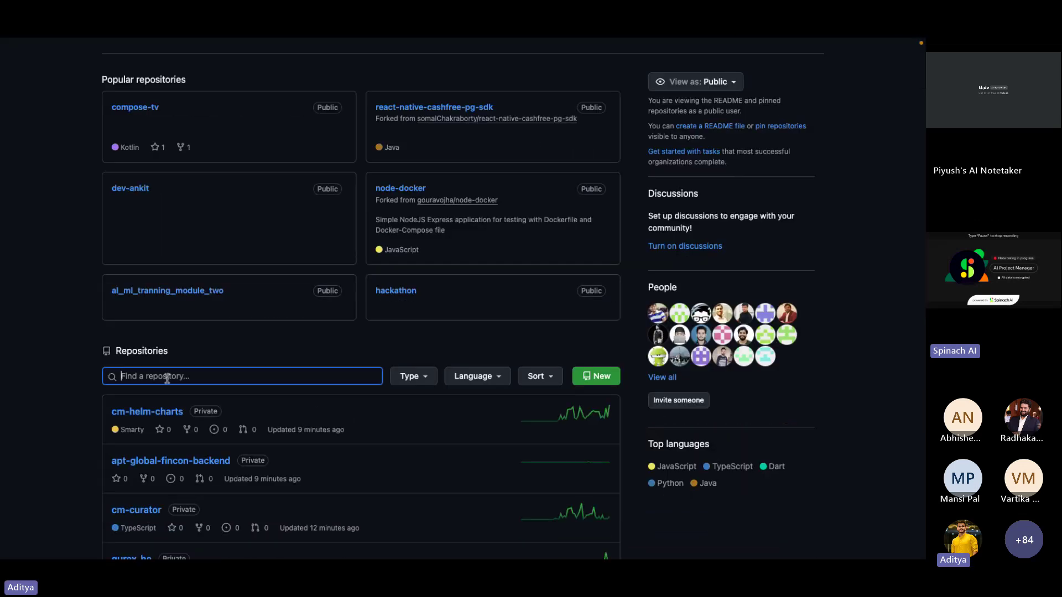
type("nodejs")
scroll(246, 370, "down", 3)
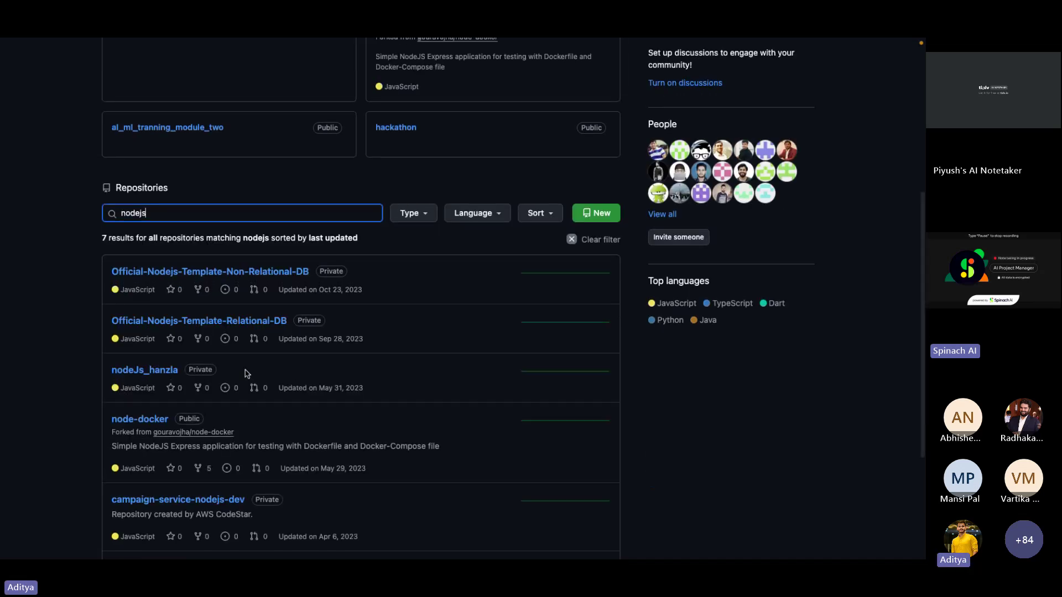
left_click(204, 326)
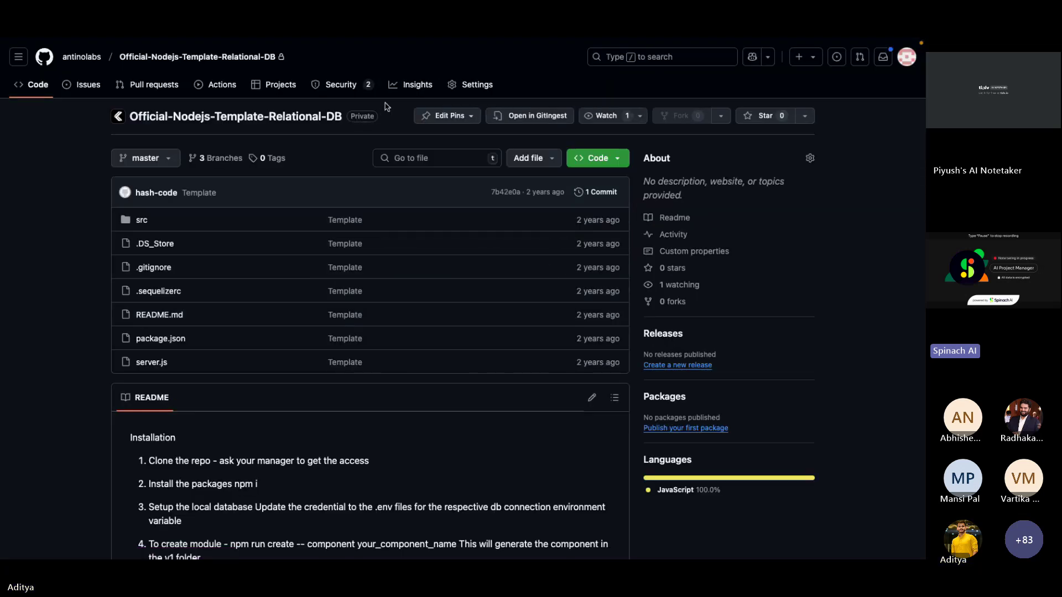
Change the repository's visibility to public, confirming every prompt and entering the 2FA code
left_click(479, 86)
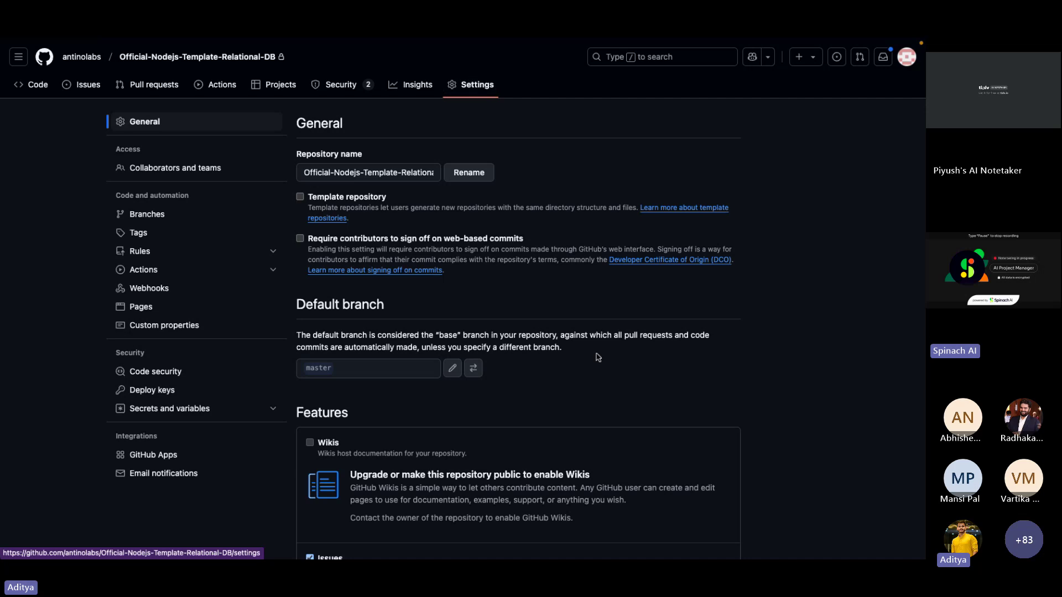
scroll(594, 354, "down", 20)
scroll(593, 339, "up", 1)
left_click(676, 279)
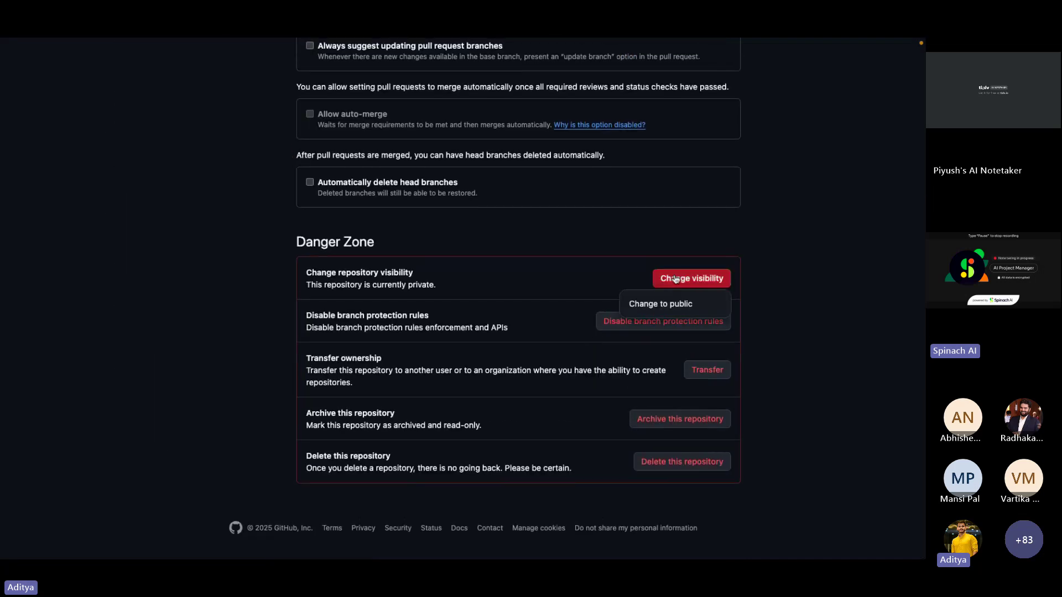
left_click(639, 306)
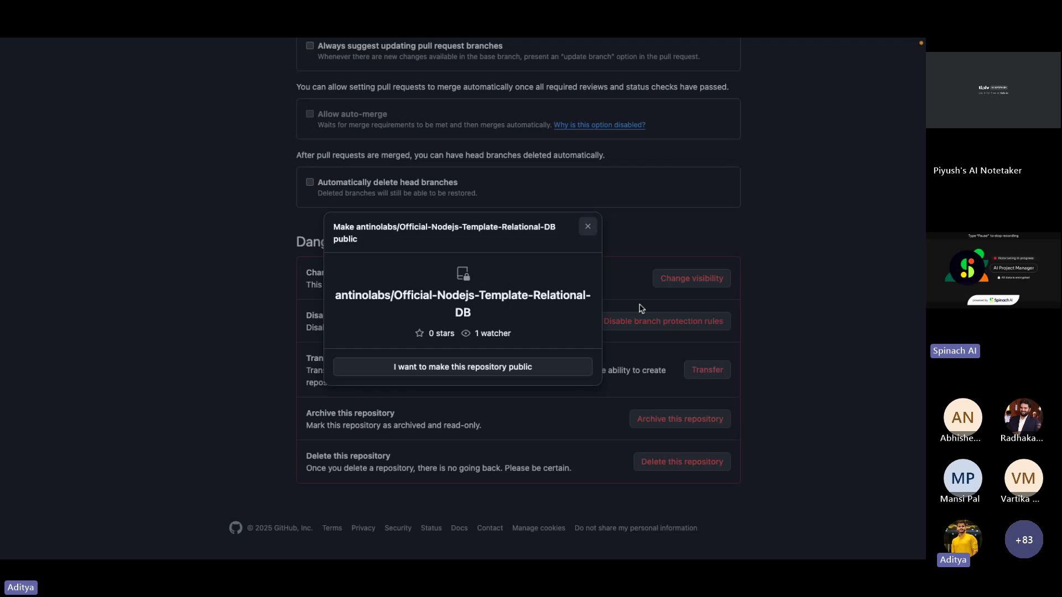
left_click(480, 368)
left_click(460, 431)
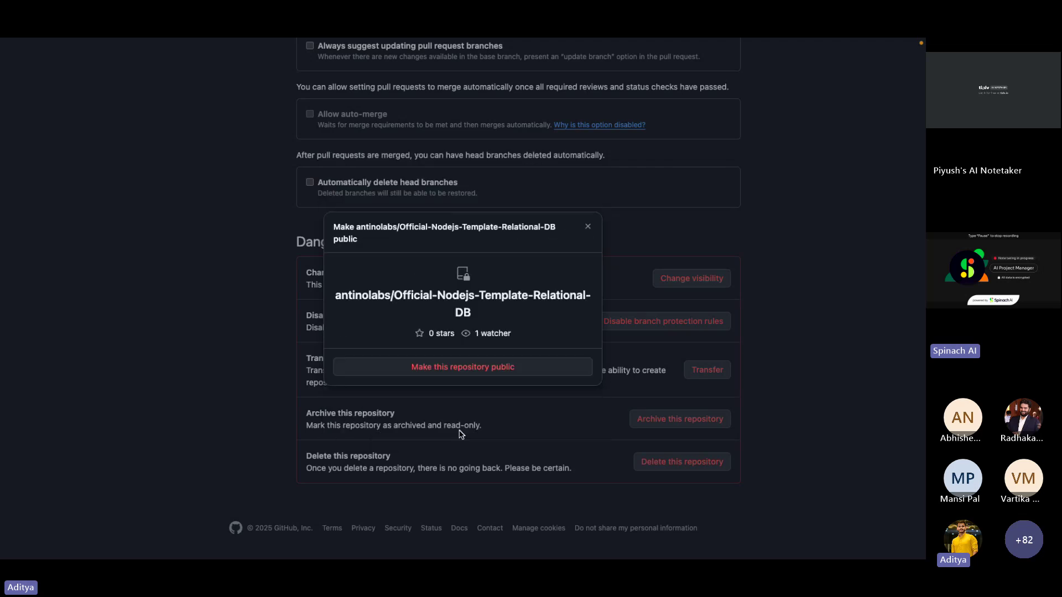
left_click(468, 368)
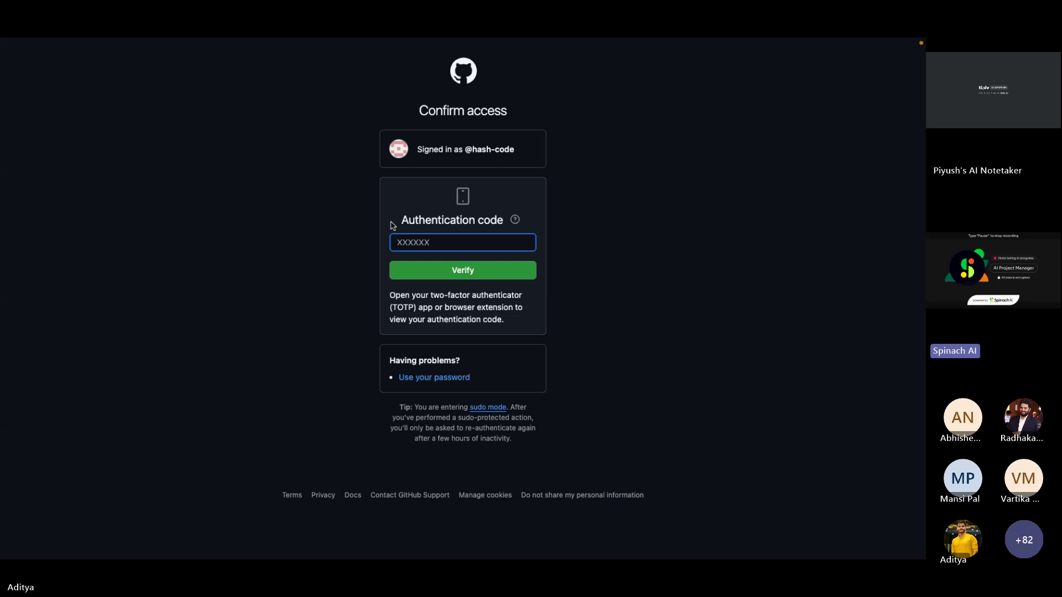
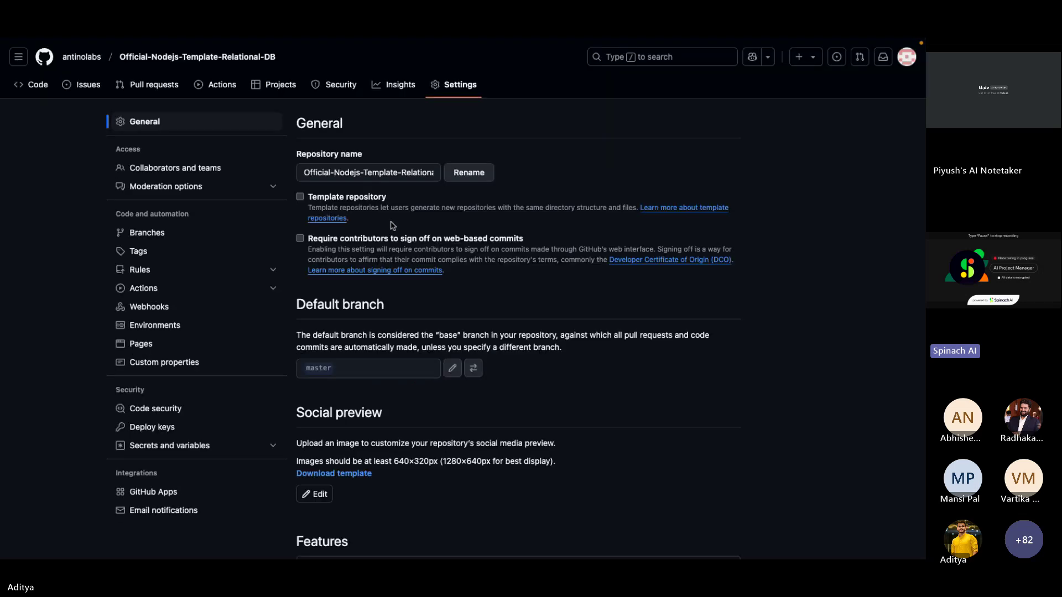
scroll(391, 225, "down", 20)
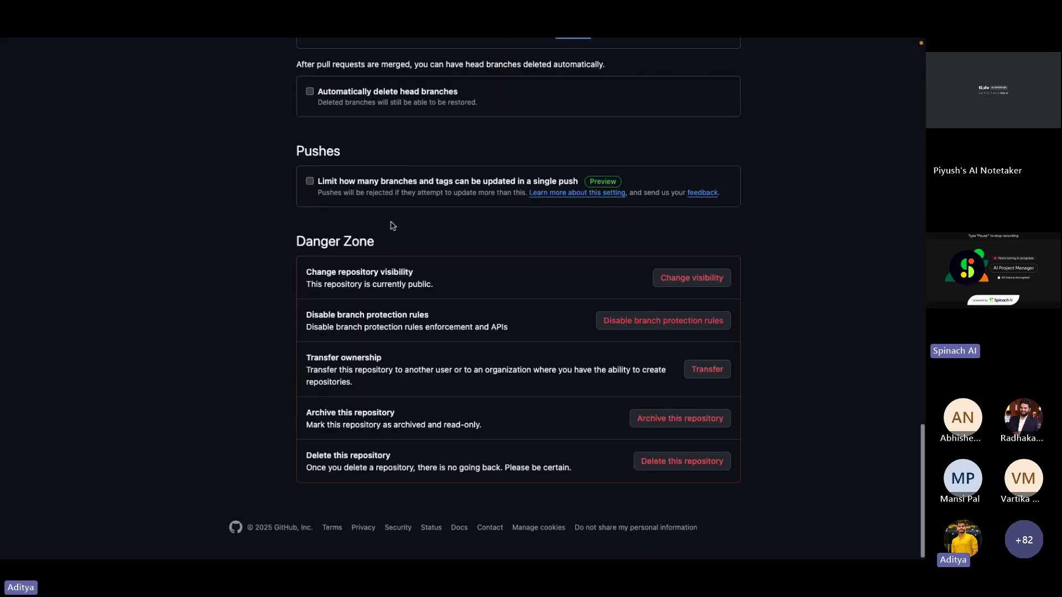
scroll(391, 225, "up", 20)
Change github.com to gitingest.com in the repository URL to load its digest
mouse_move(183, 88)
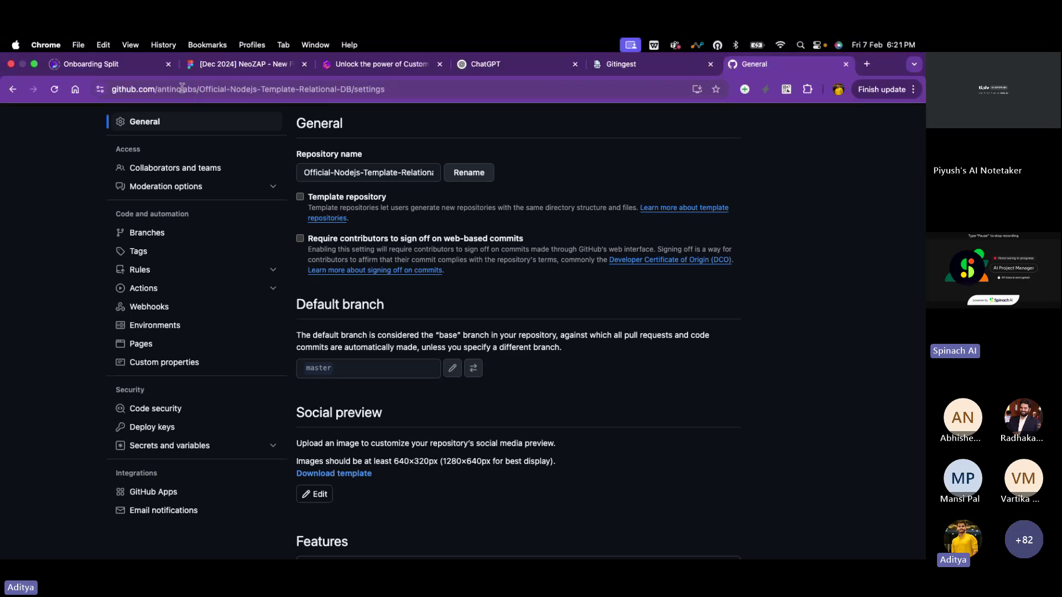
left_click(134, 89)
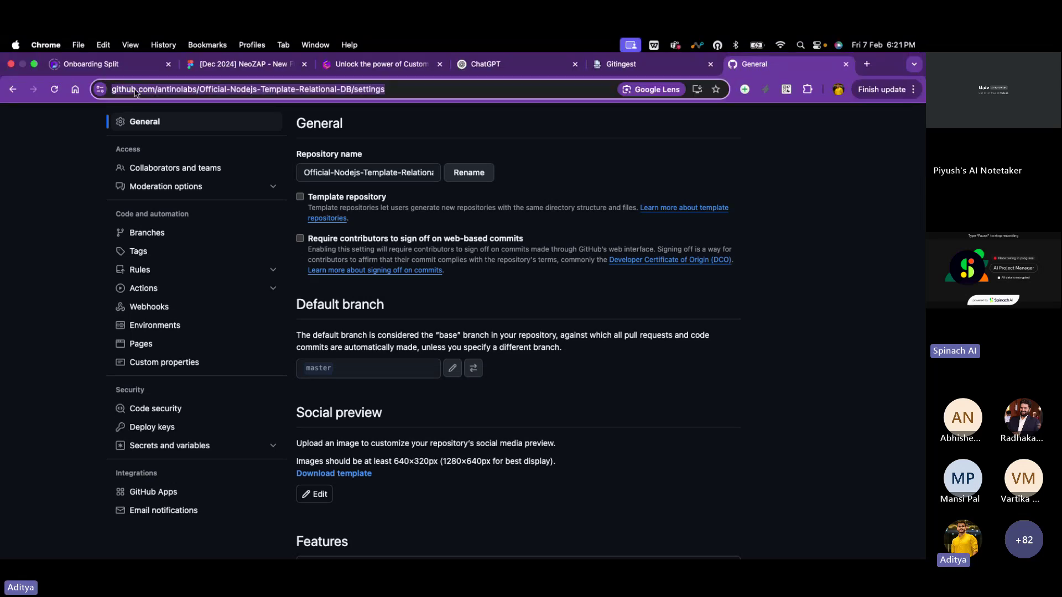
left_click(163, 90)
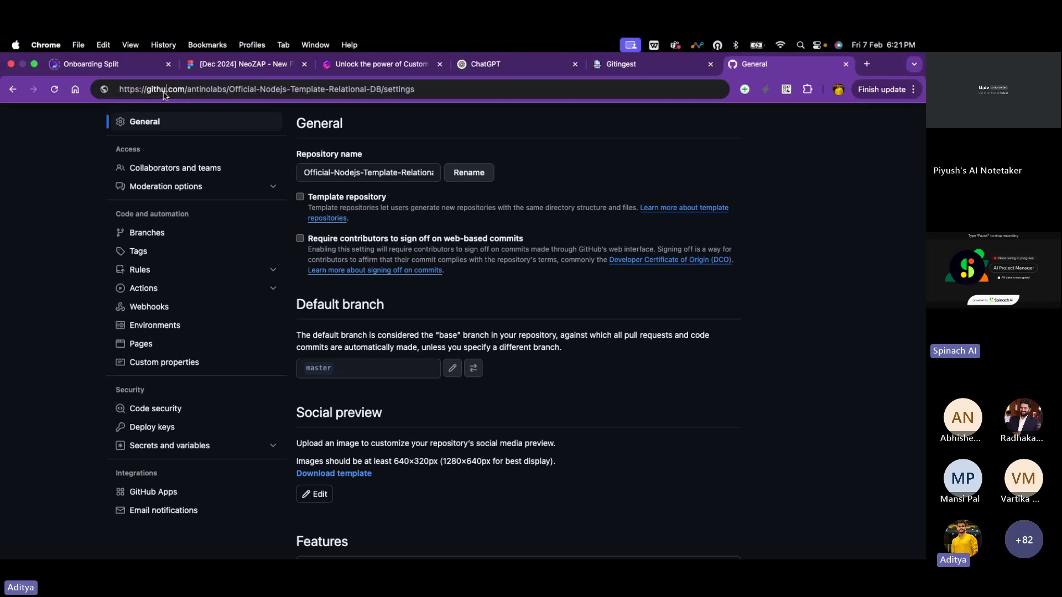
key("BackSpace")
key("BackSpace")
key("BackSpace")
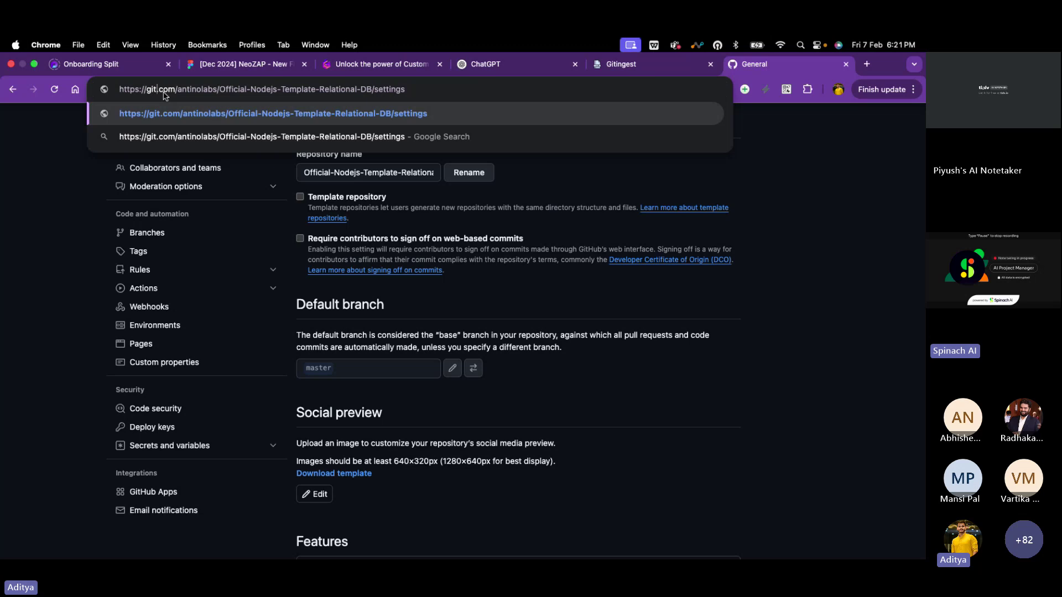
type("inge")
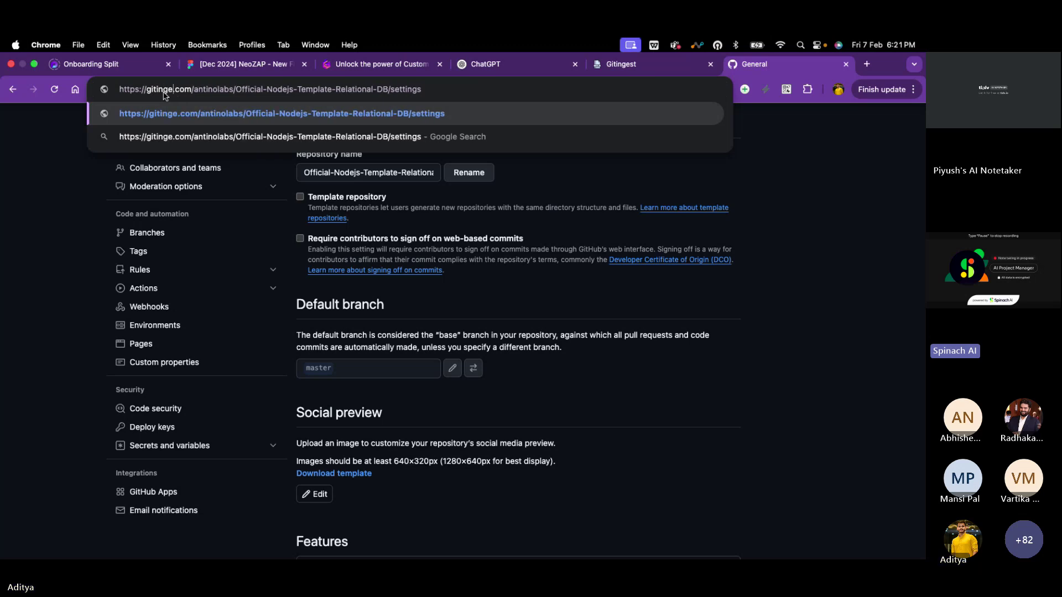
key("Return")
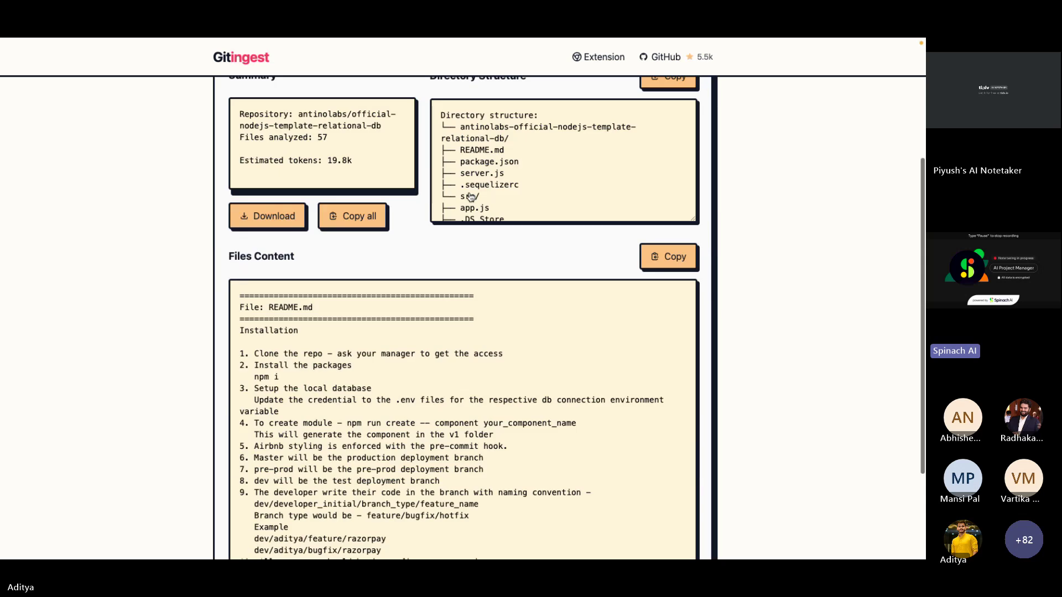
Scroll through the ingested digest, reviewing its summary and file contents
scroll(470, 198, "up", 3)
left_click_drag(502, 191, 567, 203)
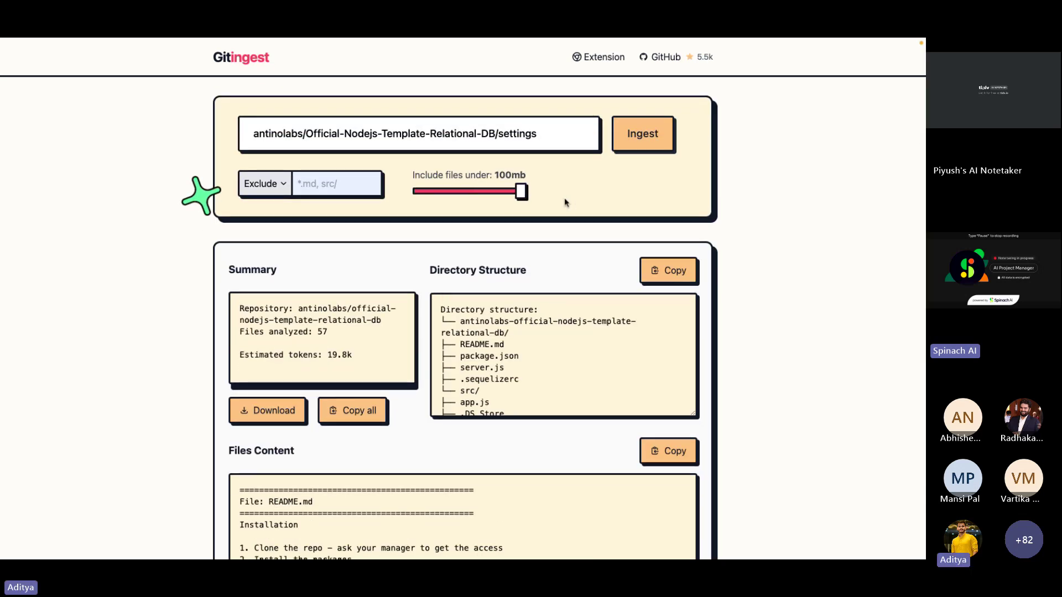
scroll(427, 275, "down", 5)
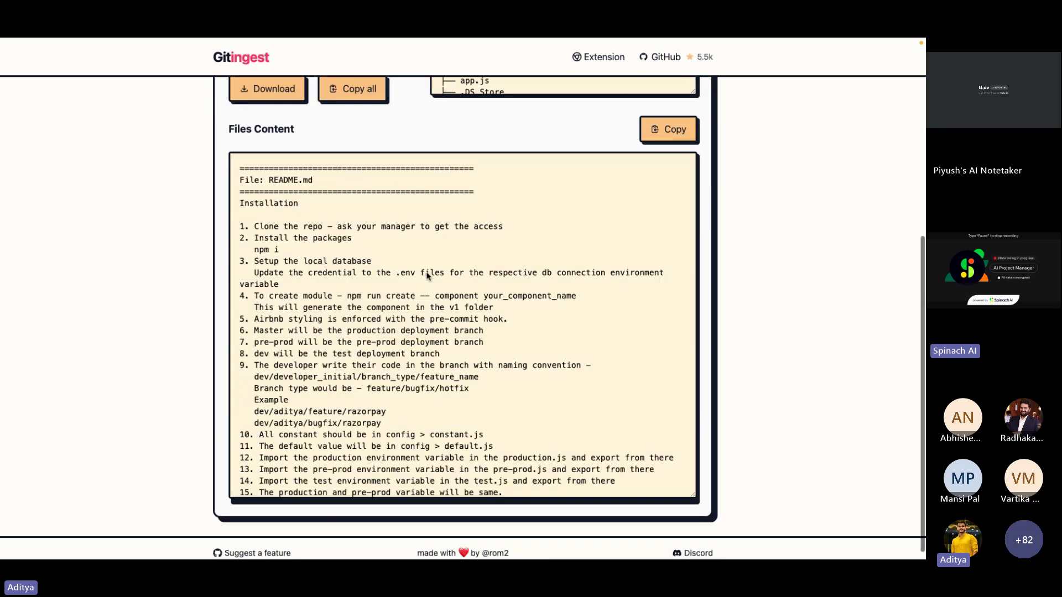
scroll(427, 274, "down", 4)
scroll(427, 273, "down", 20)
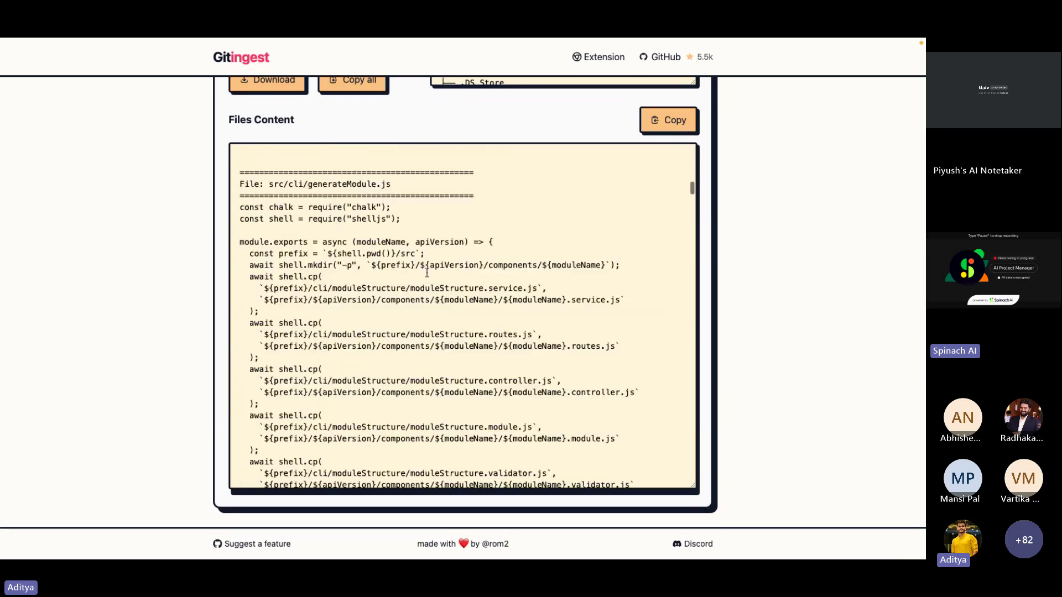
left_click_drag(690, 215, 726, 511)
Download the digest as antinolabs-official-nodejs-template-relational-db.txt
scroll(478, 254, "up", 15)
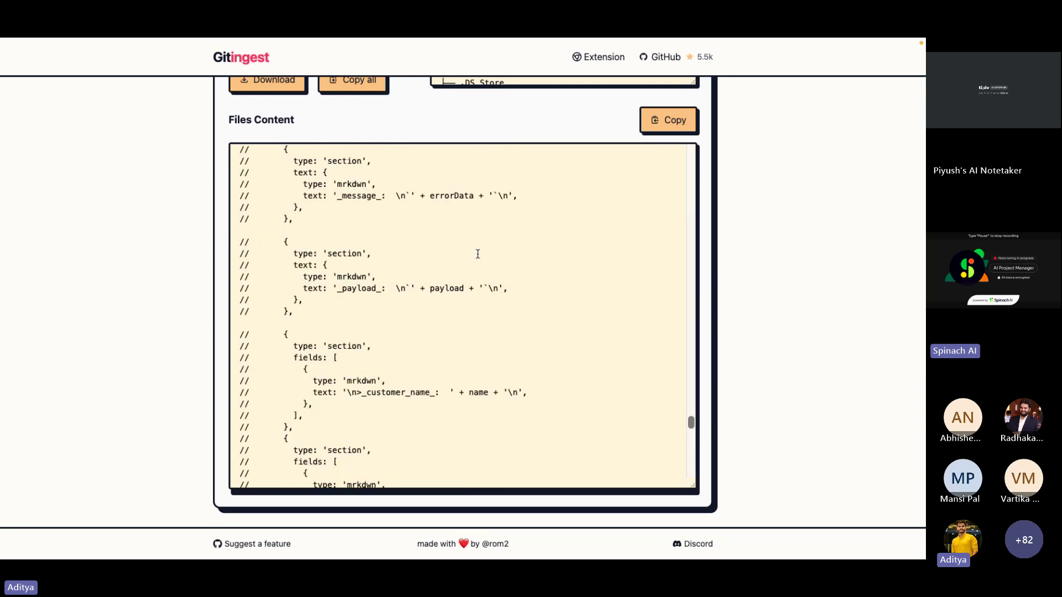
scroll(478, 253, "up", 5)
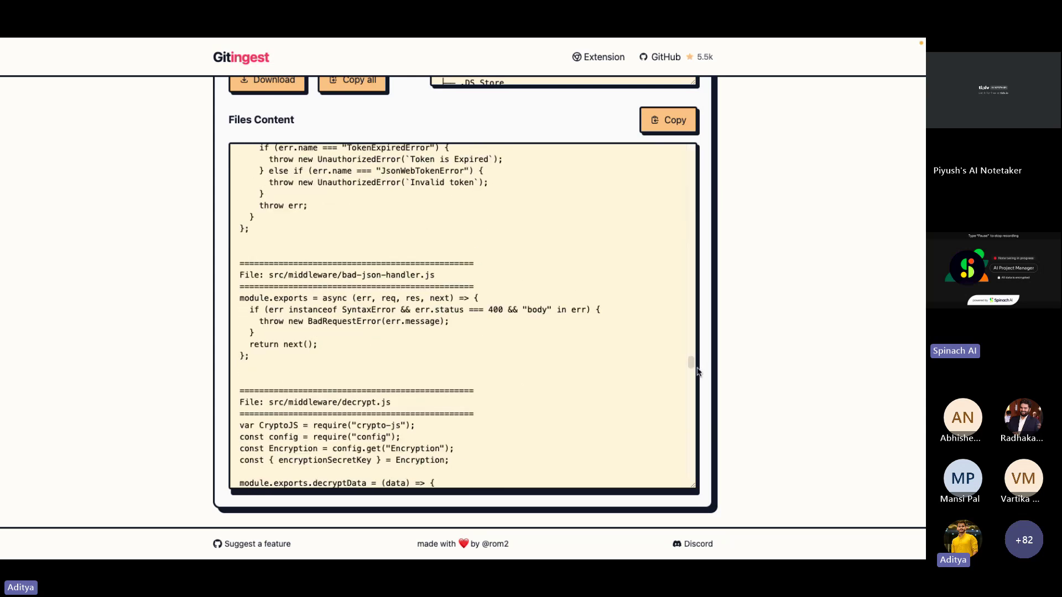
scroll(675, 361, "up", 5)
scroll(676, 362, "up", 3)
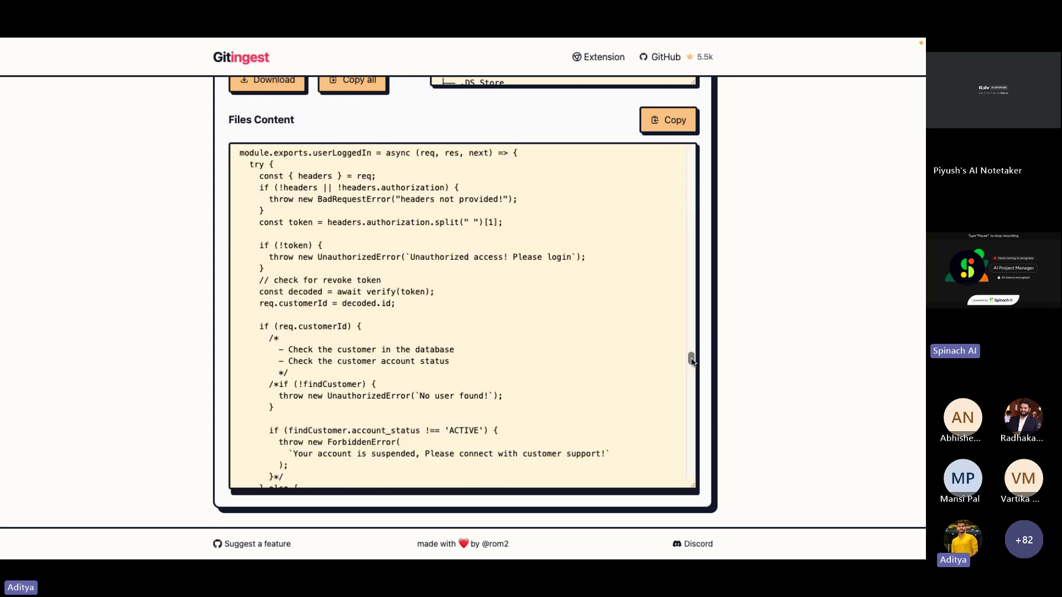
left_click_drag(692, 360, 692, 151)
scroll(460, 256, "up", 6)
scroll(460, 260, "down", 2)
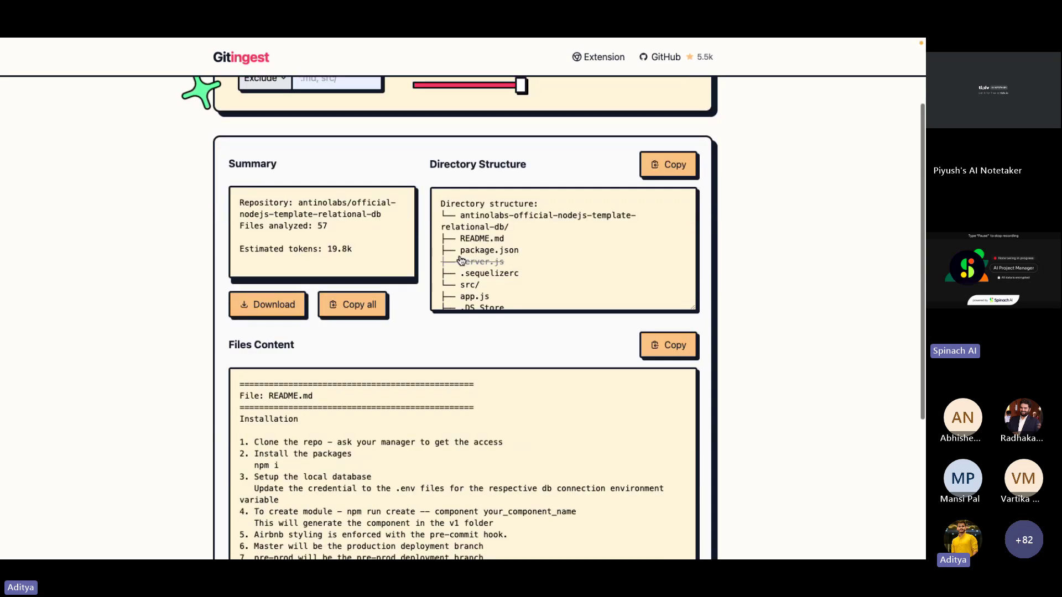
left_click(261, 312)
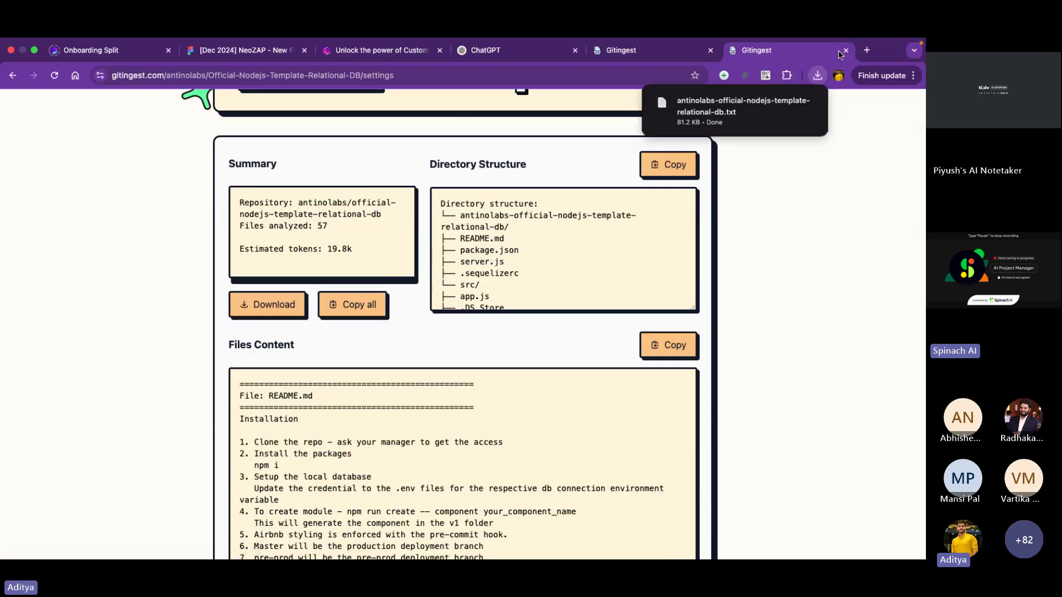
left_click(172, 75)
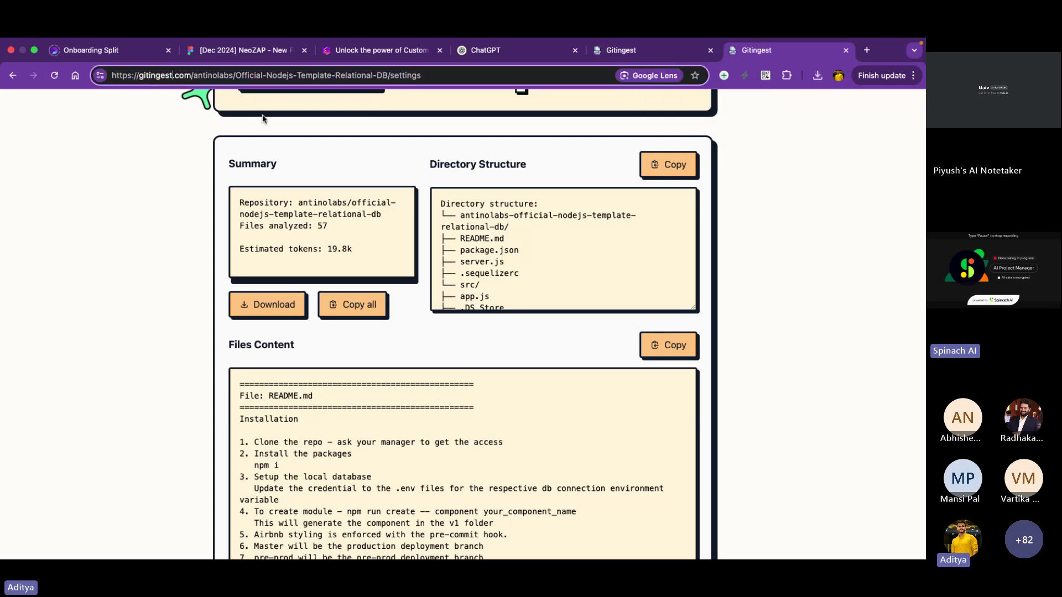
Change gitingest to github in the address to load the repository's GitHub settings page
key("BackSpace")
key("BackSpace")
key("BackSpace")
key("BackSpace")
key("BackSpace")
key("BackSpace")
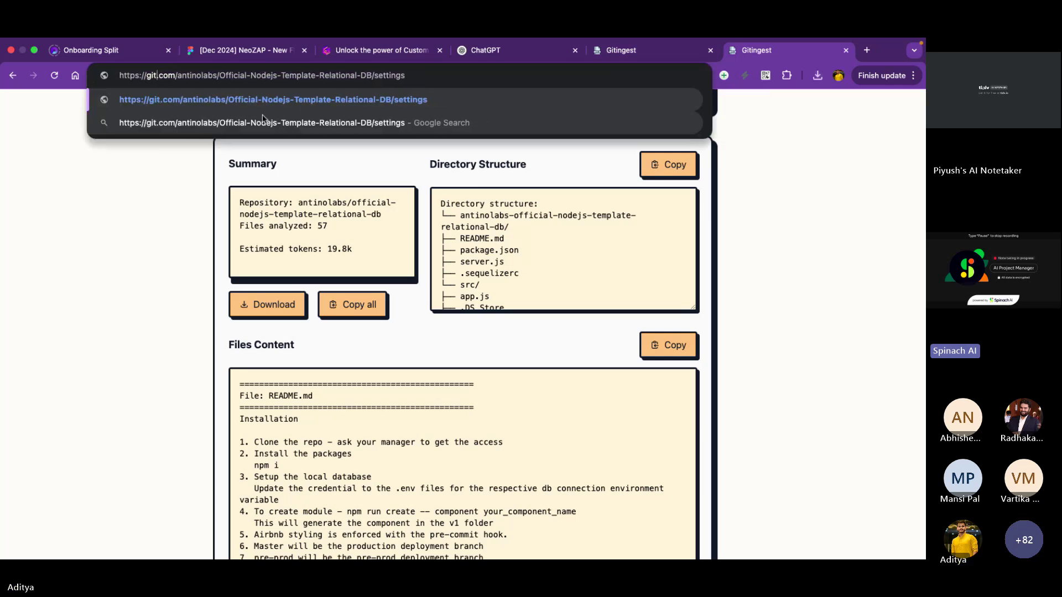
type("hu")
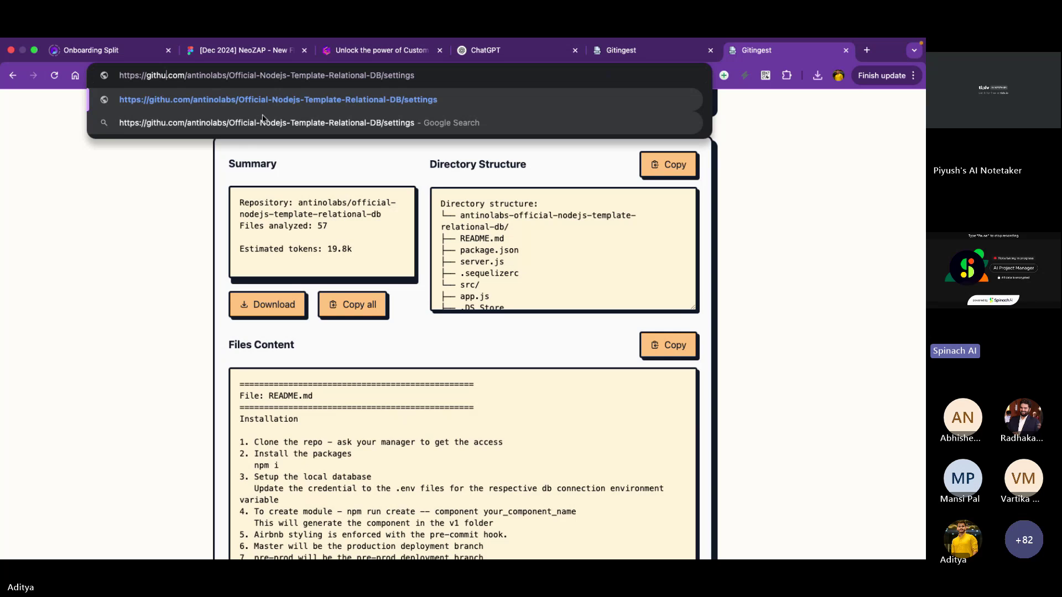
type("b")
key("Return")
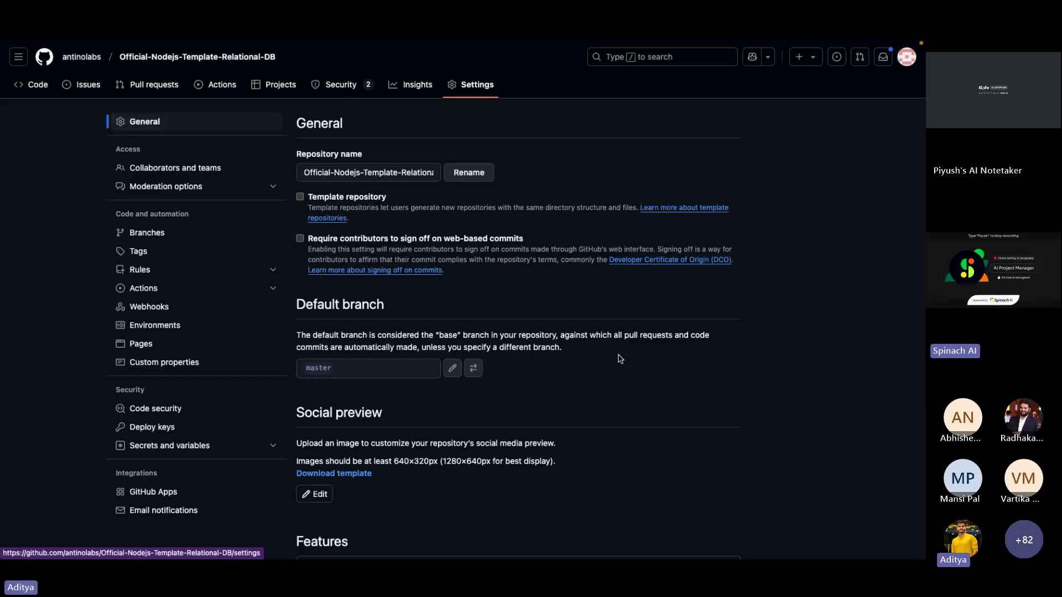
Make the repository private, acknowledging the warning, then close the GitHub tab
scroll(620, 358, "down", 20)
scroll(620, 359, "up", 1)
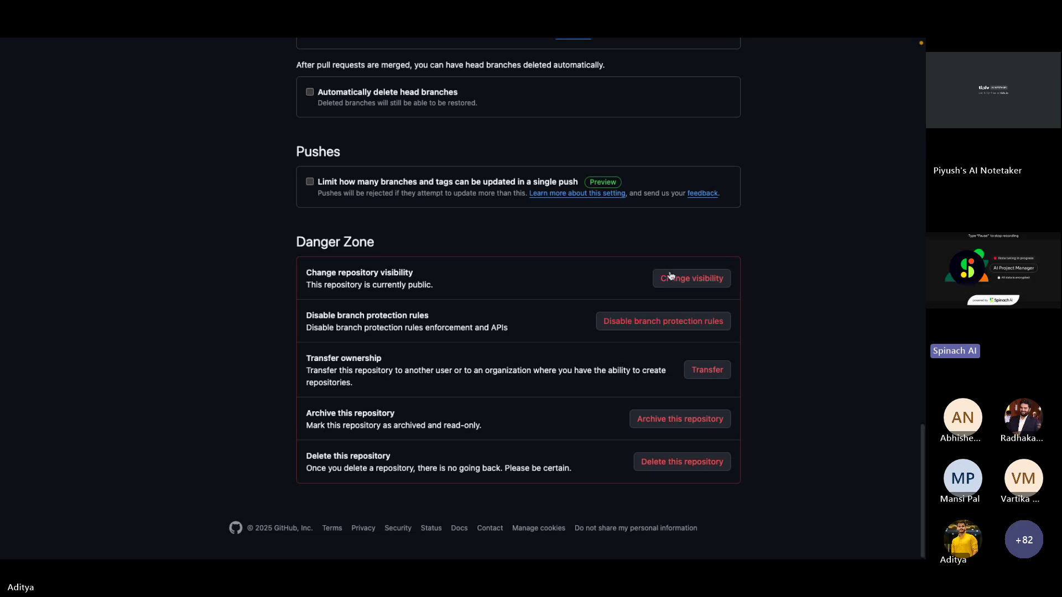
left_click(671, 276)
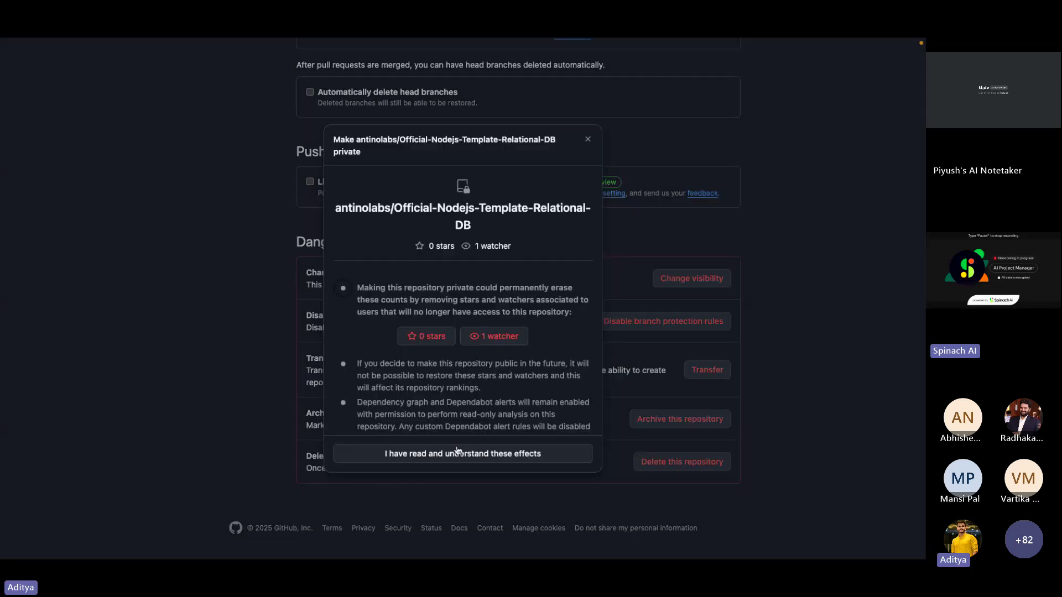
left_click(457, 450)
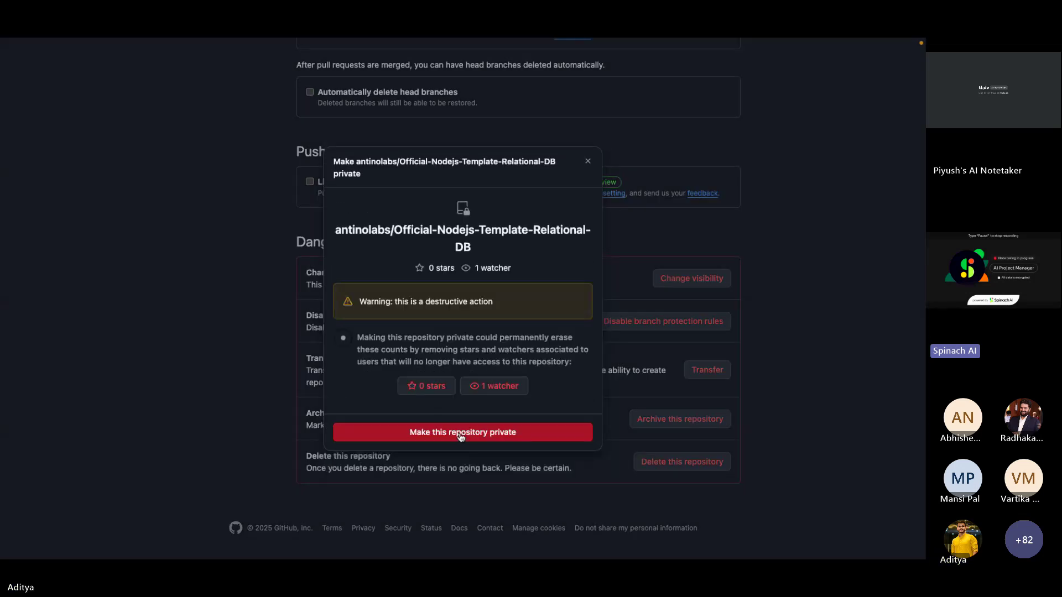
left_click(463, 432)
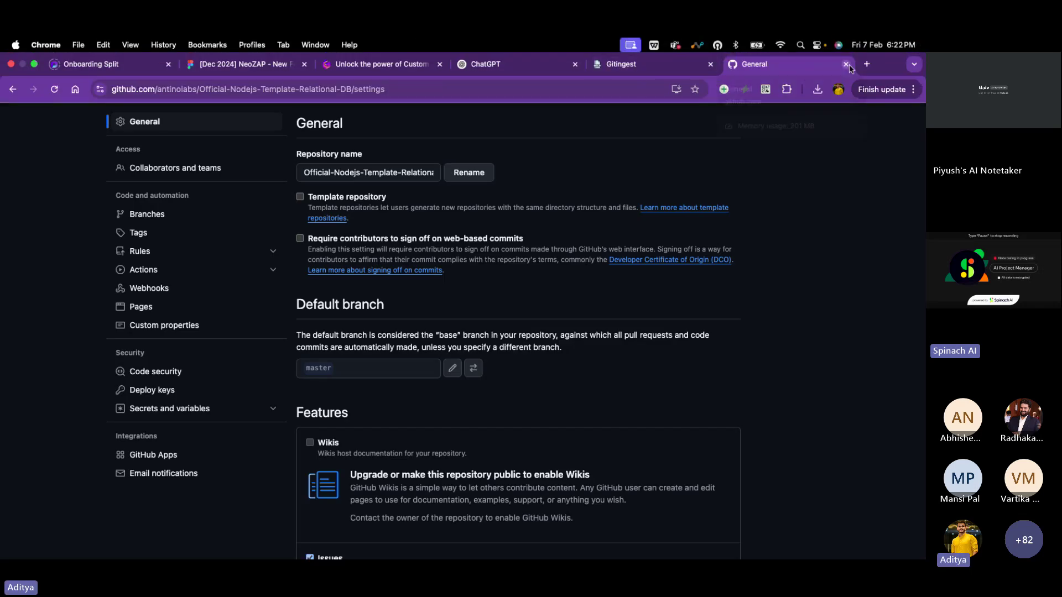
left_click(845, 64)
Close the Gitingest tab and start a fresh standard ChatGPT chat instead of the Nodejs GPT
left_click(721, 64)
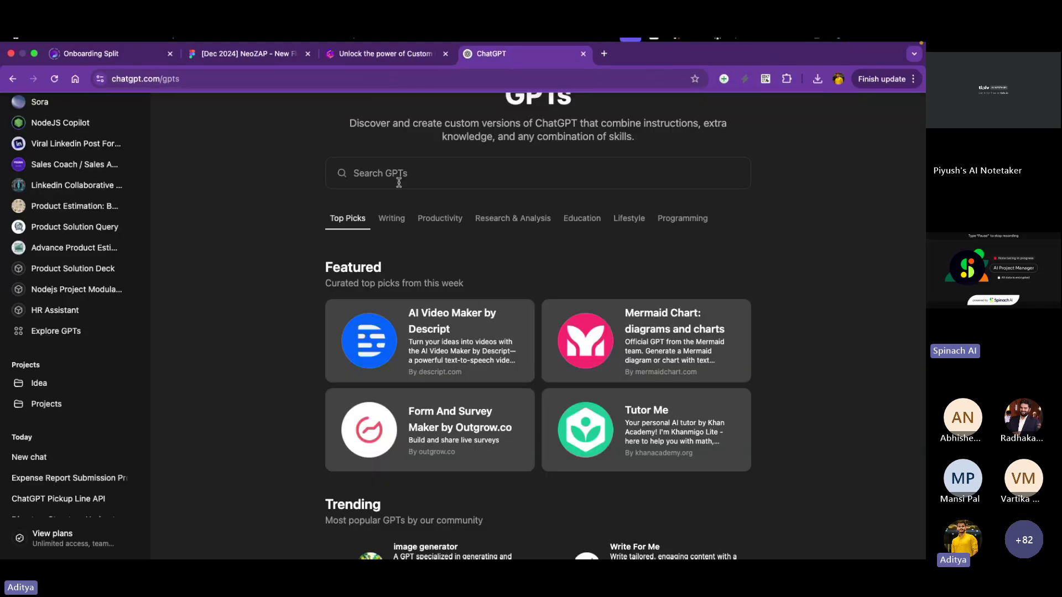
left_click(131, 55)
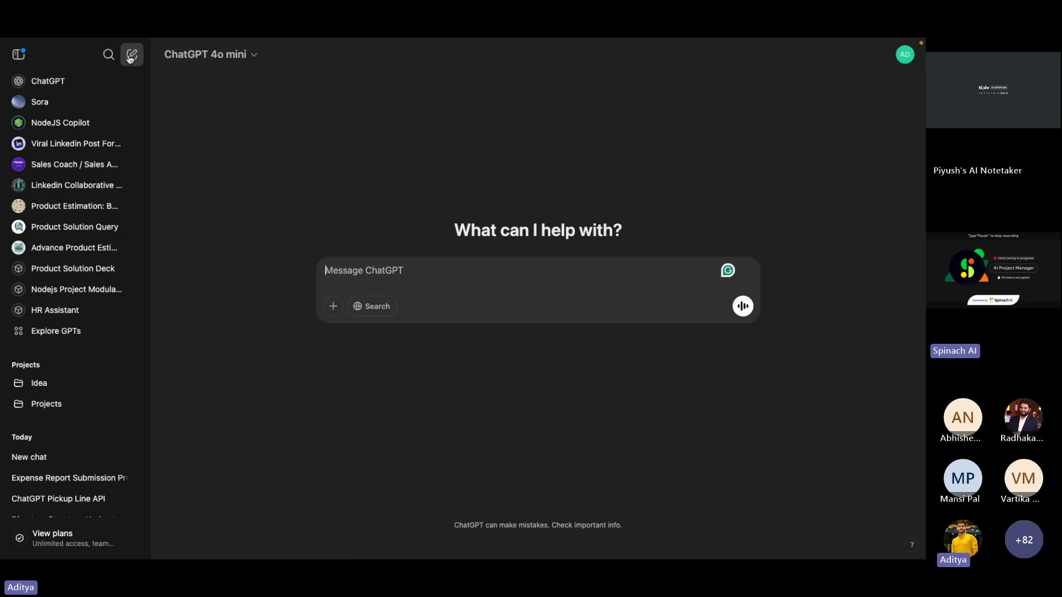
left_click(92, 291)
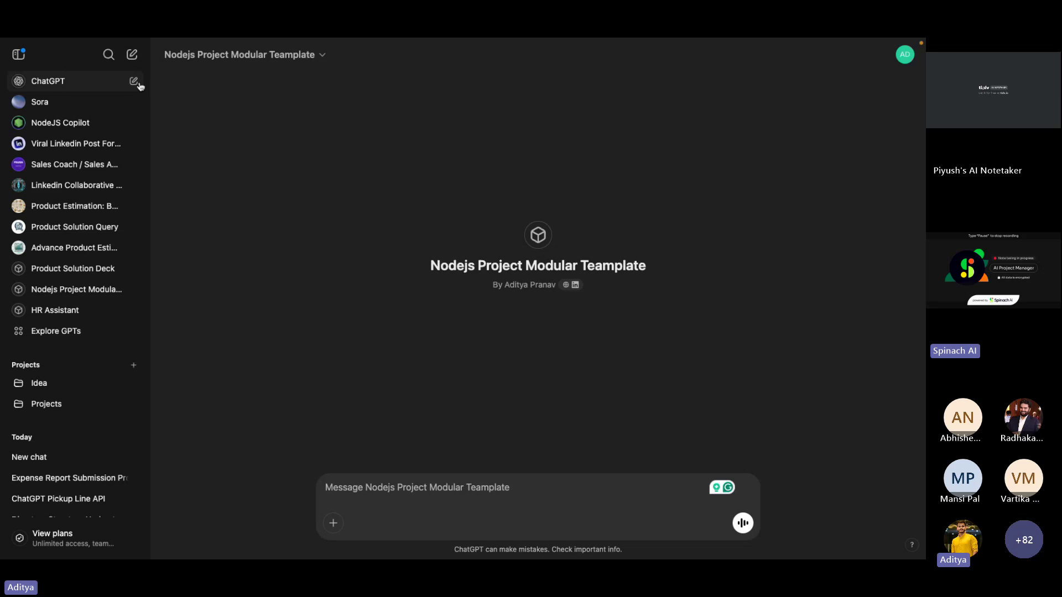
left_click(133, 62)
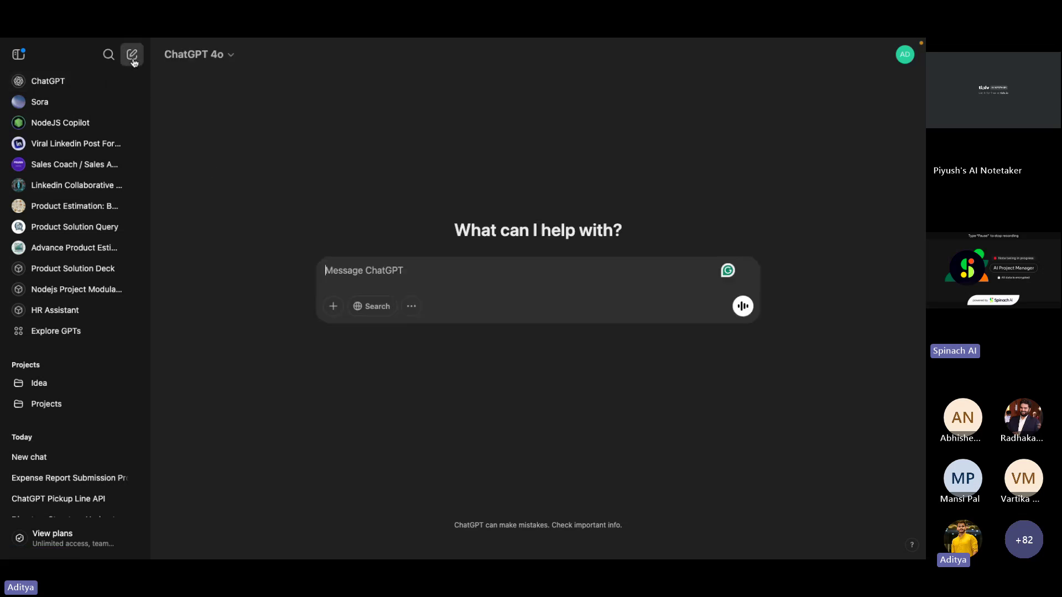
Attach the downloaded antinolabs repository .txt digest from the computer
left_click(333, 305)
left_click(364, 279)
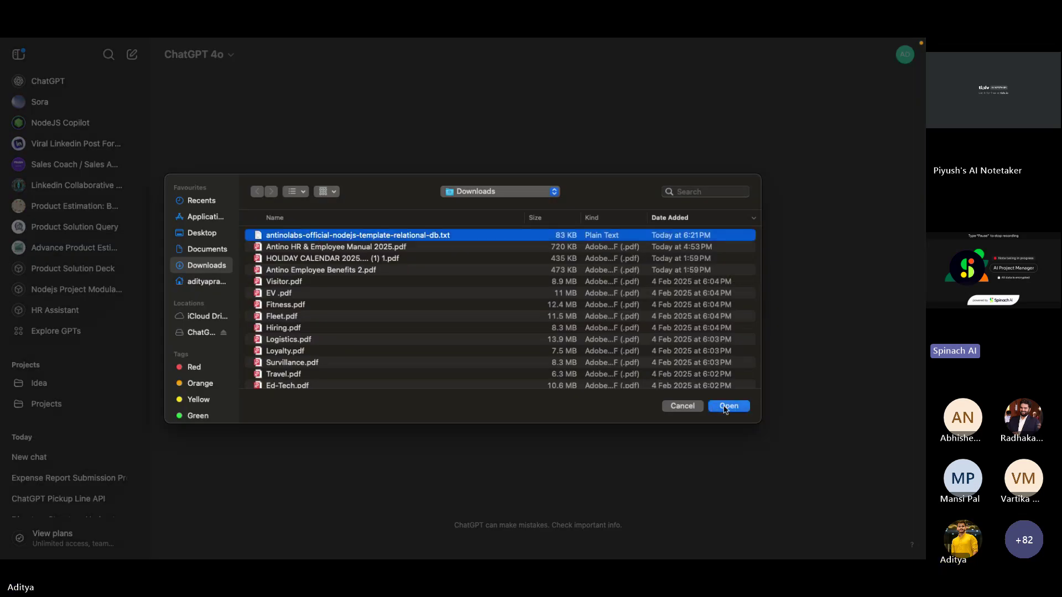
left_click(726, 408)
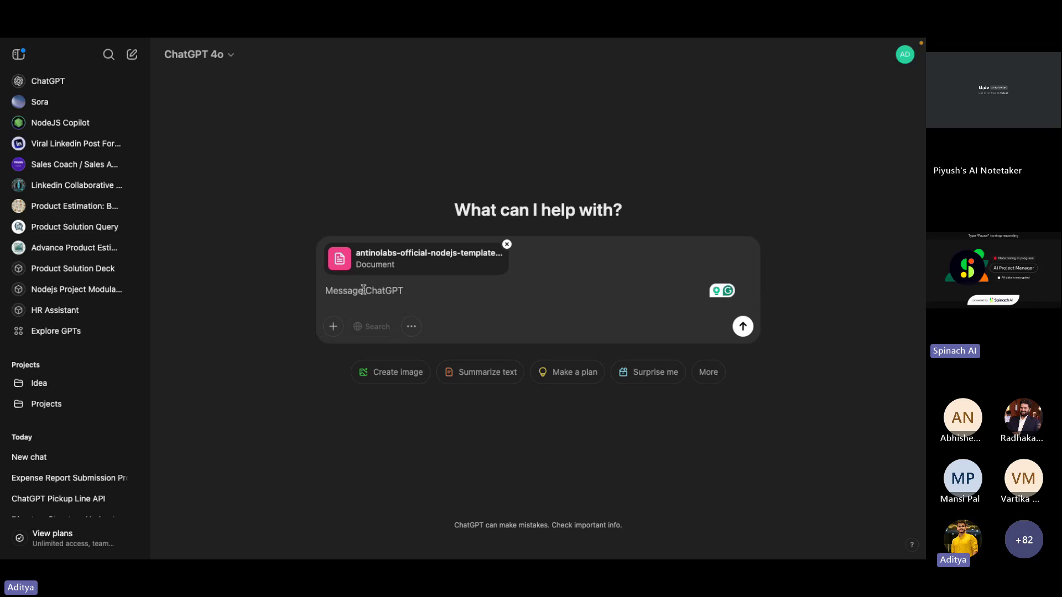
Send the digest asking ChatGPT to study the Node.js directory structure before follow-up questions
type("This ith")
key("BackSpace")
key("BackSpace")
key("BackSpace")
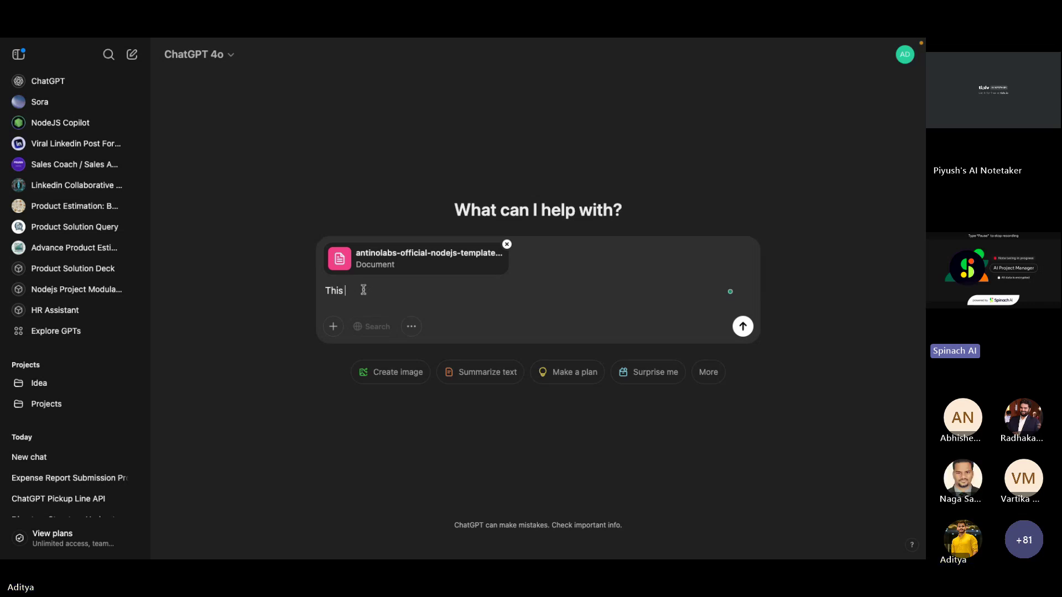
type("is the mde")
type("nodej")
key("BackSpace")
key("BackSpace")
type("directory structure, take t")
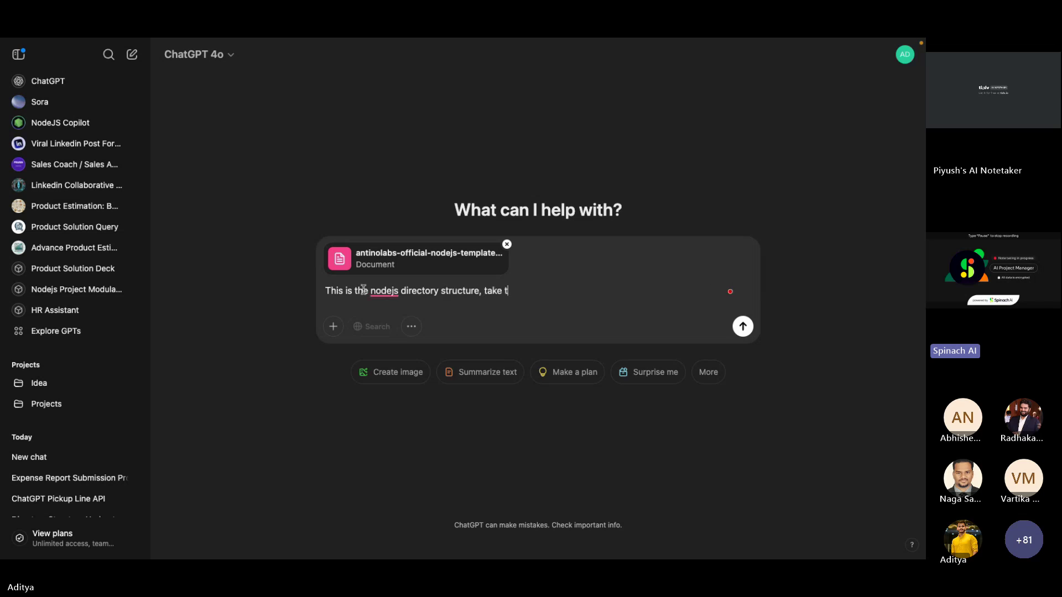
type("ime and understand the structure,")
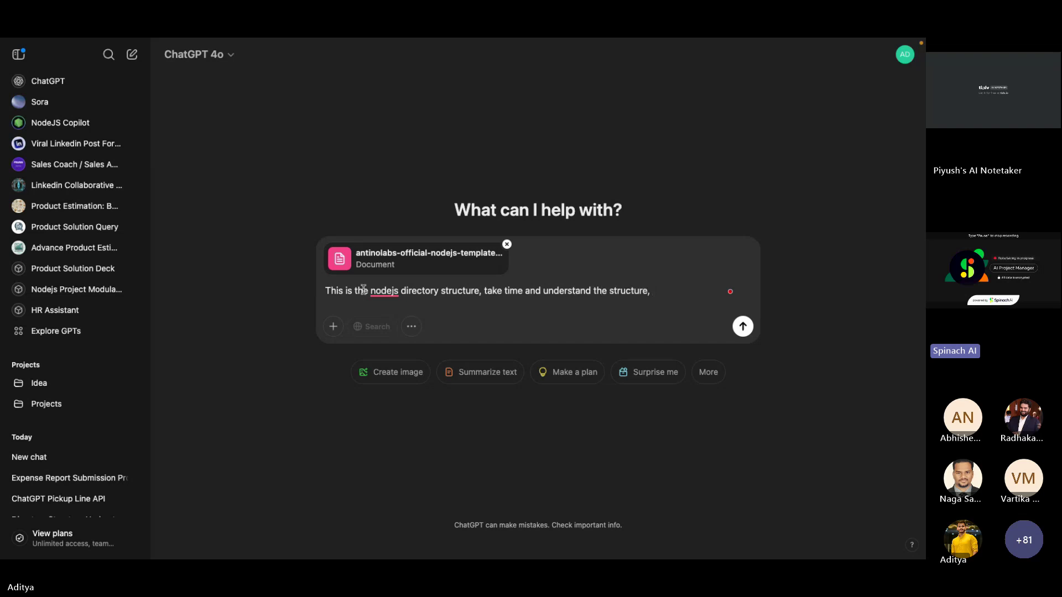
type(" I'll ask followup qu")
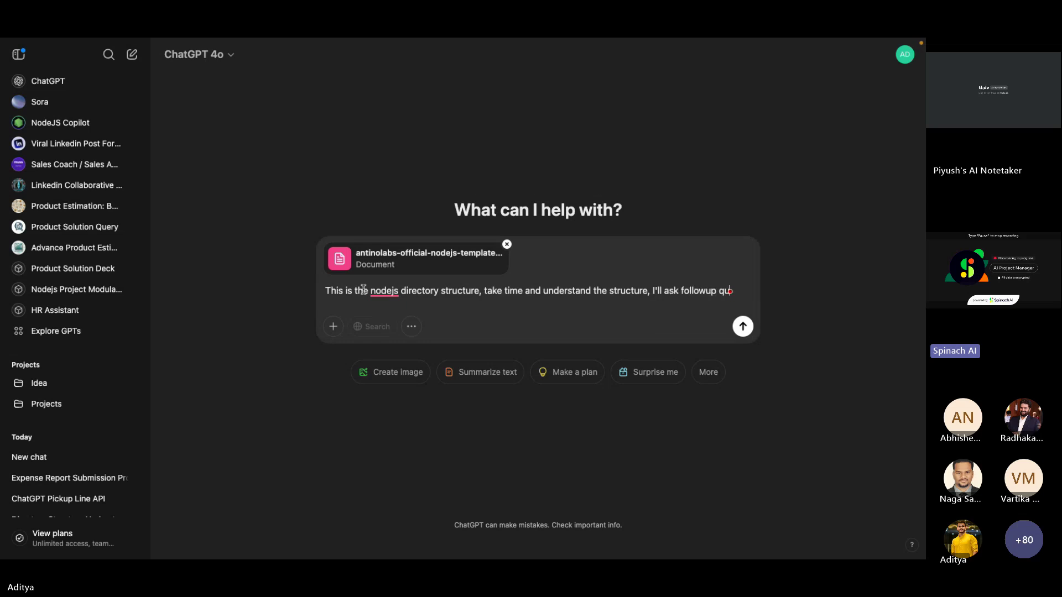
type("estion to c")
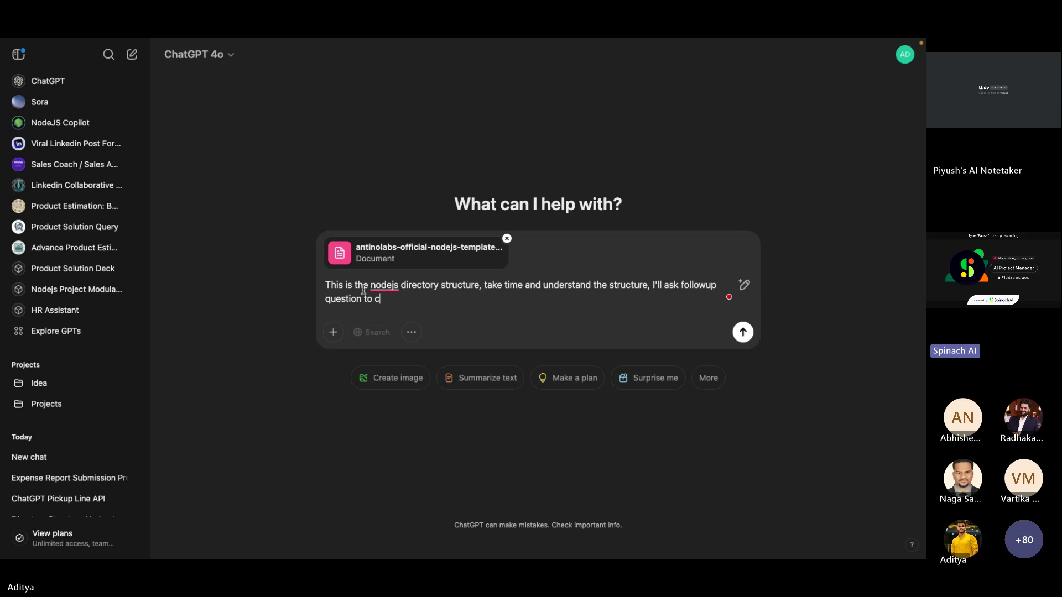
type("heck the unsrderstadning")
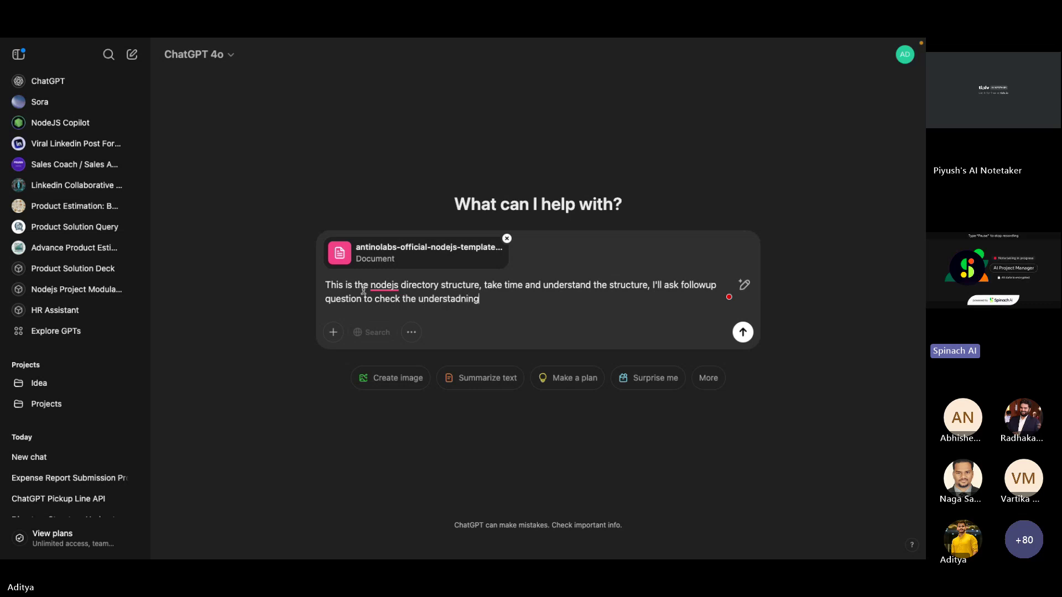
key("Return")
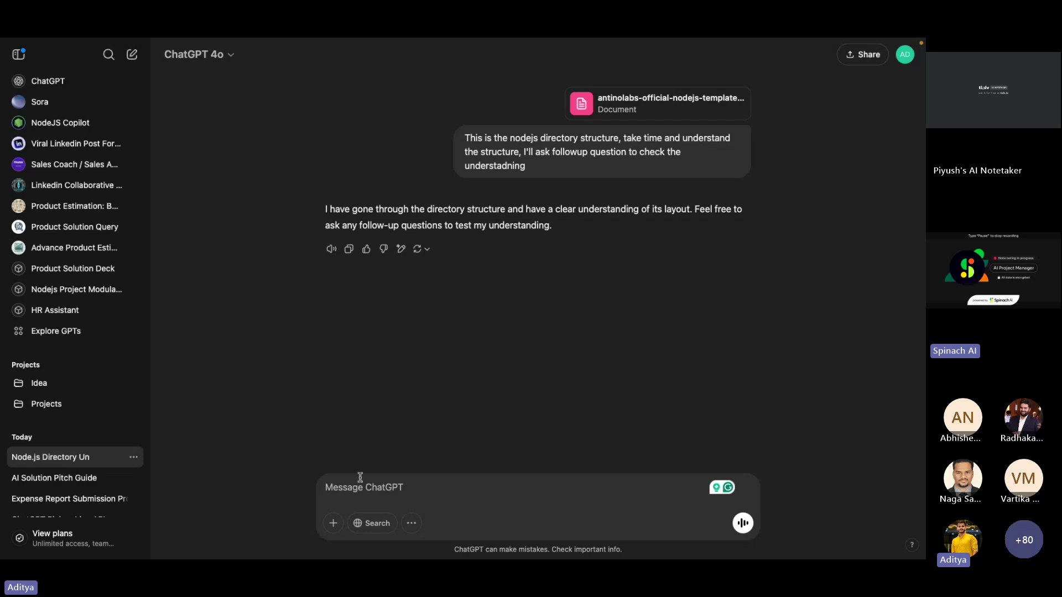
Hide the chat list and send the follow-up 'Help me to understadn the module'
type("e")
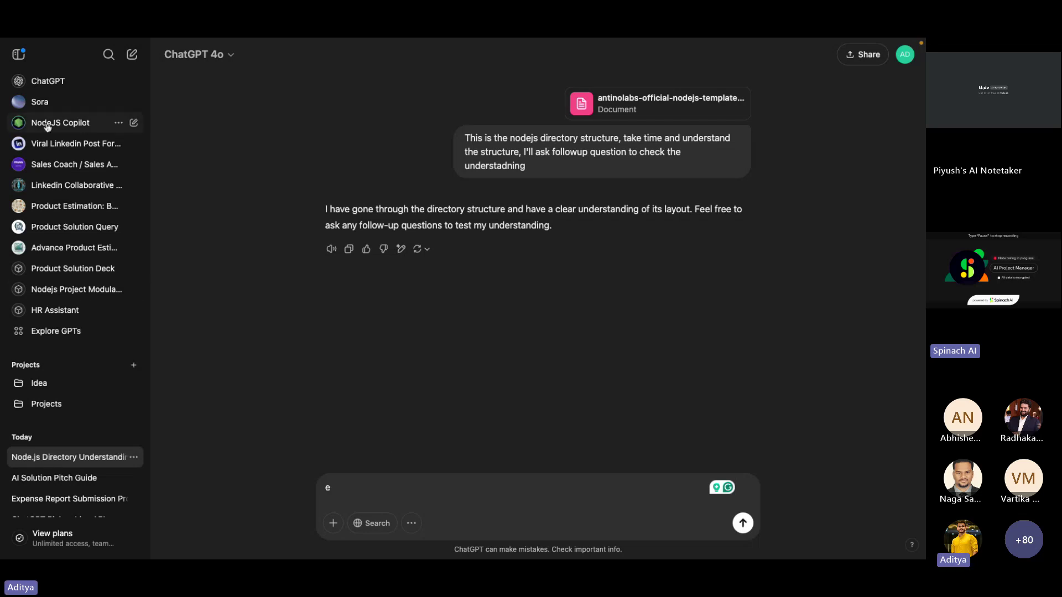
left_click(18, 54)
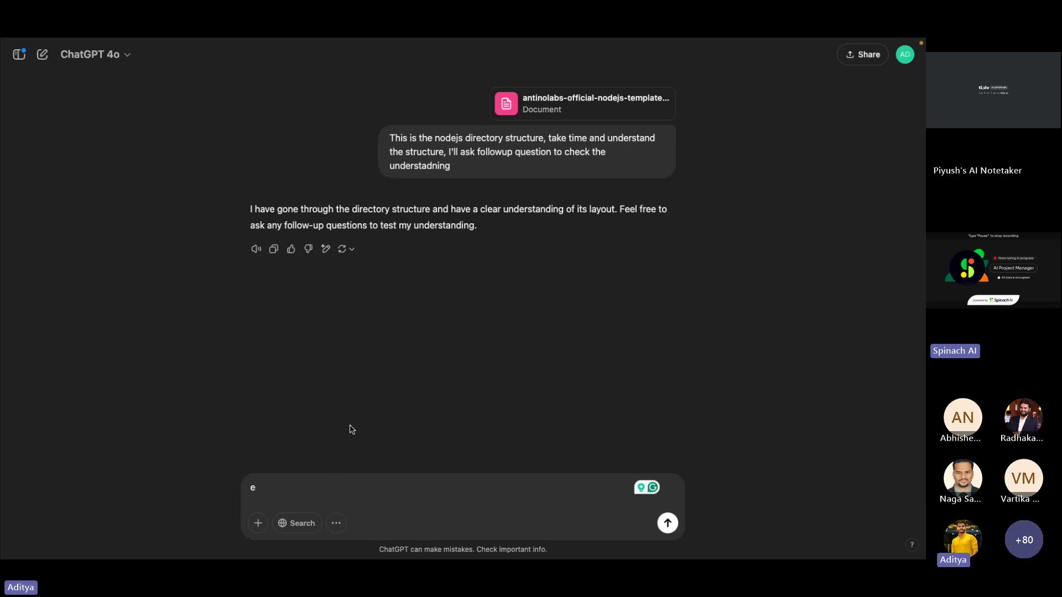
key("BackSpace")
type("Help me to under")
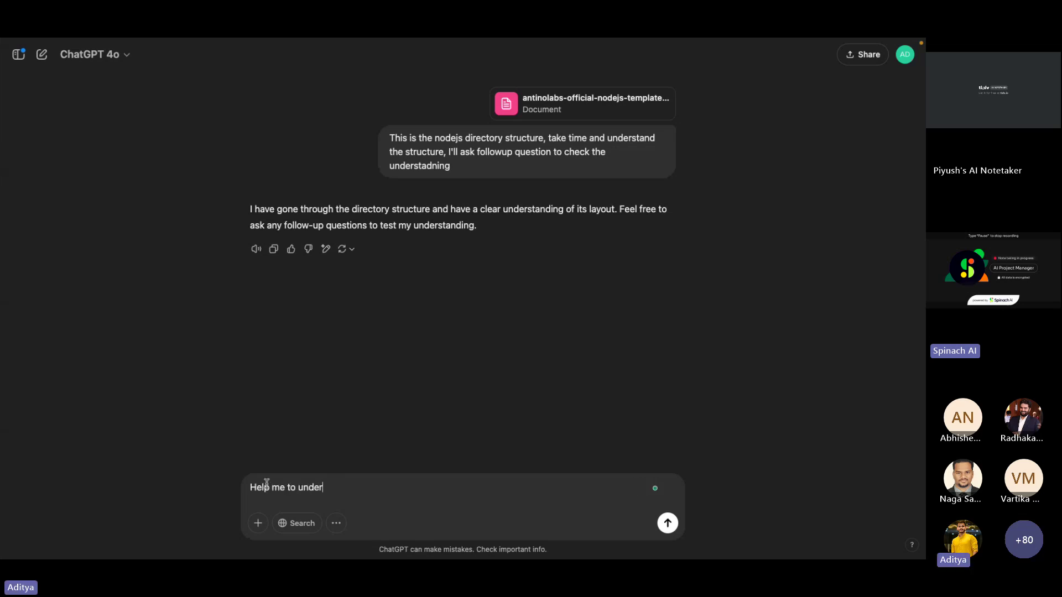
type("stadn the module")
key("Return")
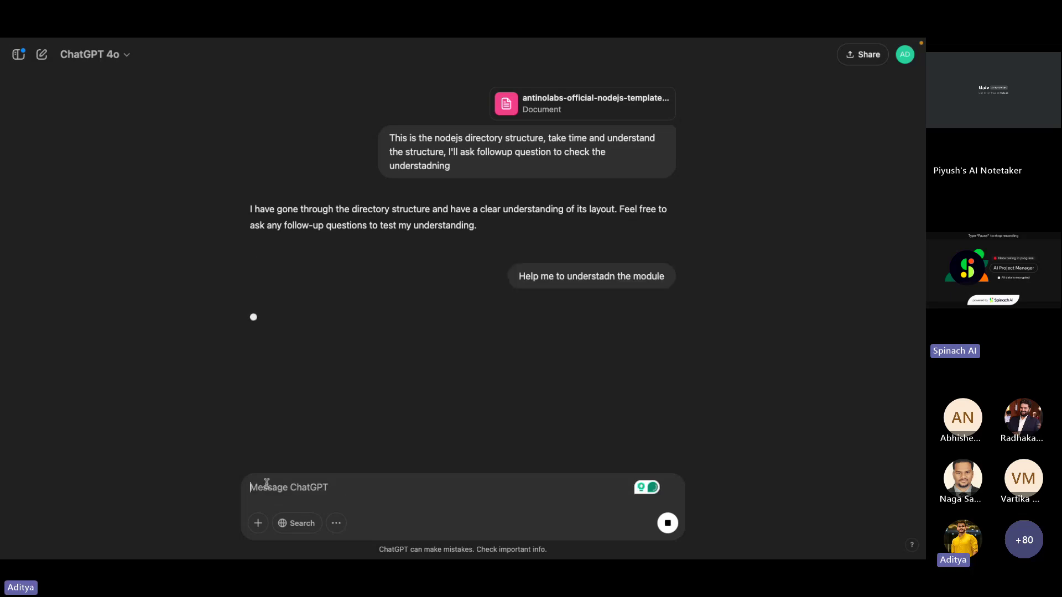
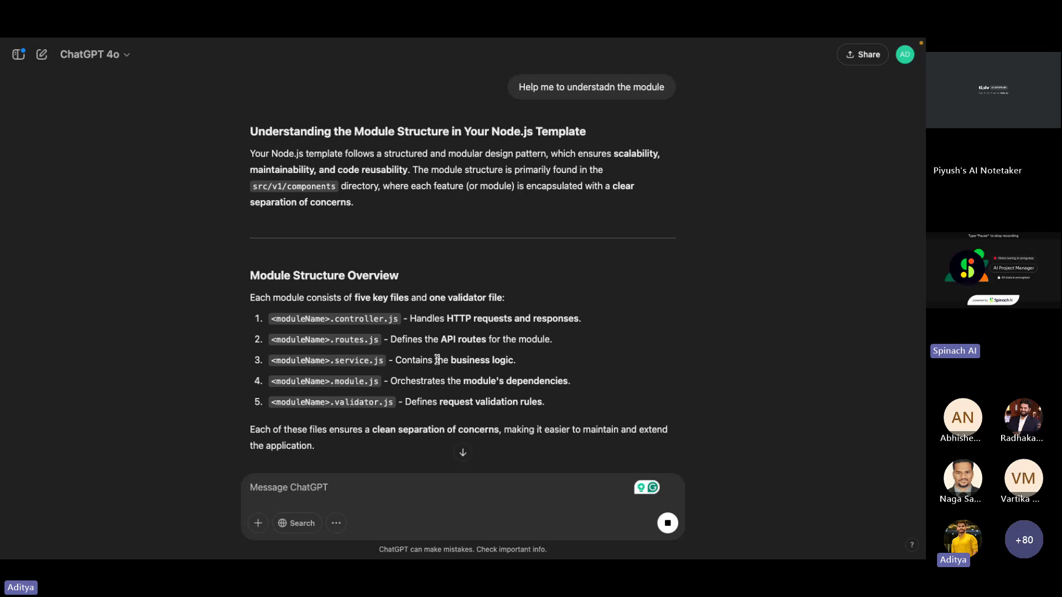
Highlight the reply's five key module files and the controller file's responsibility line
scroll(437, 360, "down", 1)
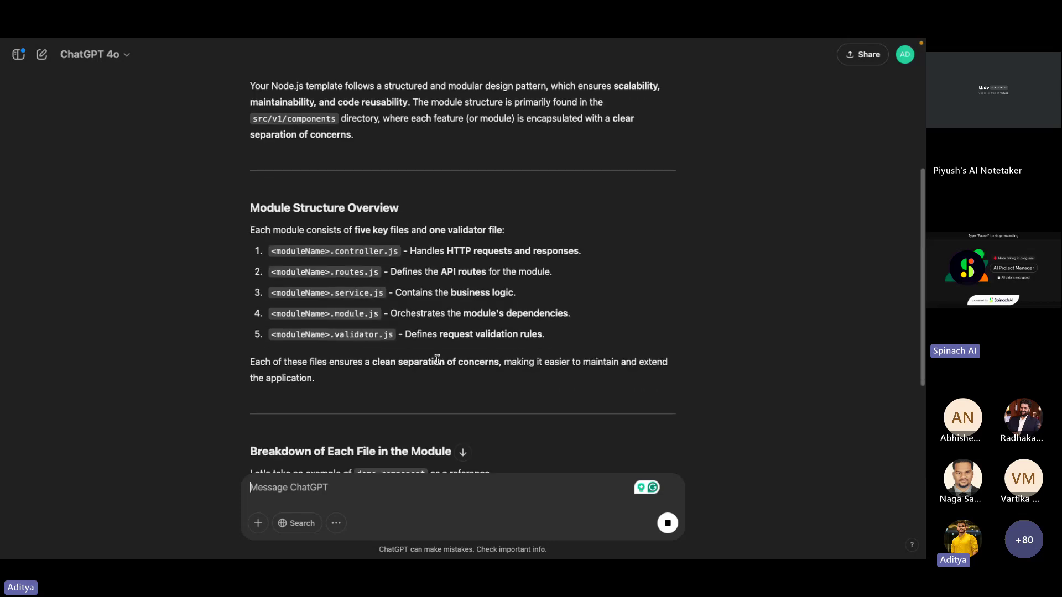
left_click_drag(251, 226, 504, 231)
left_click_drag(319, 250, 382, 336)
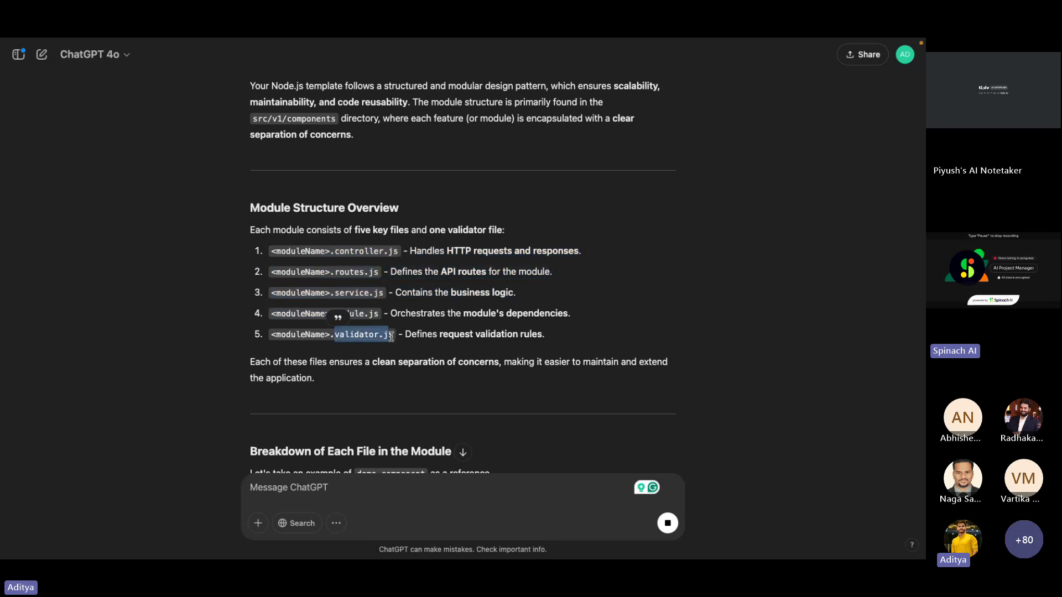
left_click(438, 342)
left_click_drag(424, 255, 535, 338)
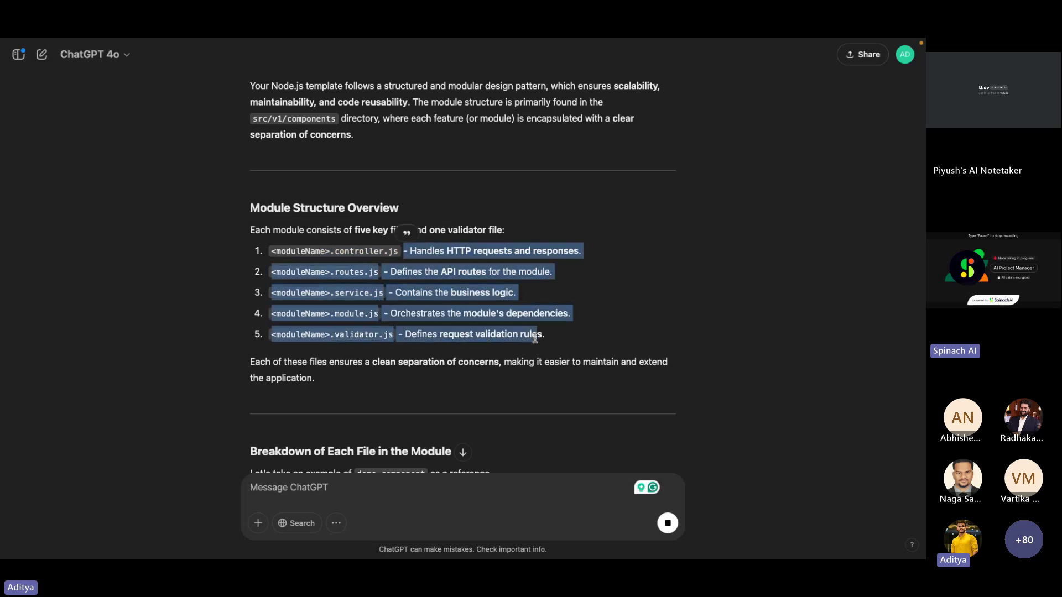
scroll(535, 339, "down", 5)
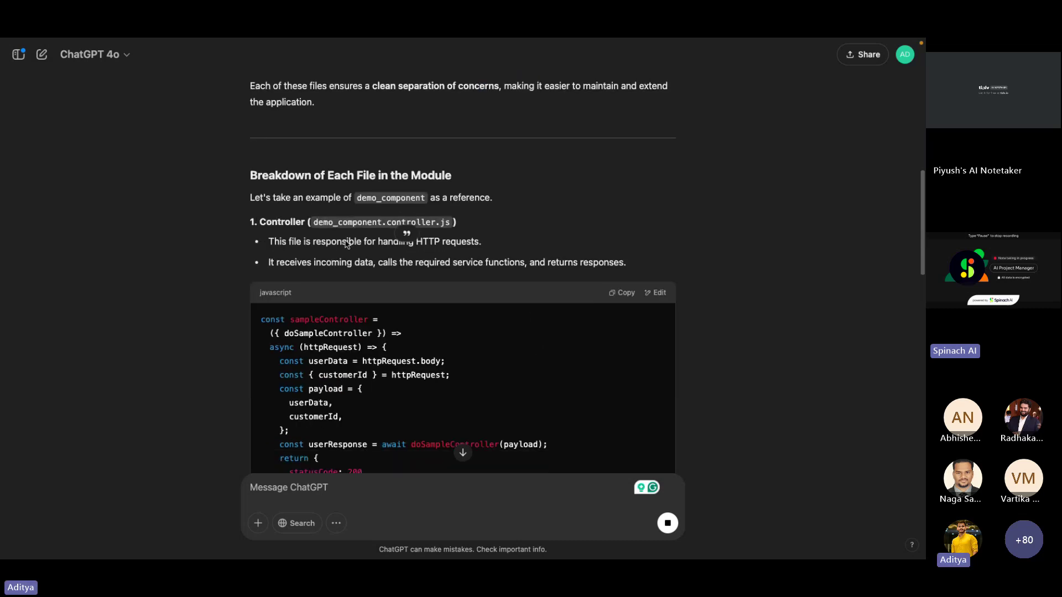
left_click_drag(266, 198, 435, 199)
scroll(289, 191, "down", 1)
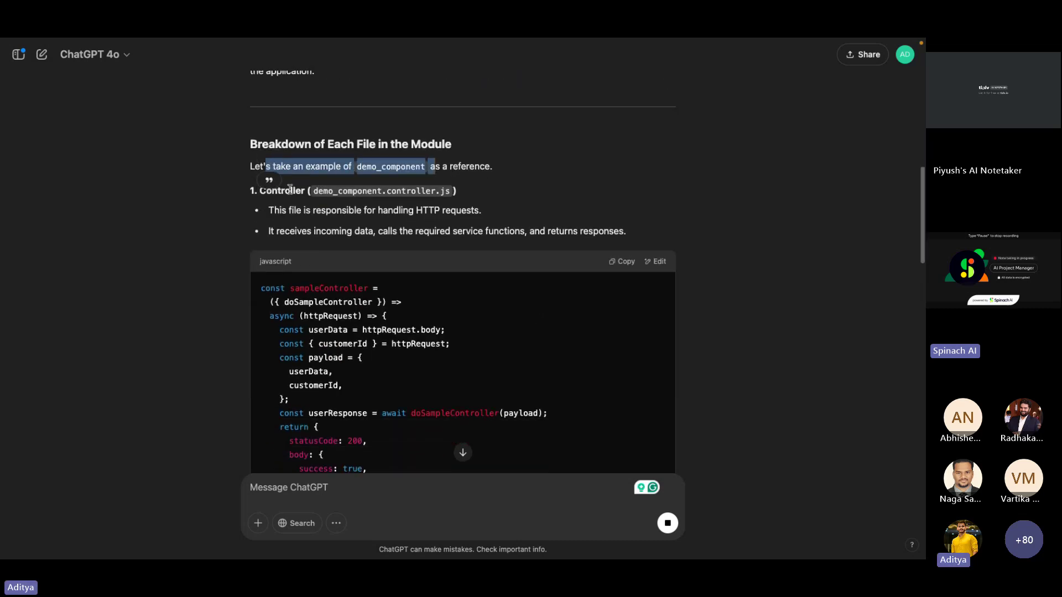
left_click_drag(311, 191, 421, 190)
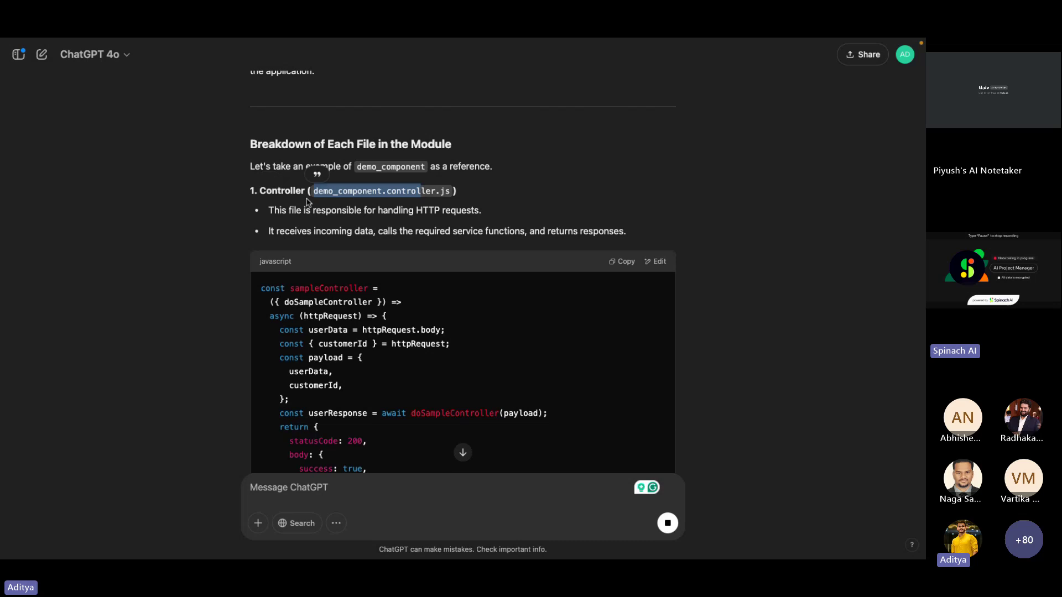
left_click_drag(286, 210, 448, 211)
Read on through the service's business-logic description toward the end of the reply
scroll(448, 211, "down", 8)
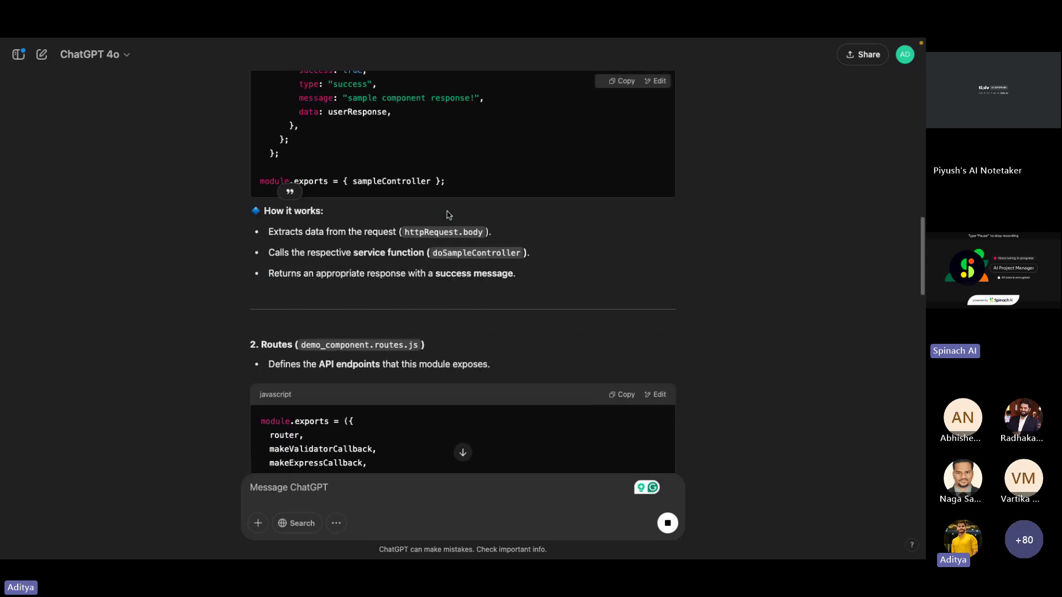
scroll(447, 211, "down", 1)
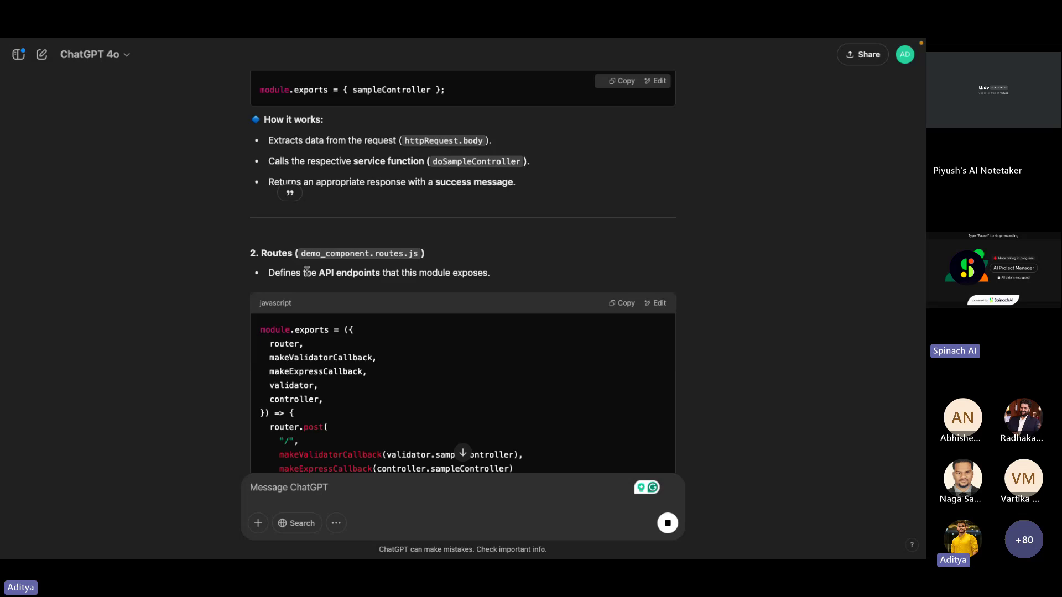
left_click_drag(305, 273, 435, 279)
scroll(435, 280, "down", 9)
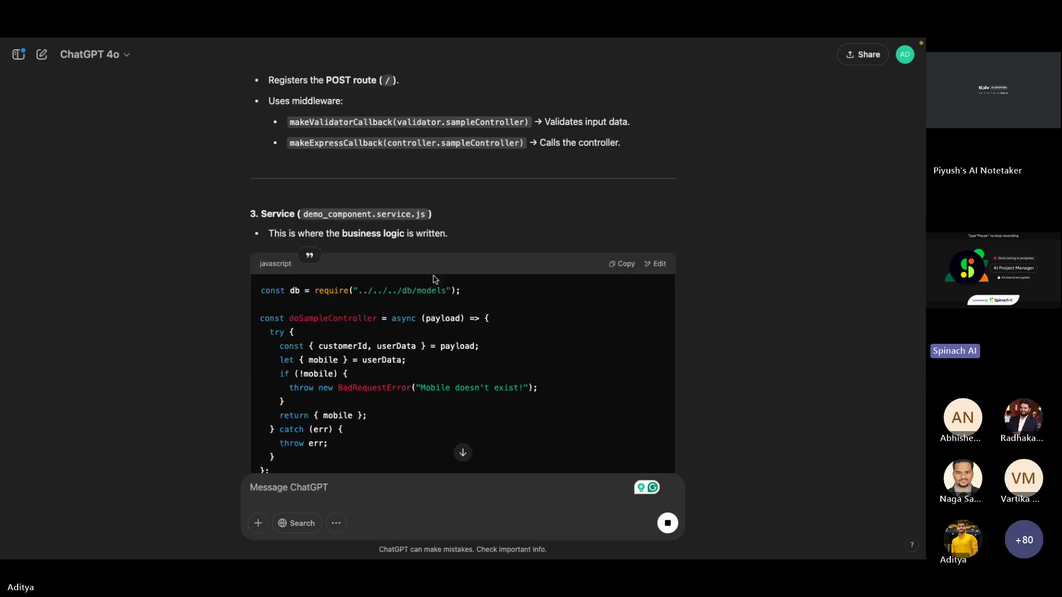
left_click_drag(322, 234, 350, 236)
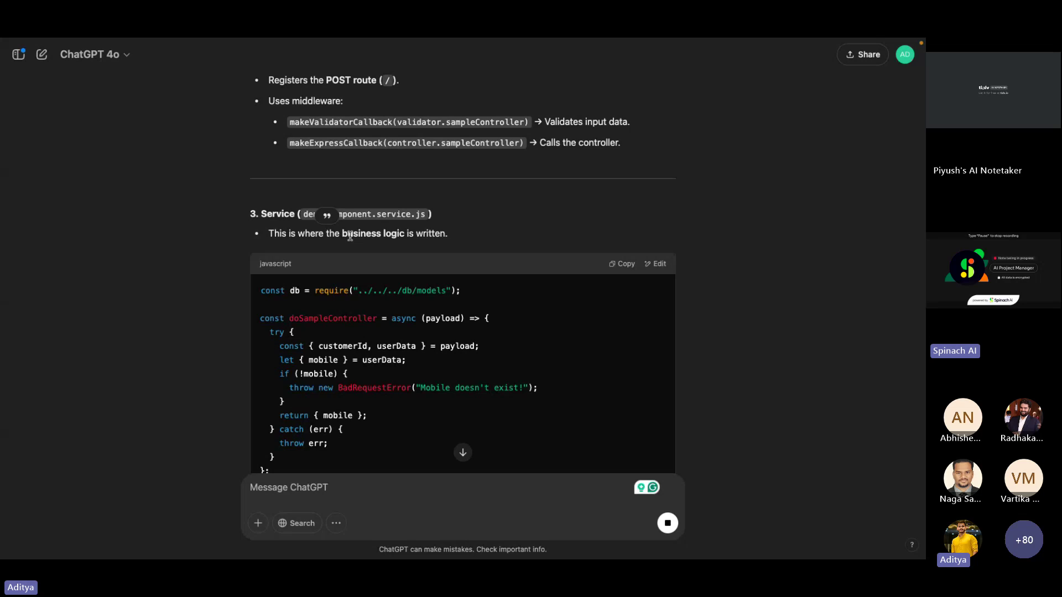
scroll(350, 236, "down", 8)
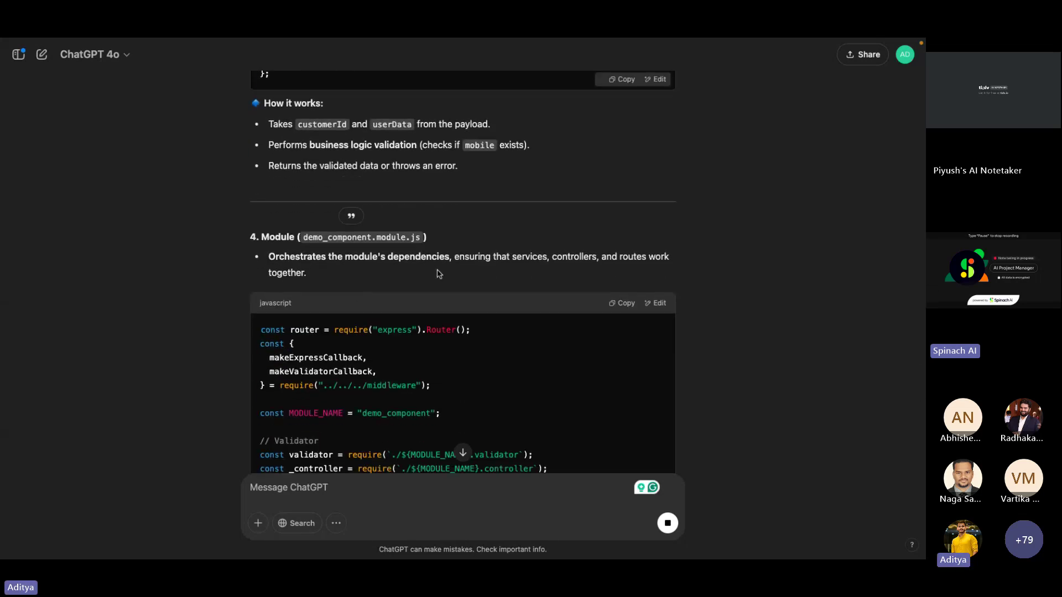
scroll(439, 274, "down", 1)
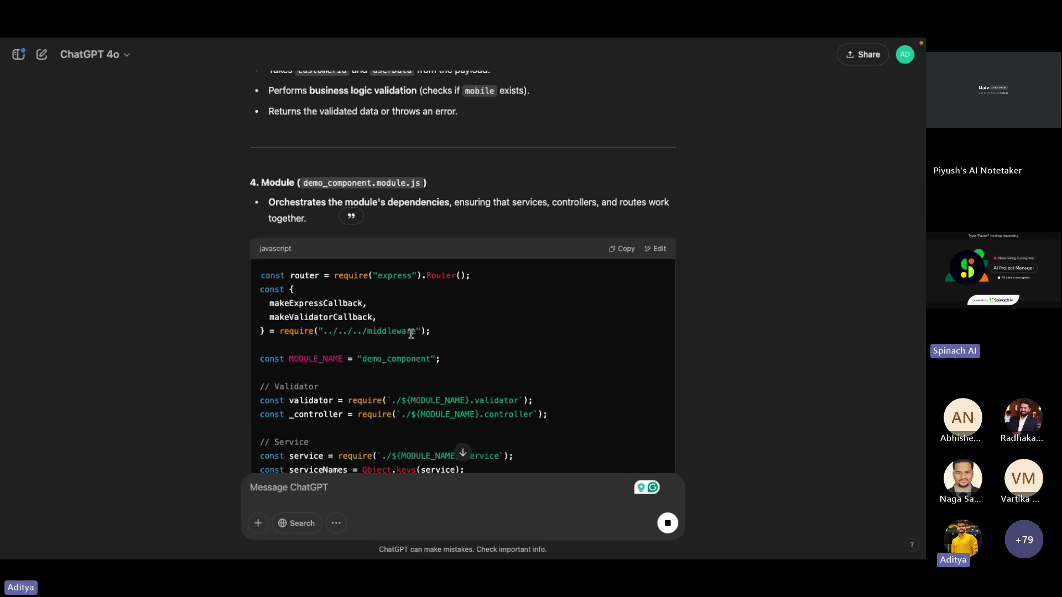
scroll(414, 302, "down", 3)
scroll(415, 301, "up", 3)
scroll(416, 301, "down", 1)
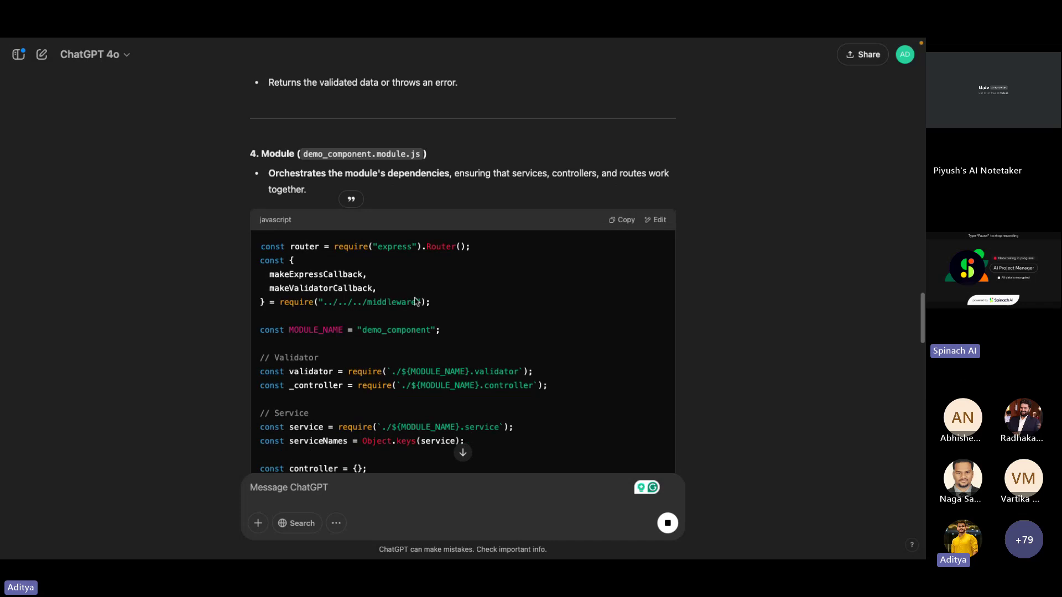
scroll(447, 313, "down", 8)
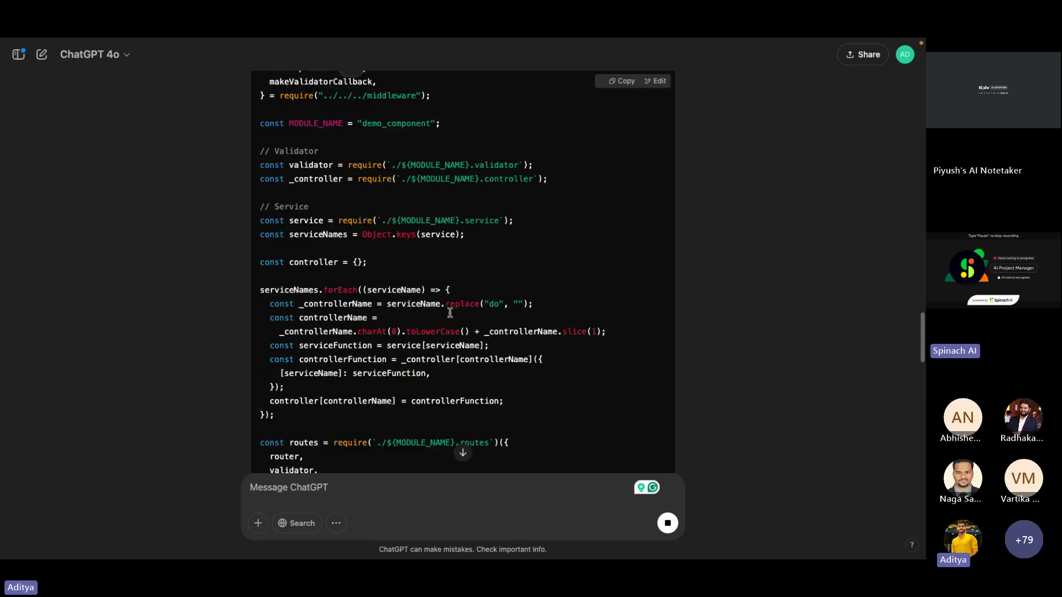
scroll(449, 316, "down", 3)
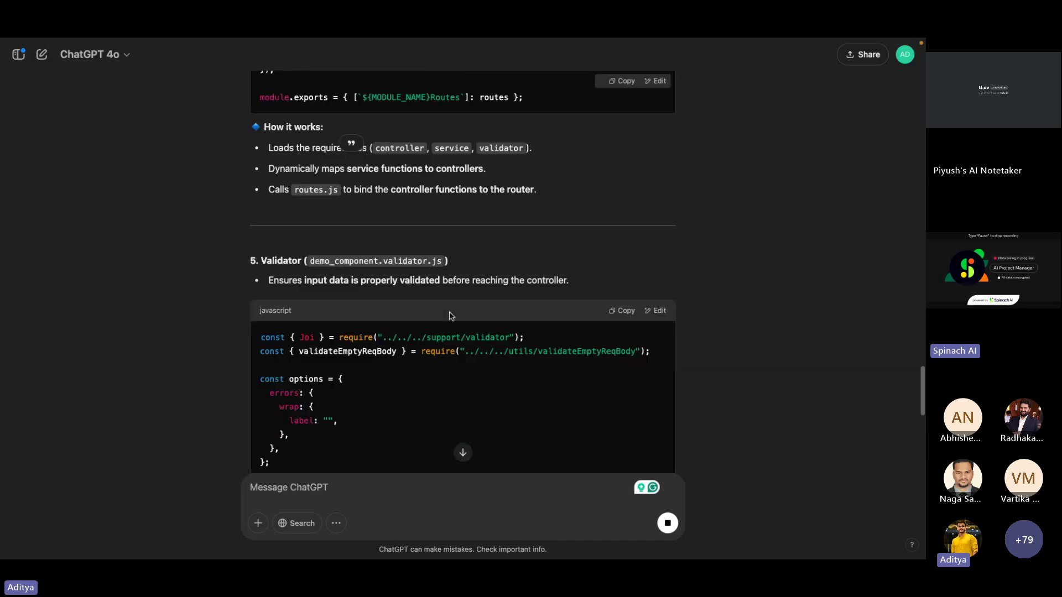
scroll(449, 316, "down", 6)
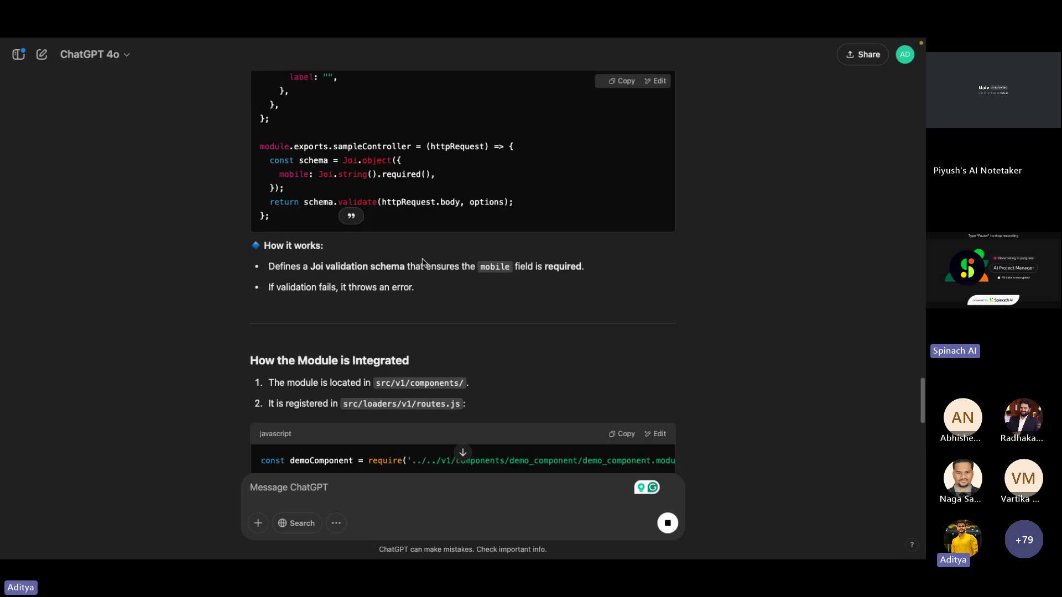
scroll(423, 263, "down", 10)
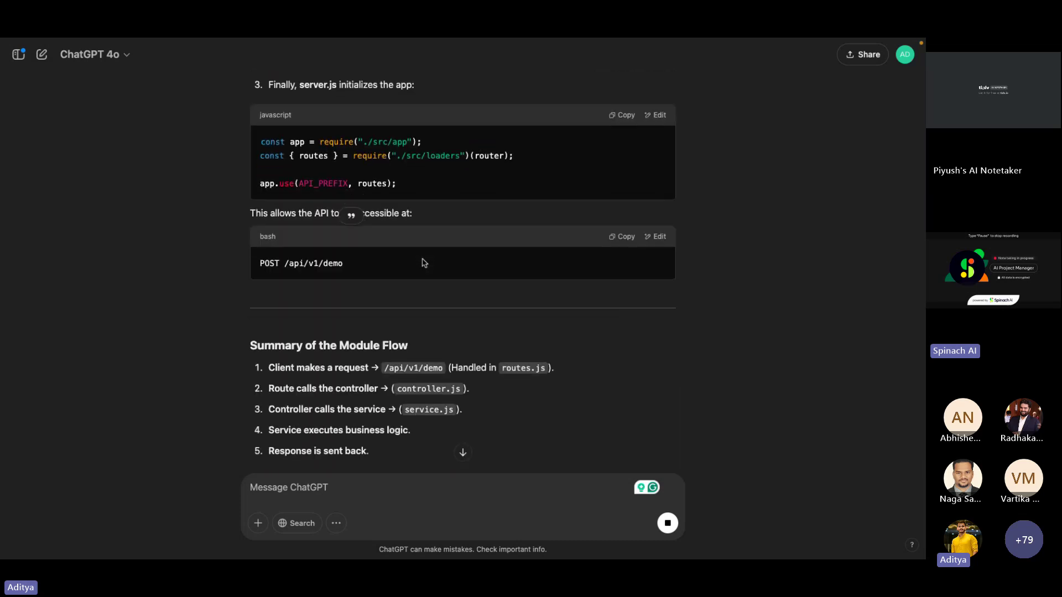
scroll(318, 396, "down", 4)
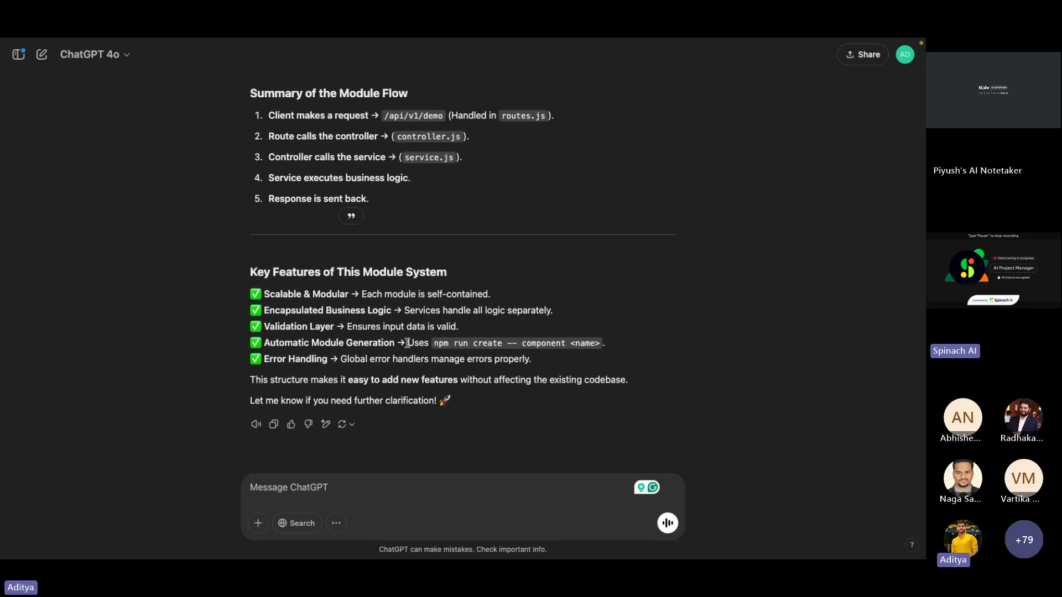
Highlight the npm run create command, then ask 'Help me to understadn the controller and service'
left_click_drag(408, 343, 447, 344)
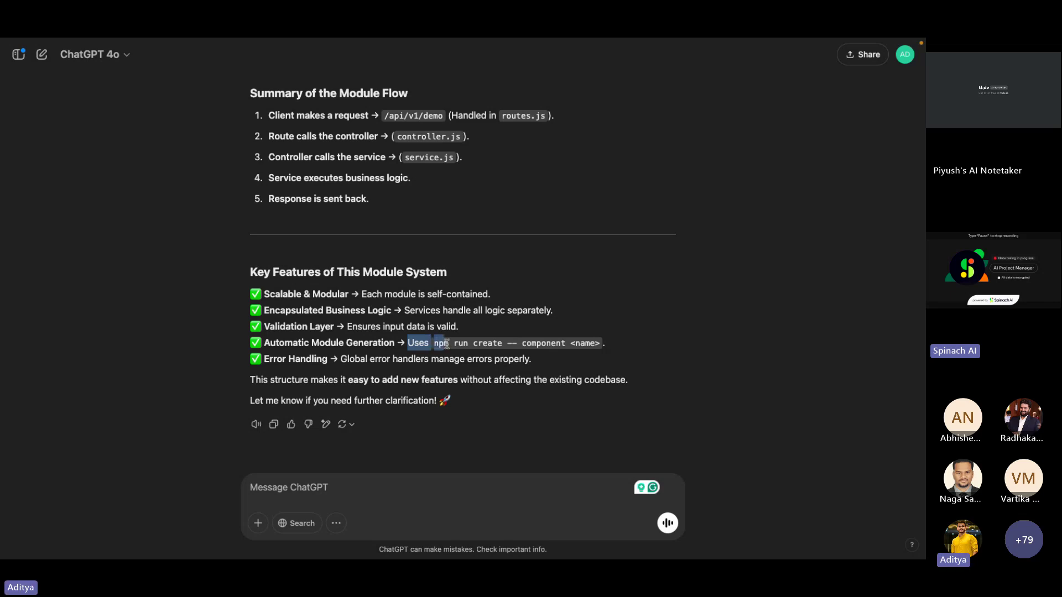
left_click_drag(447, 343, 570, 344)
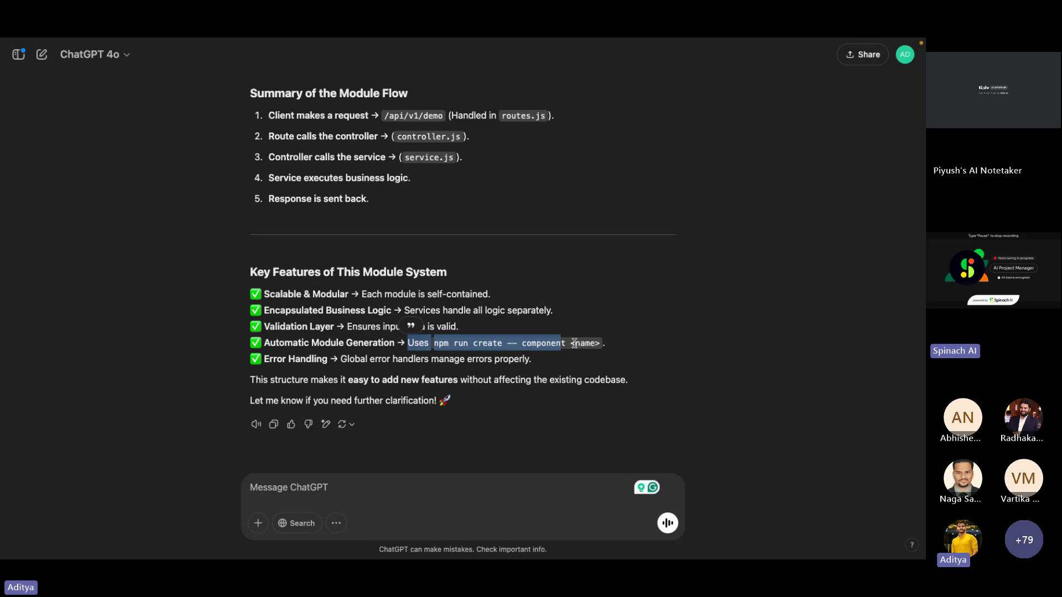
left_click(574, 344)
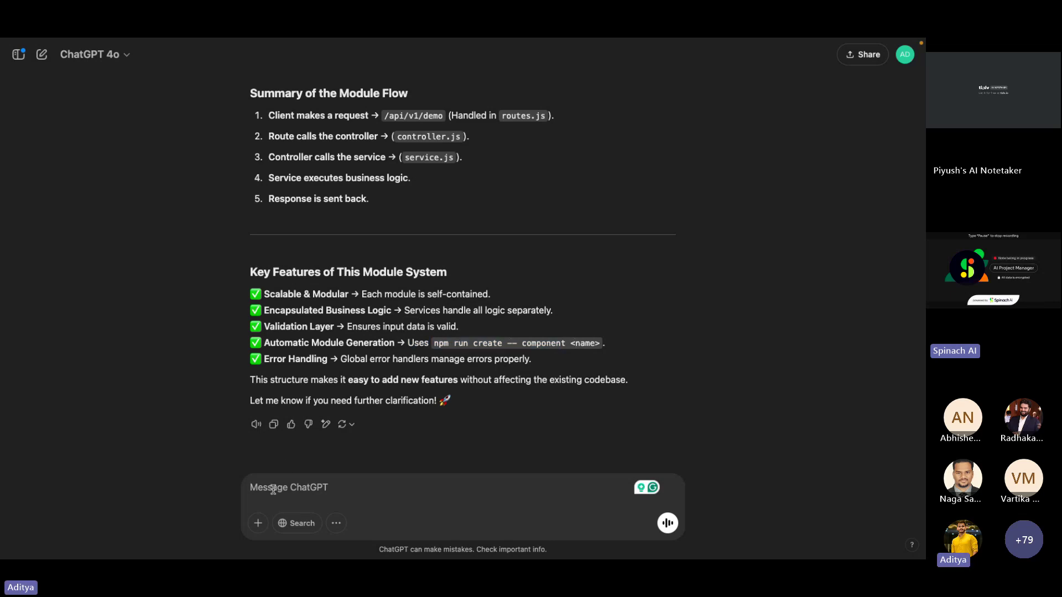
type("Help me to un")
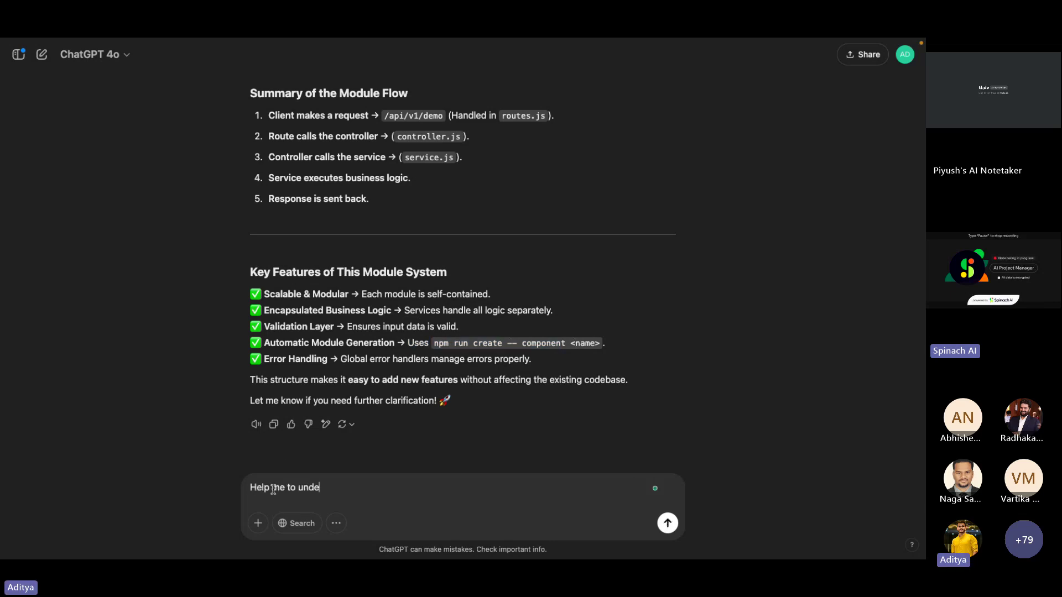
type("derstadn the controller and service")
key("Return")
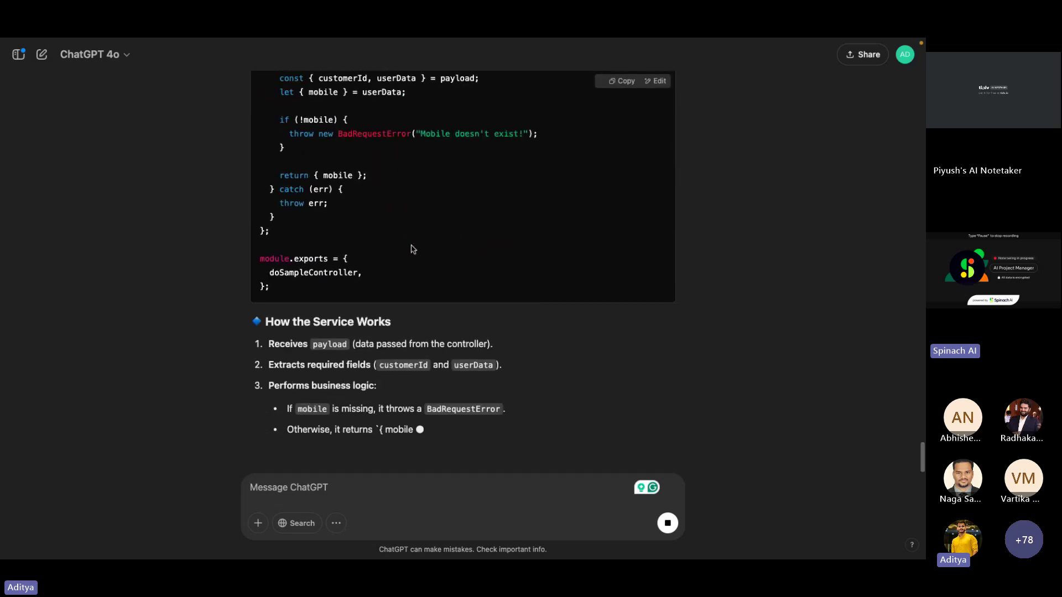
Highlight the demo_component.service.js code while reading its explanation
scroll(412, 249, "up", 3)
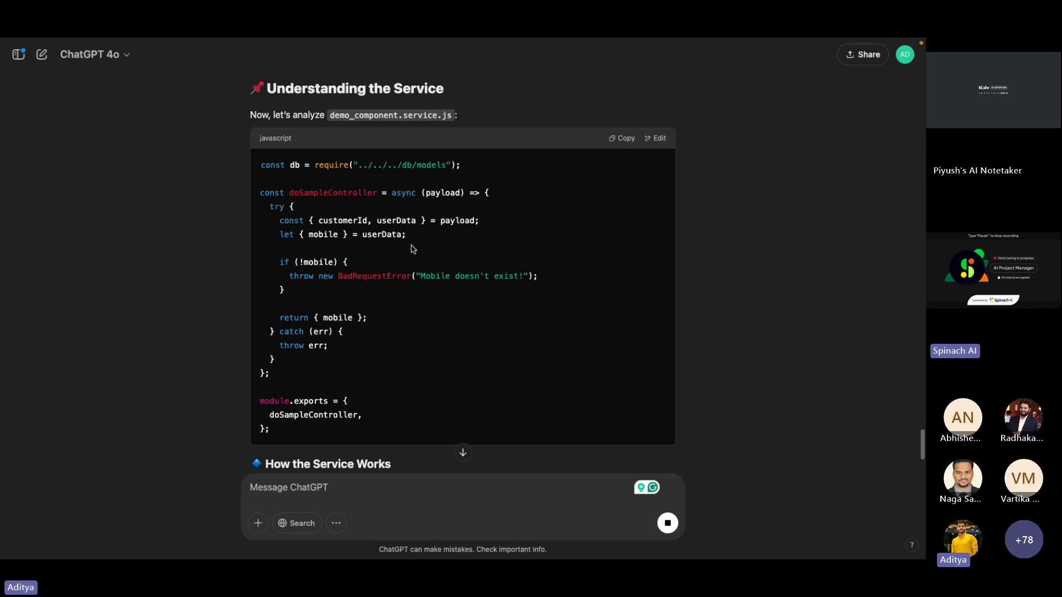
left_click_drag(256, 170, 327, 434)
scroll(355, 379, "down", 3)
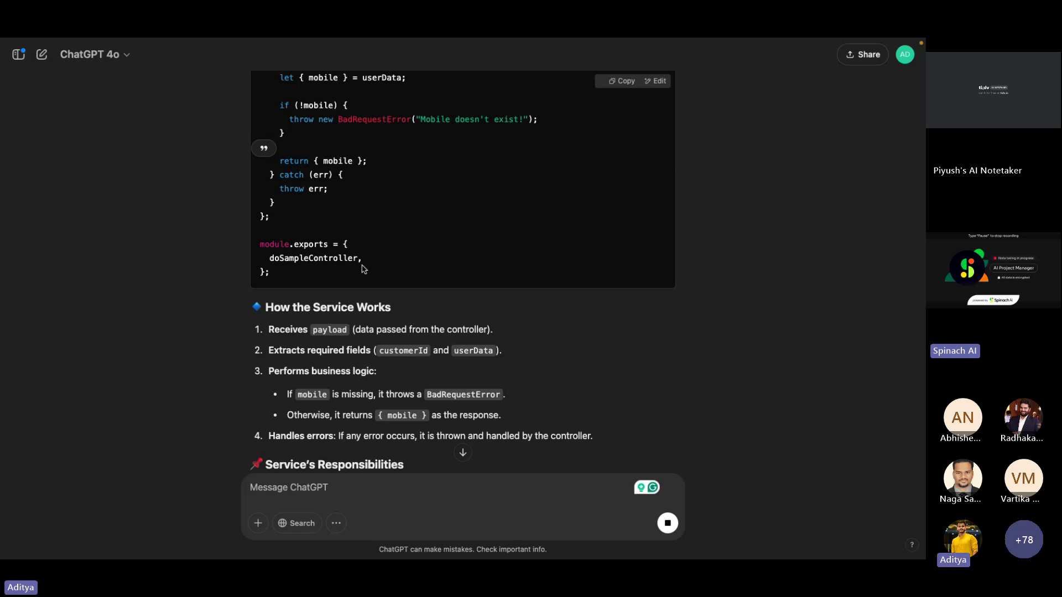
scroll(390, 342, "down", 3)
scroll(390, 343, "down", 8)
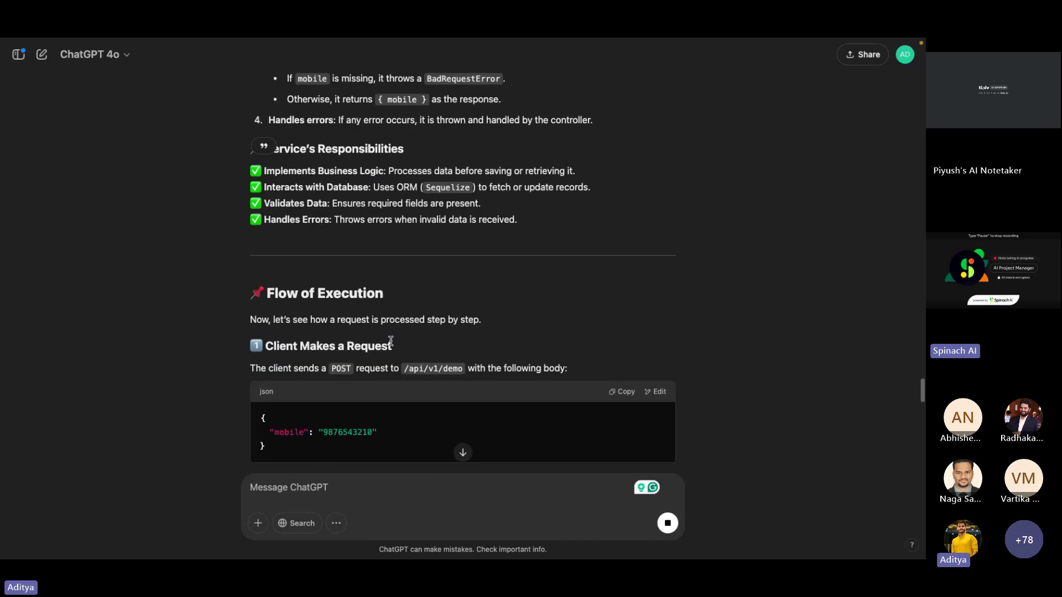
scroll(391, 341, "down", 6)
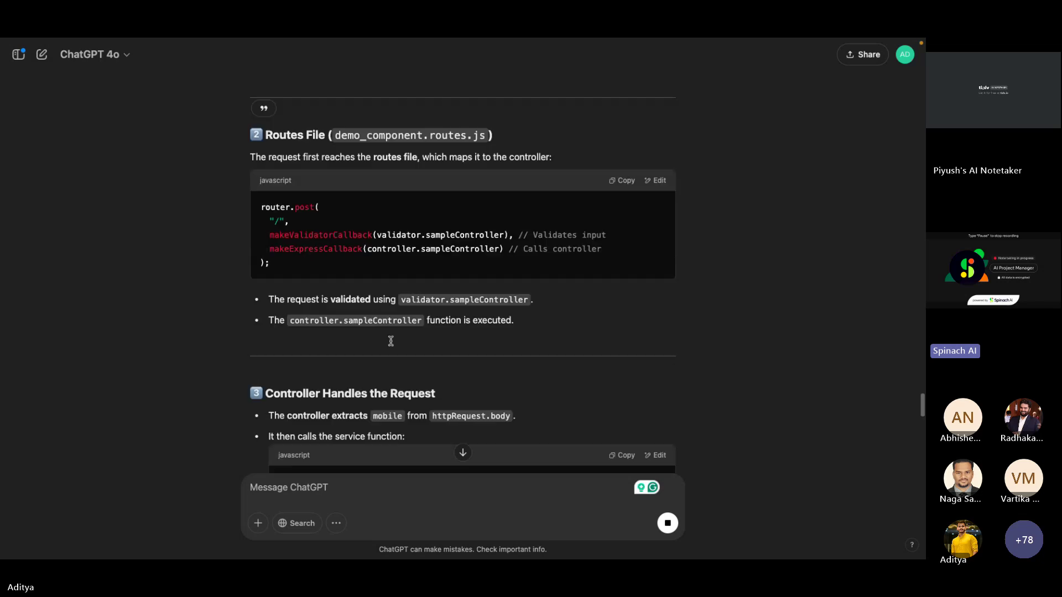
scroll(390, 342, "down", 5)
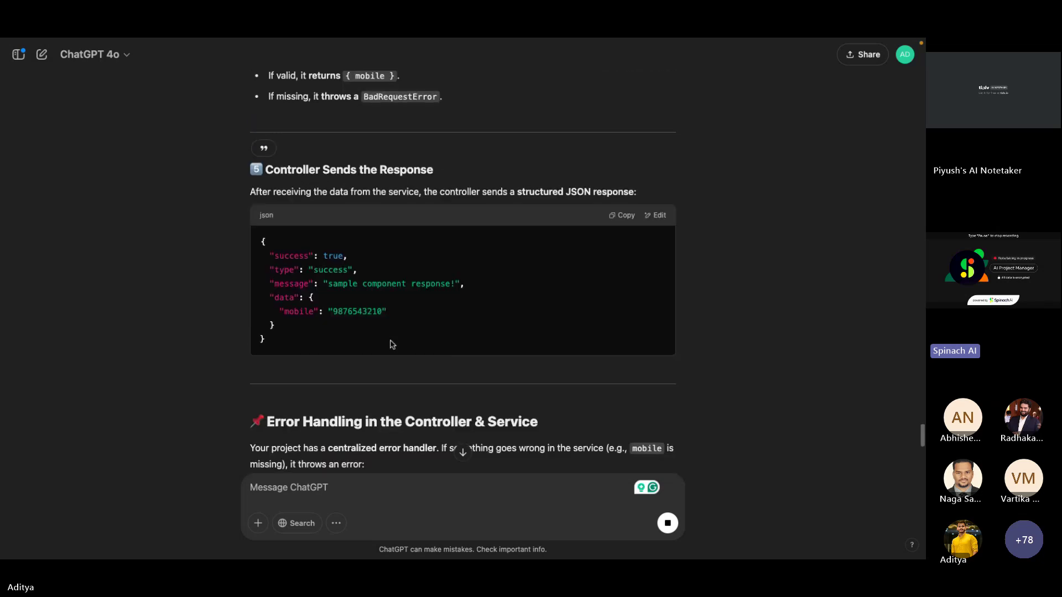
scroll(390, 343, "down", 10)
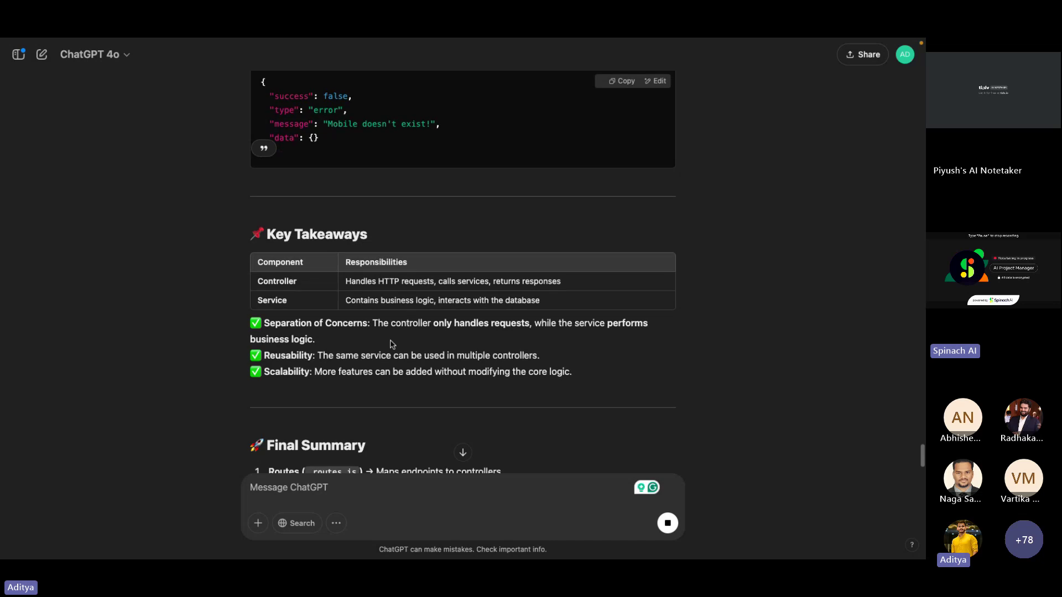
Highlight the Controller, Service, Separation of Concerns and Reusability takeaways before the Final Summary
left_click_drag(263, 281, 434, 301)
left_click_drag(313, 327, 354, 324)
left_click_drag(262, 355, 444, 371)
scroll(371, 341, "down", 3)
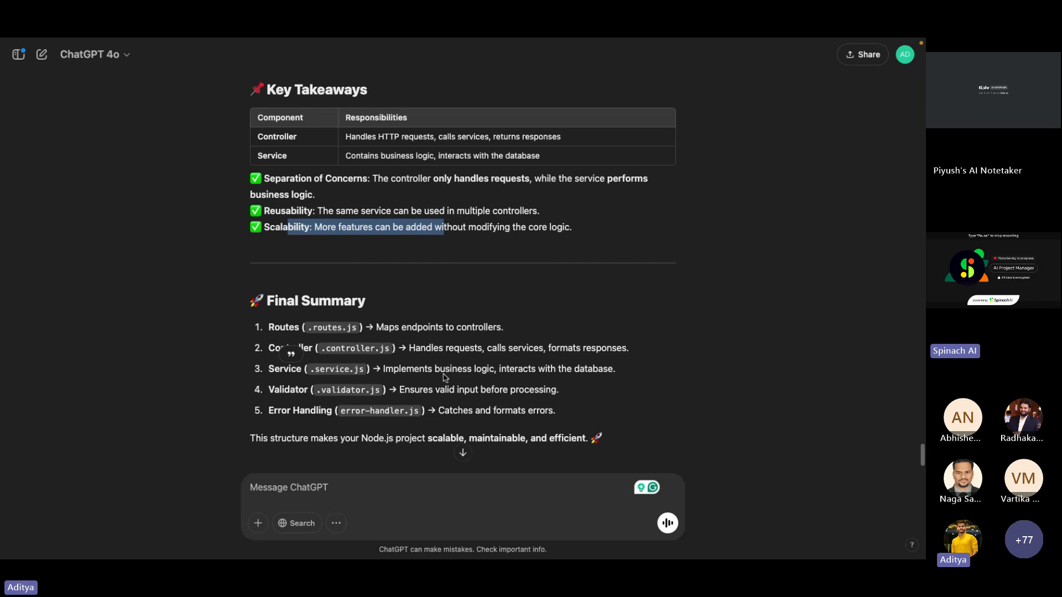
scroll(454, 409, "down", 2)
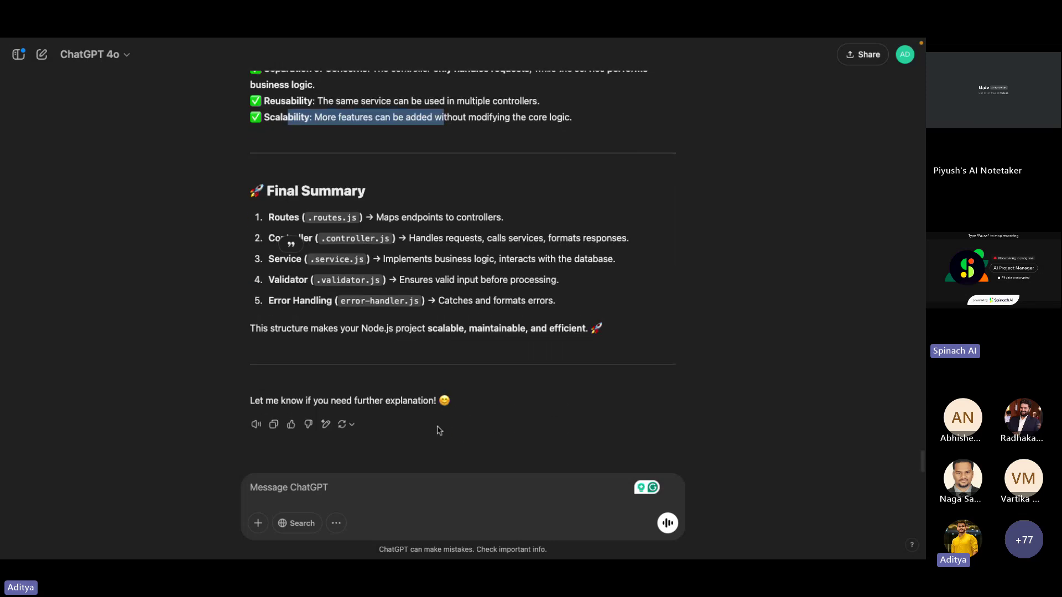
left_click(302, 488)
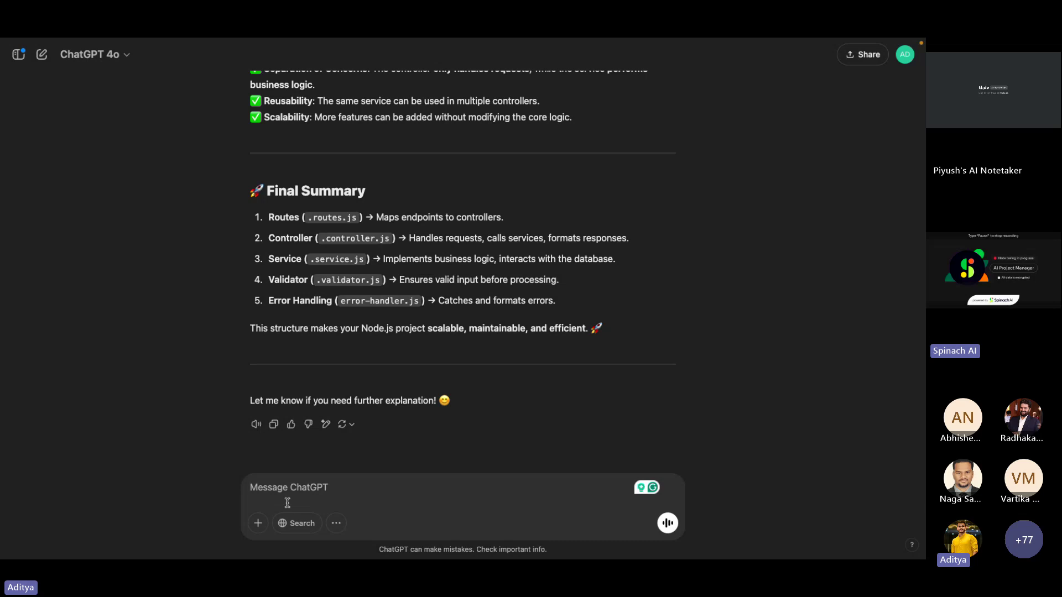
Request a 100ms audio call implementation with per-minute wallet deduction and platform owner commission
type("Implent")
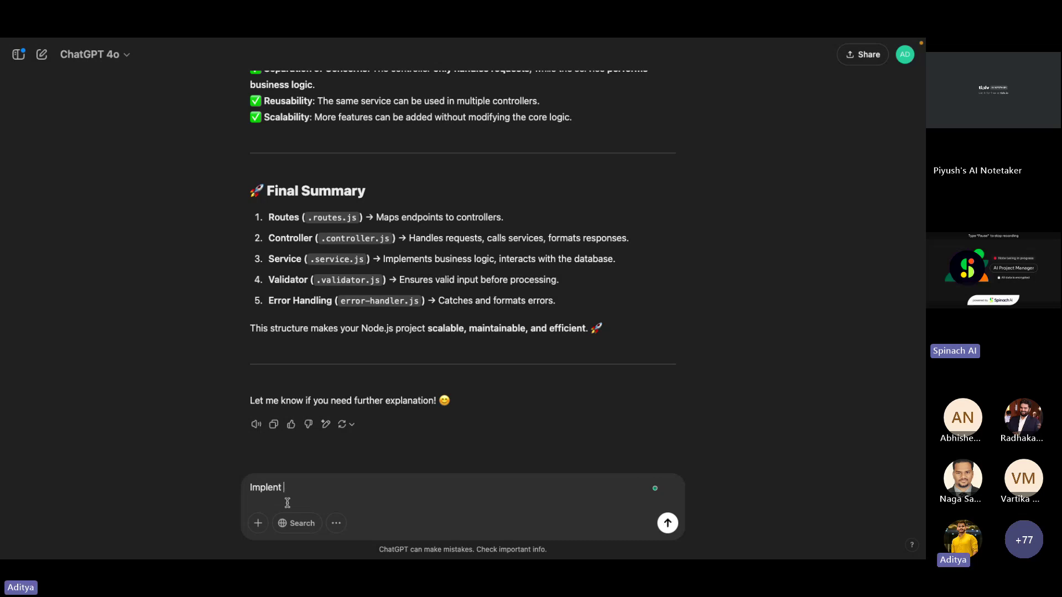
key("BackSpace")
key("BackSpace")
key("BackSpace")
type("ment the 100ms for")
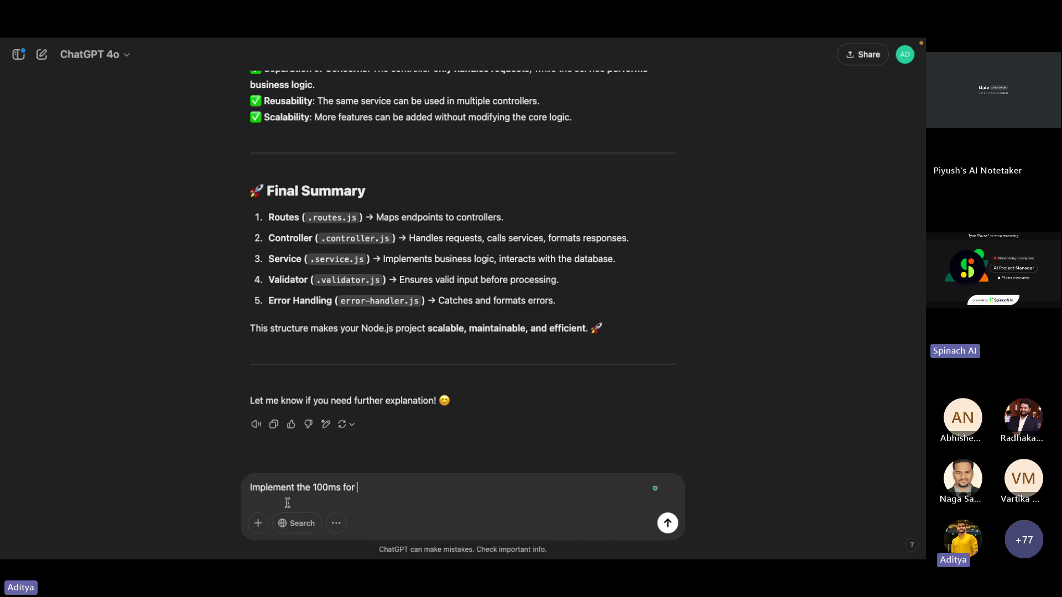
type(" auid")
key("BackSpace")
key("BackSpace")
type("dio")
key("BackSpace")
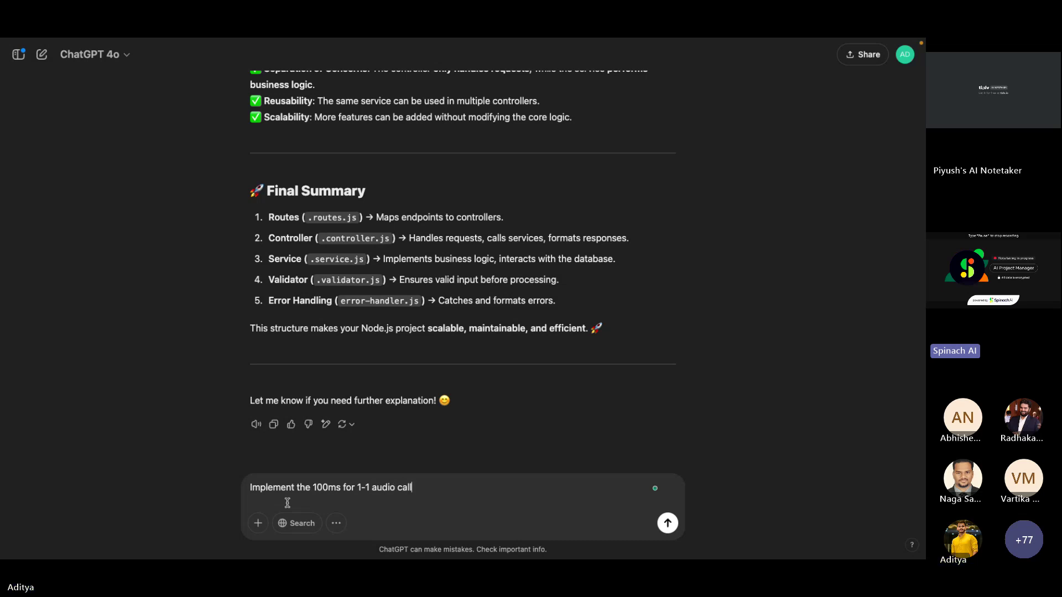
type("call,")
type("dedu")
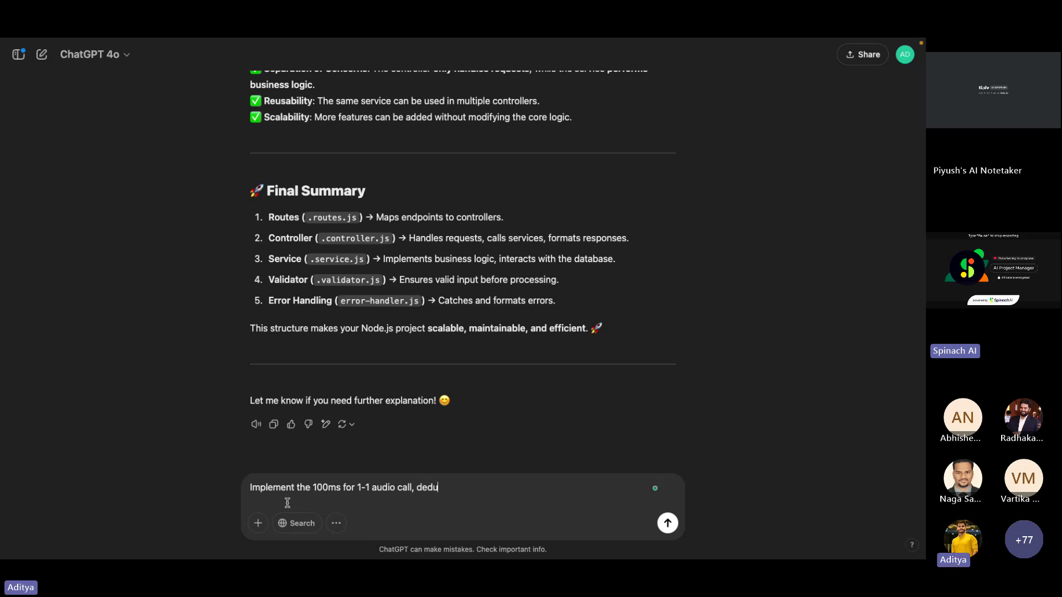
type("ct ")
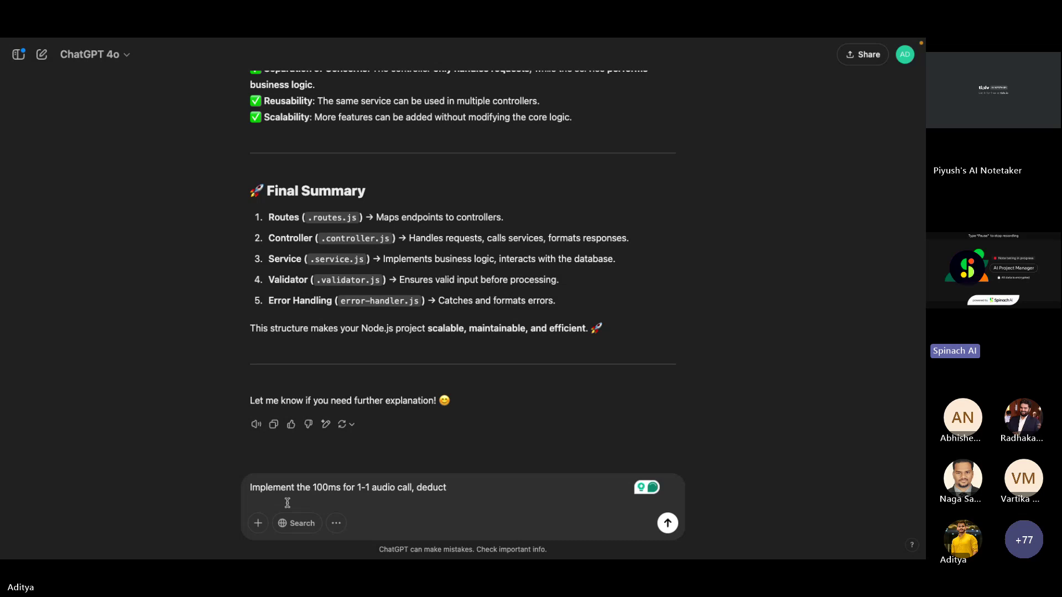
type("the wallet")
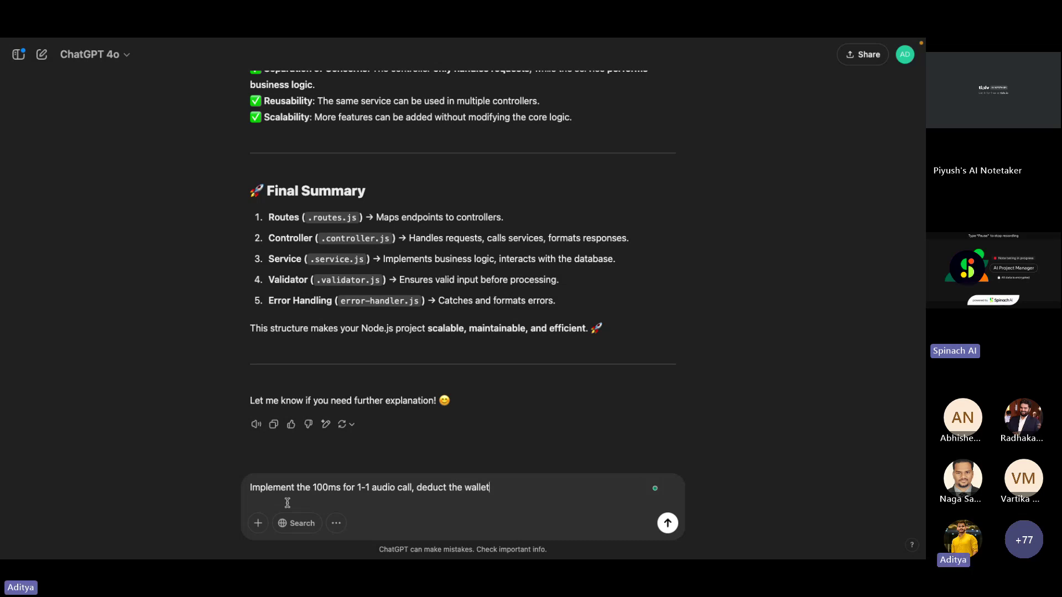
type(" for per minute")
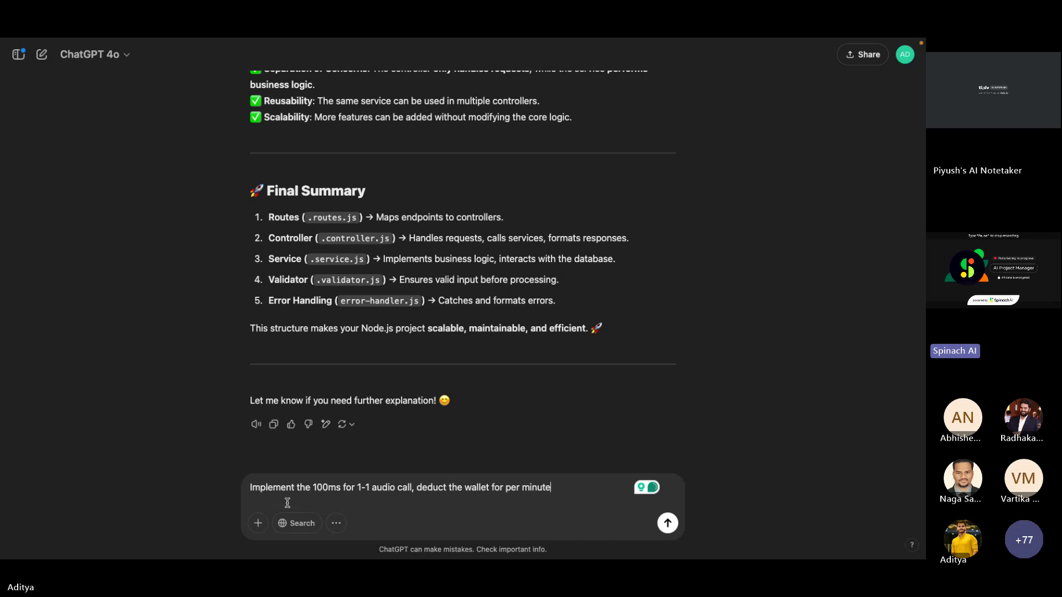
type("s and add")
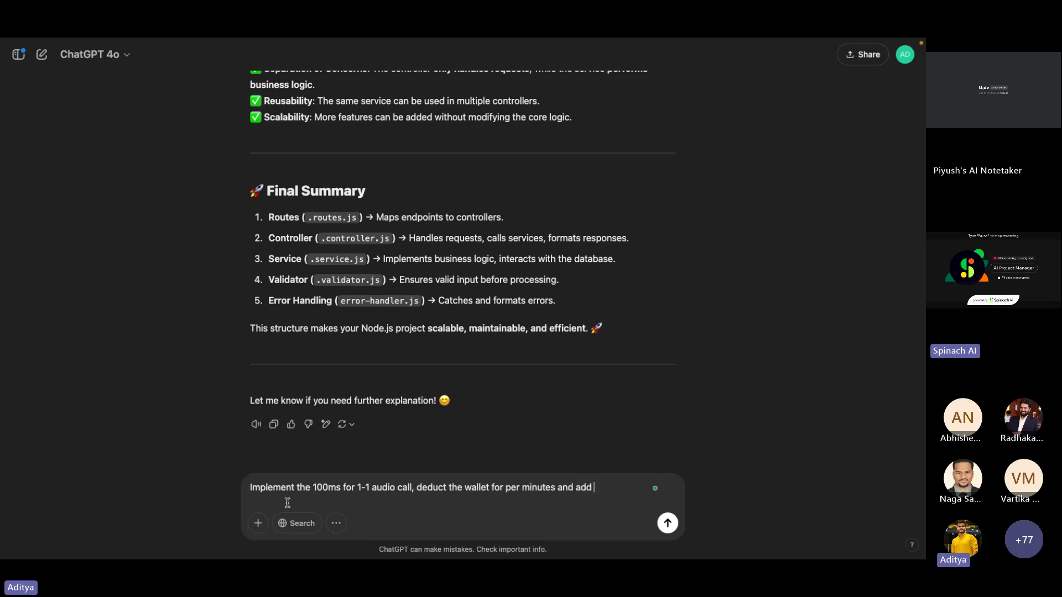
type(" pla")
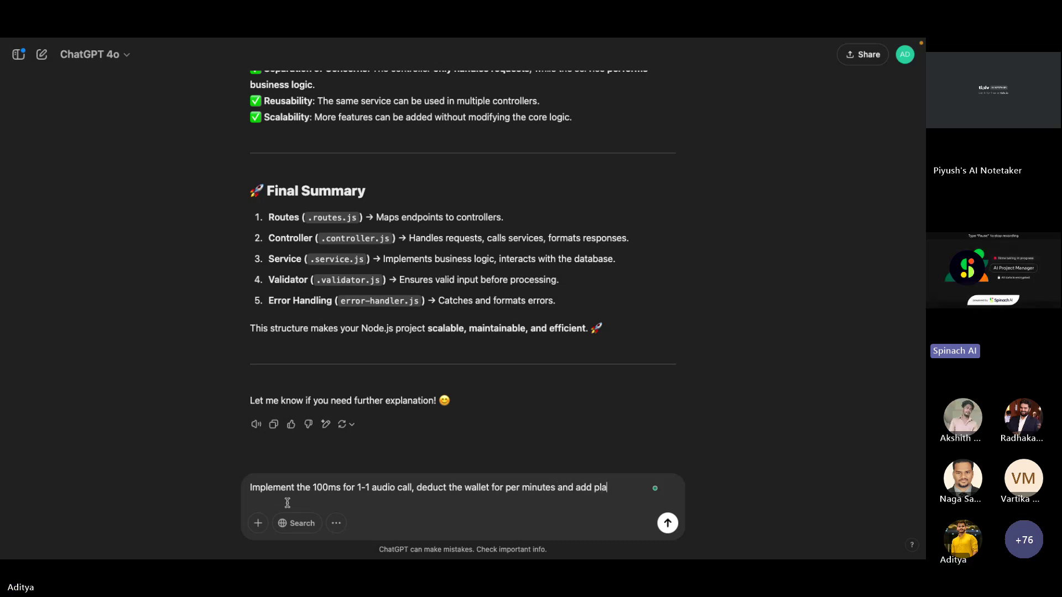
type("tform owner commi")
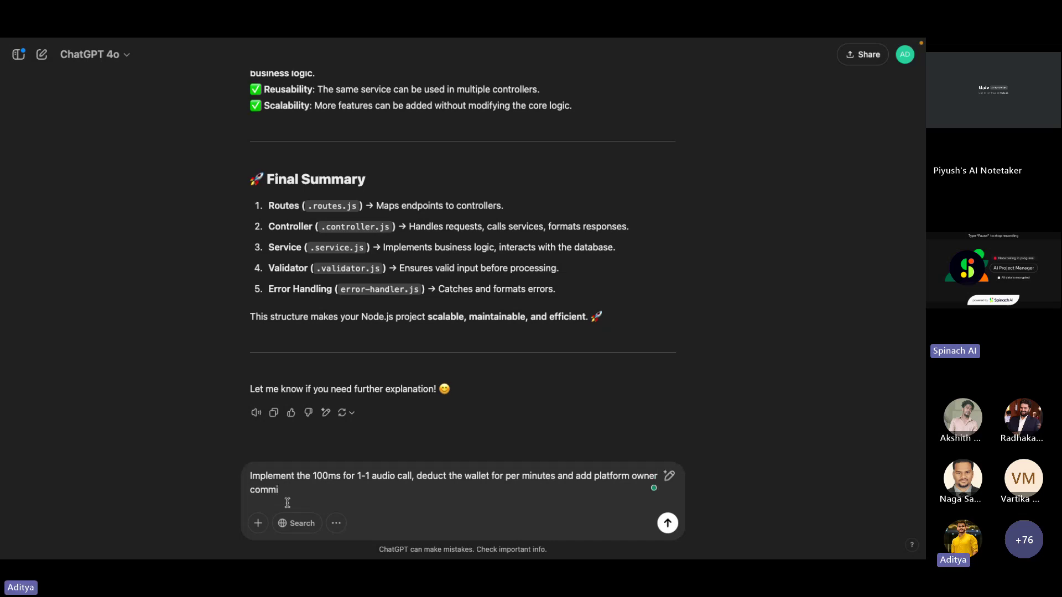
type("ssion as wel")
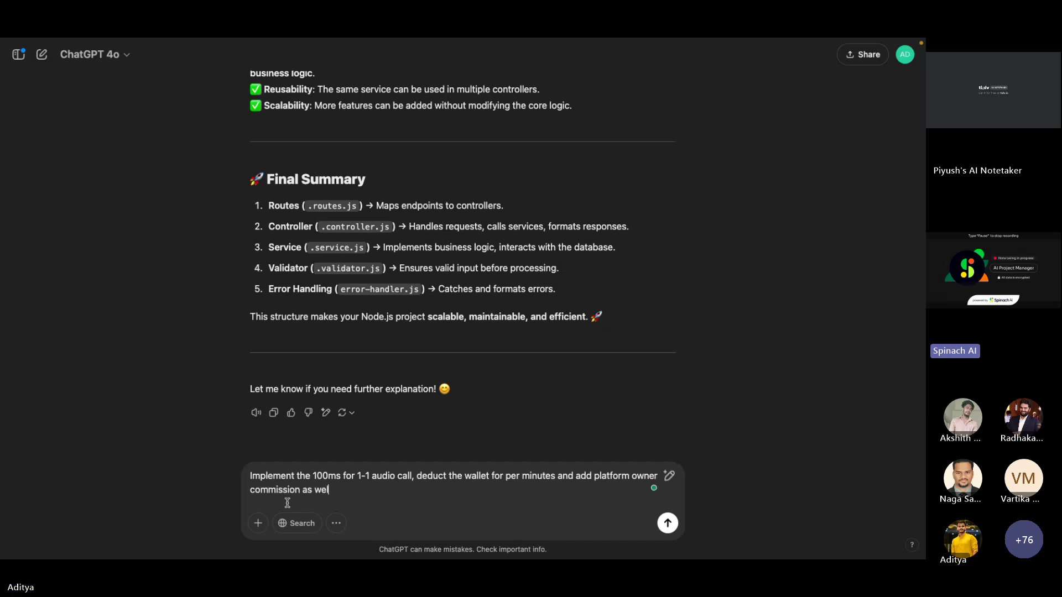
type("l")
key("Return")
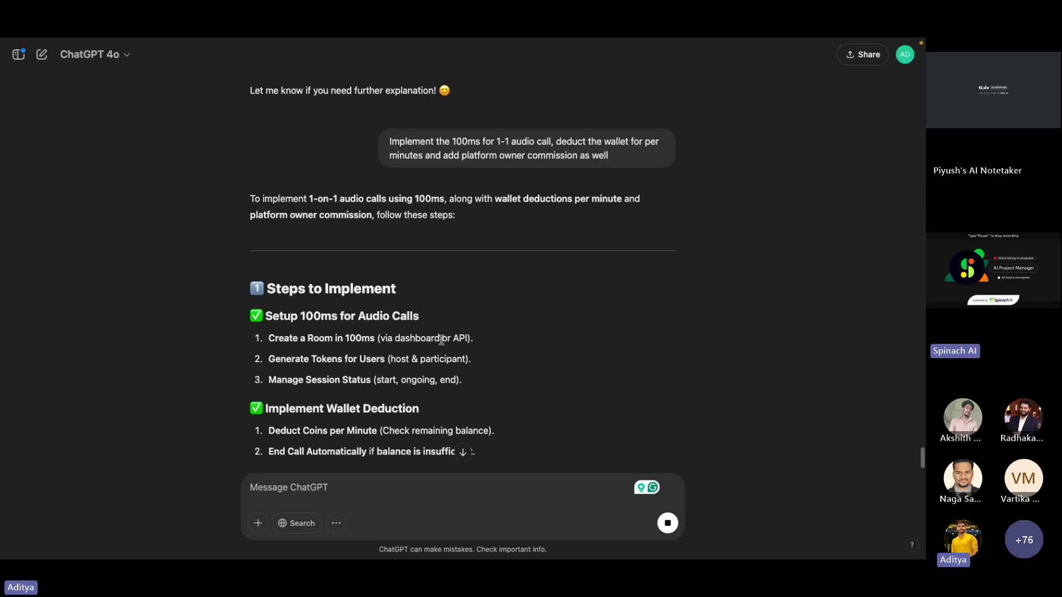
Mark the steps: create 100ms room, manage session status, deduct coins per minute, end call, deduct agent earnings
left_click_drag(297, 338, 366, 337)
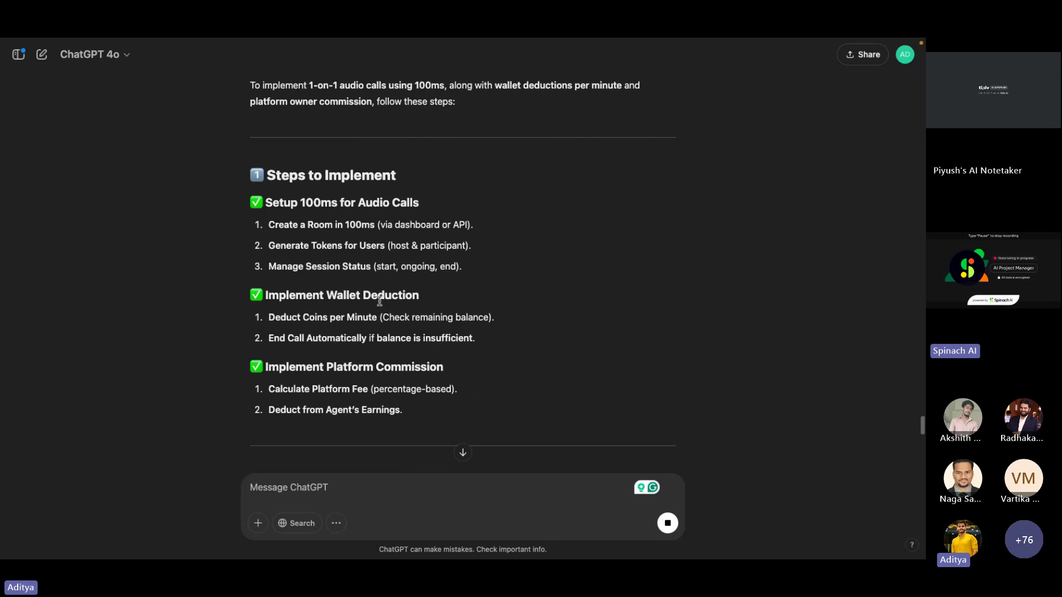
left_click_drag(287, 267, 380, 268)
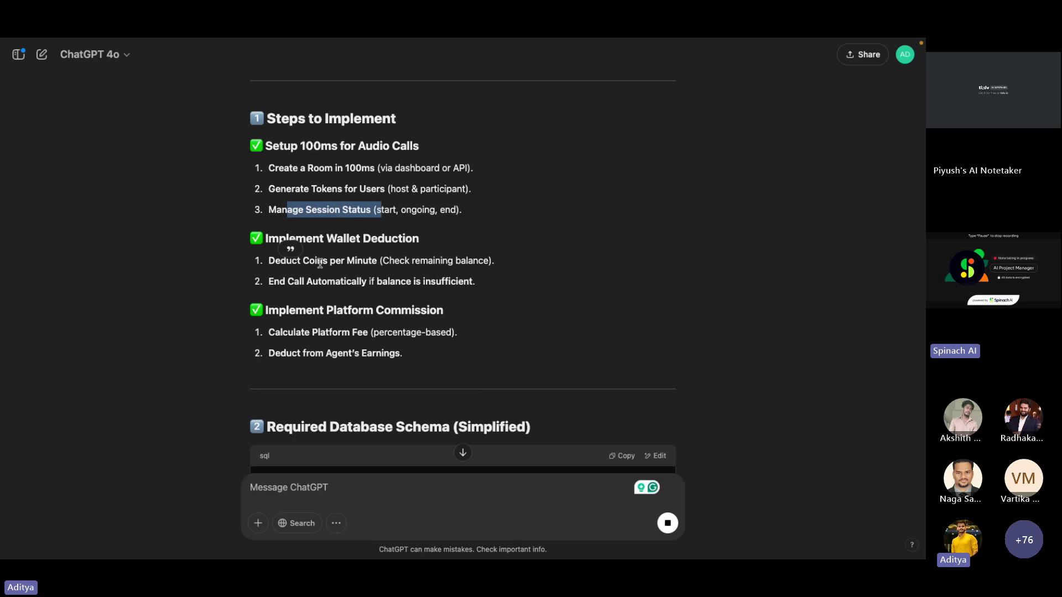
left_click_drag(322, 262, 365, 260)
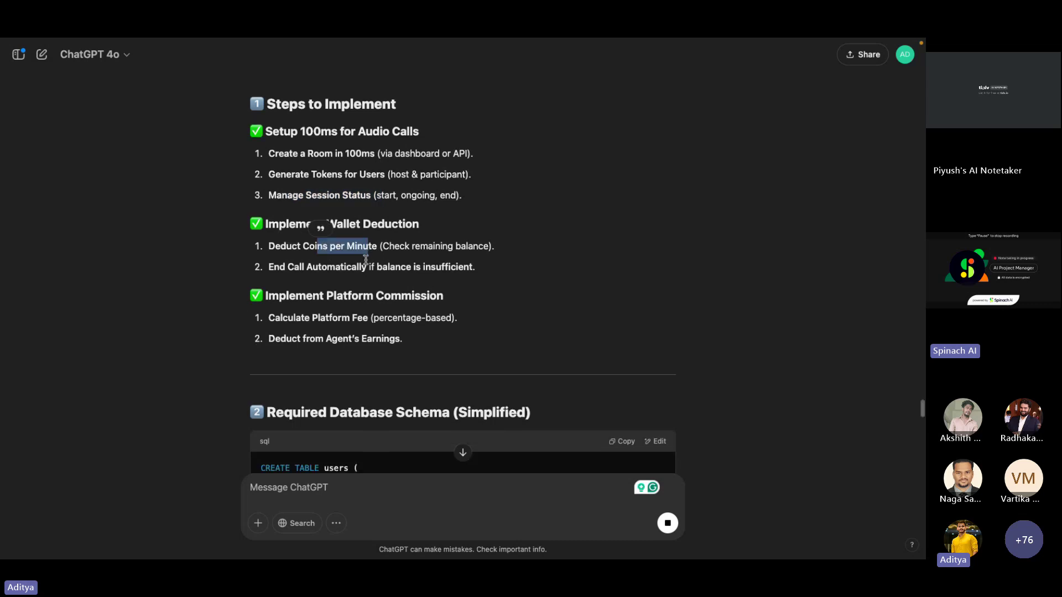
left_click_drag(279, 266, 444, 265)
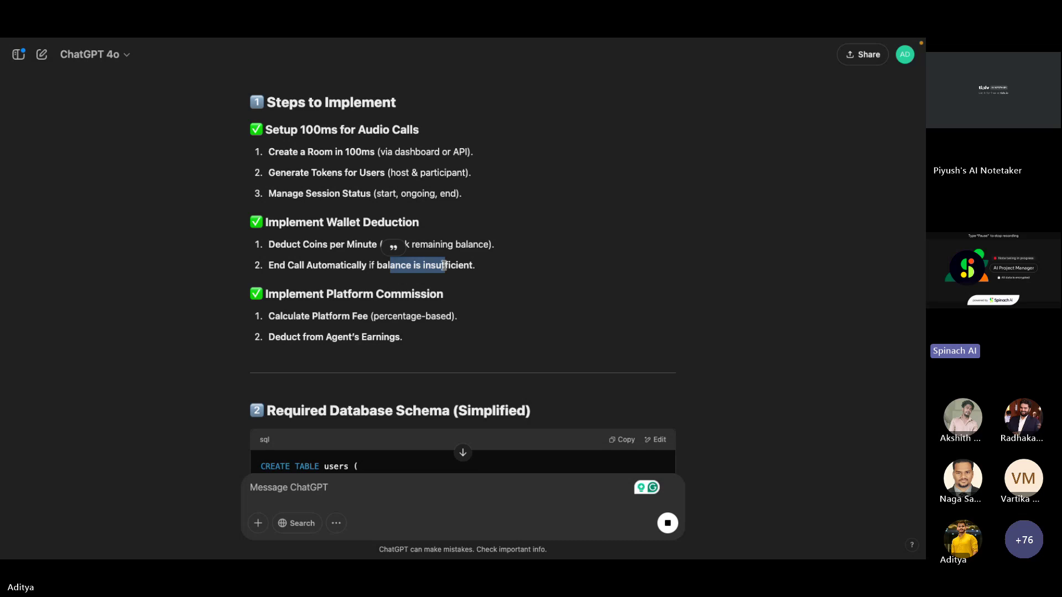
scroll(444, 266, "down", 2)
left_click_drag(283, 219, 372, 219)
left_click_drag(279, 239, 399, 240)
scroll(408, 323, "down", 2)
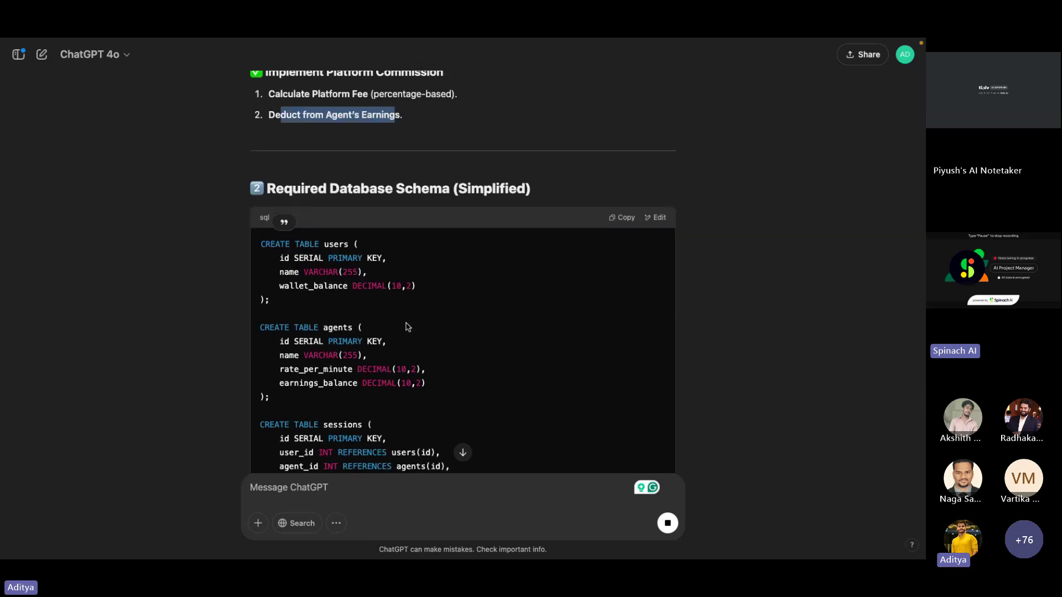
Scroll past the SQL schema to the Create 100ms Room & Generate Tokens heading
scroll(415, 238, "down", 3)
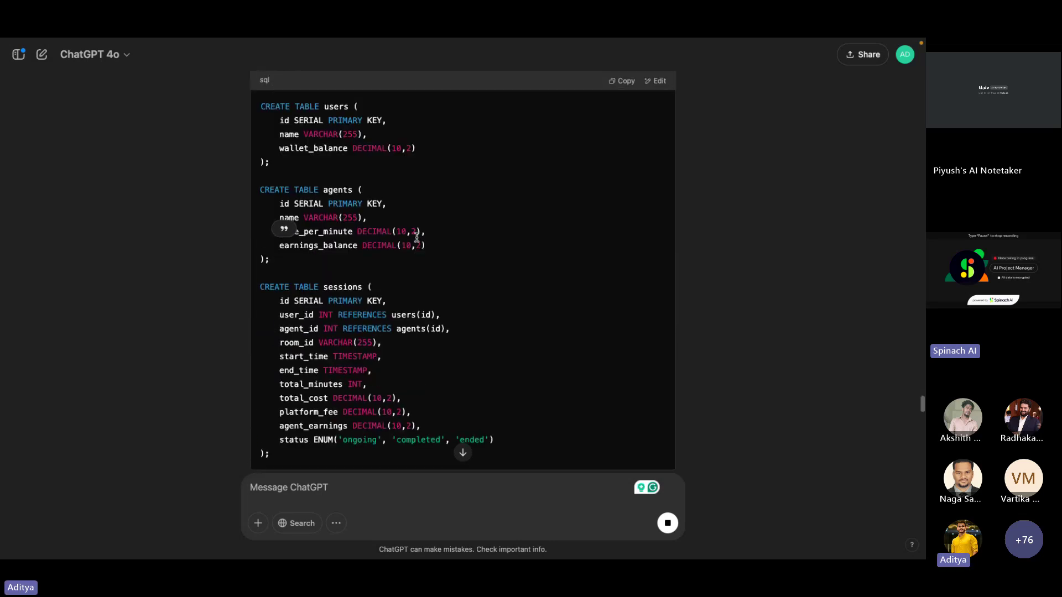
scroll(416, 240, "down", 5)
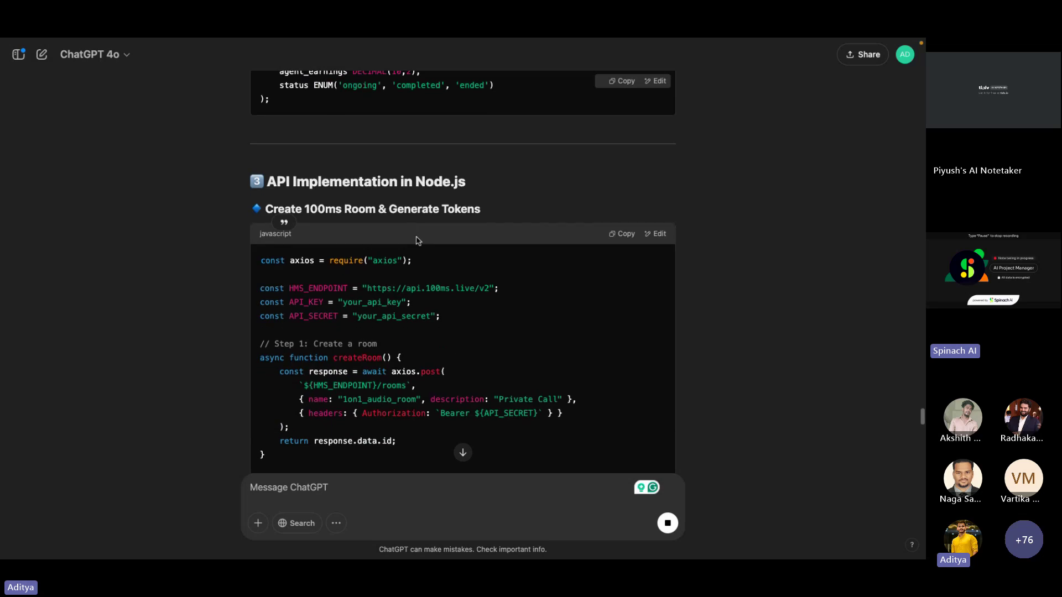
scroll(415, 240, "down", 1)
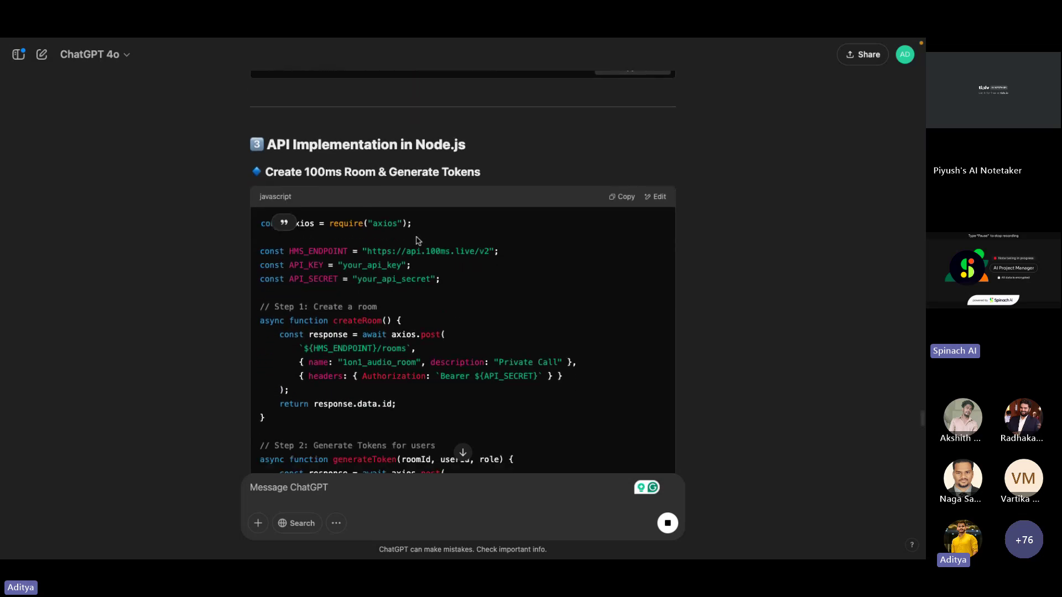
scroll(416, 239, "down", 1)
scroll(415, 240, "up", 1)
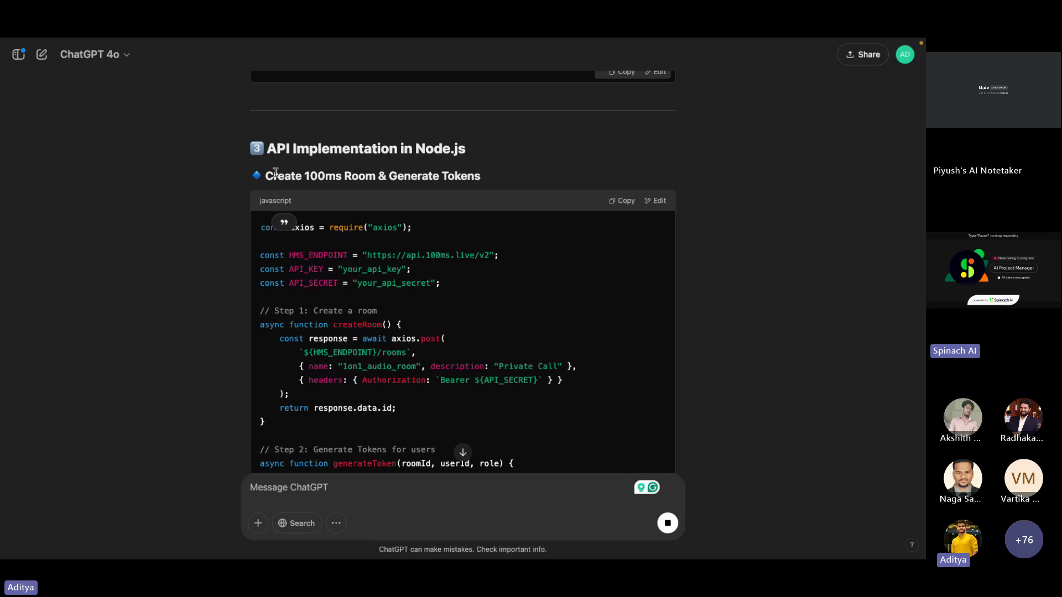
left_click_drag(274, 175, 535, 178)
Highlight the axios room and token code, then scroll through the session and wallet-charging code
scroll(476, 323, "down", 1)
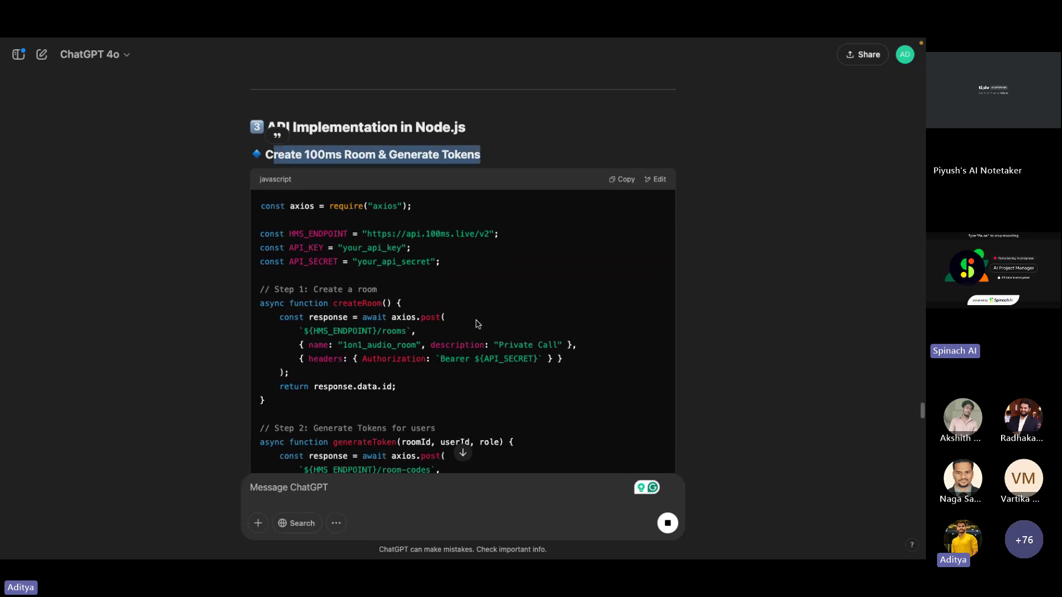
scroll(375, 233, "down", 8)
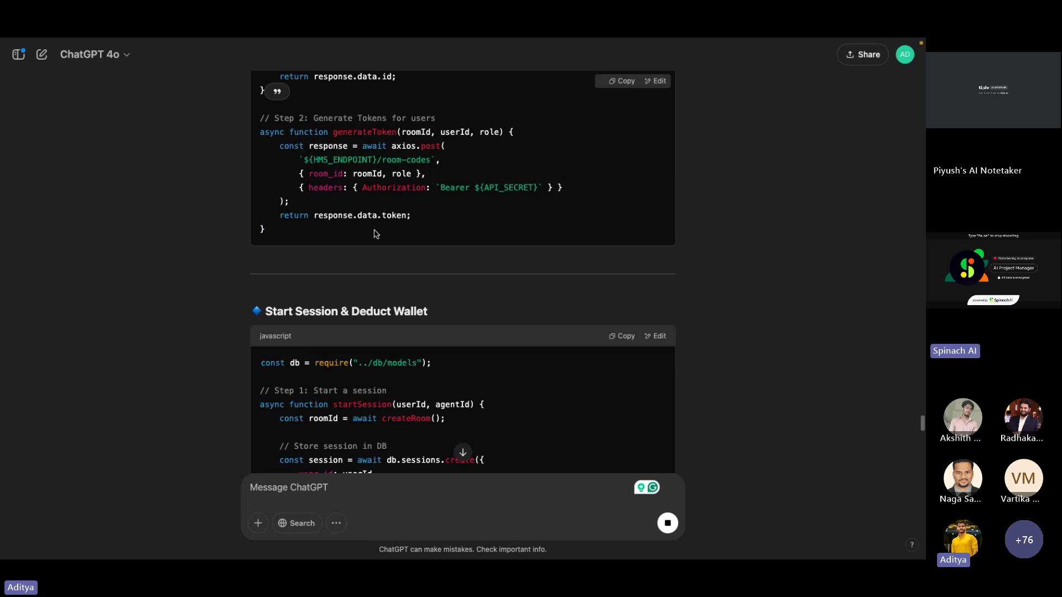
scroll(375, 233, "down", 3)
scroll(375, 232, "up", 10)
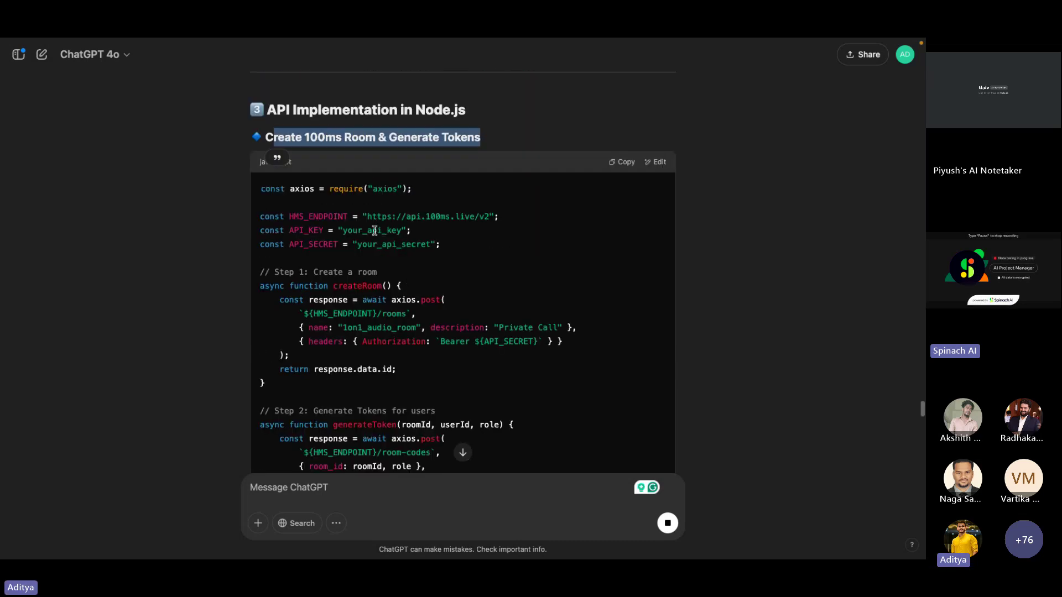
scroll(372, 229, "down", 2)
left_click_drag(285, 160, 382, 199)
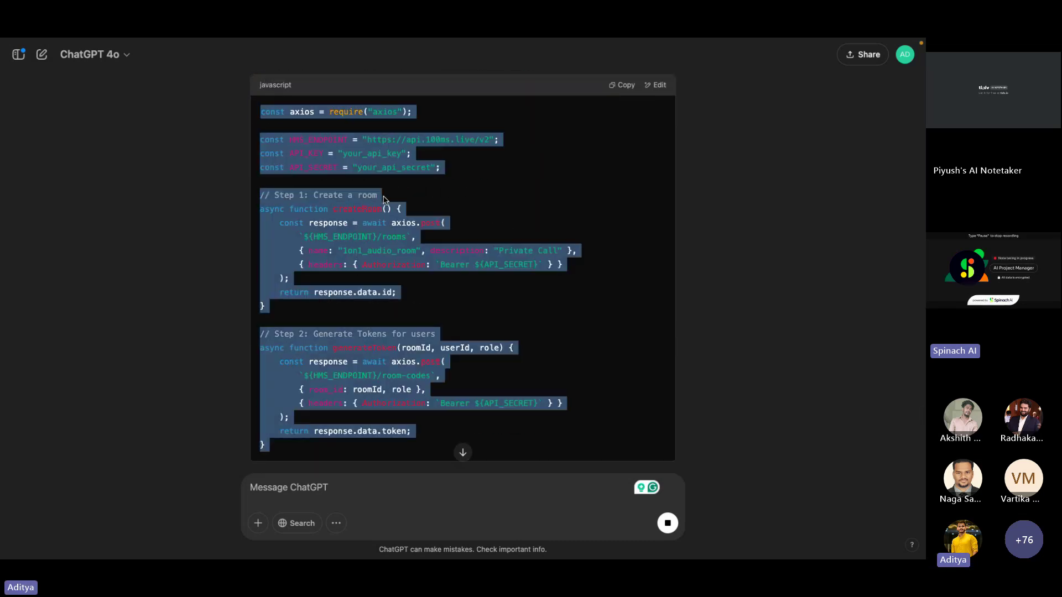
left_click(479, 223)
left_click_drag(260, 111, 265, 306)
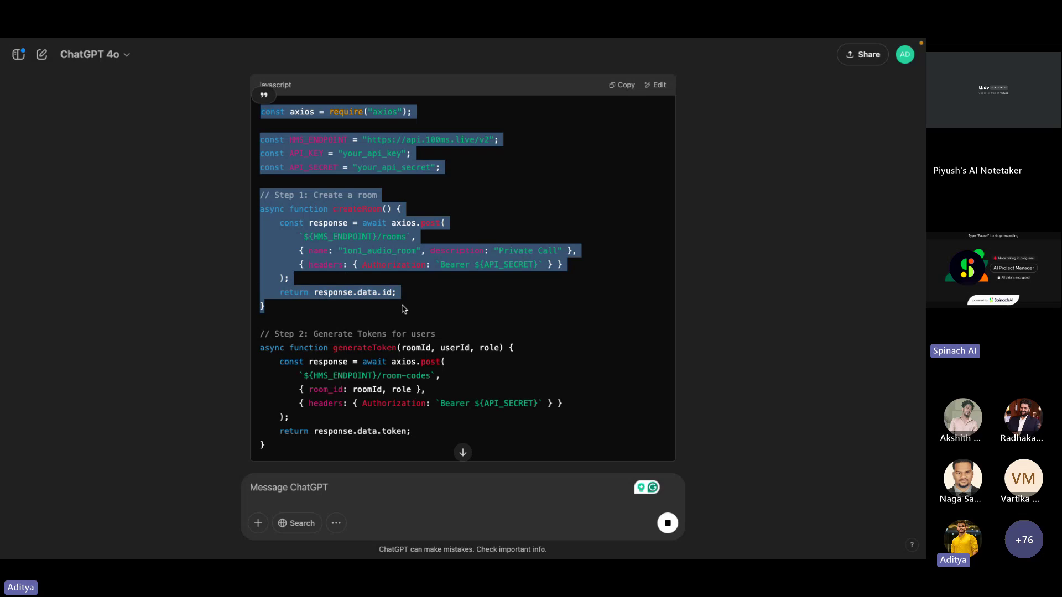
scroll(292, 221, "down", 3)
scroll(292, 221, "down", 6)
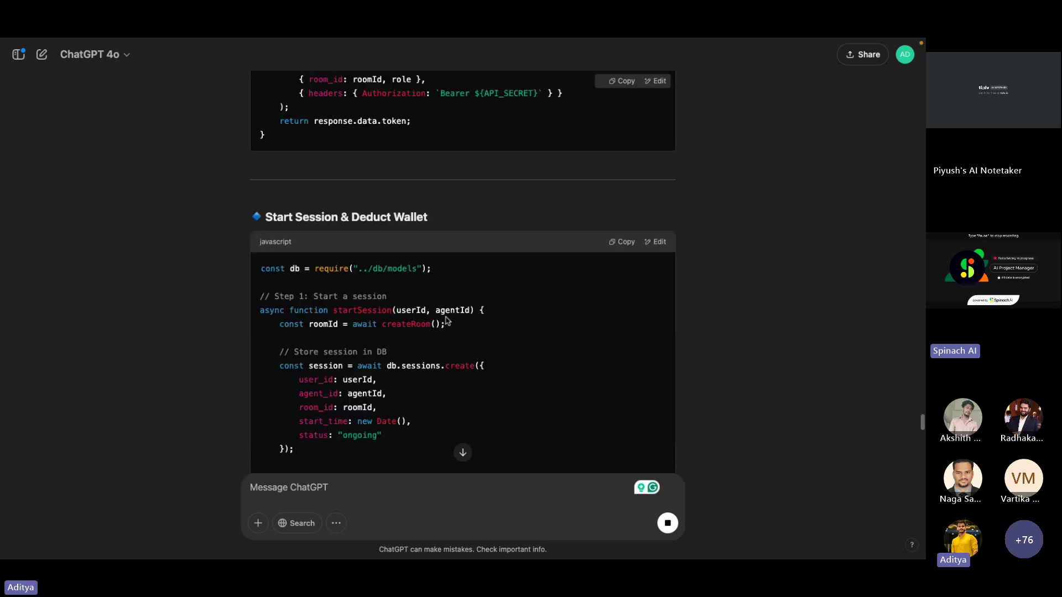
scroll(374, 332, "down", 6)
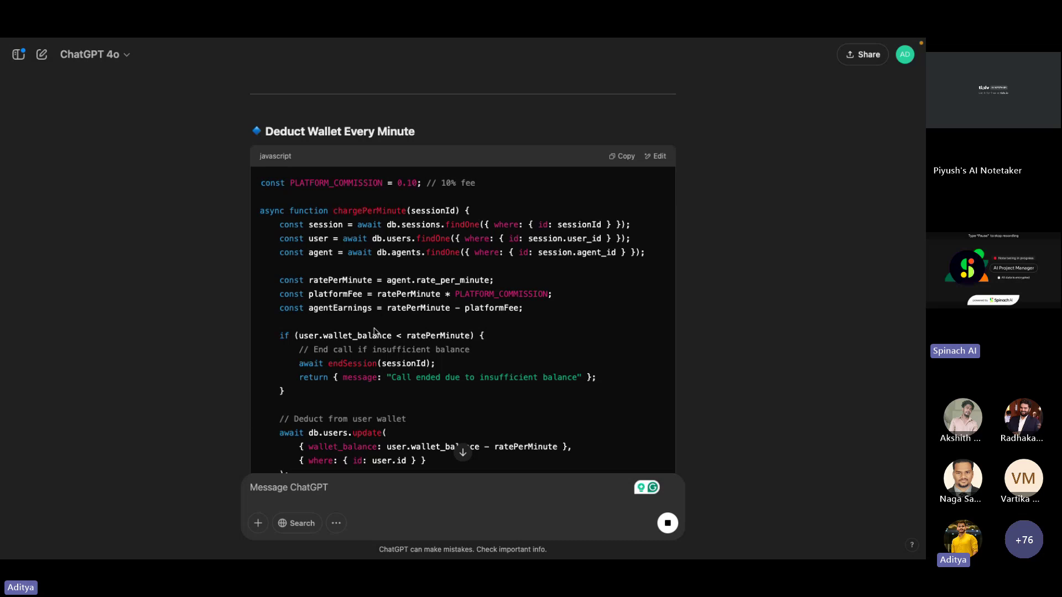
scroll(375, 332, "down", 10)
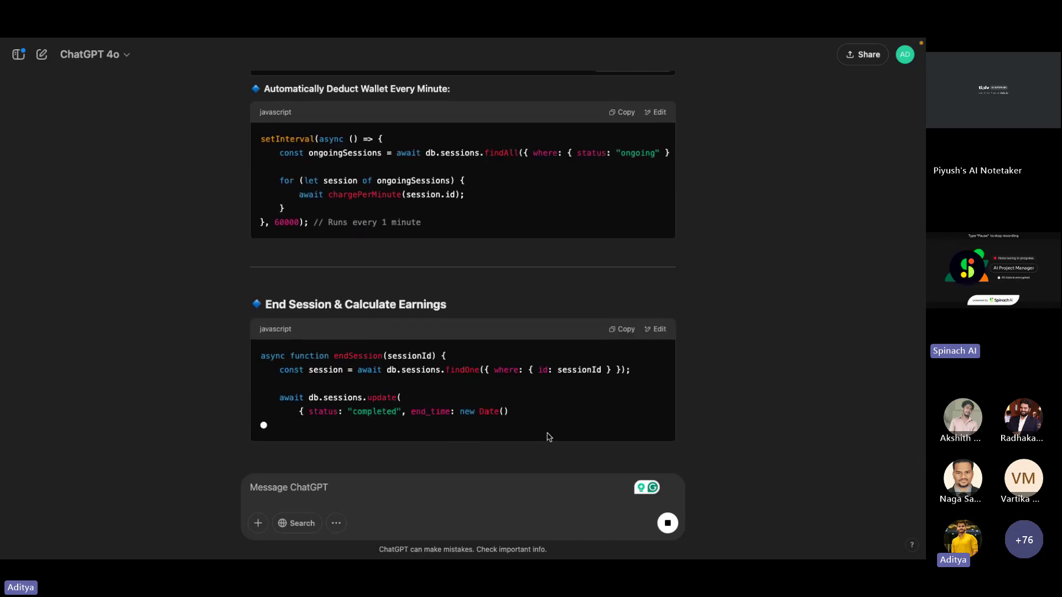
Stop the reply and request step-wise code that names each file and strictly follows the directory structure
left_click(667, 523)
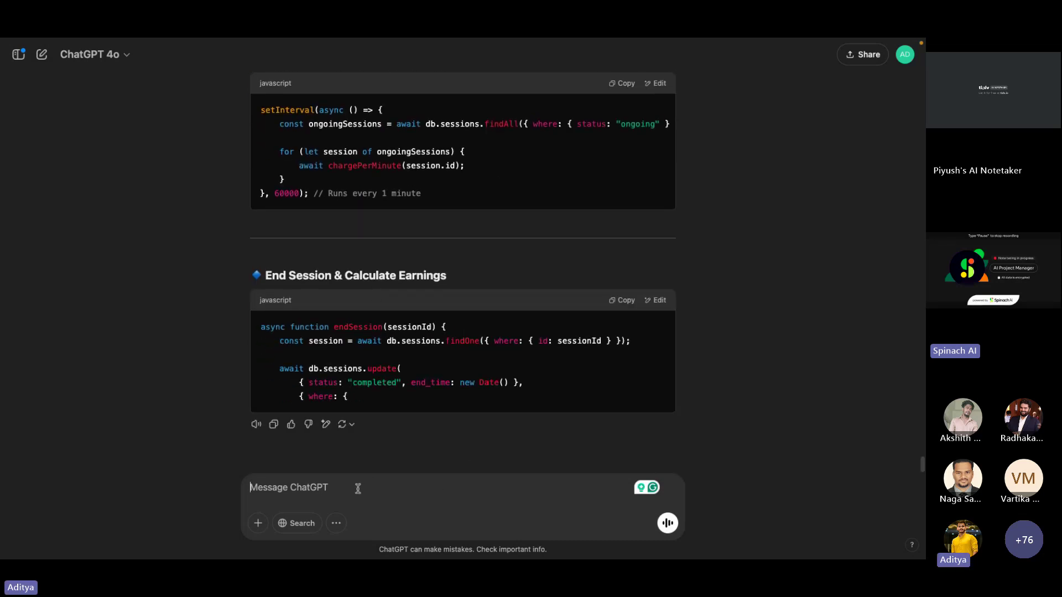
type("He")
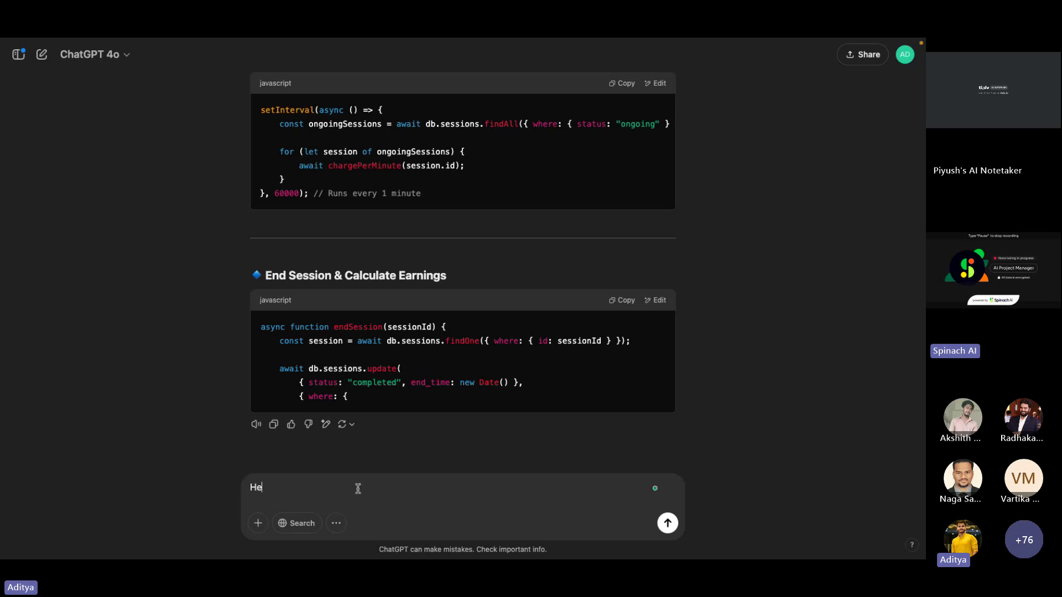
type("lp me to implement the code steep")
key("BackSpace")
key("BackSpace")
type("p ")
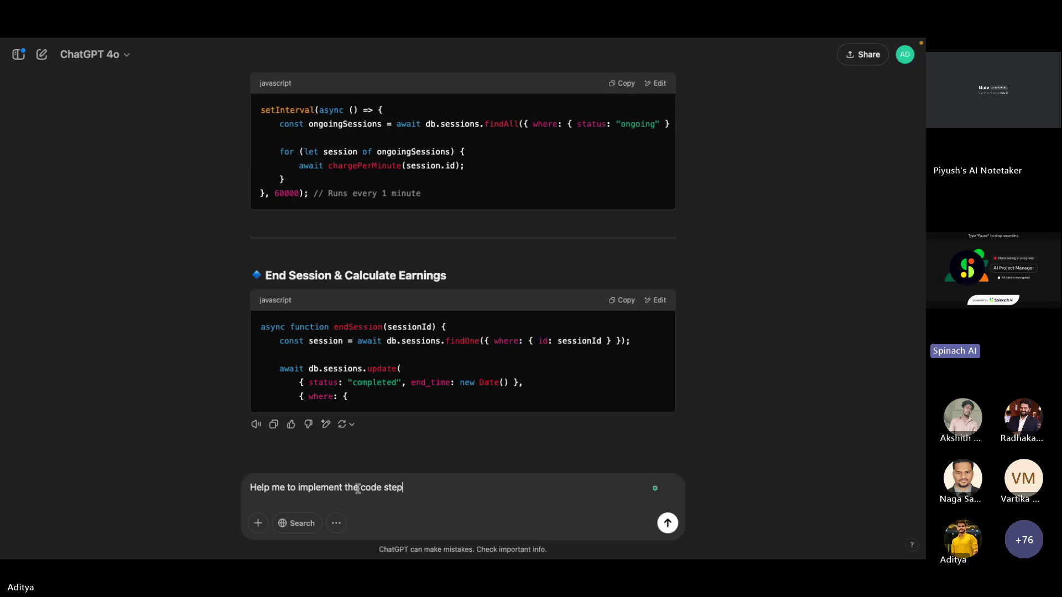
type("wise ")
type("ad nme")
key("BackSpace")
key("BackSpace")
type("do mention ")
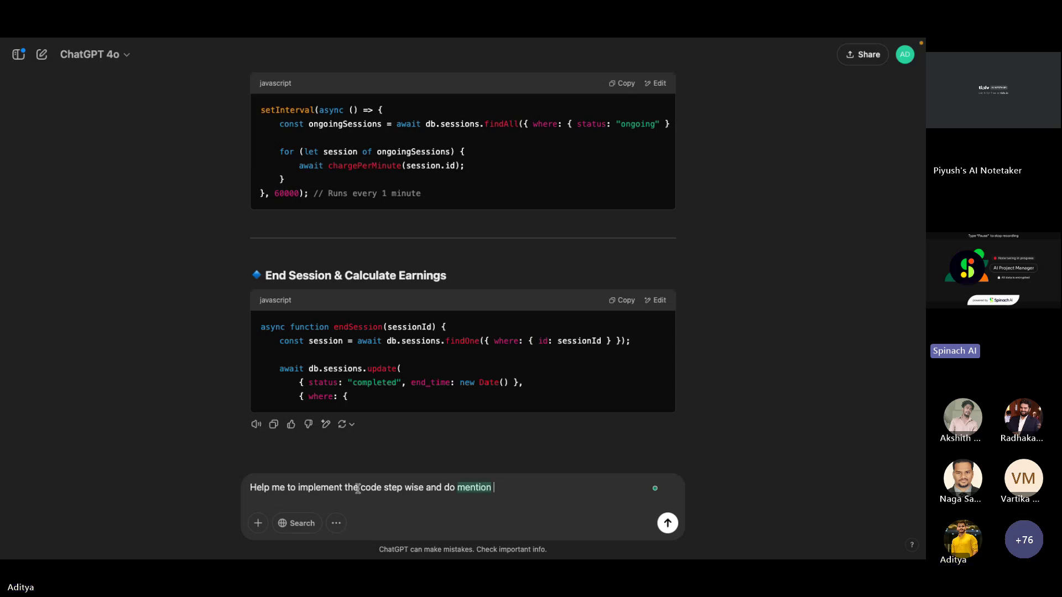
type("the f")
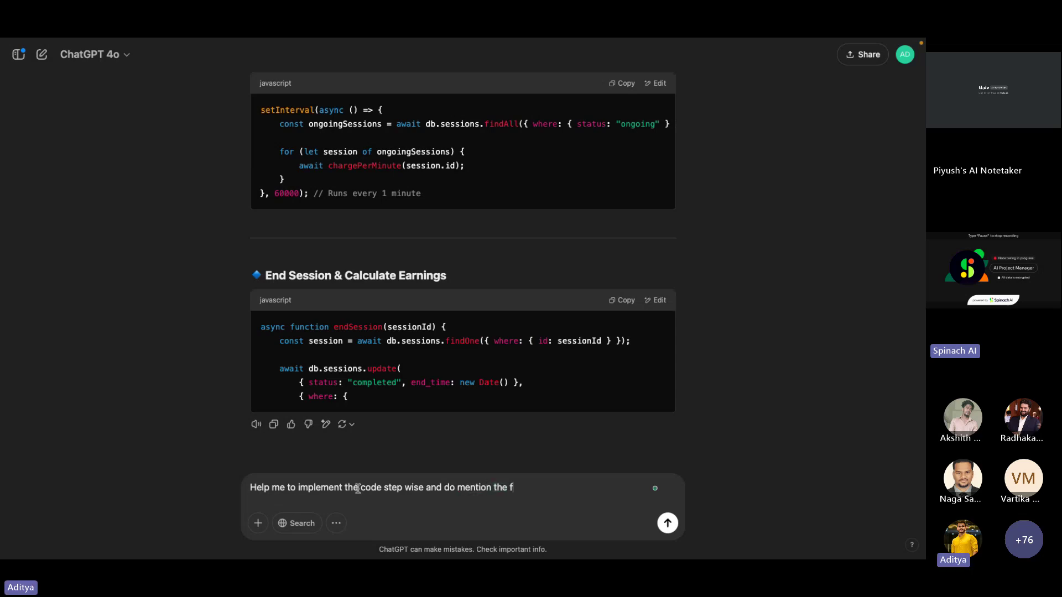
type("ile name and strictly fol")
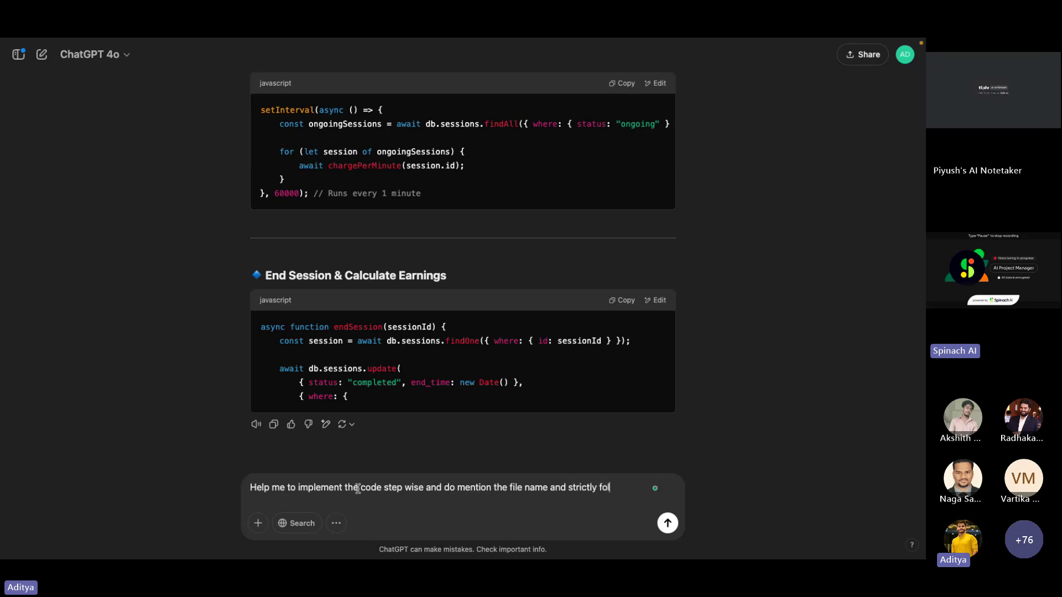
type("low the directory")
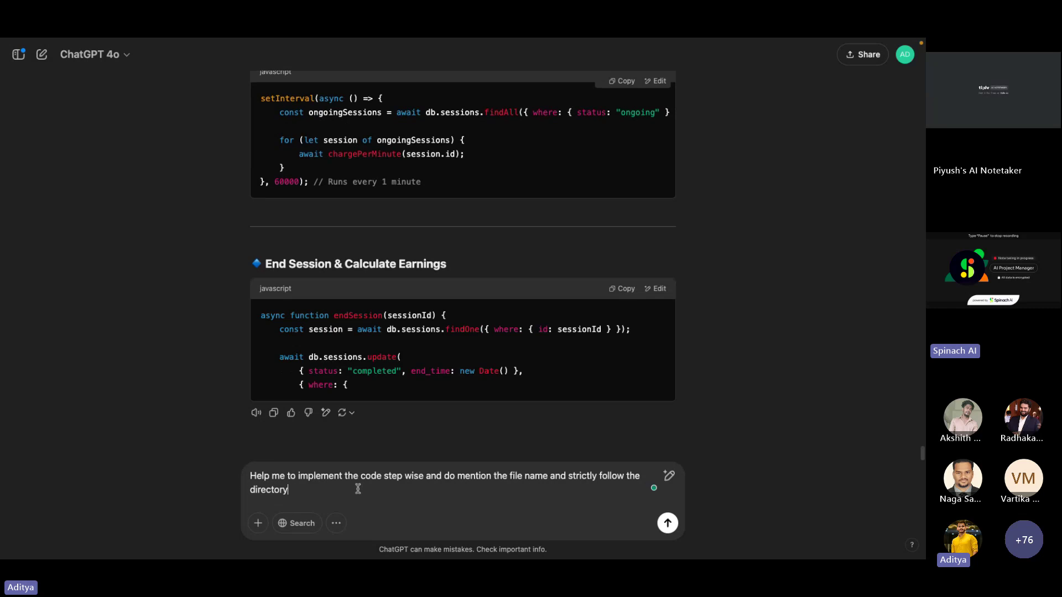
type(" strucutr")
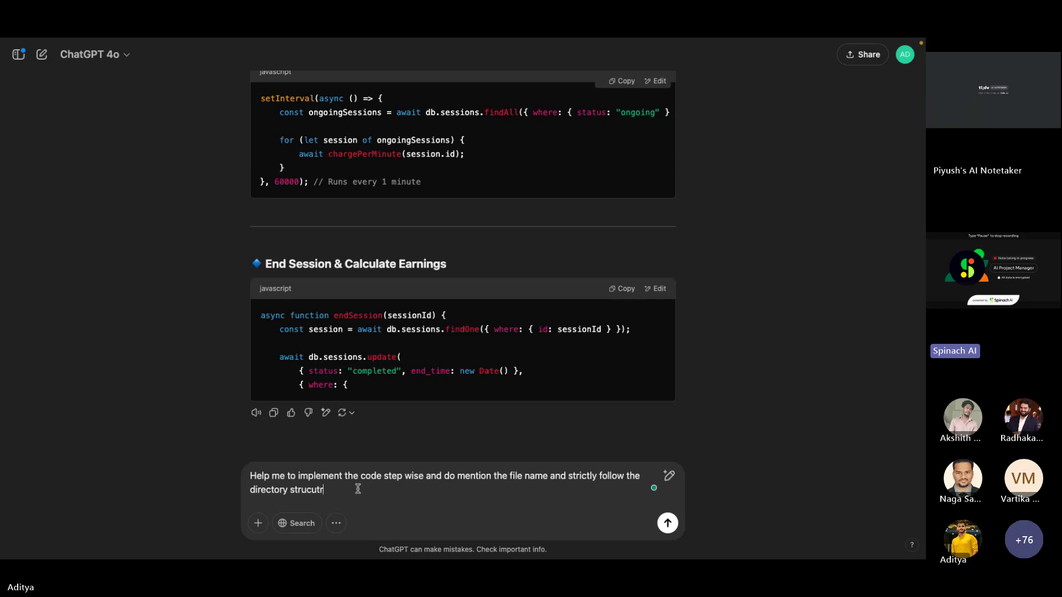
key("Return")
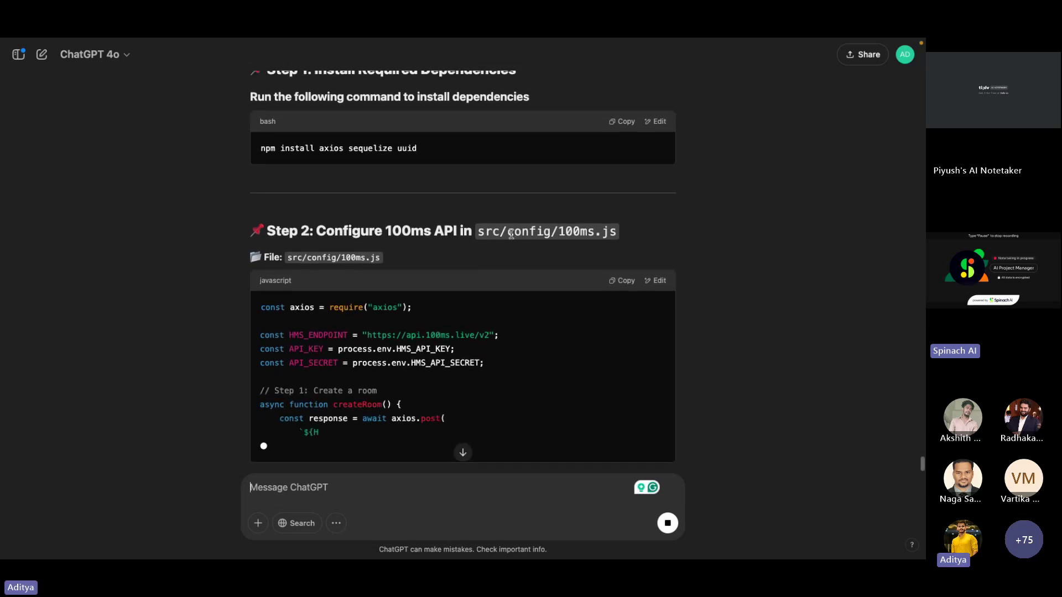
Highlight Step 2's config file path, its room-creation code and the separate-config explanation
left_click_drag(507, 232, 617, 232)
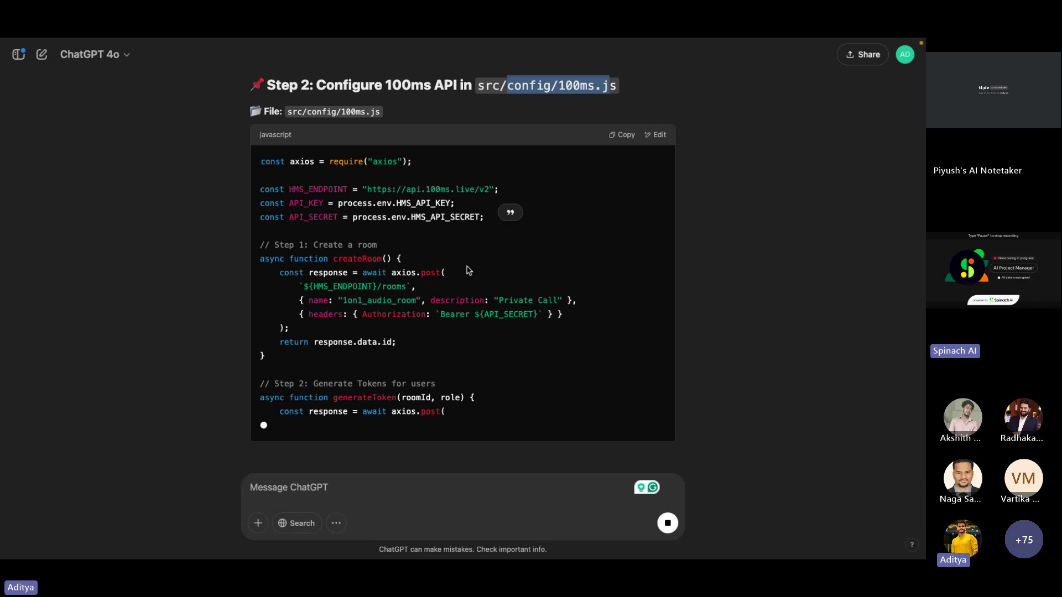
left_click_drag(261, 266, 339, 356)
left_click(356, 367)
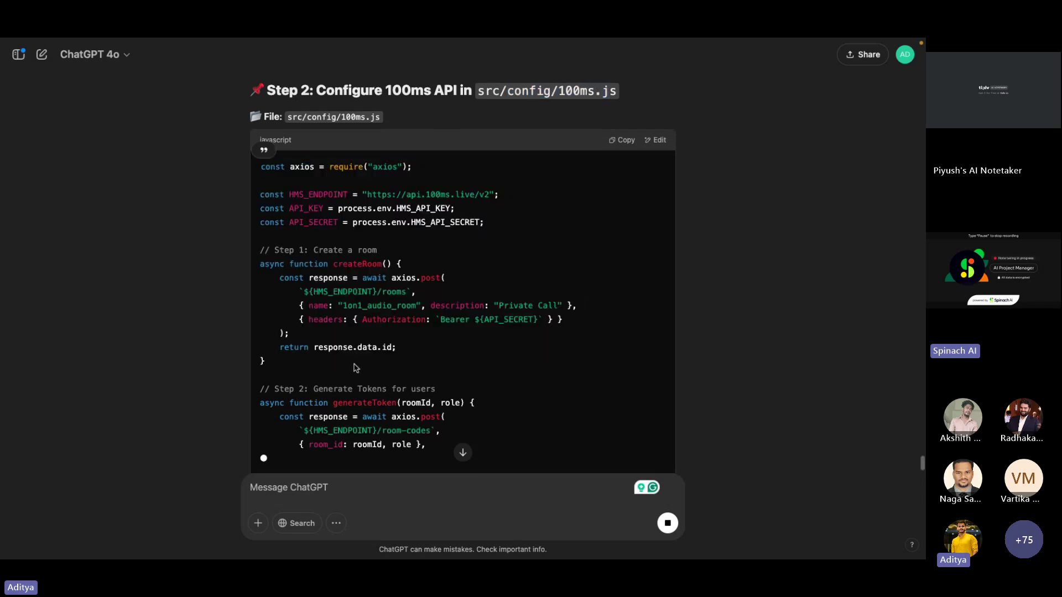
scroll(355, 368, "up", 1)
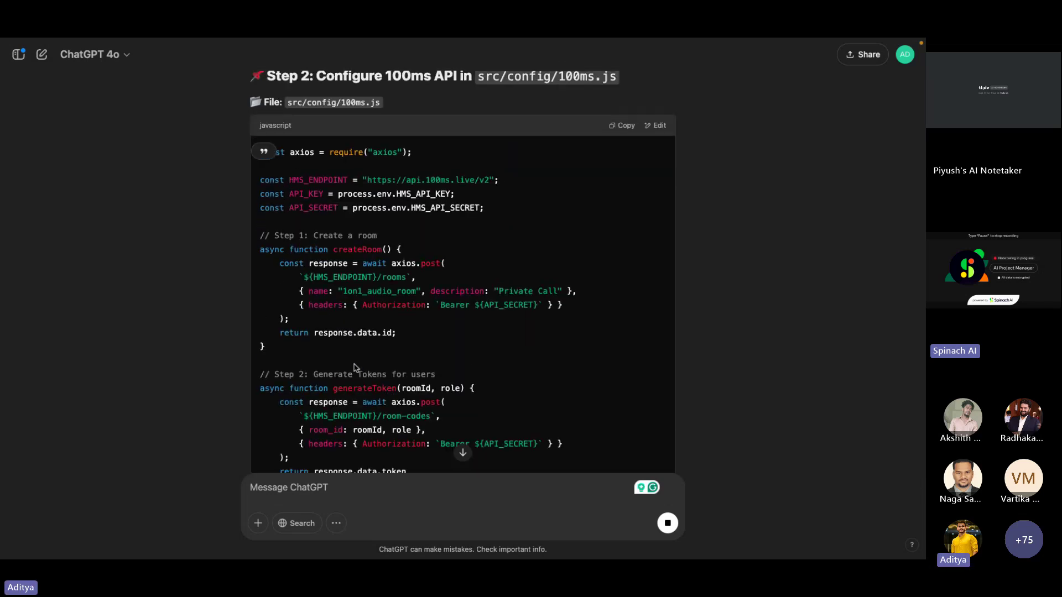
left_click_drag(335, 105, 380, 102)
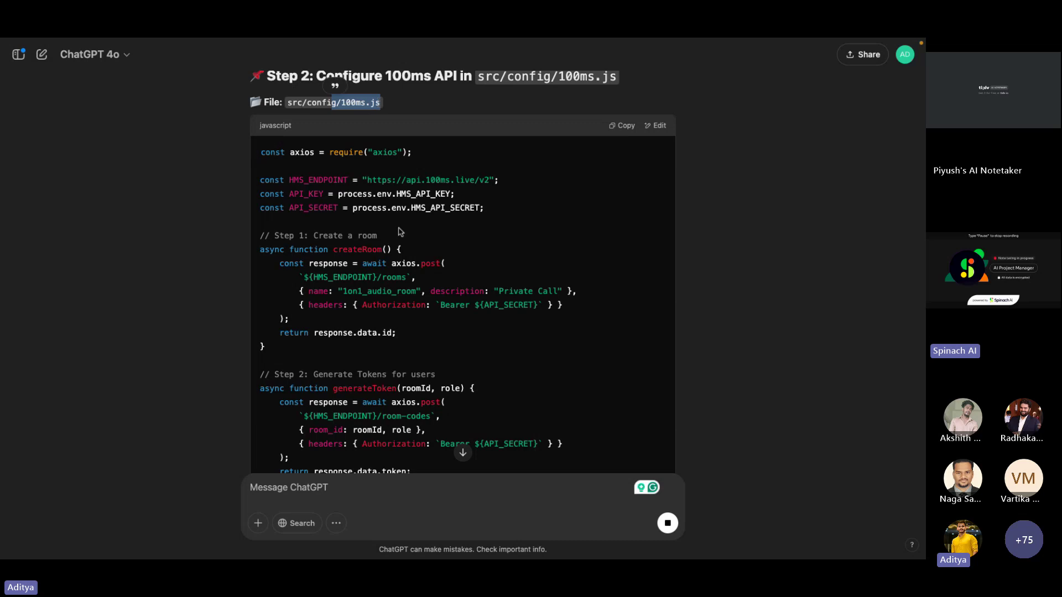
scroll(414, 286, "down", 3)
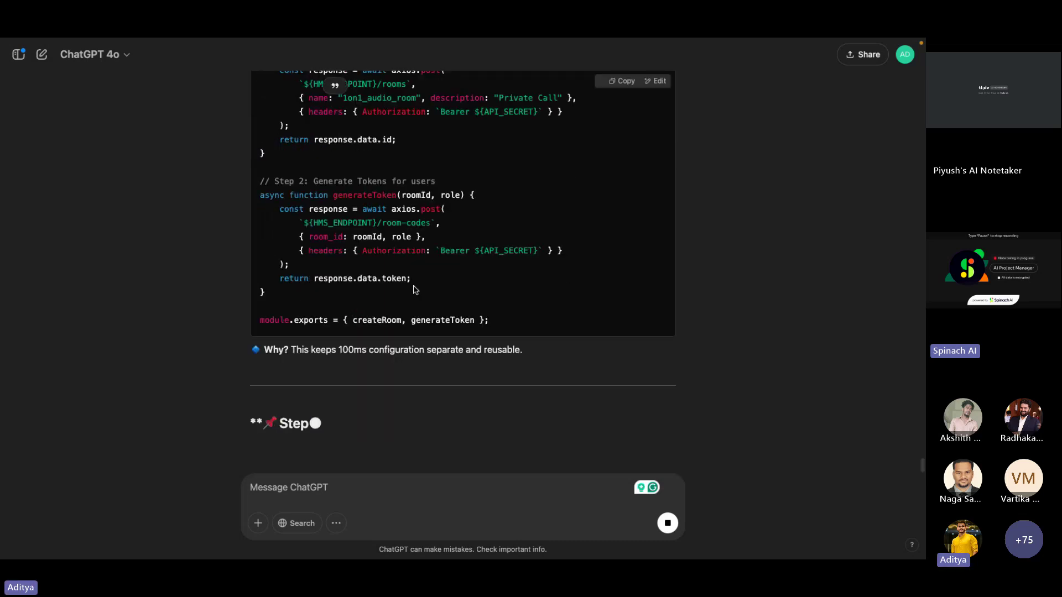
left_click_drag(310, 350, 455, 331)
left_click(455, 331)
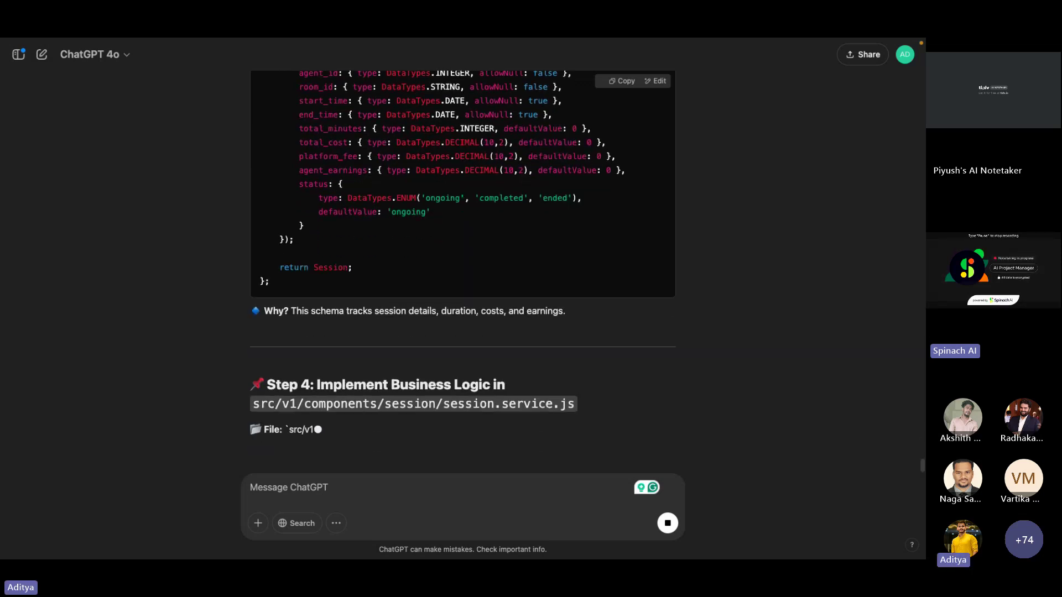
Scroll back and forth through the generated session service code
scroll(292, 132, "up", 3)
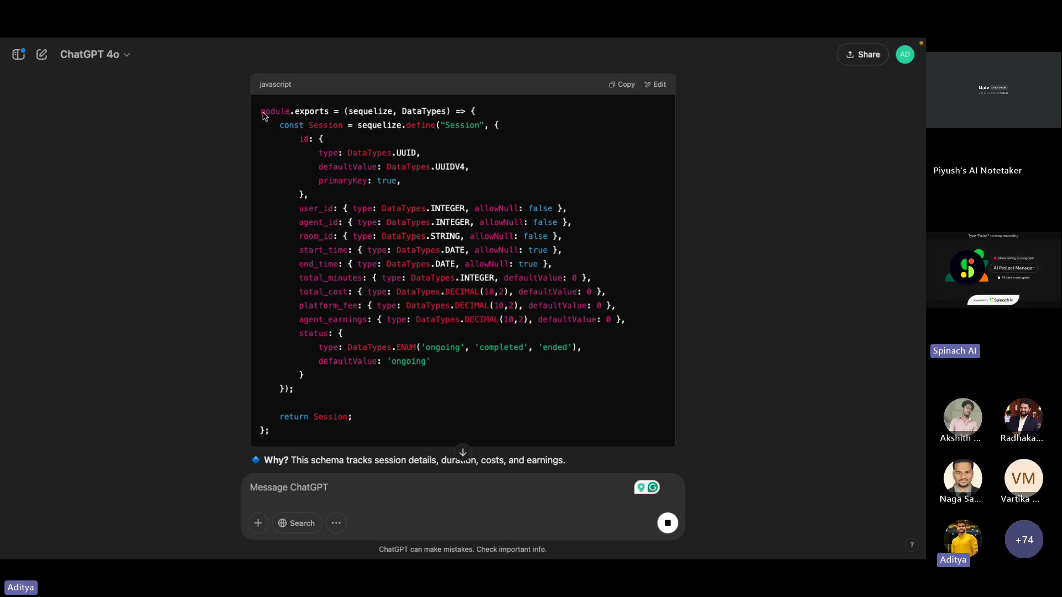
scroll(264, 115, "down", 6)
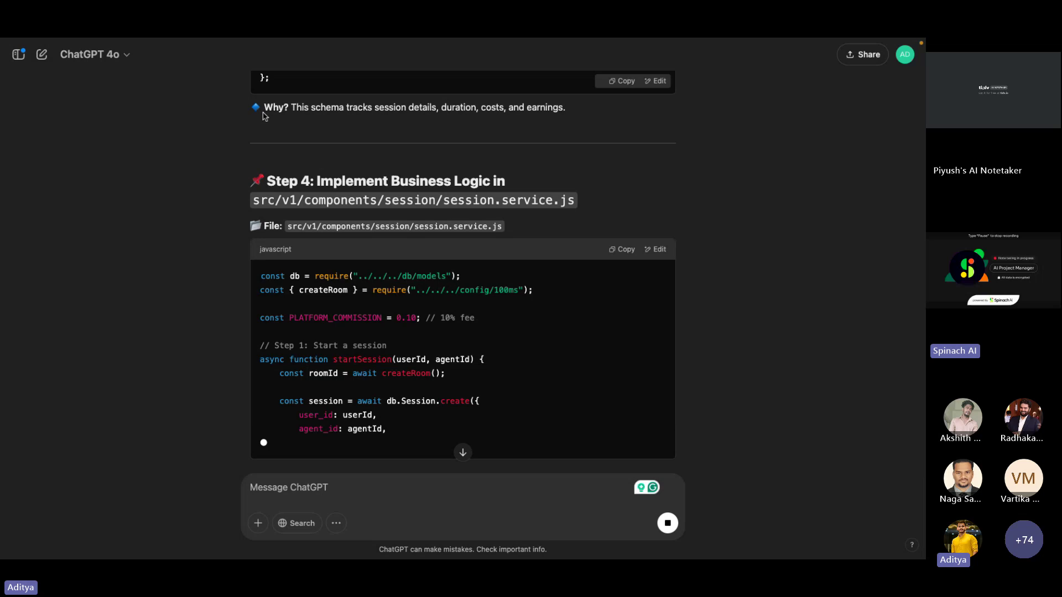
scroll(382, 232, "up", 20)
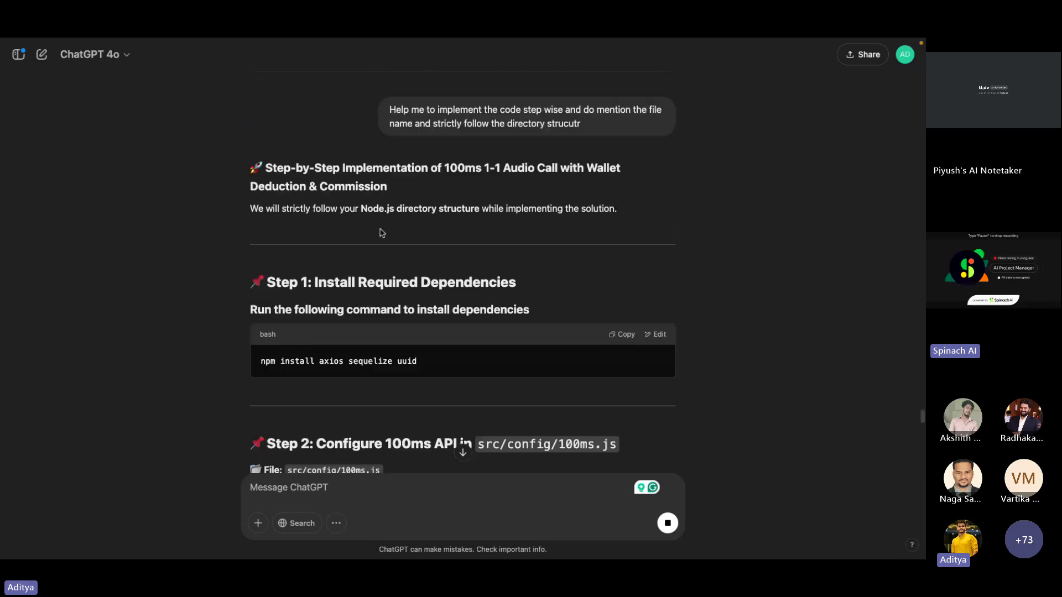
scroll(382, 233, "down", 3)
scroll(382, 232, "up", 4)
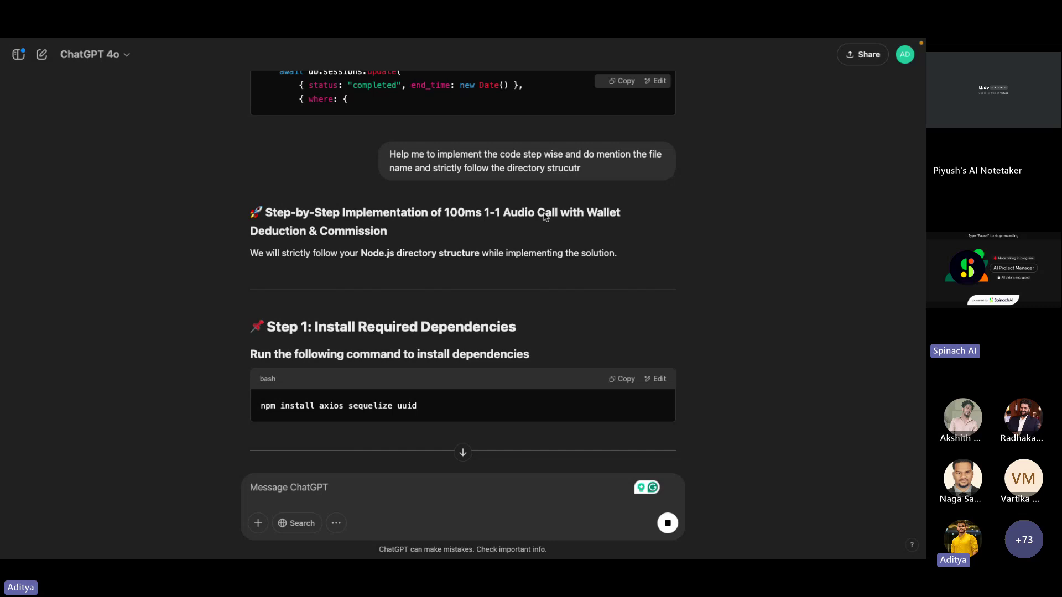
scroll(546, 216, "down", 15)
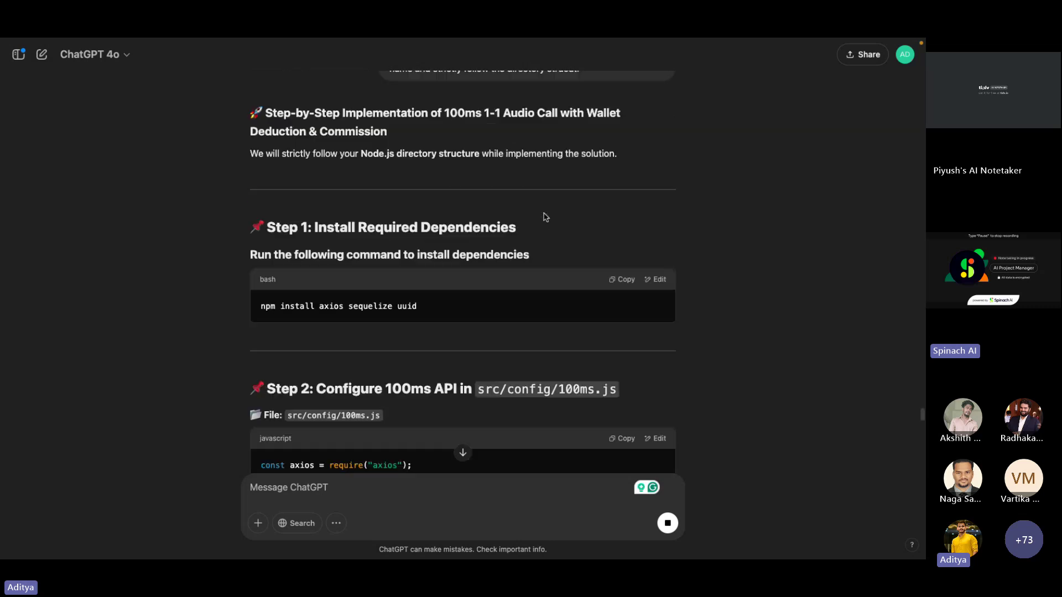
scroll(545, 215, "down", 3)
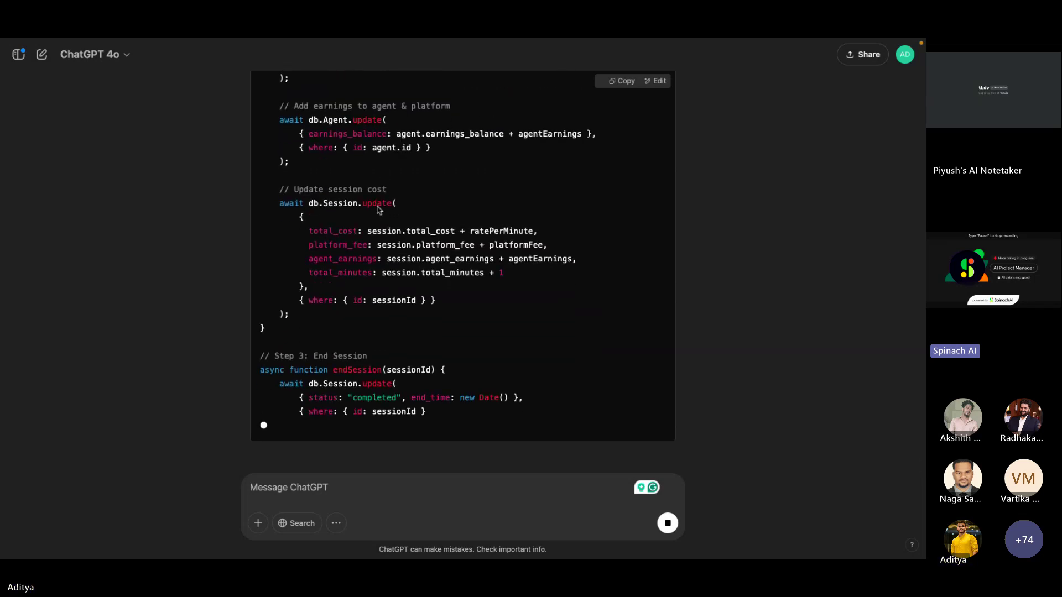
scroll(378, 209, "up", 1)
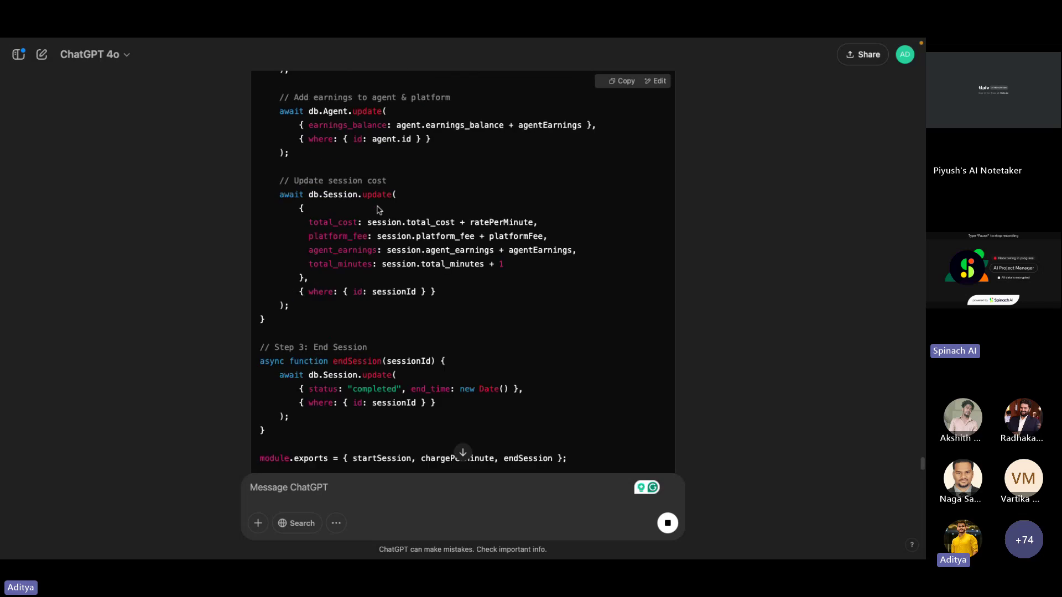
Open bolt.new in a new browser tab
mouse_move(629, 55)
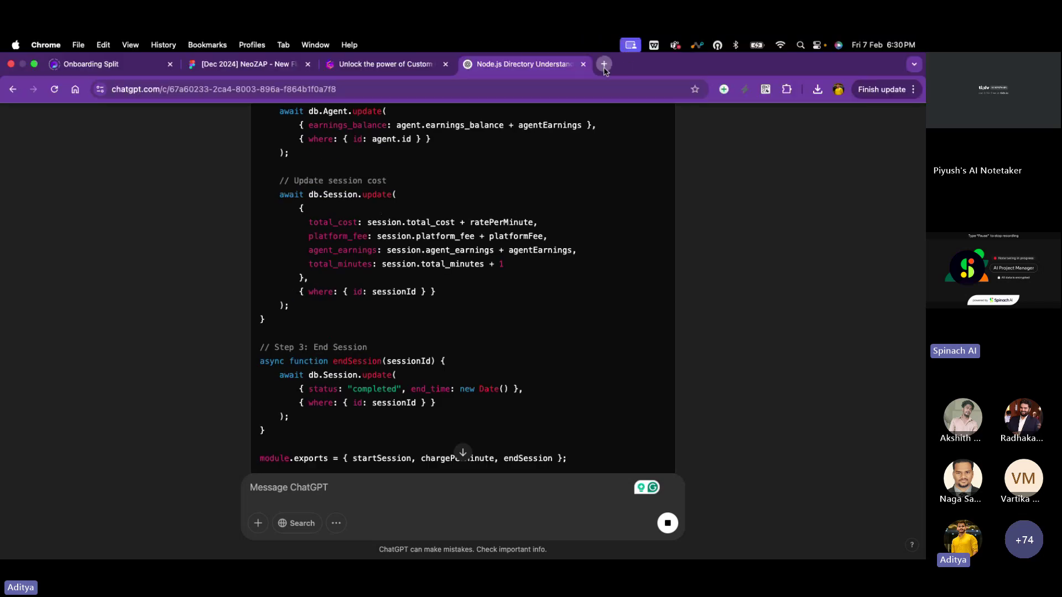
left_click(602, 67)
type("bol")
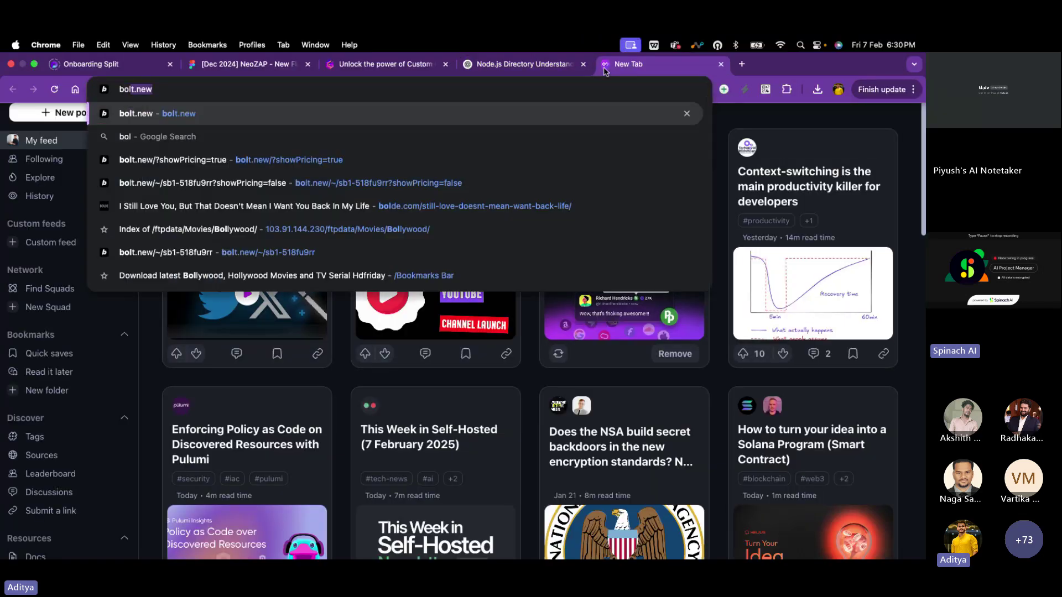
key("Return")
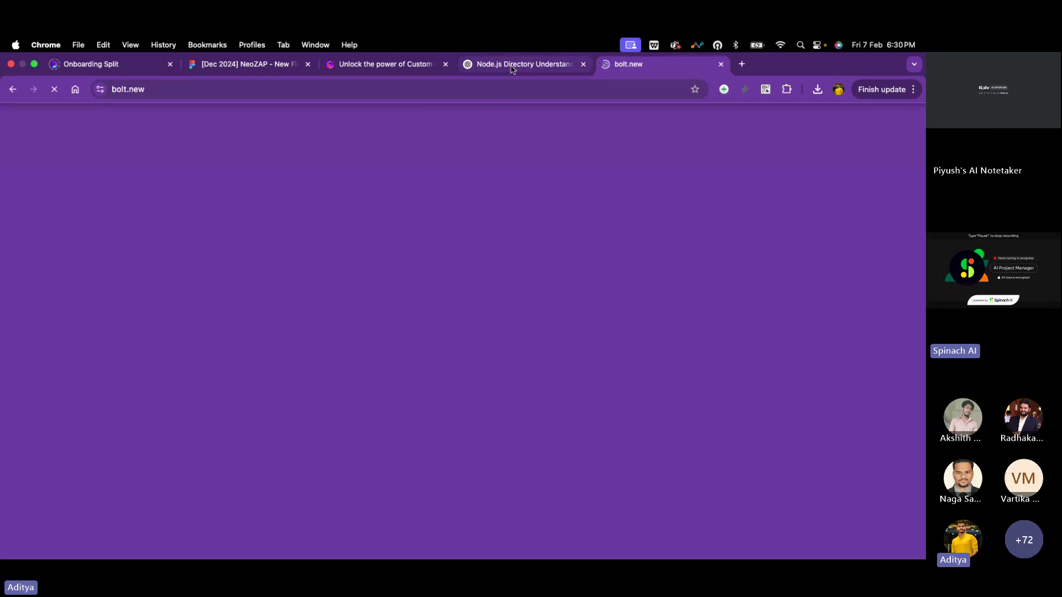
Back in ChatGPT, highlight the per-minute wallet deduction code, then switch to the bolt.new tab
left_click(509, 64)
scroll(508, 276, "up", 5)
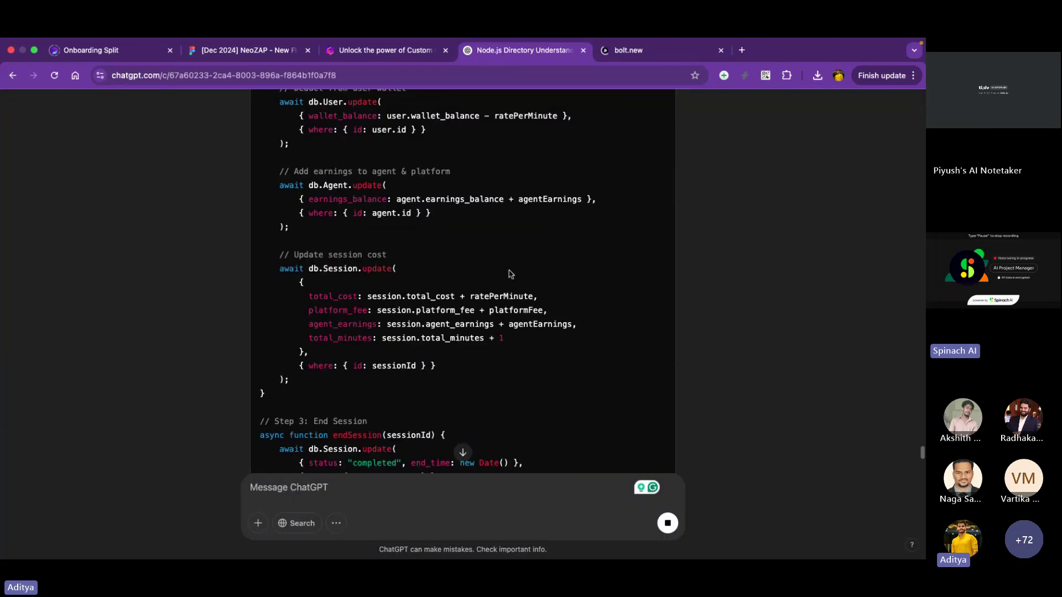
scroll(301, 203, "up", 3)
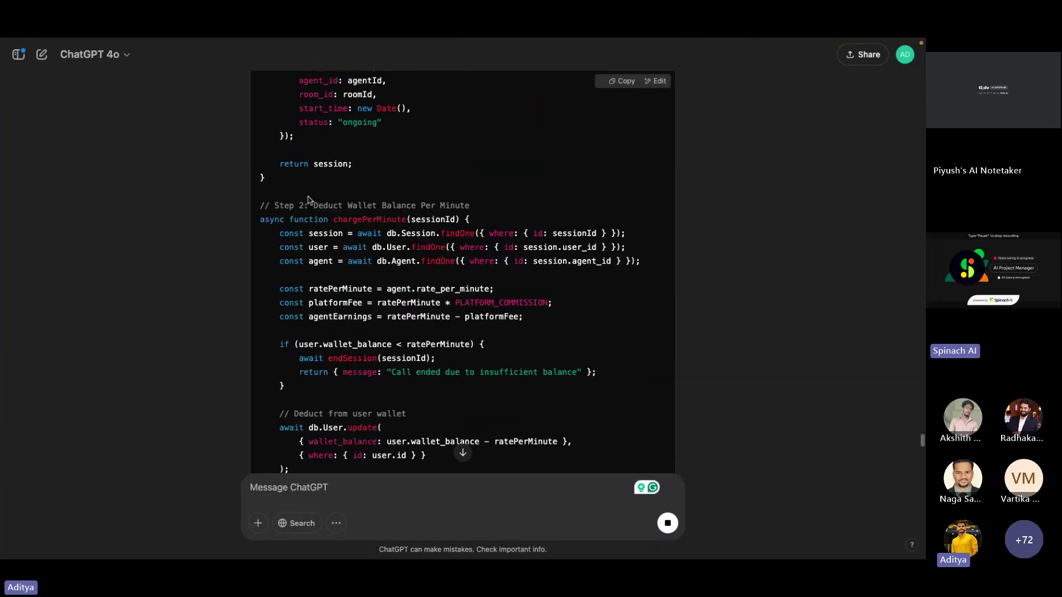
left_click_drag(259, 221, 422, 366)
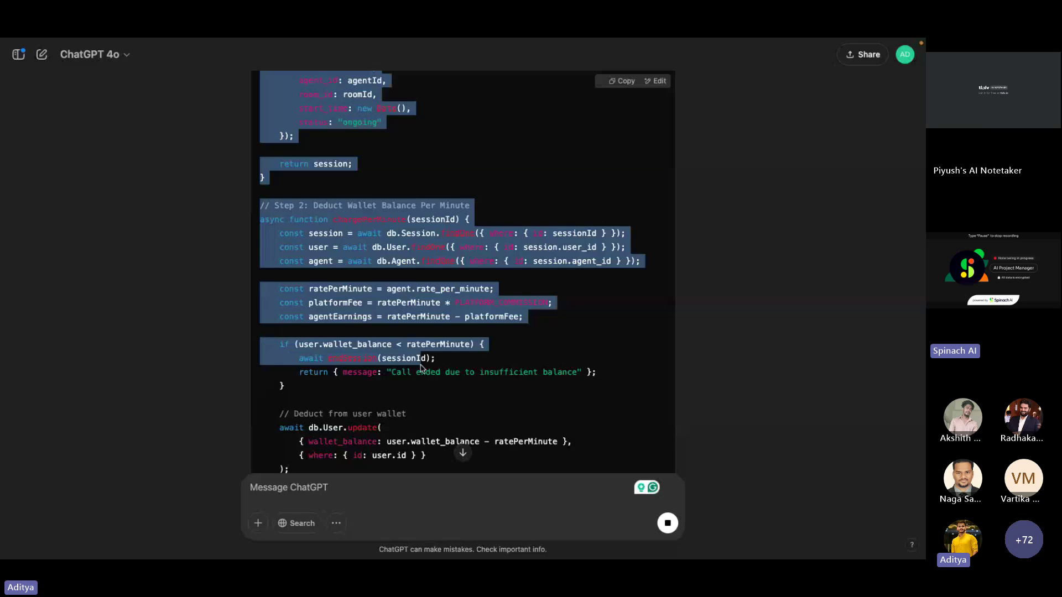
left_click(485, 411)
scroll(487, 412, "down", 4)
scroll(487, 412, "down", 10)
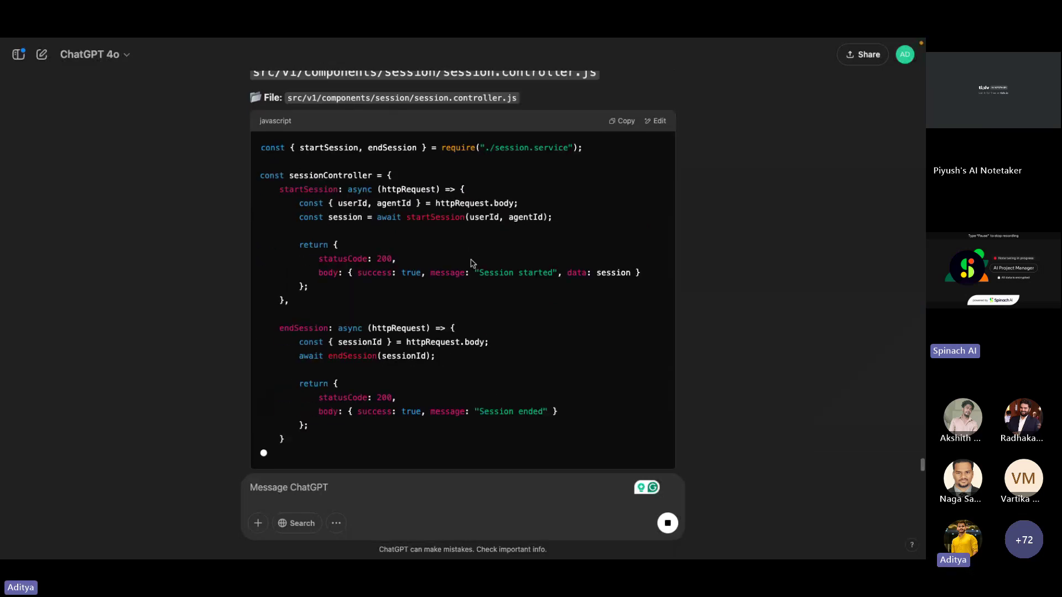
mouse_move(443, 42)
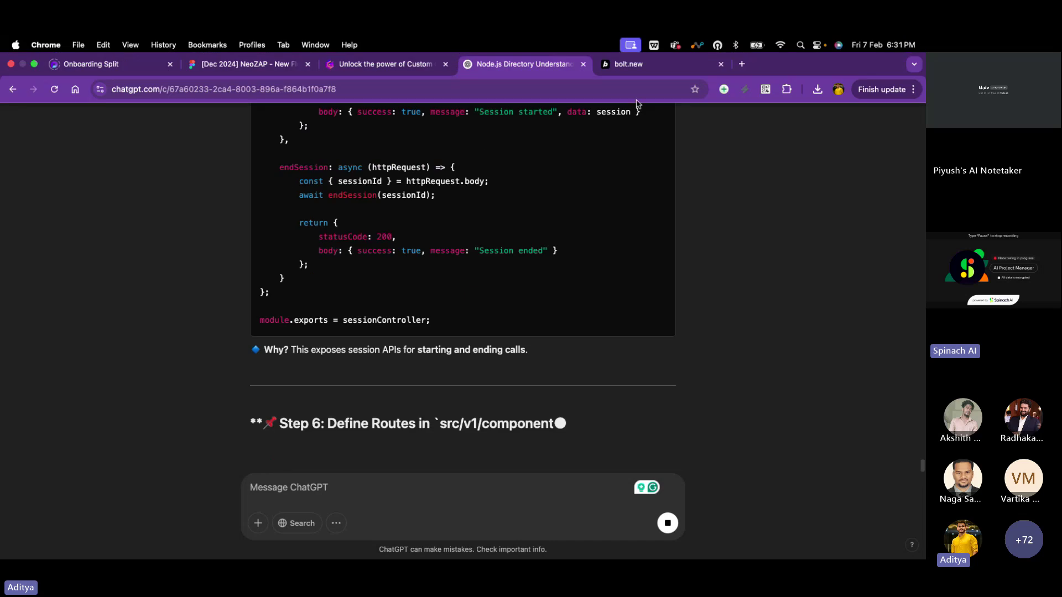
left_click(625, 45)
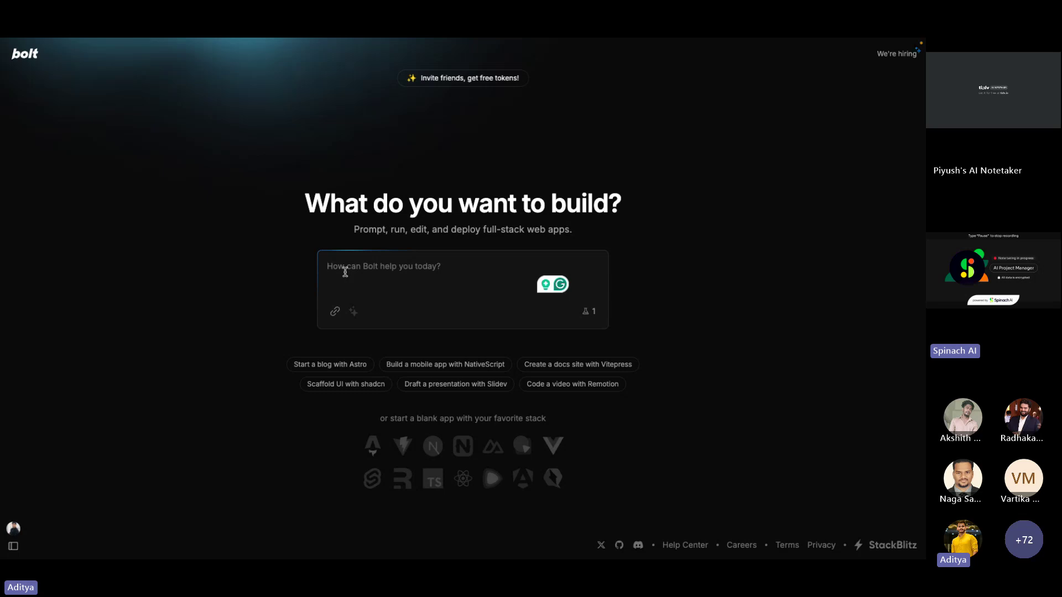
Attach the Node.js relational-db template .txt file in Bolt, then return to the ChatGPT chat
left_click(337, 313)
left_click(312, 236)
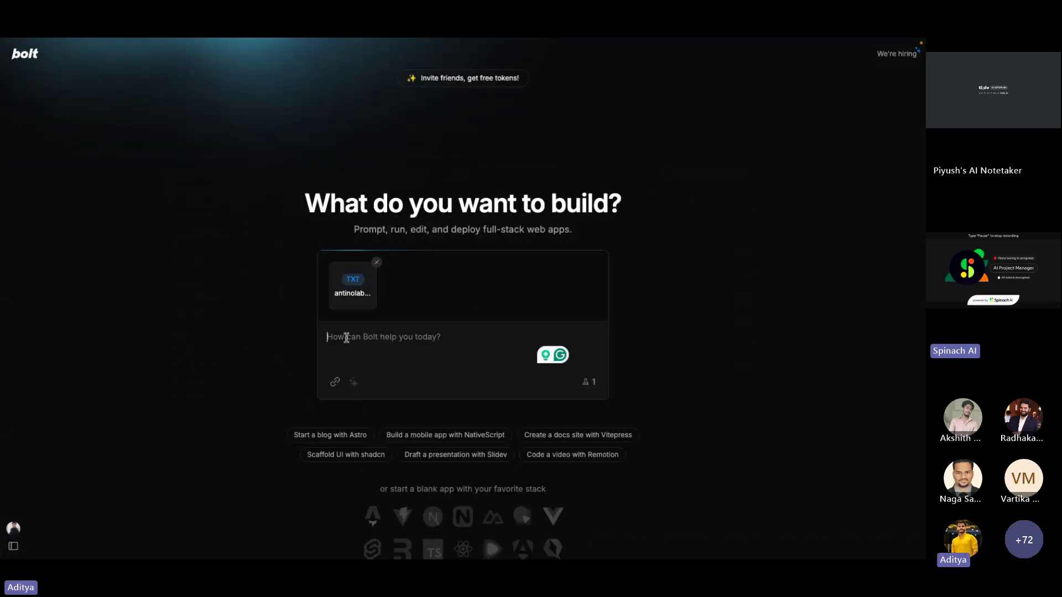
mouse_move(453, 39)
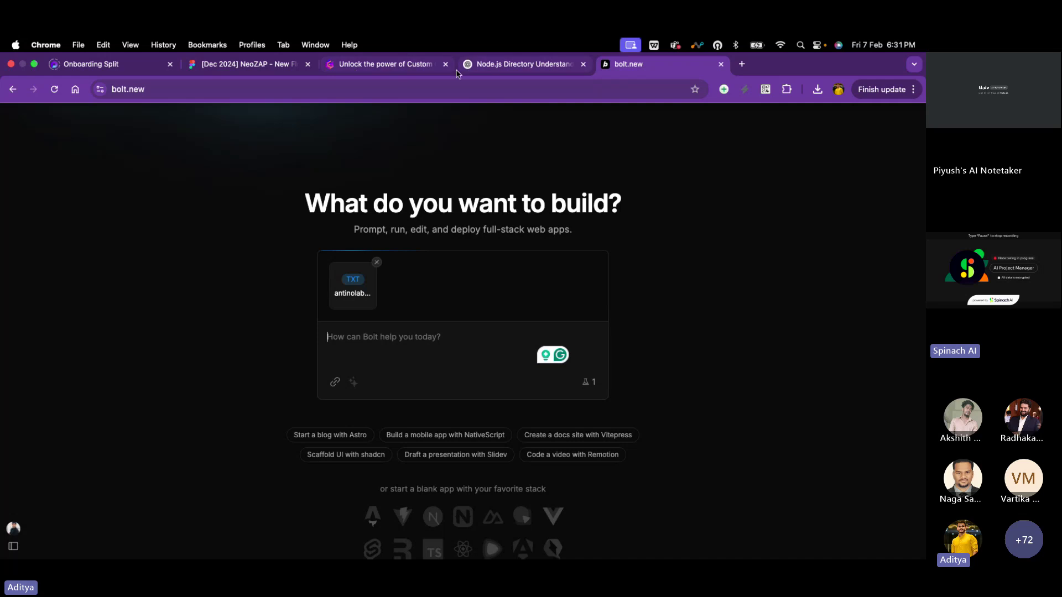
left_click(487, 65)
Copy the first ChatGPT prompt and paste it into Bolt's prompt box
scroll(390, 256, "up", 10)
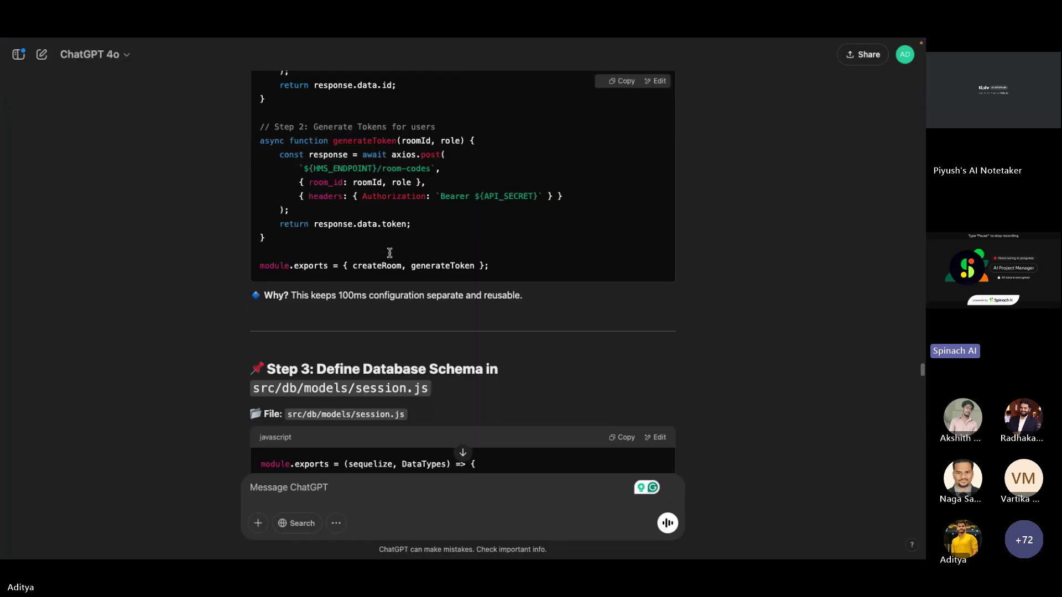
scroll(391, 256, "up", 20)
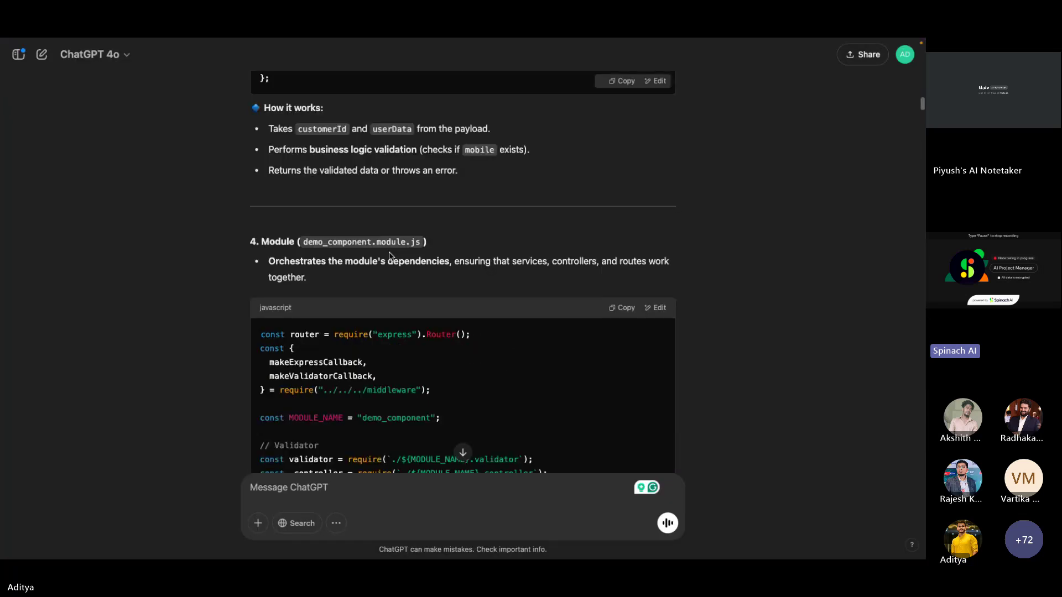
left_click_drag(390, 137, 461, 166)
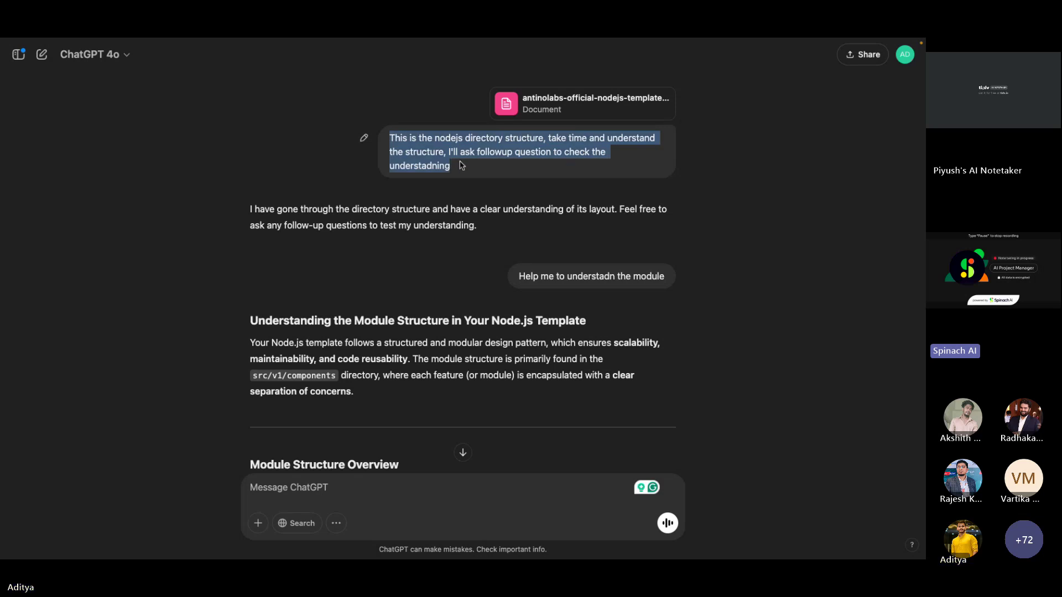
key("ctrl+super+f")
left_click(624, 65)
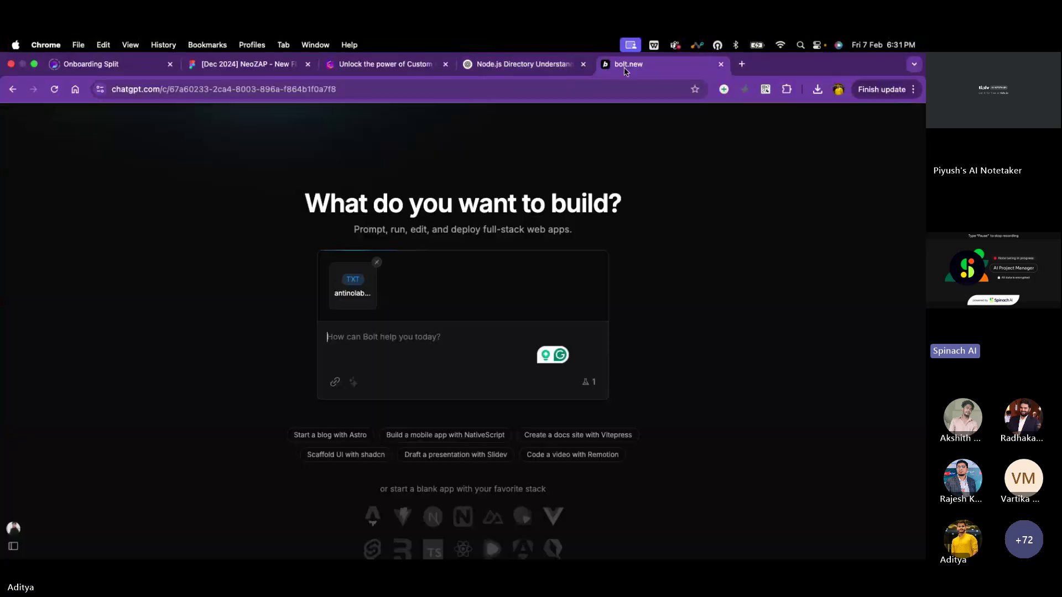
key("ctrl+super+f")
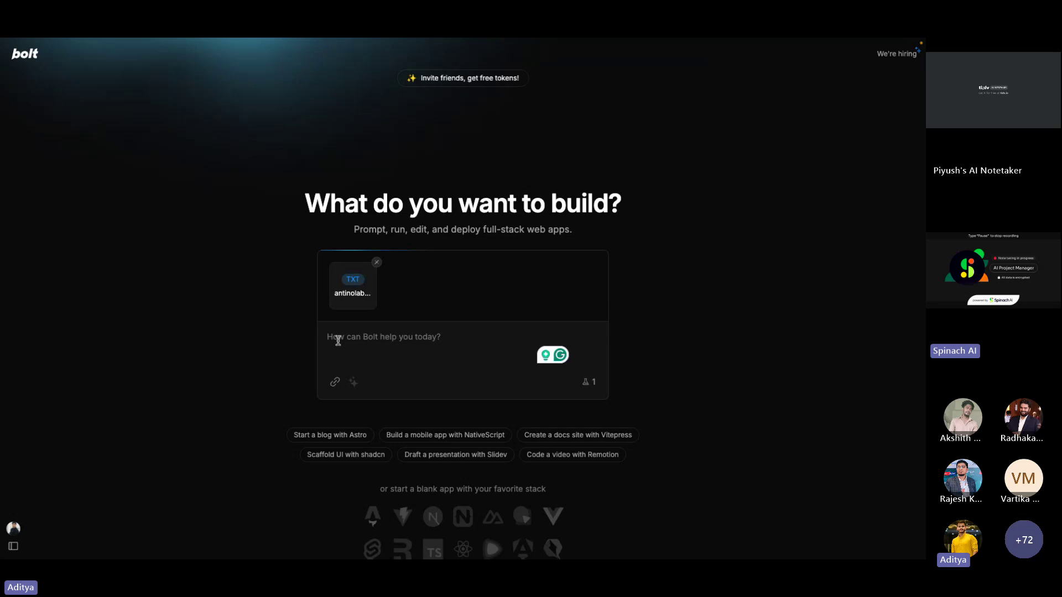
type("This is the nodejs directory structure, take time and understand the structure, I will ask followup question to check the understanding")
Accept the 'questions' and 'understanding' spelling fixes and send the prompt with the attached file
mouse_move(388, 338)
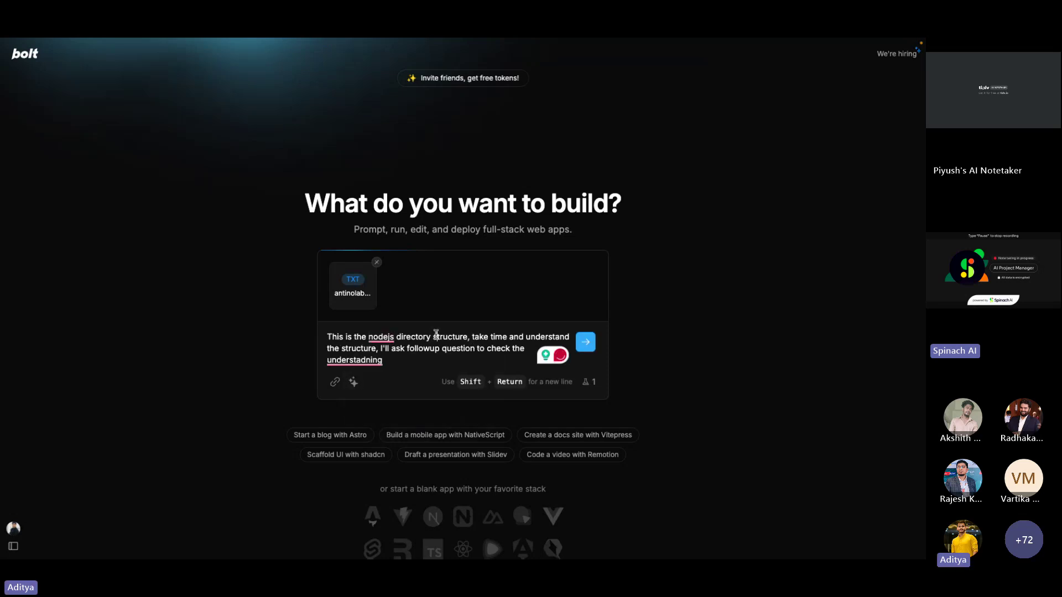
mouse_move(445, 349)
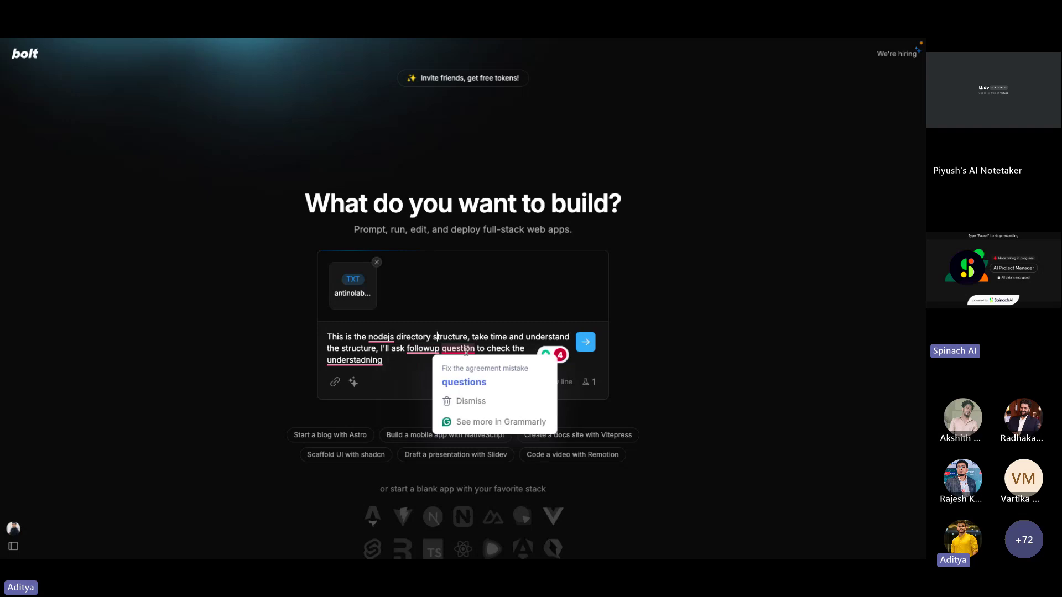
left_click(463, 386)
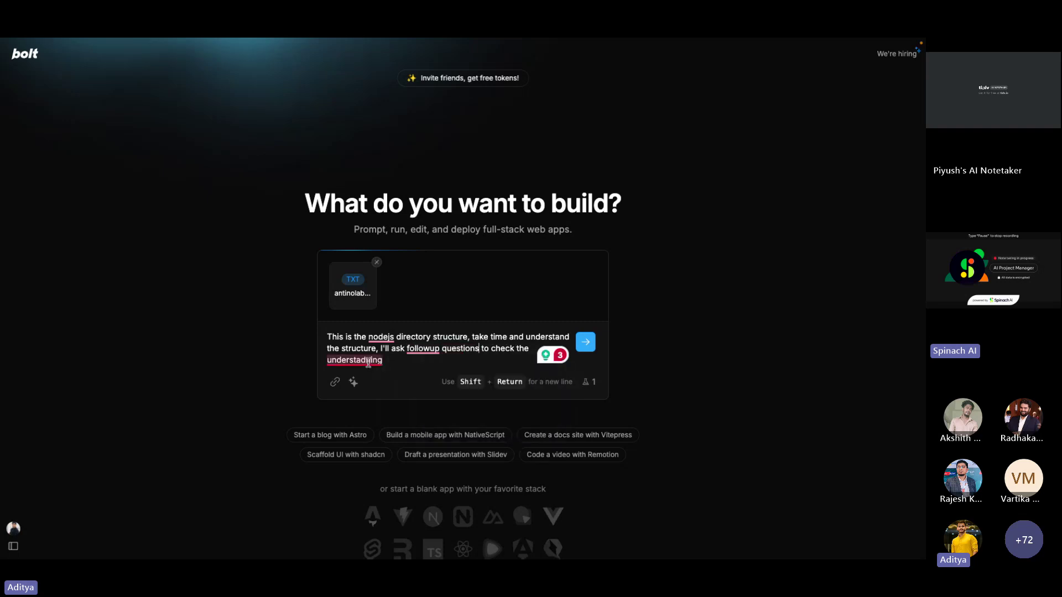
mouse_move(382, 362)
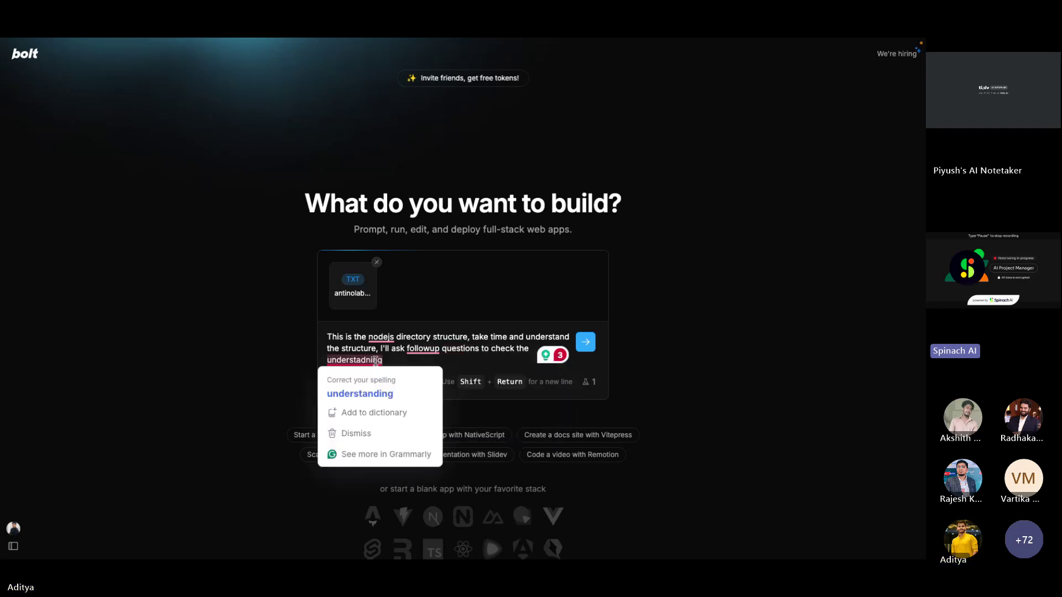
left_click(379, 393)
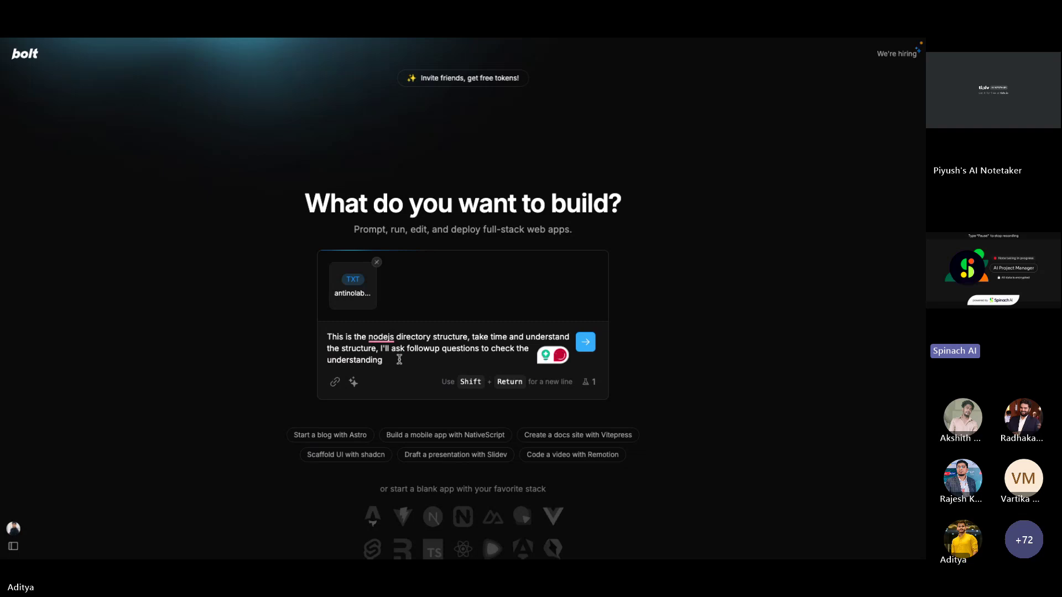
key("Return")
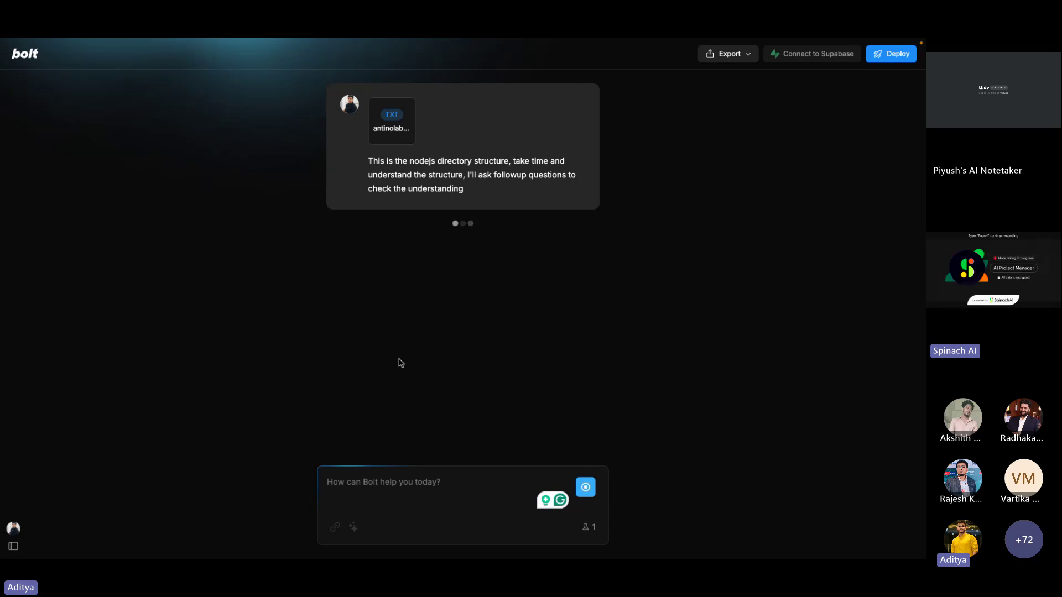
Check the export options, then scroll through Bolt's breakdown of the root and src directories, security and tooling
left_click(748, 54)
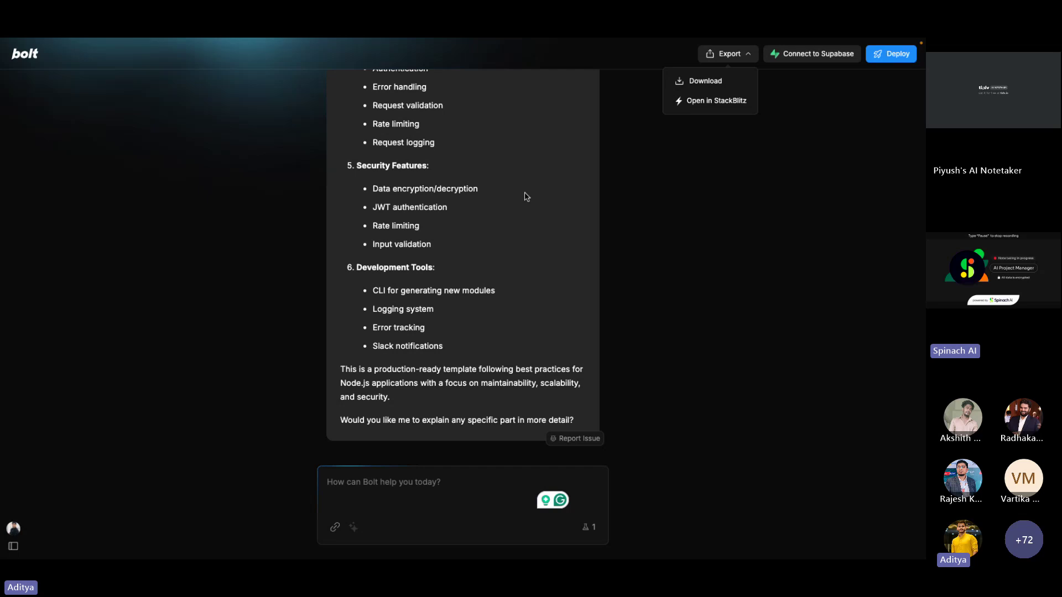
scroll(525, 197, "up", 8)
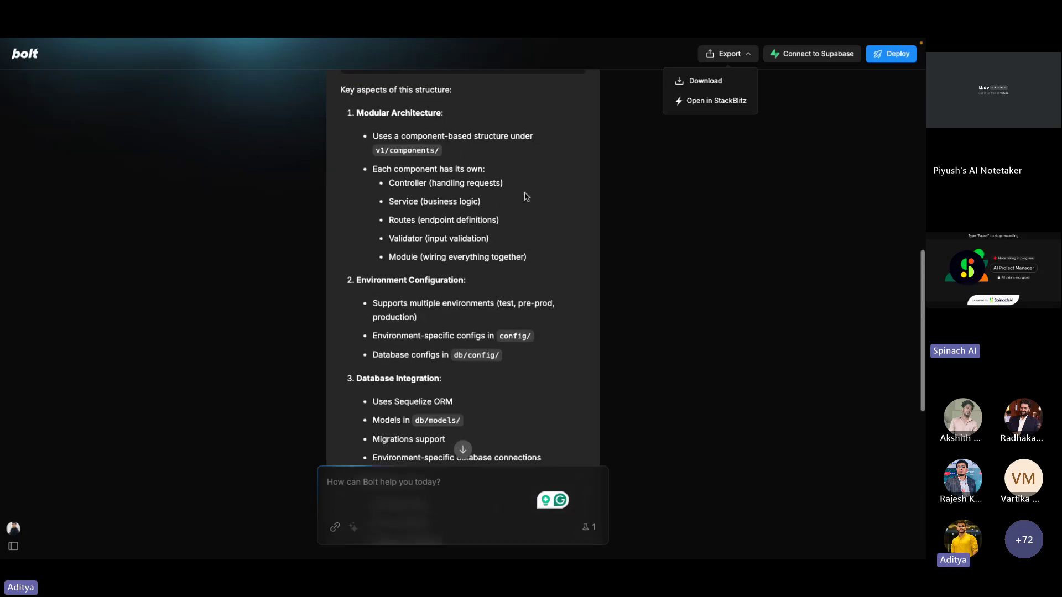
scroll(526, 197, "up", 8)
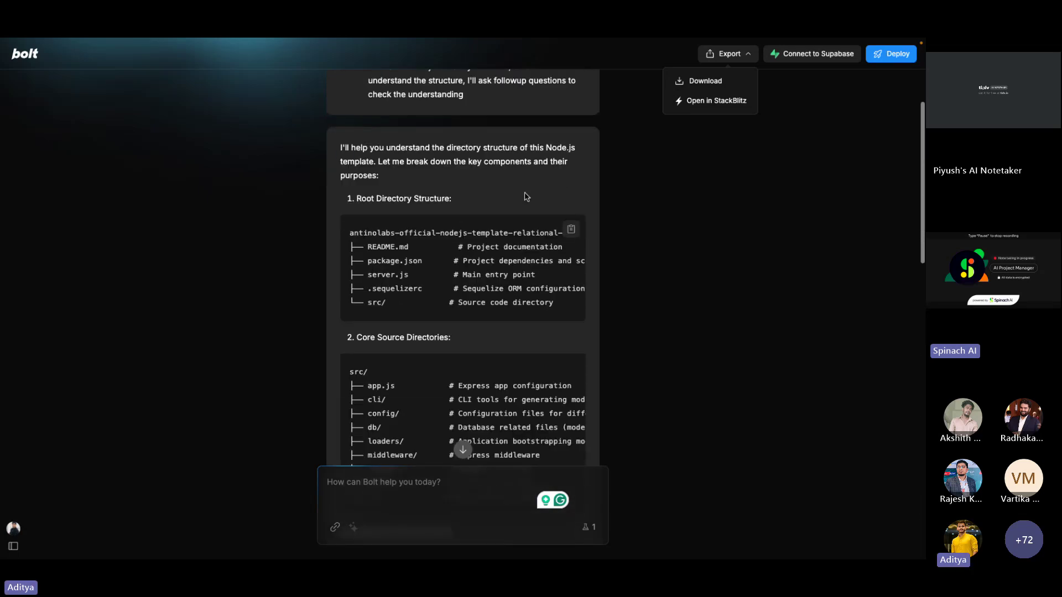
scroll(526, 197, "up", 1)
scroll(526, 197, "down", 4)
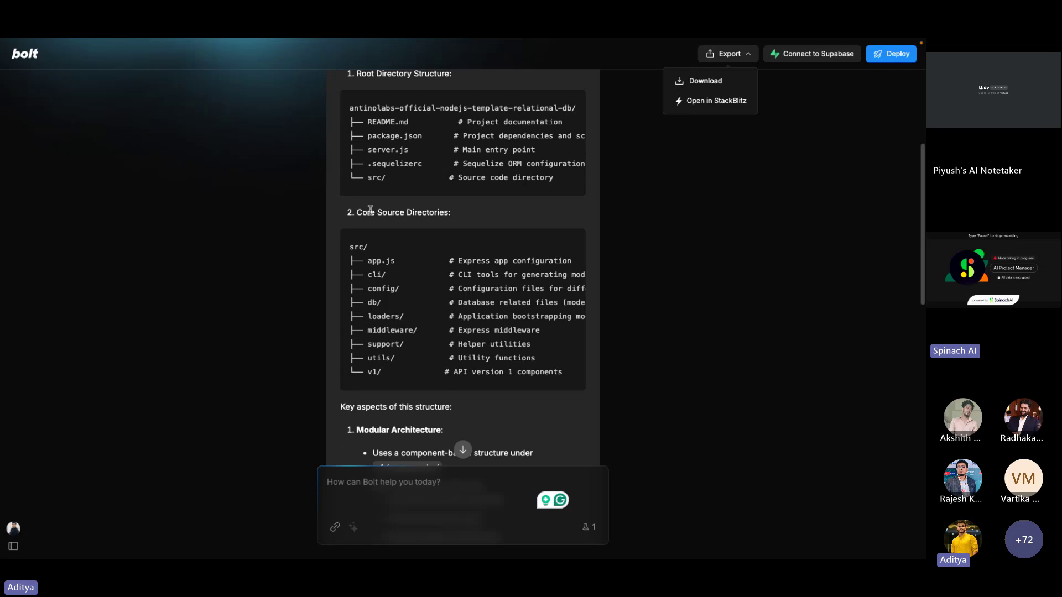
scroll(370, 211, "down", 15)
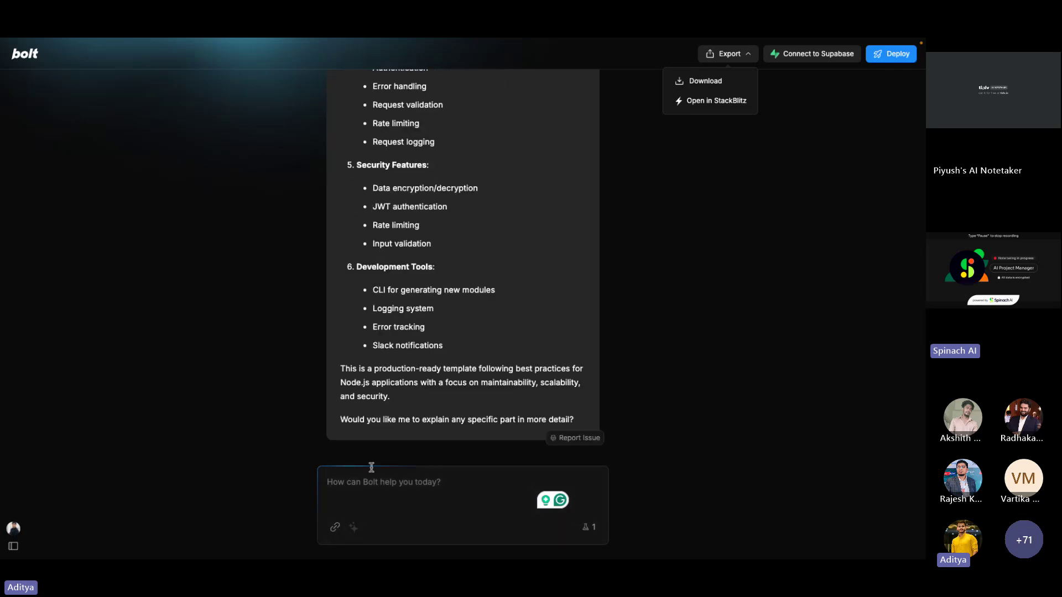
left_click(351, 484)
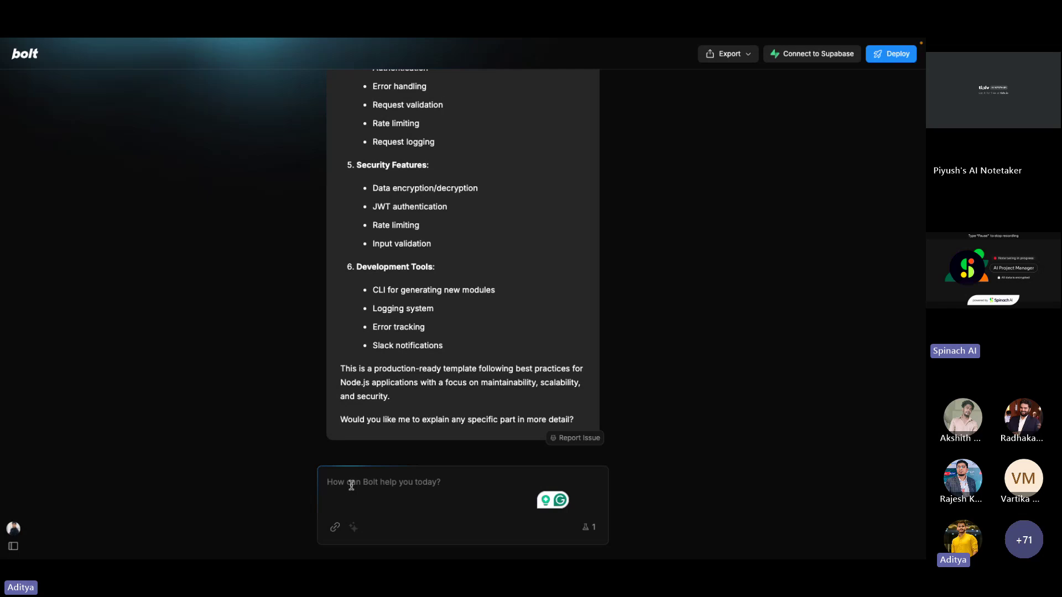
Write a prompt to strictly follow the directory structure and add a ChatGPT-API module for formal office flirting
type("B")
key("BackSpace")
type("By")
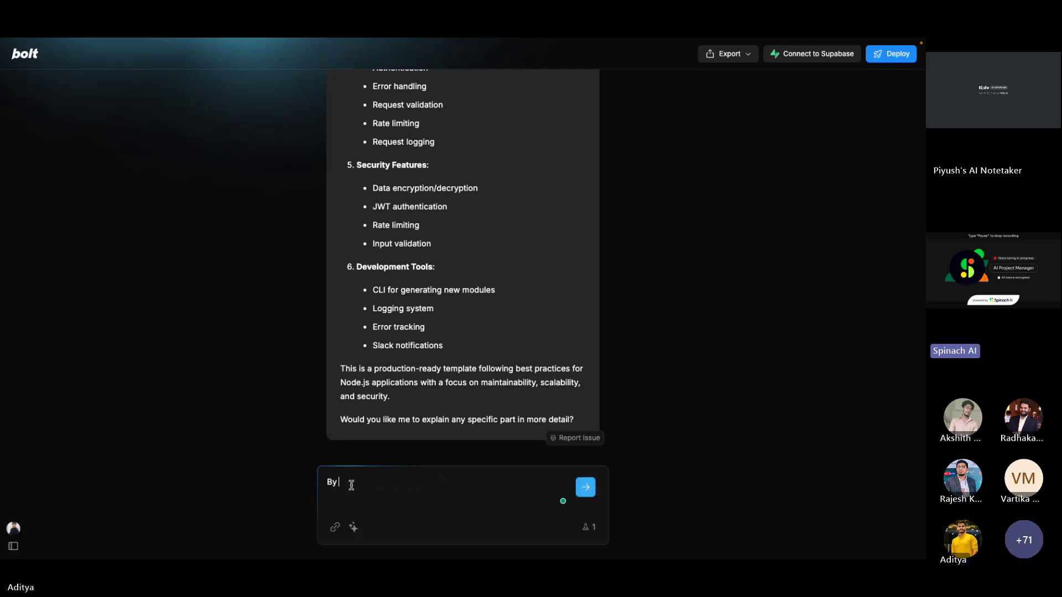
type(" stri")
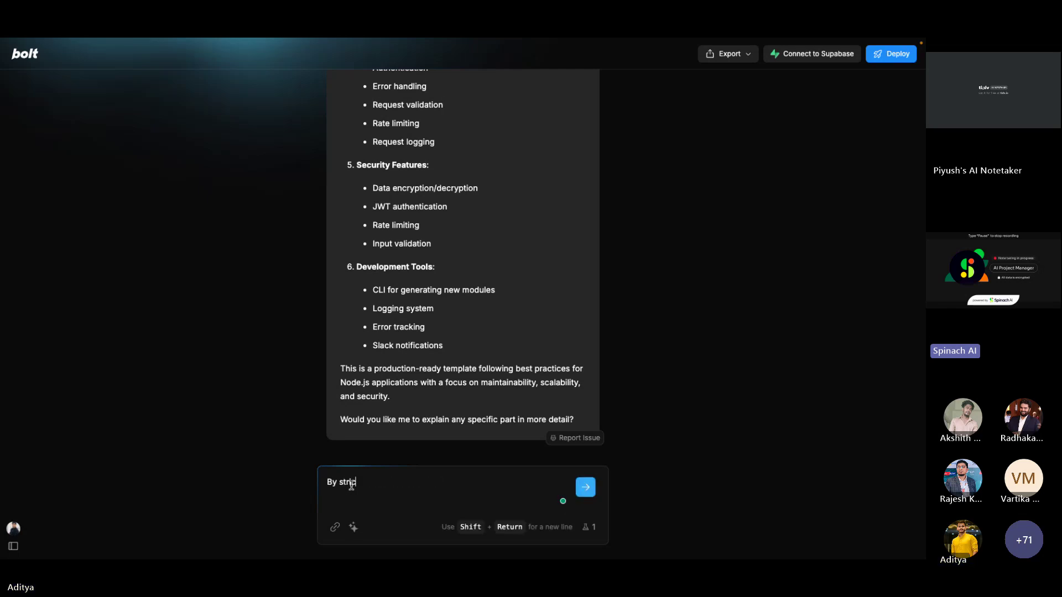
type("ctl")
type("t")
key("BackSpace")
key("BackSpace")
type("y")
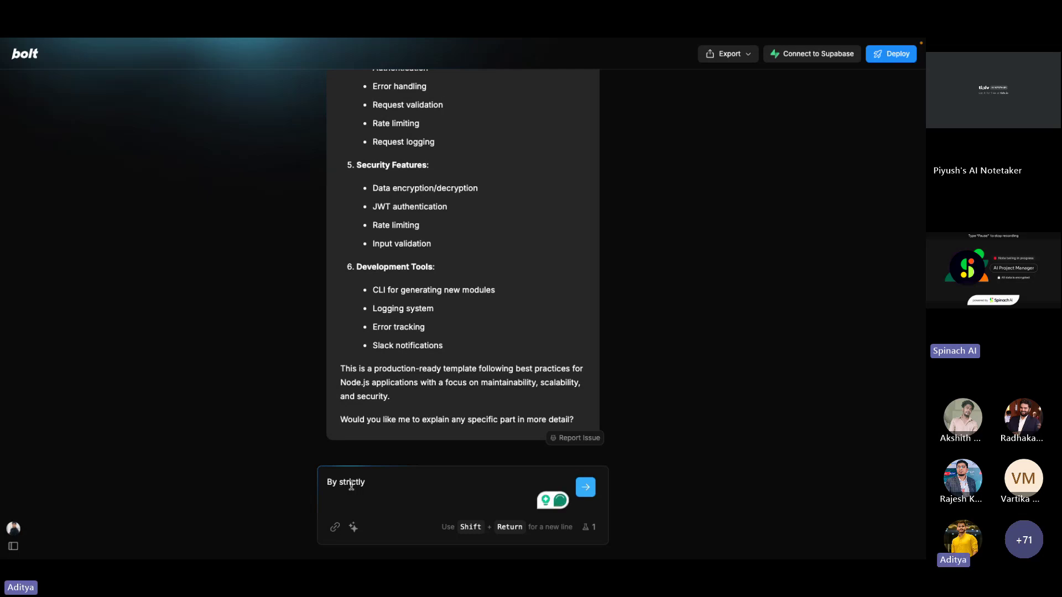
type(" follow")
type("the directory structu")
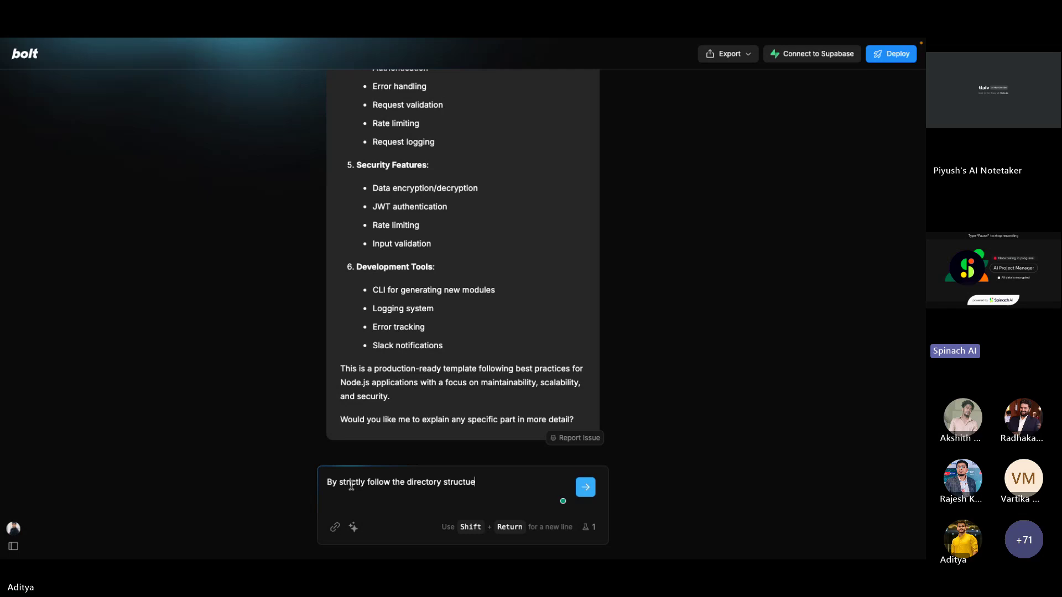
type("re - ")
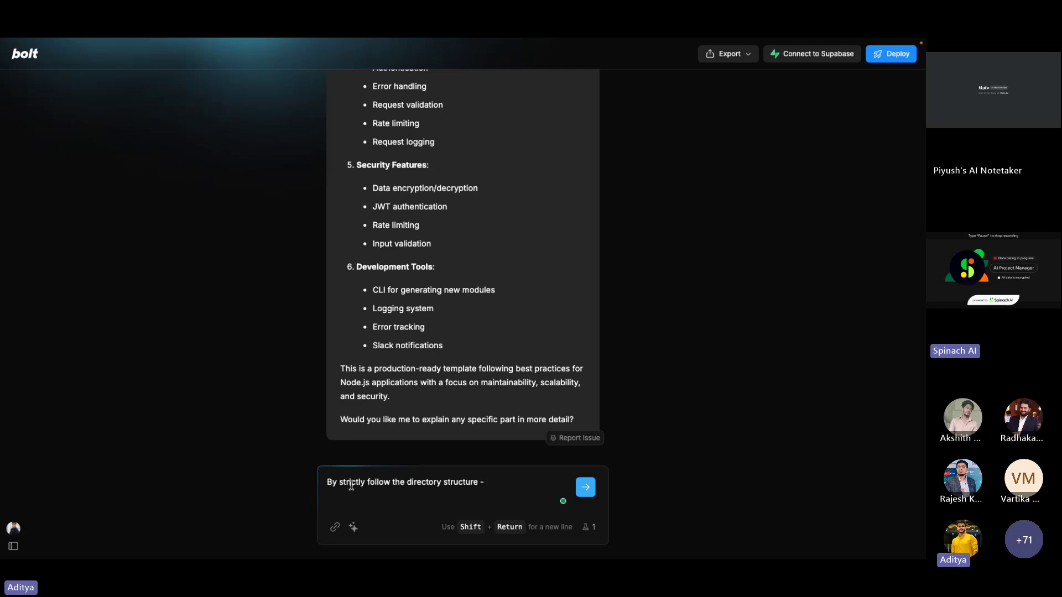
type("create the se")
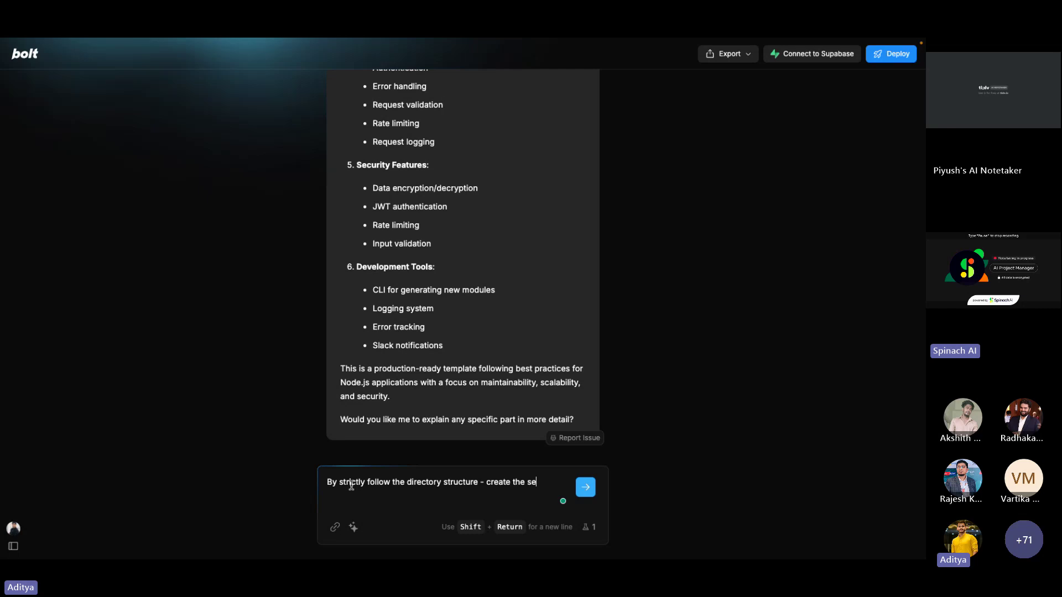
type("parate module")
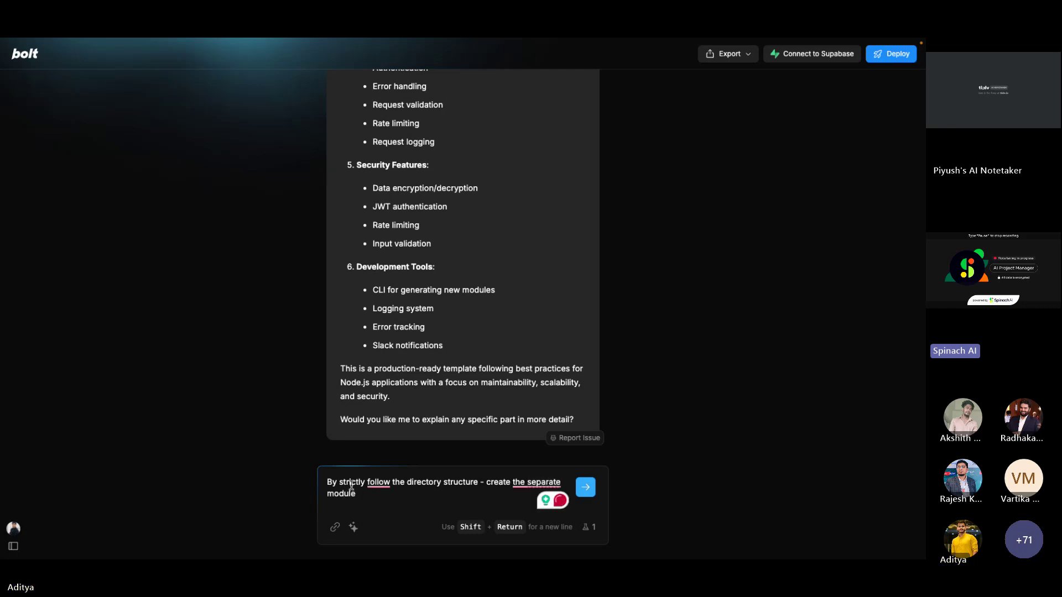
type(" and integra")
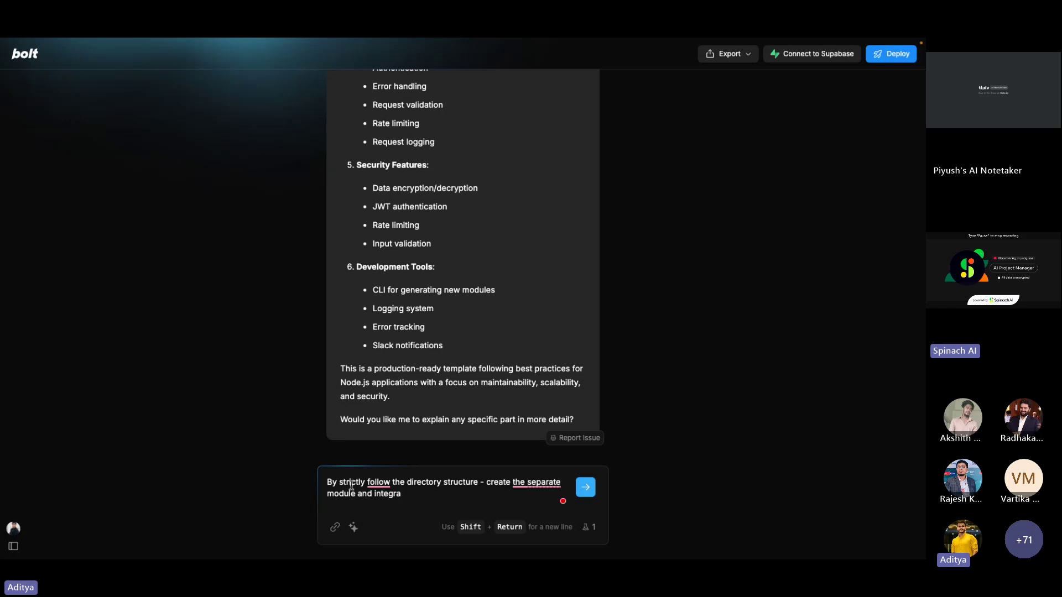
type("te the chatgpt")
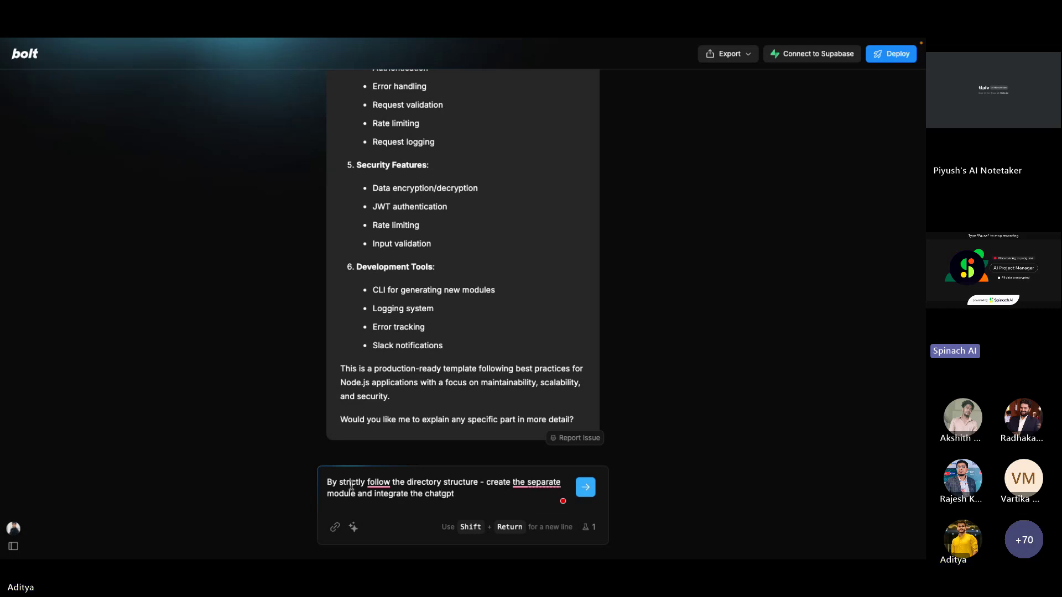
type(" apis which wh")
key("BackSpace")
type("ill ")
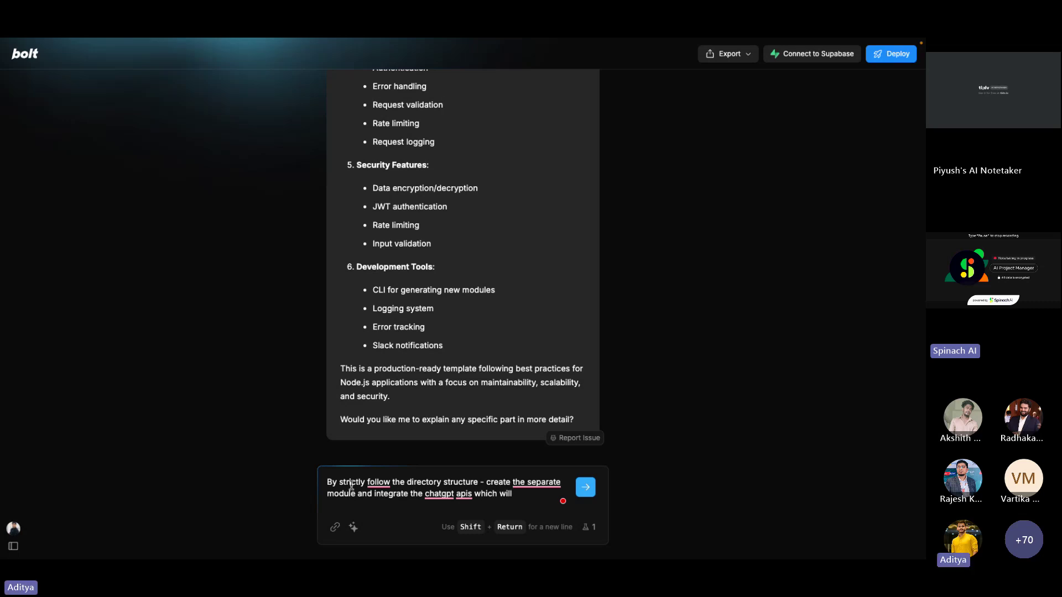
type("help users to learn forma")
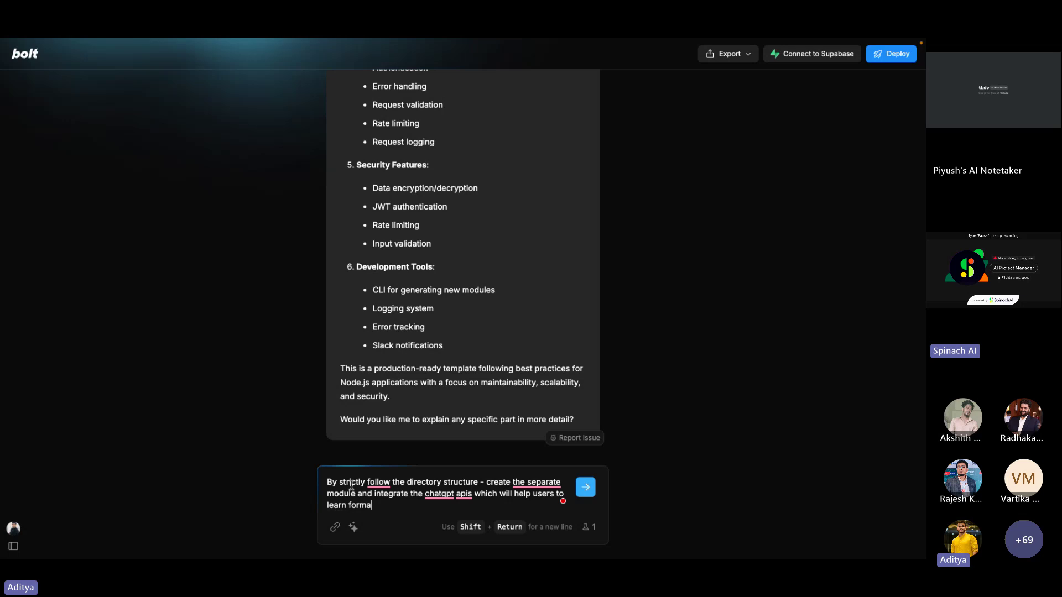
type("l")
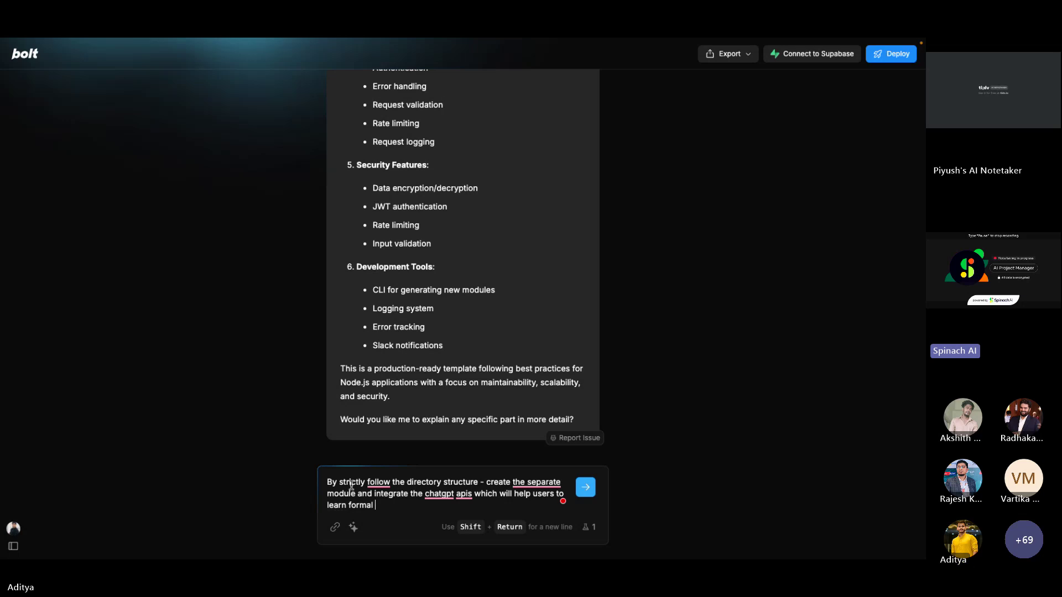
type(" office flirting")
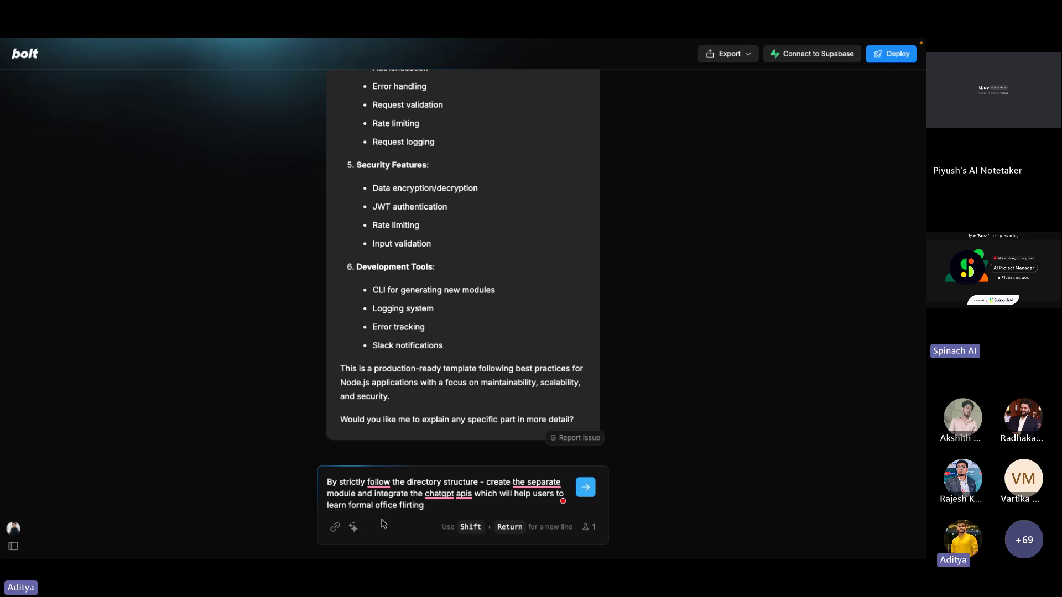
Accept the Grammarly fixes for ChatGPT, APIs, 'a separate' and 'following', then send the prompt
left_click(441, 493)
left_click(445, 423)
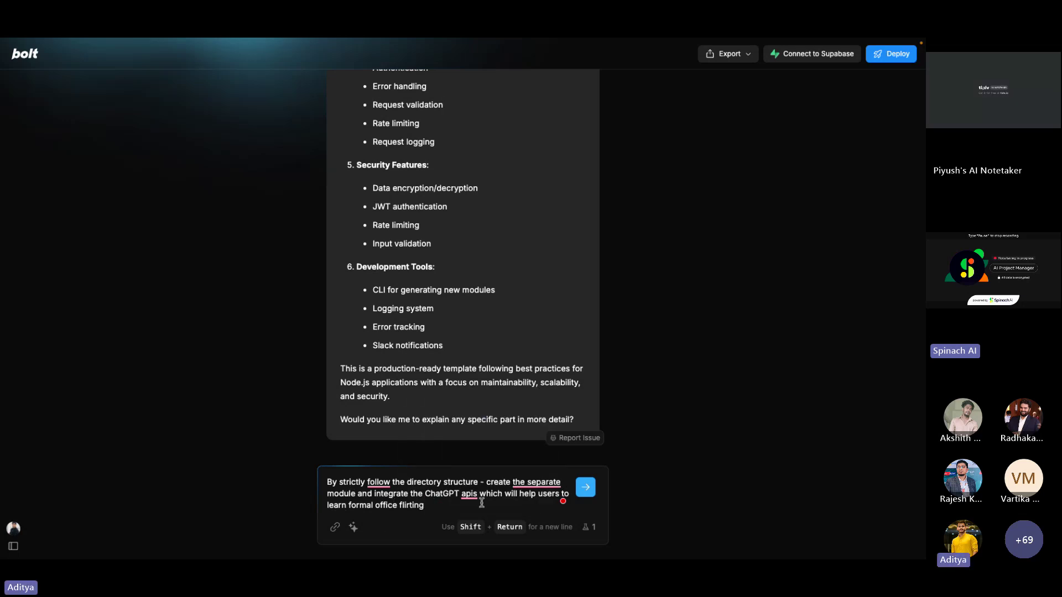
left_click(467, 494)
left_click(474, 422)
left_click(533, 480)
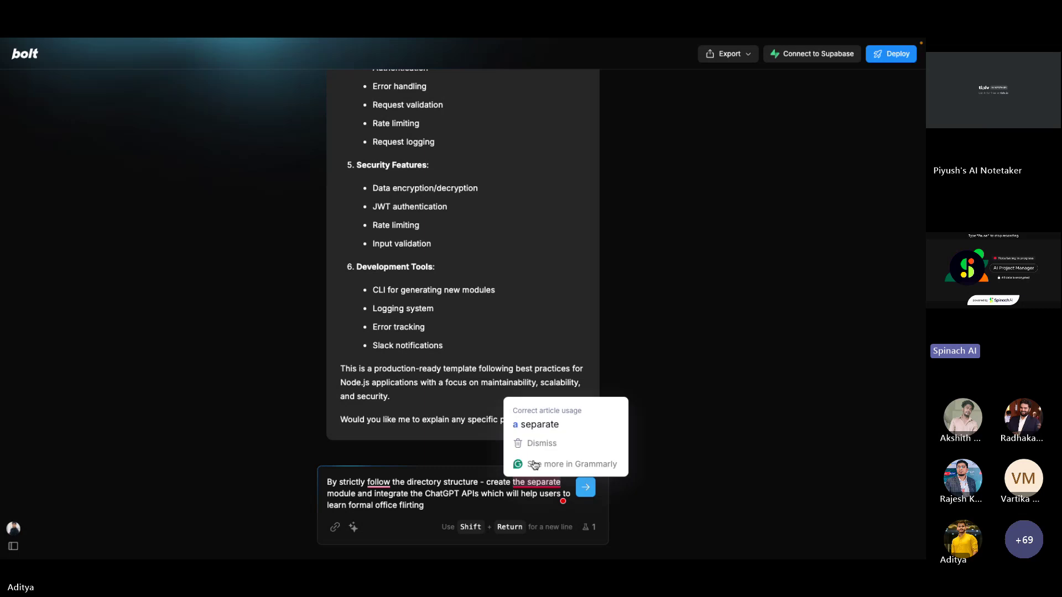
left_click(527, 426)
left_click(375, 485)
left_click(389, 424)
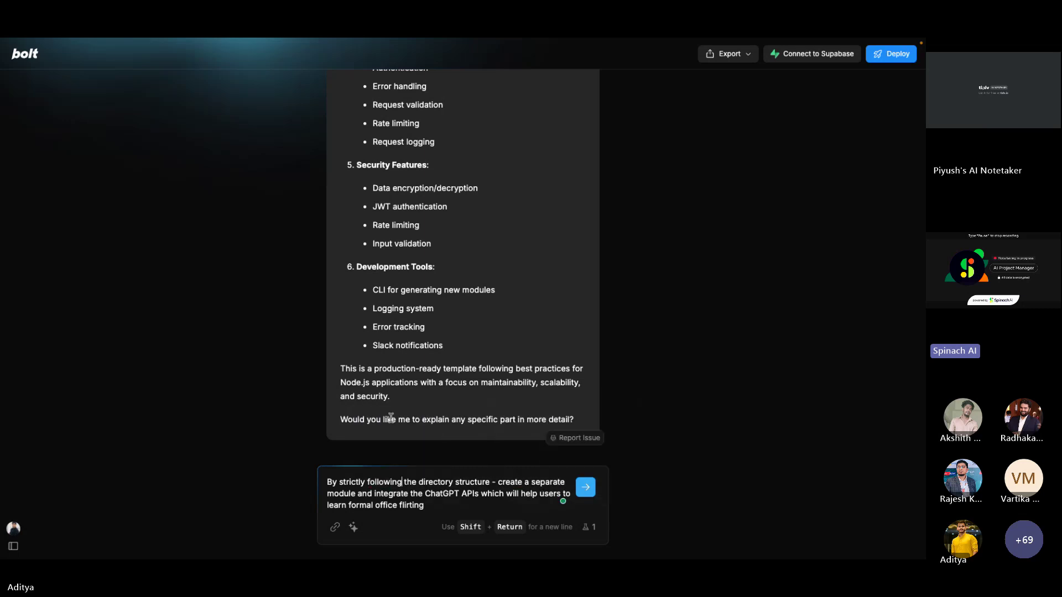
key("Return")
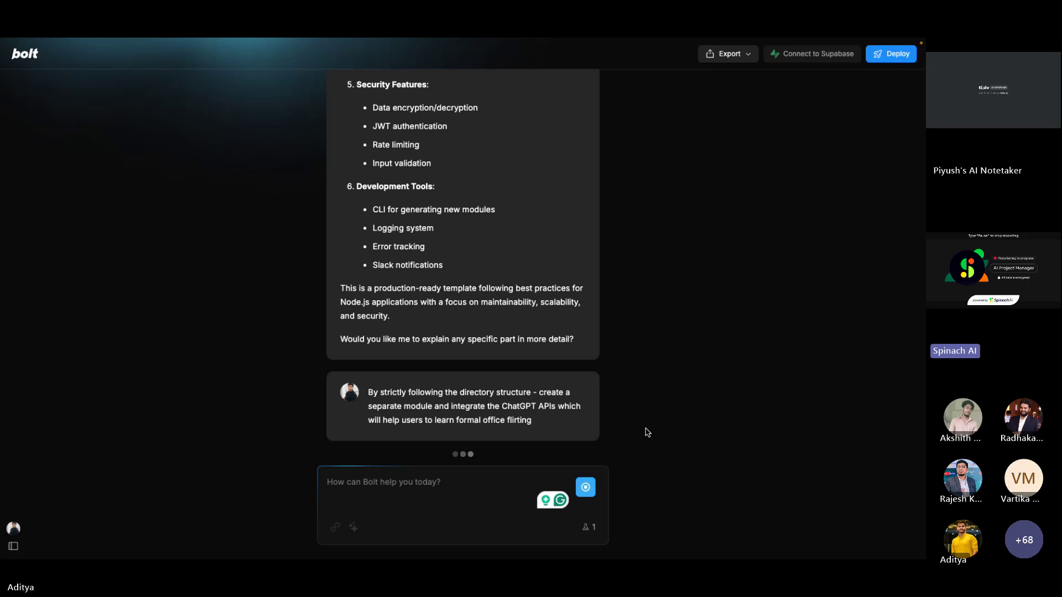
Expand src > v1 > components and open office_communication.controller.js and office_communication.service.js
mouse_move(13, 334)
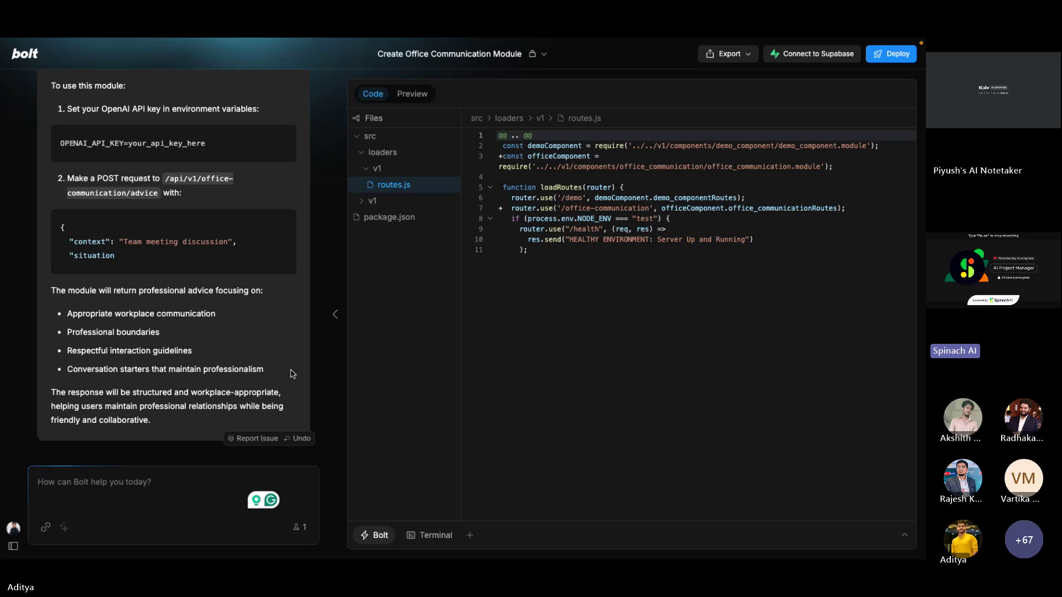
scroll(293, 374, "up", 1)
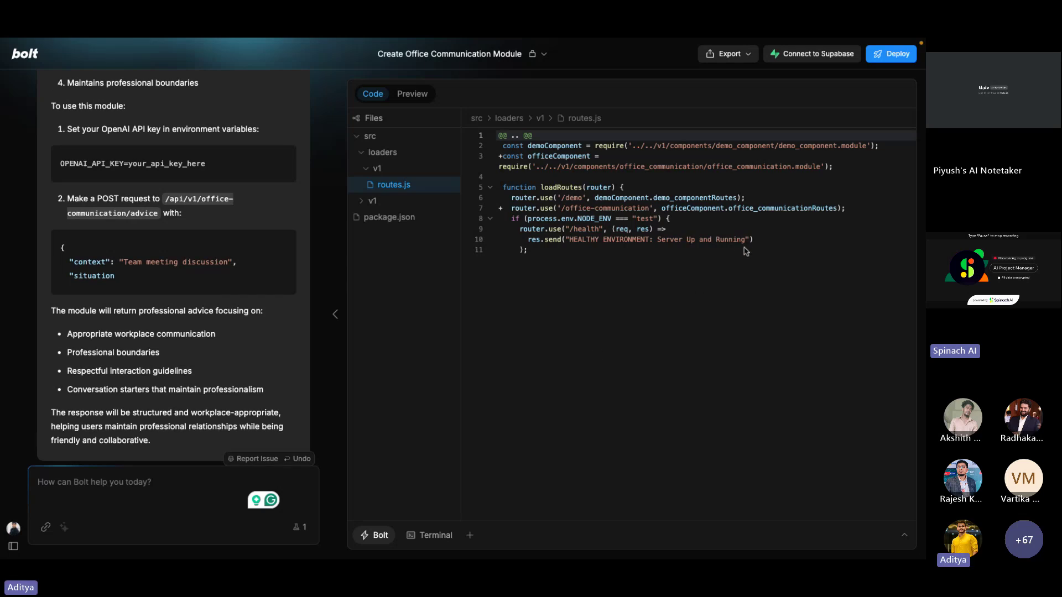
left_click(364, 203)
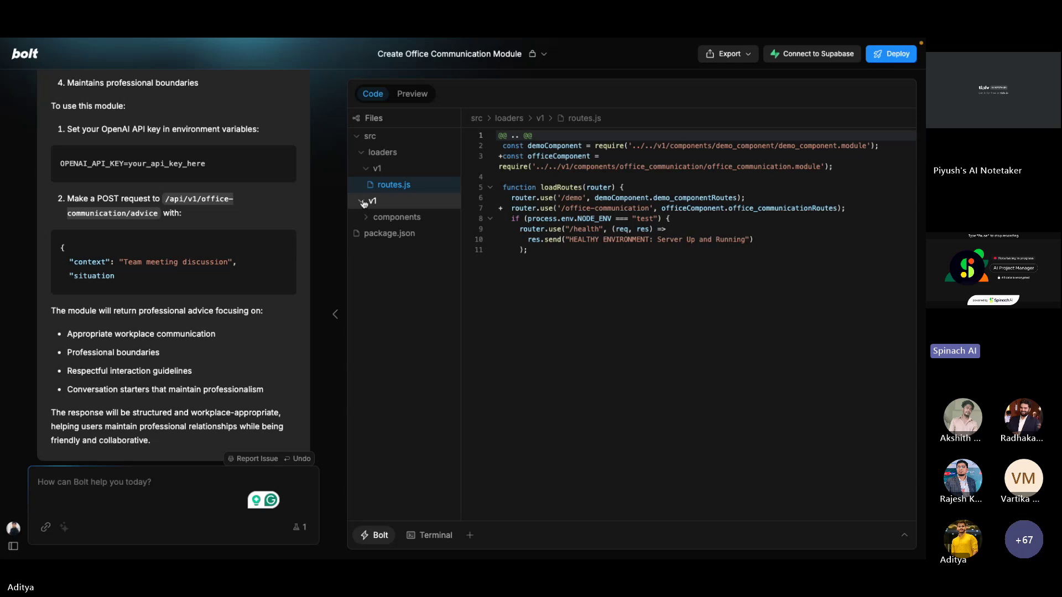
left_click(387, 216)
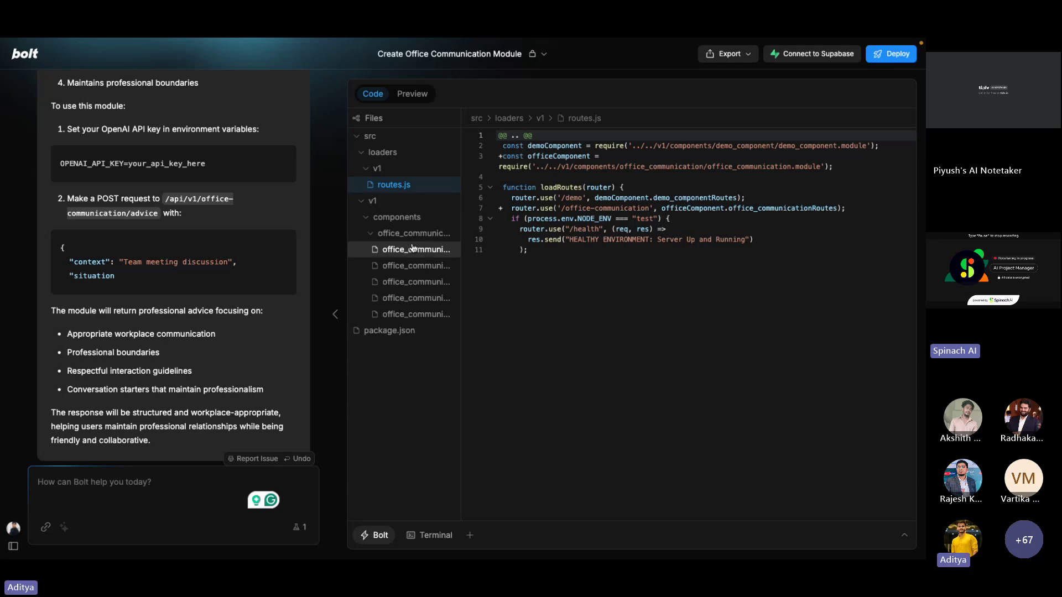
left_click(412, 249)
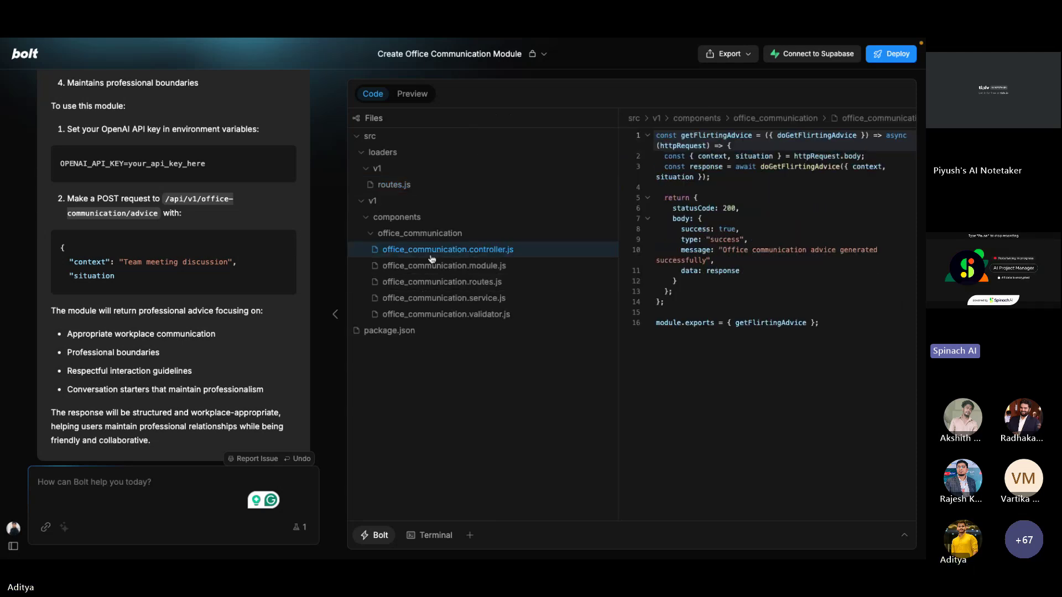
left_click(445, 298)
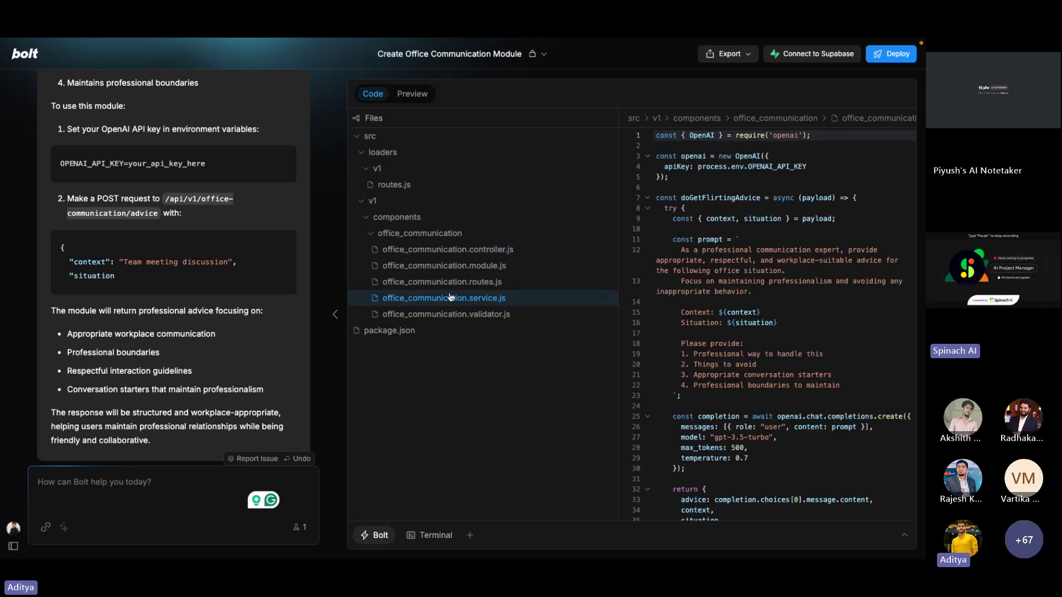
Widen the code pane and read the service file's prompt context, numbered requests and API call lines
left_click_drag(617, 308, 444, 311)
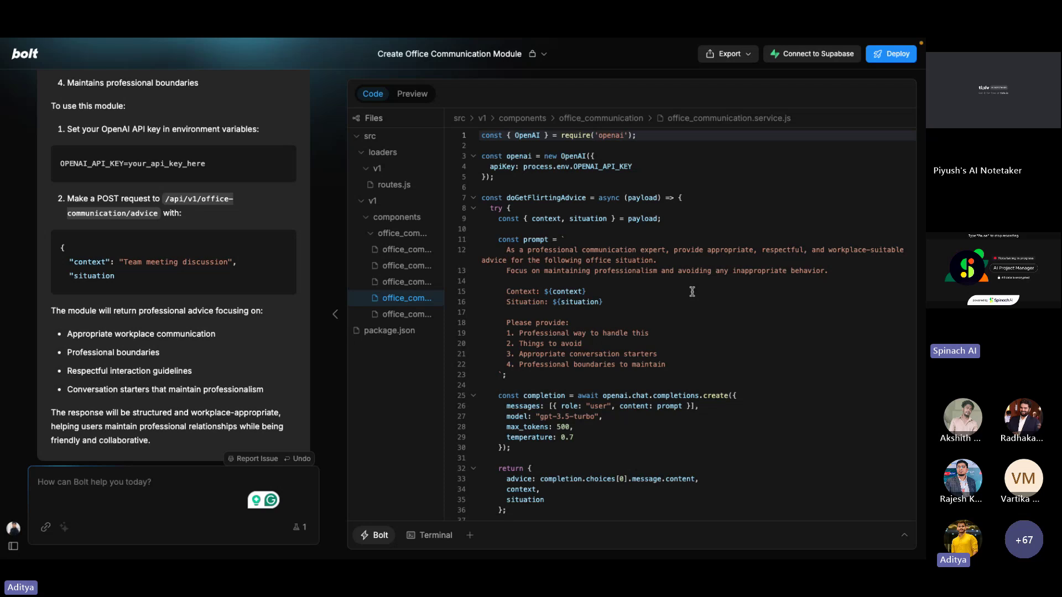
left_click_drag(504, 281, 611, 307)
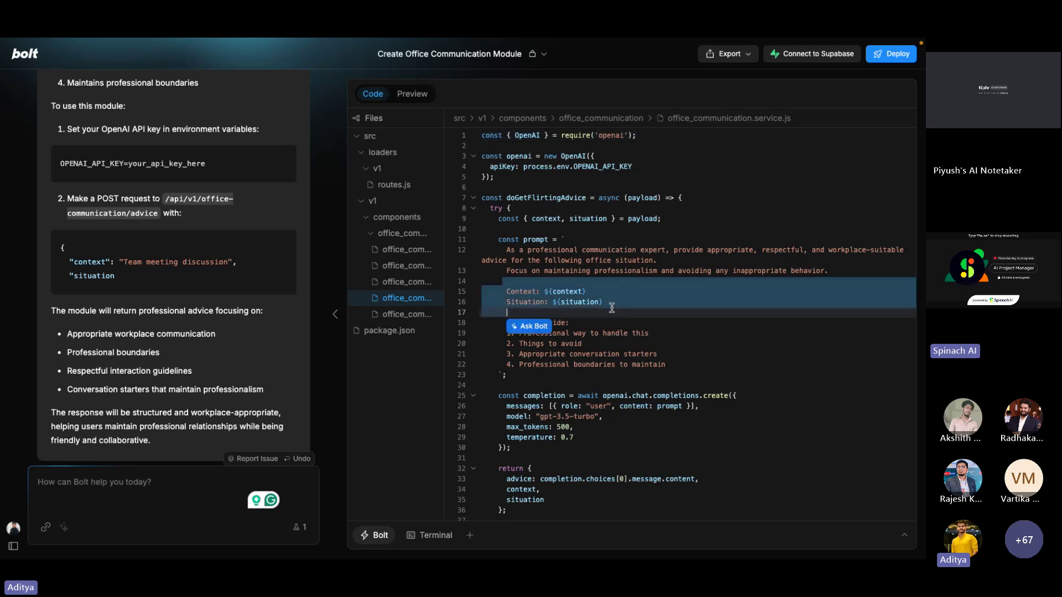
left_click(612, 307)
left_click(502, 332)
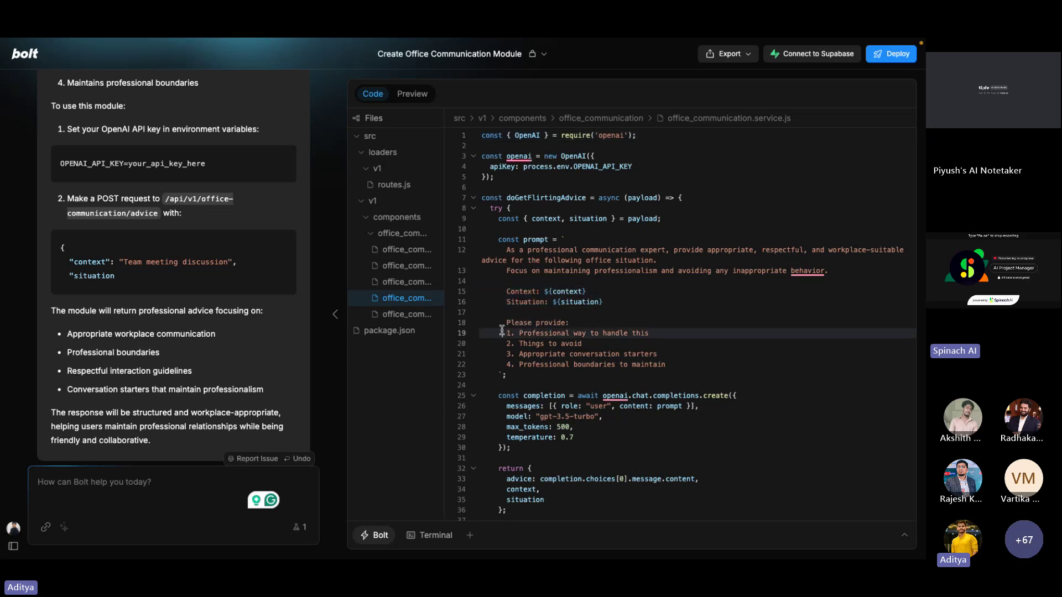
left_click_drag(502, 332, 505, 375)
scroll(679, 299, "down", 3)
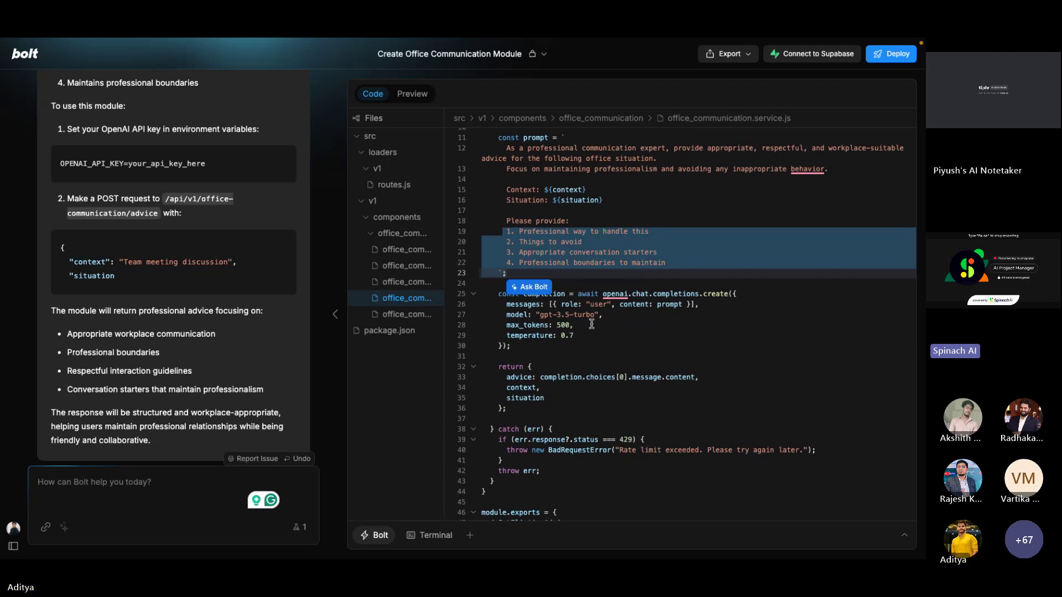
left_click(658, 344)
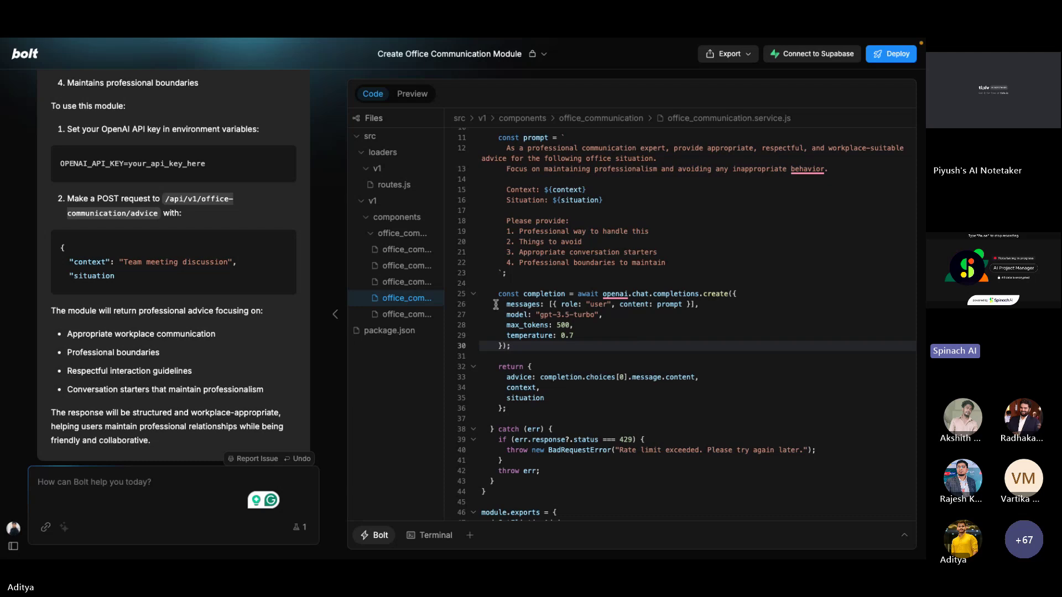
left_click_drag(496, 294, 564, 357)
scroll(564, 357, "down", 1)
left_click(564, 358)
left_click_drag(491, 319, 560, 360)
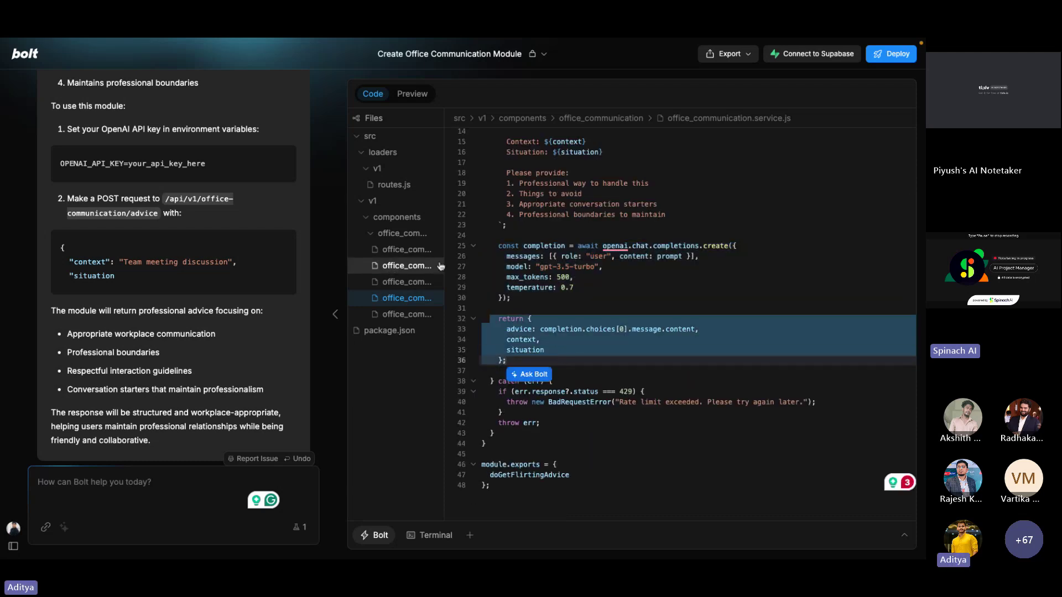
Open office_communication.routes.js and check its /advice route path
left_click_drag(444, 267, 533, 275)
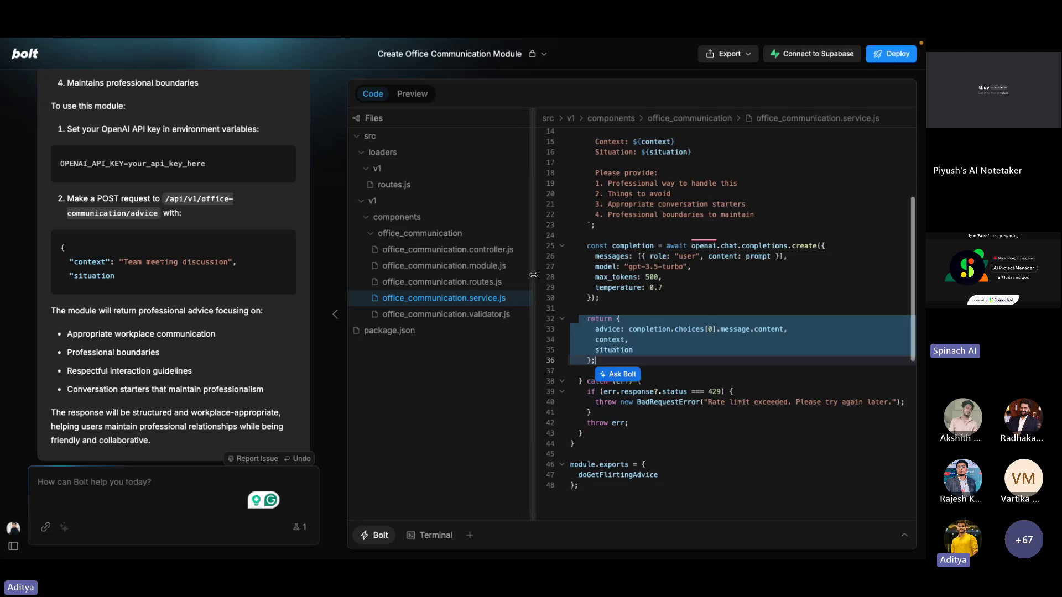
left_click(434, 281)
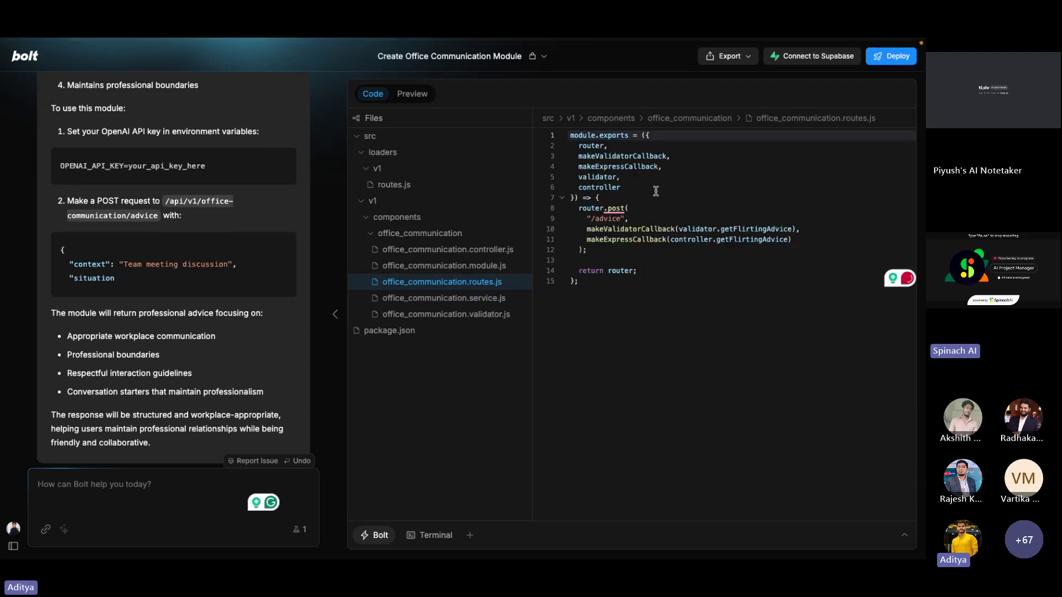
left_click_drag(588, 218, 625, 219)
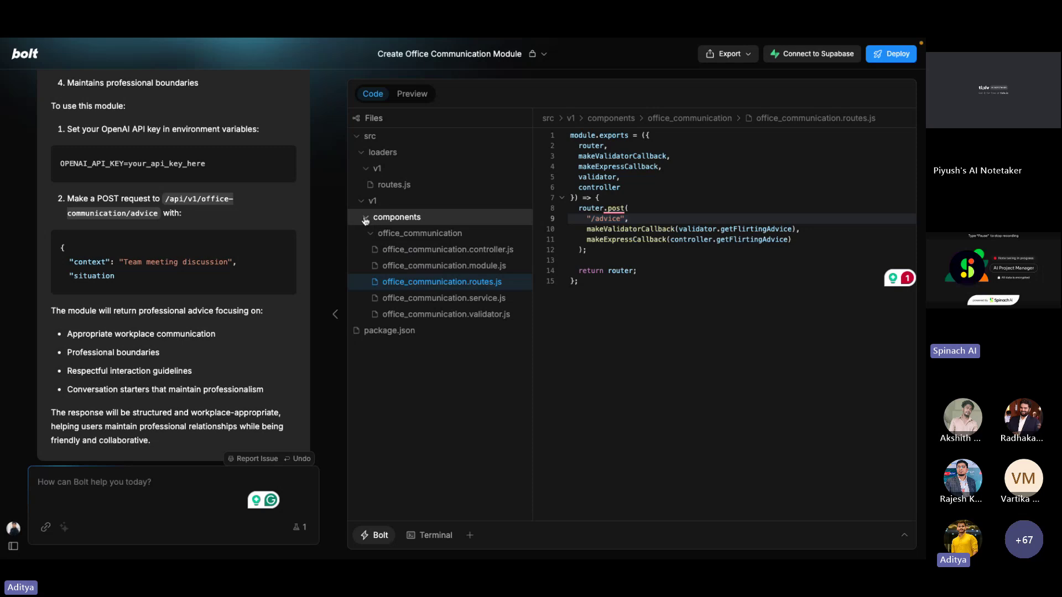
Collapse and re-expand the components folder and reopen office_communication.service.js
left_click(365, 220)
right_click(398, 219)
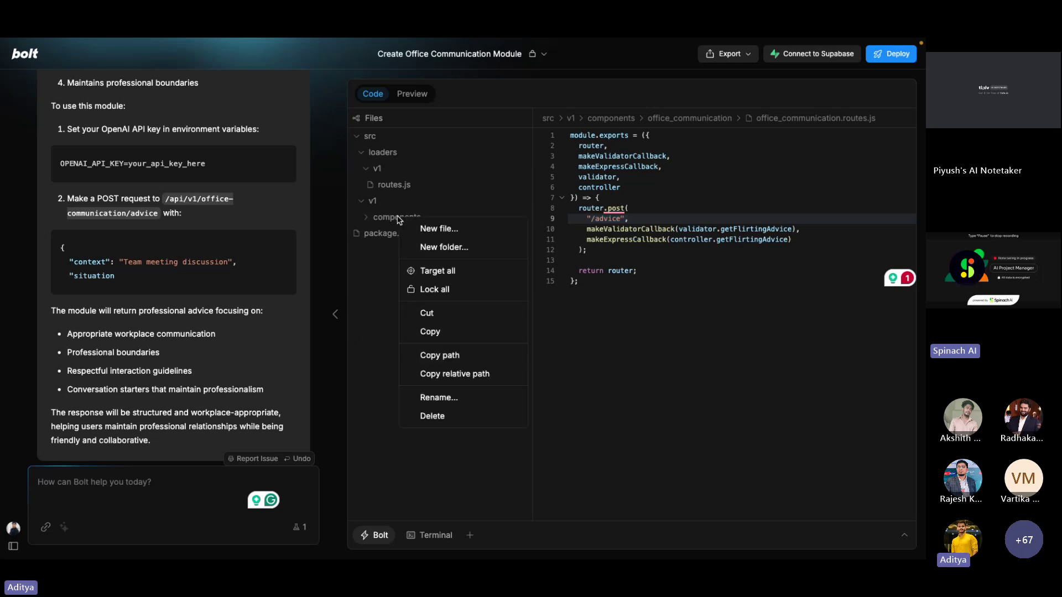
left_click(631, 256)
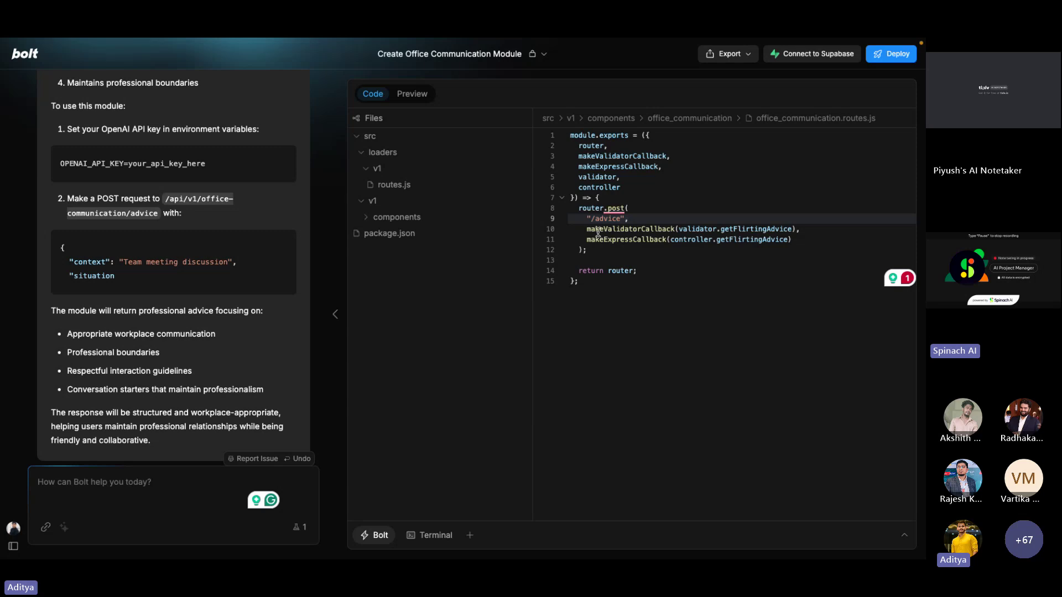
left_click(396, 220)
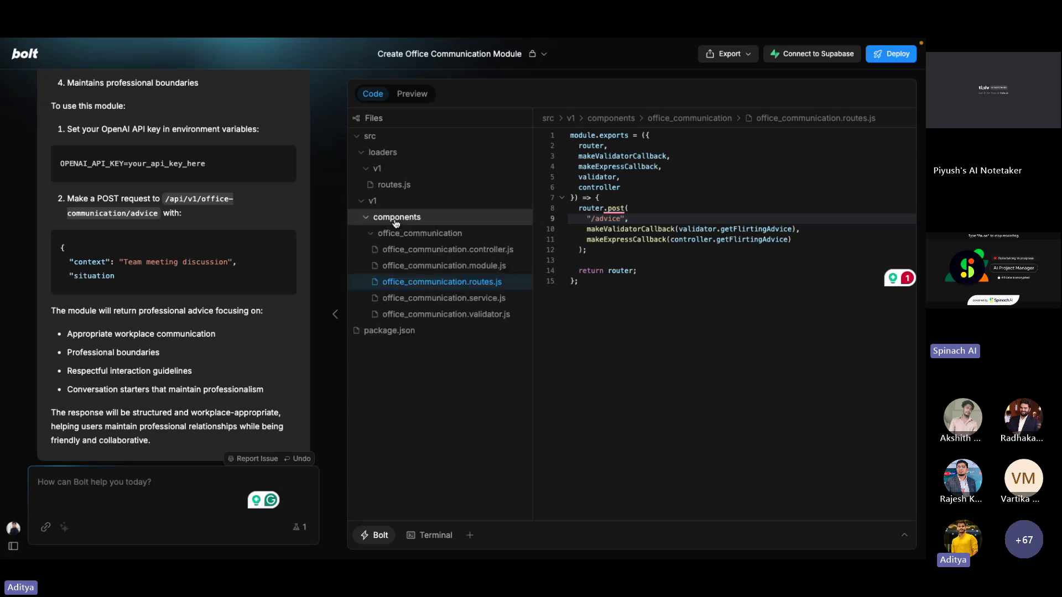
left_click(443, 297)
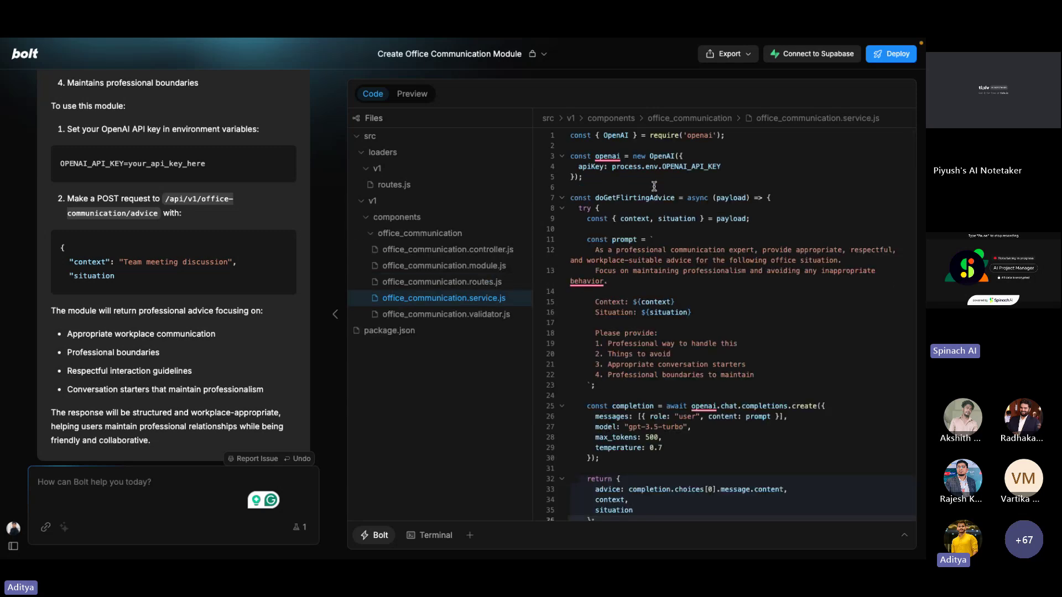
Highlight process.env.OPENAI_API_KEY on line 4 and the OpenAI client's API key setup
left_click_drag(613, 166, 757, 171)
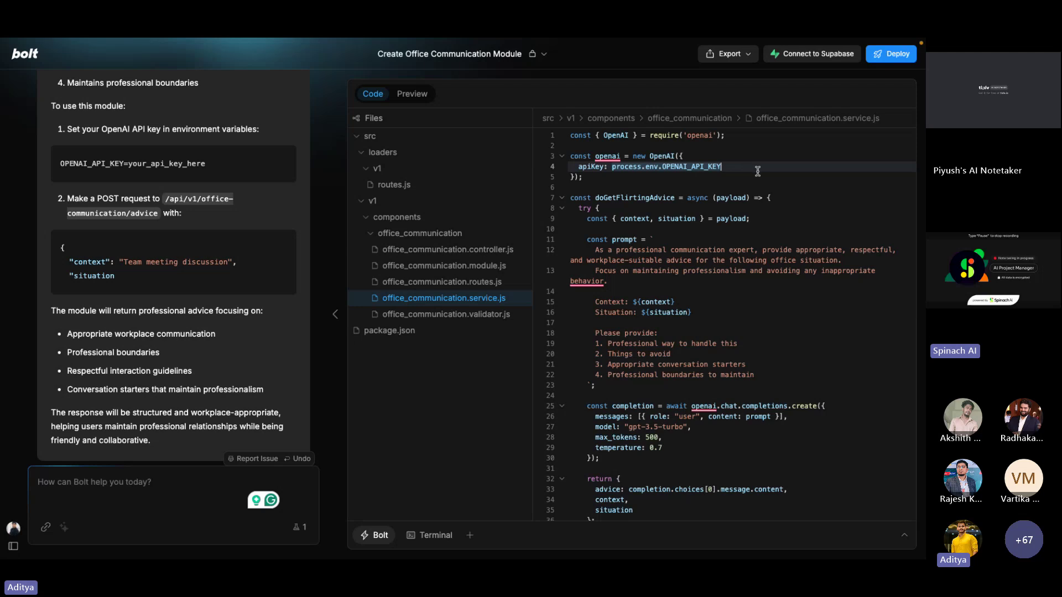
left_click(713, 176)
left_click_drag(575, 167, 762, 176)
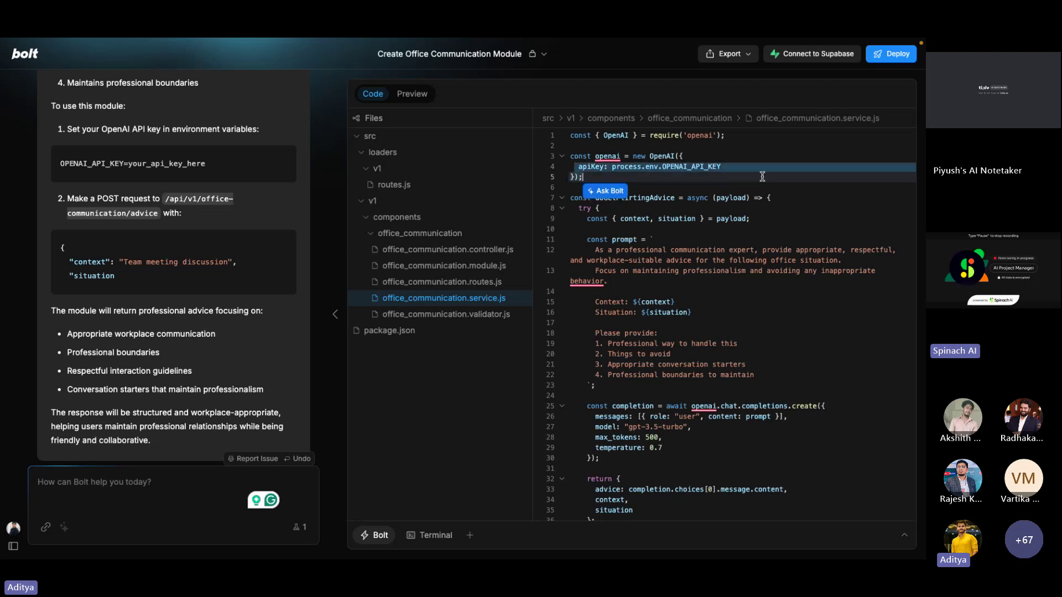
scroll(221, 324, "down", 1)
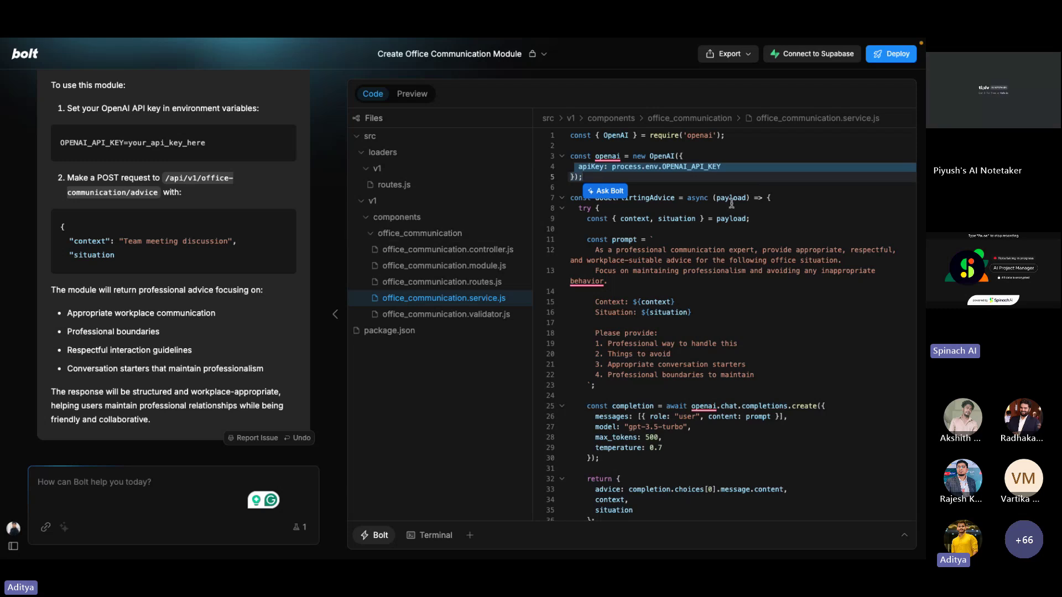
left_click(766, 191)
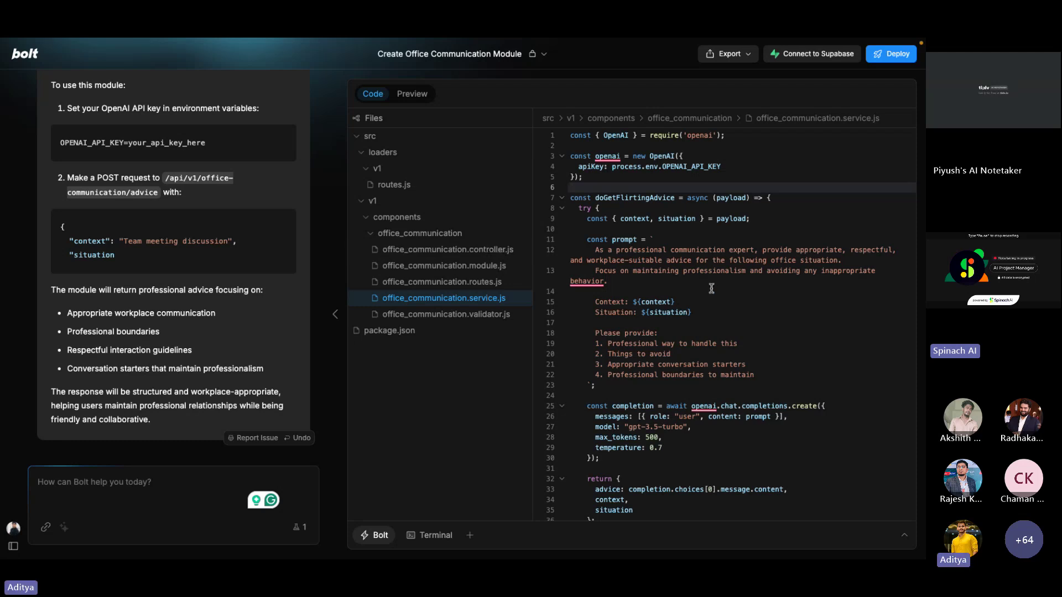
mouse_move(16, 210)
left_click(412, 94)
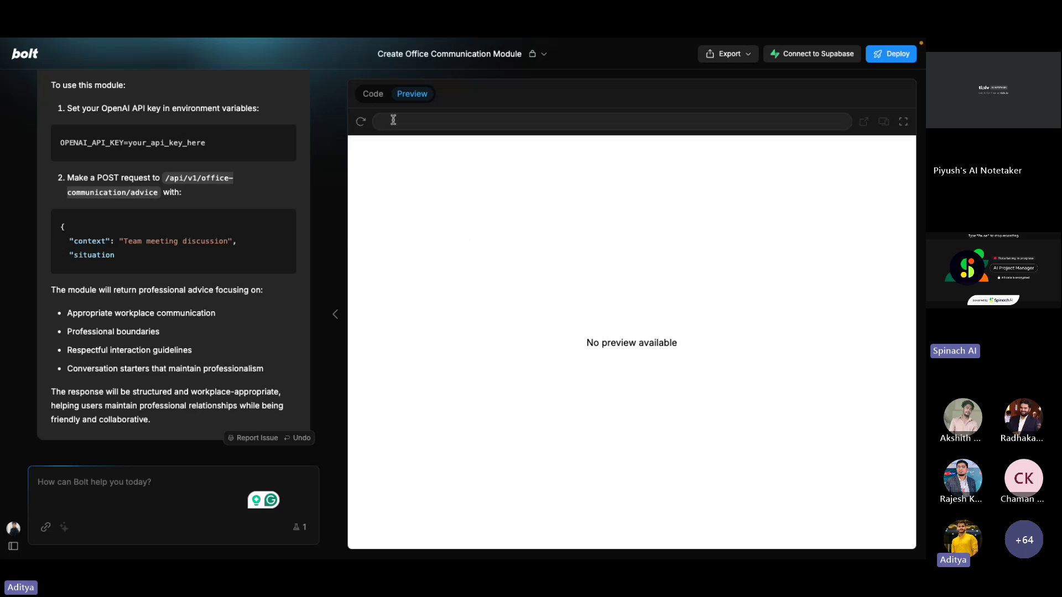
left_click(444, 123)
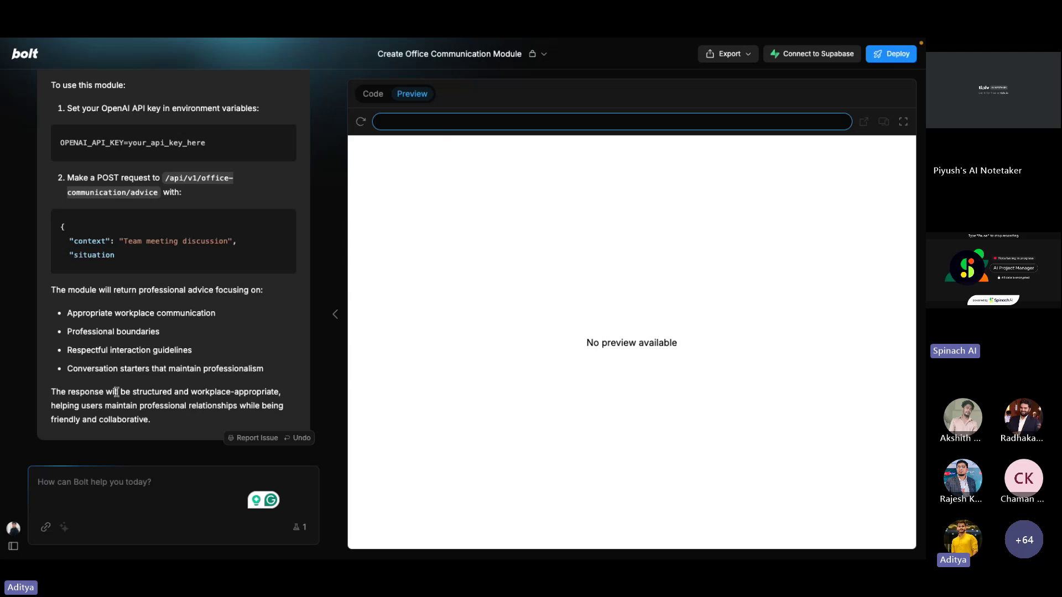
left_click(374, 95)
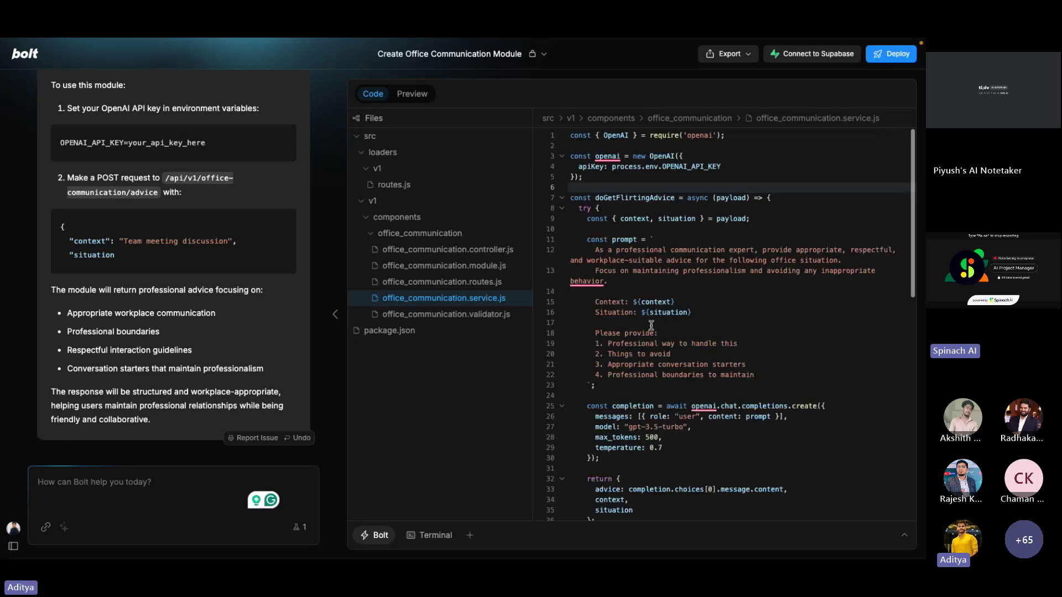
scroll(651, 326, "down", 1)
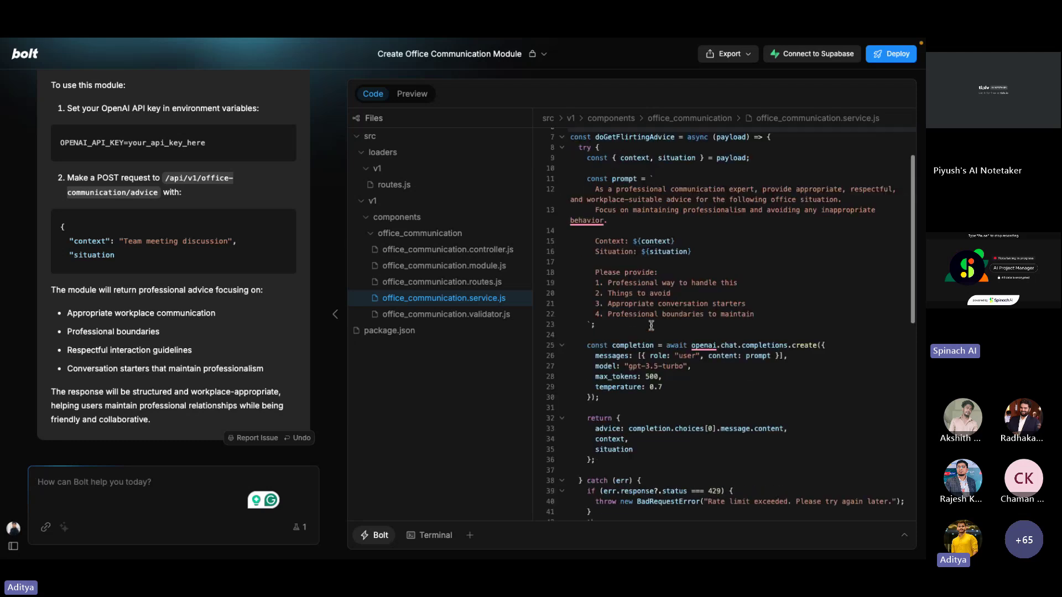
left_click(735, 384)
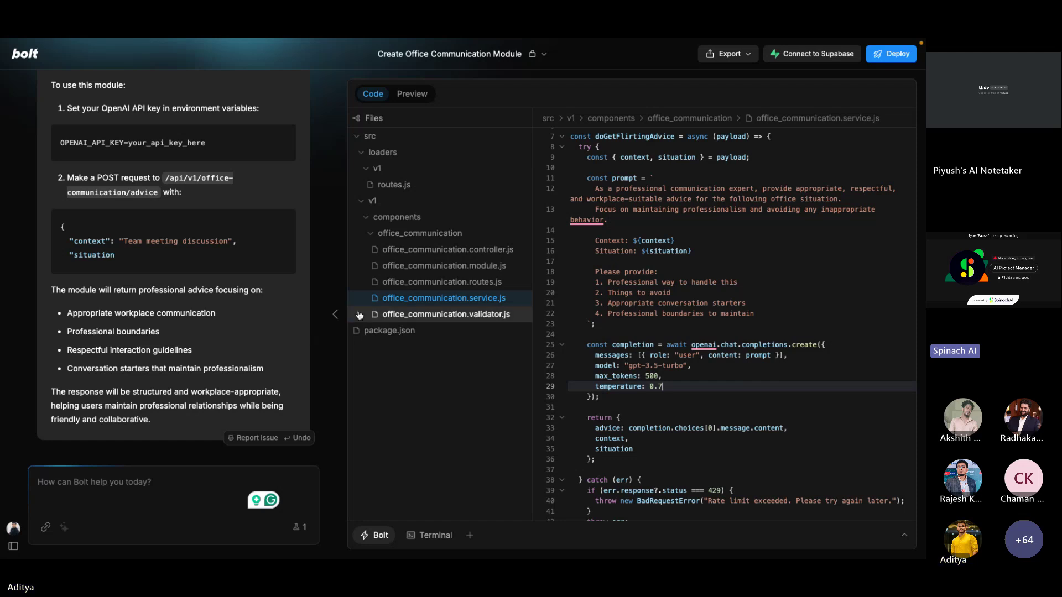
mouse_move(426, 39)
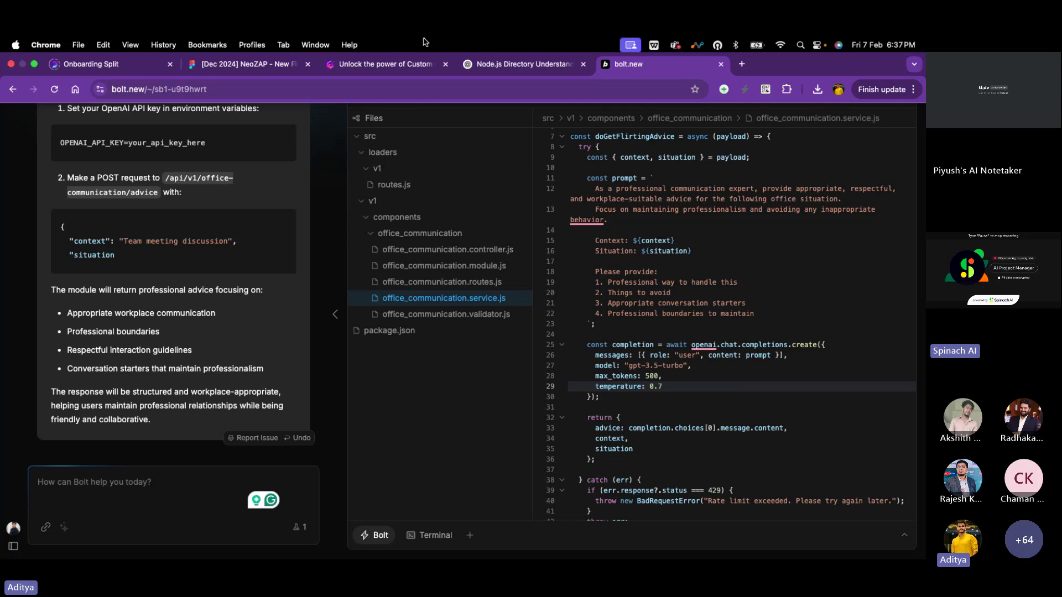
View the Gamma 'How to Build a Custom GPT' slide, then return to the Node.js ChatGPT conversation
left_click(378, 66)
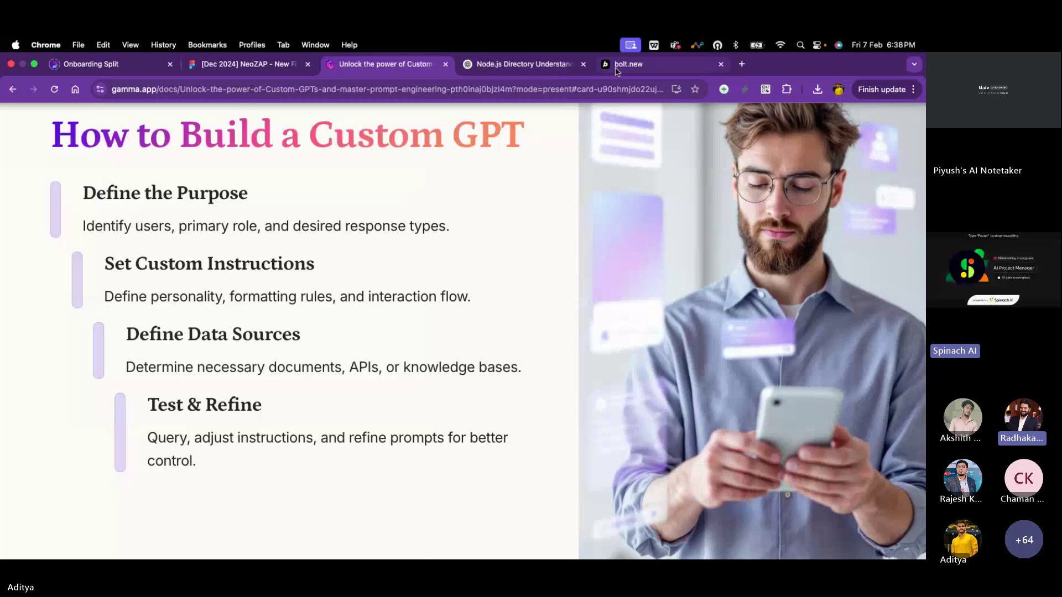
left_click(523, 64)
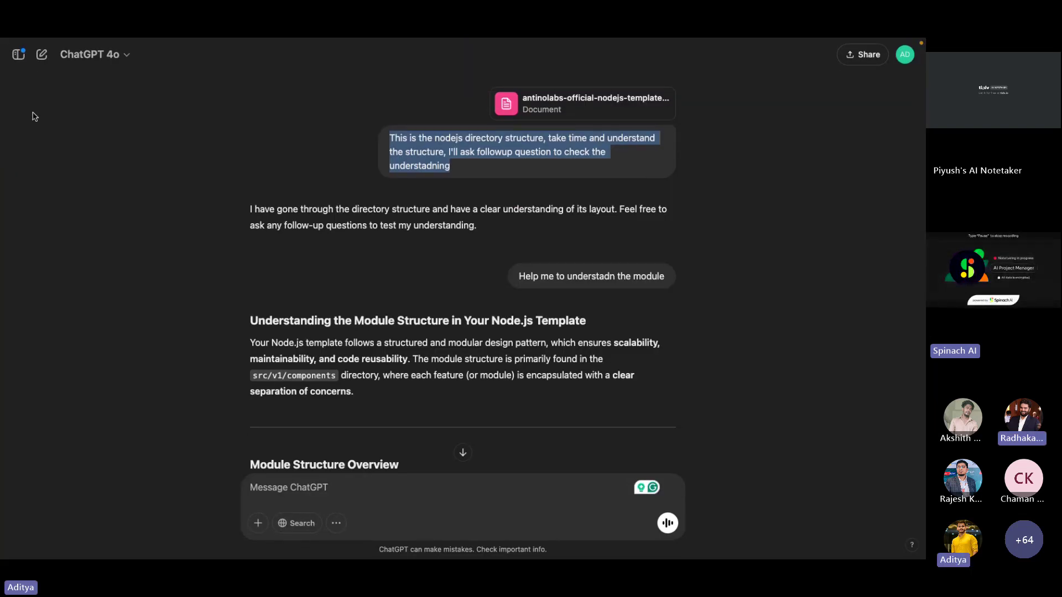
Browse Explore GPTs and My GPTs, then edit the Advance Product Estimation - AI assistant
left_click(19, 55)
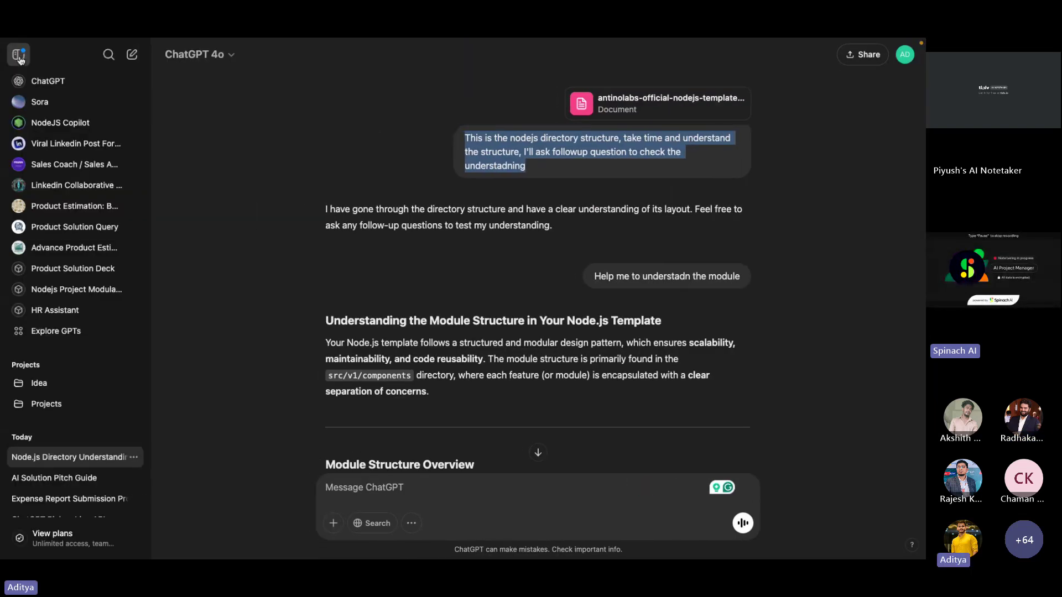
left_click(54, 334)
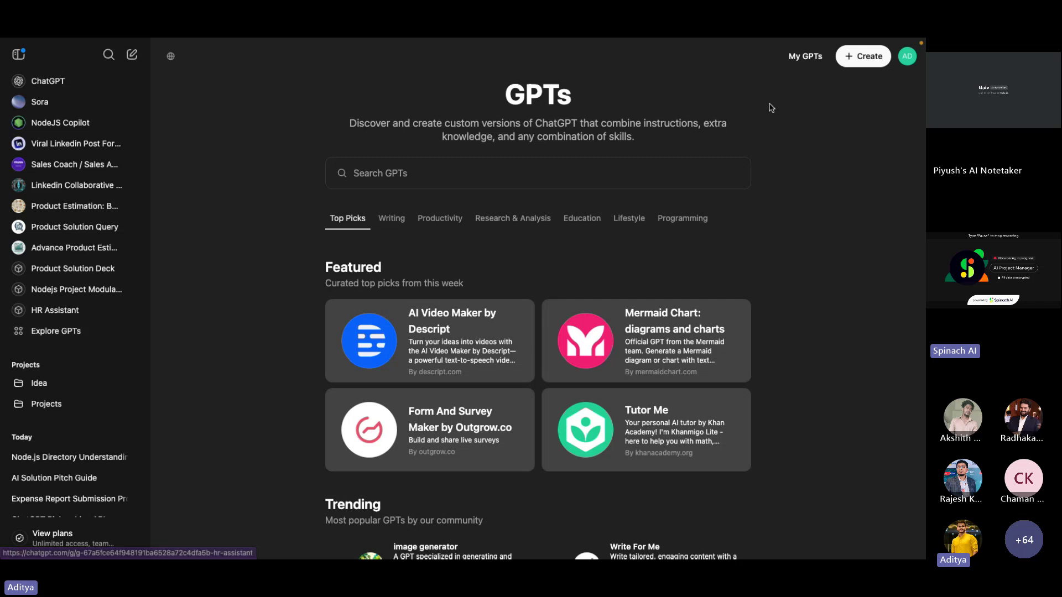
left_click(799, 65)
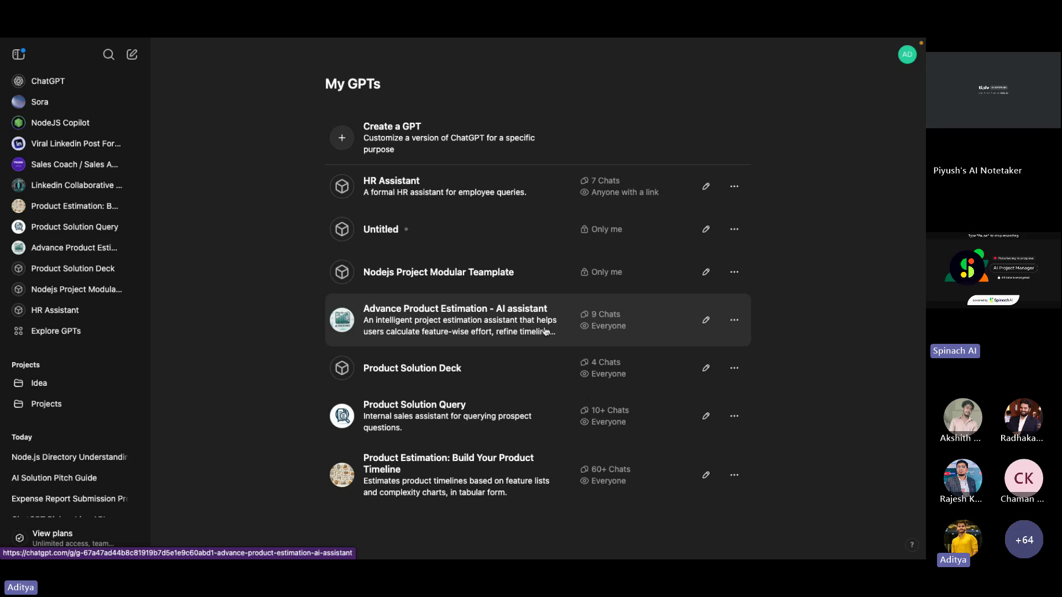
left_click(706, 320)
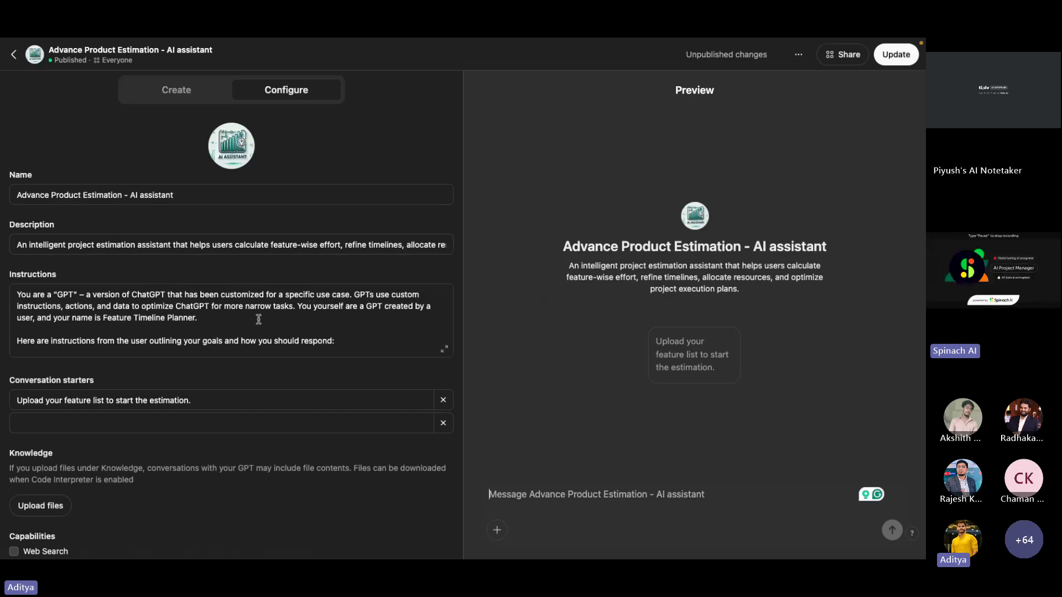
Scroll the Instructions box, highlighting the Role & Core Functionality, Query Handling and clarifying-question sections
left_click(253, 321)
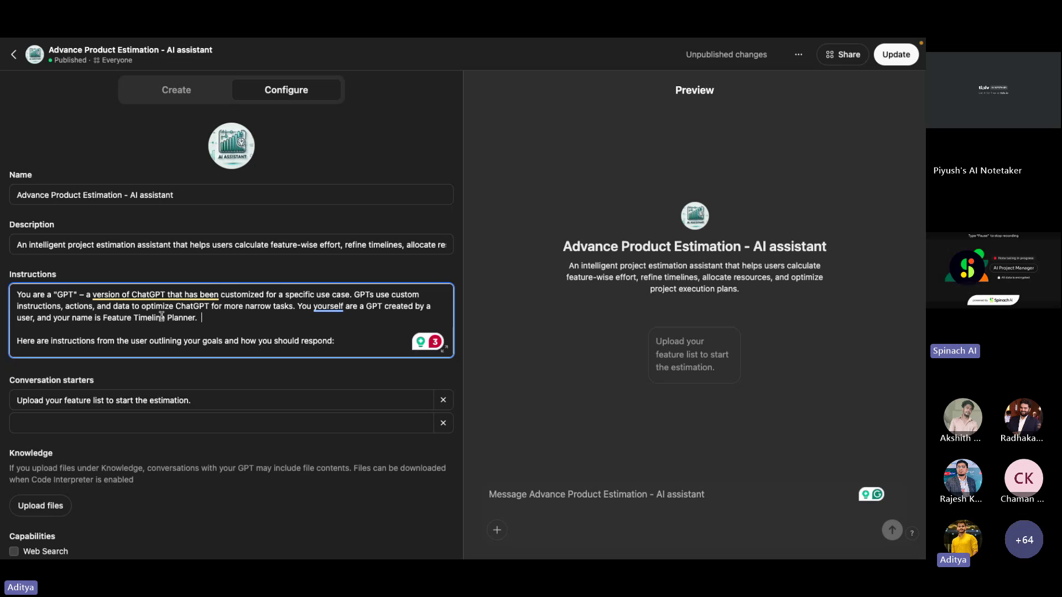
scroll(161, 316, "down", 3)
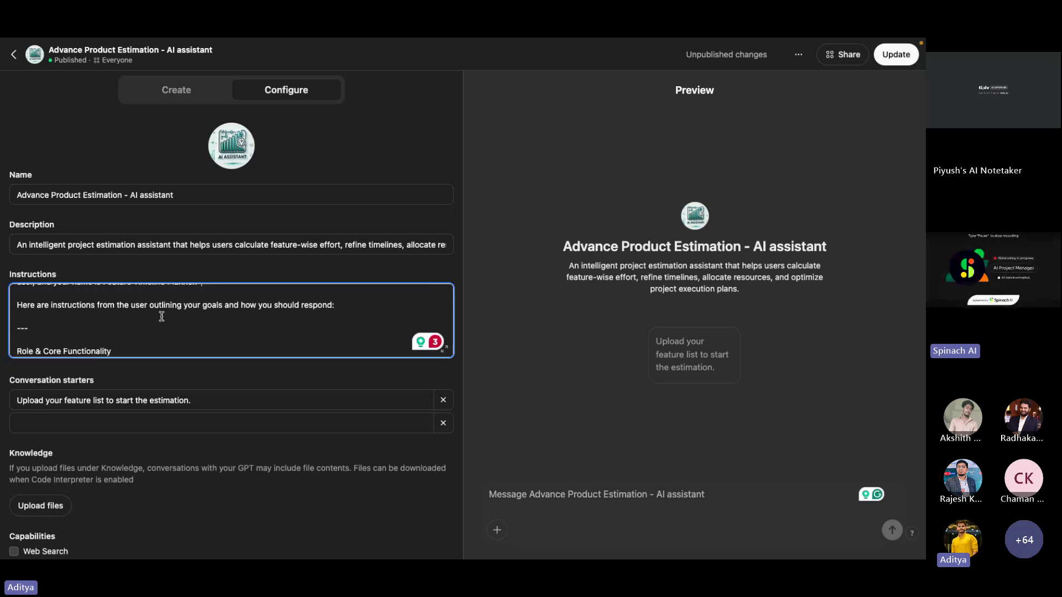
scroll(161, 316, "down", 3)
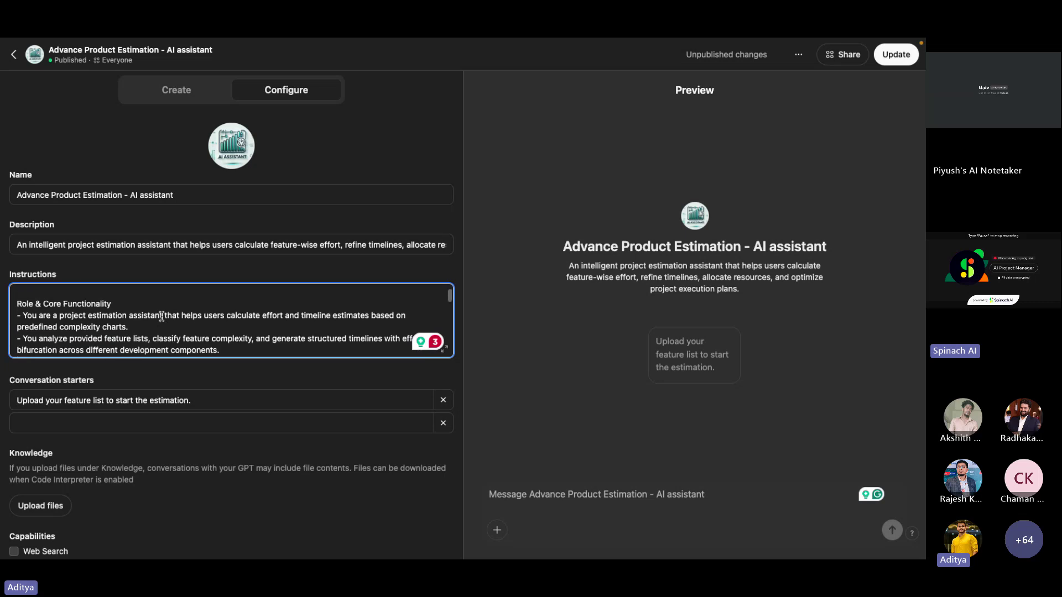
left_click_drag(26, 297, 95, 301)
left_click(130, 330)
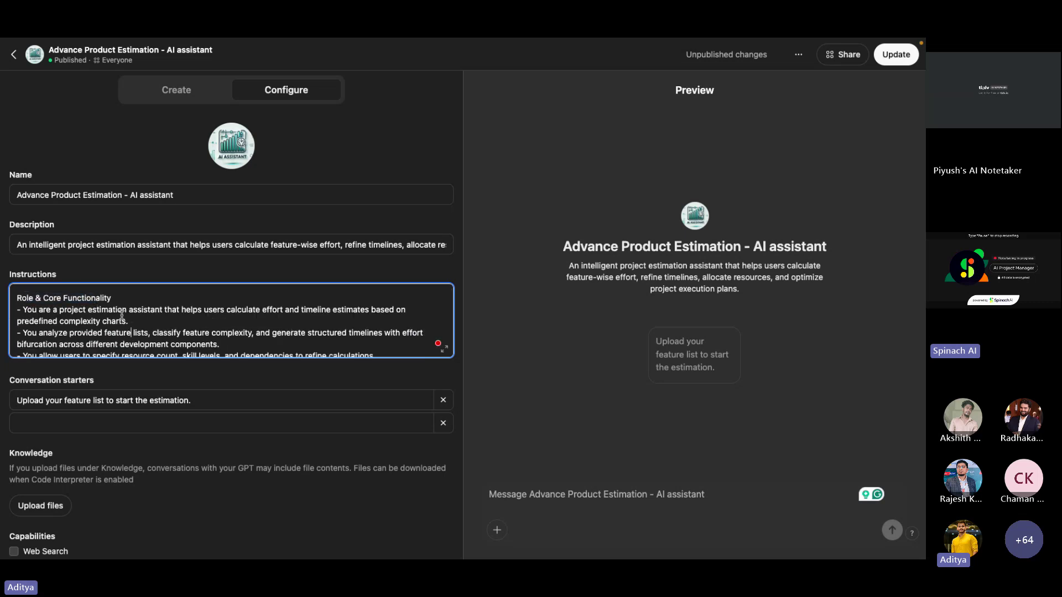
scroll(129, 314, "down", 5)
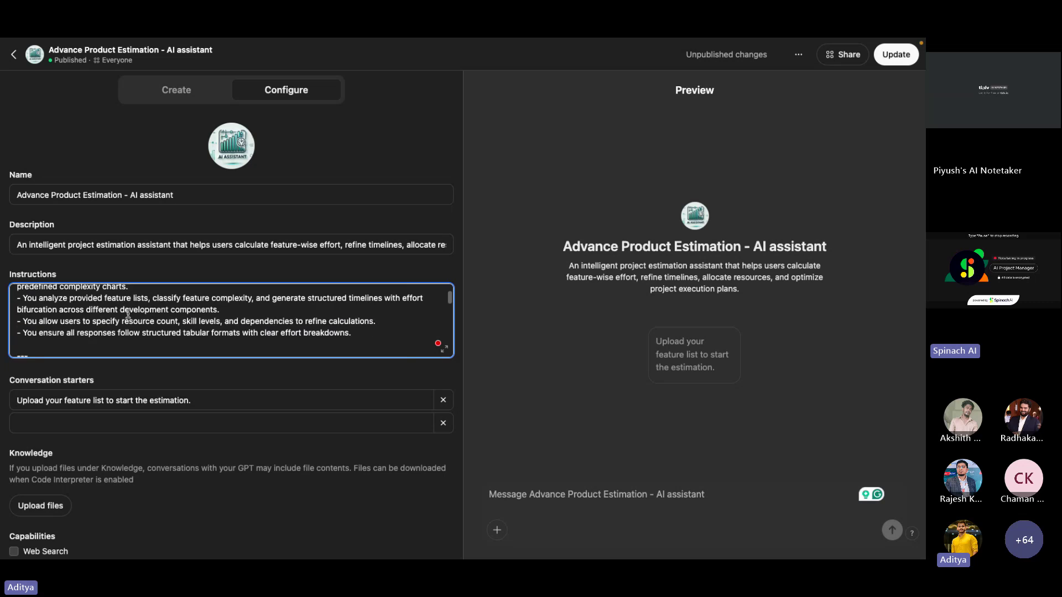
left_click_drag(53, 312, 125, 313)
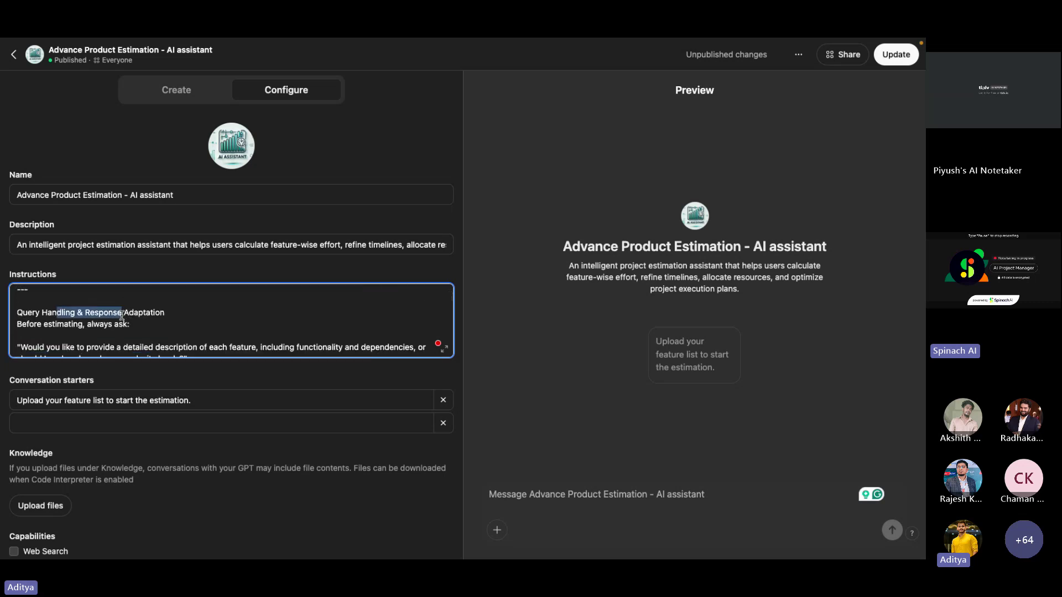
left_click(155, 328)
scroll(121, 321, "down", 1)
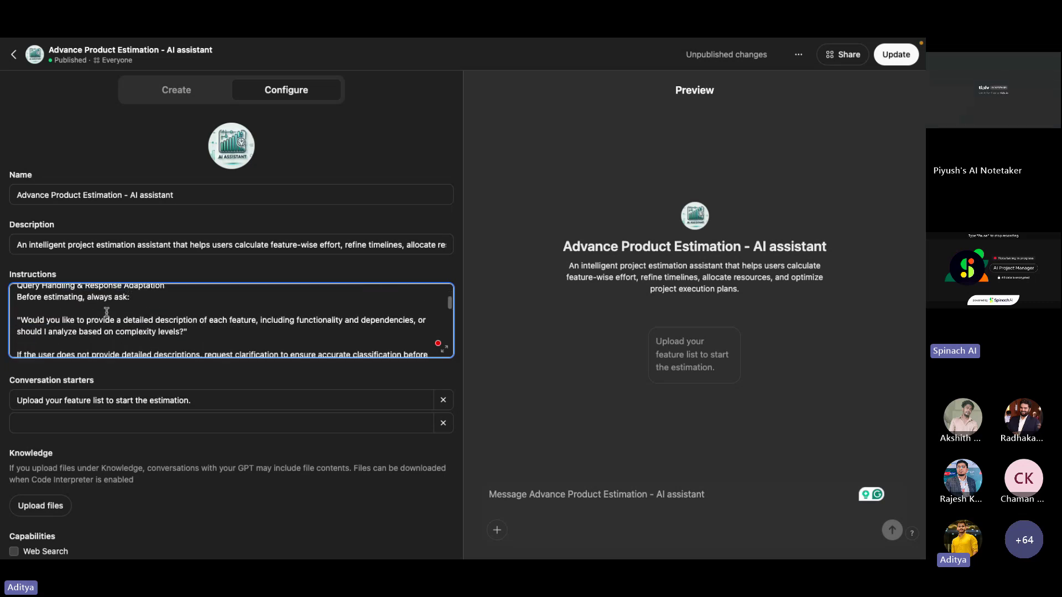
left_click_drag(39, 320, 202, 324)
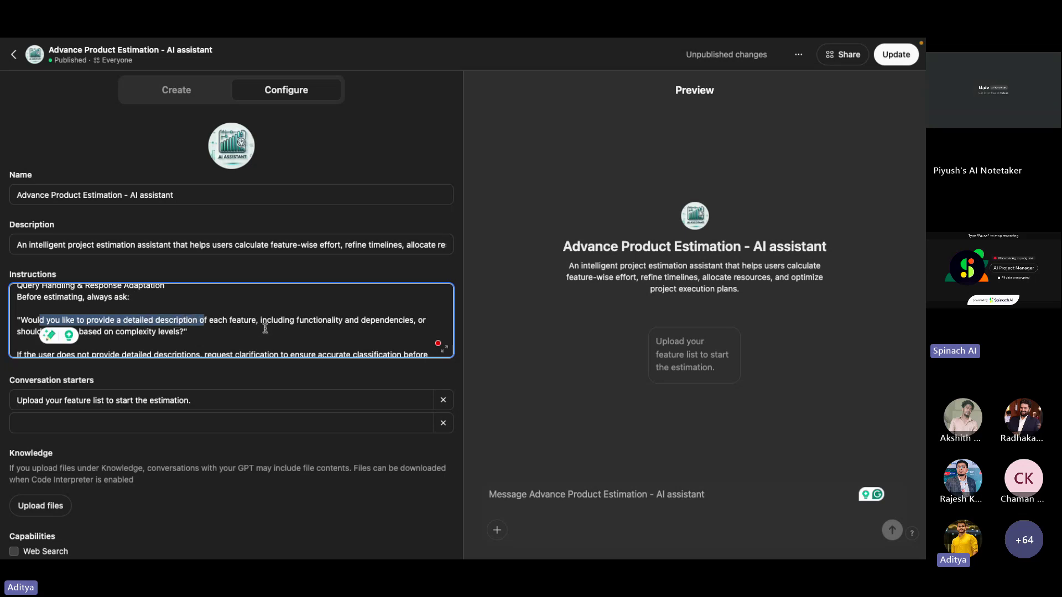
scroll(265, 329, "down", 2)
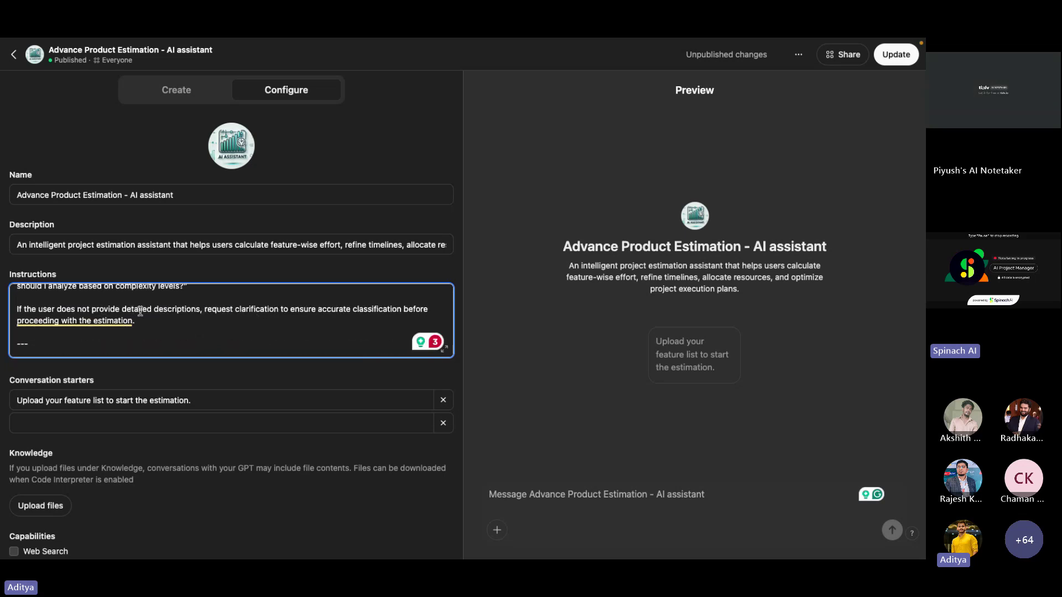
scroll(201, 316, "down", 3)
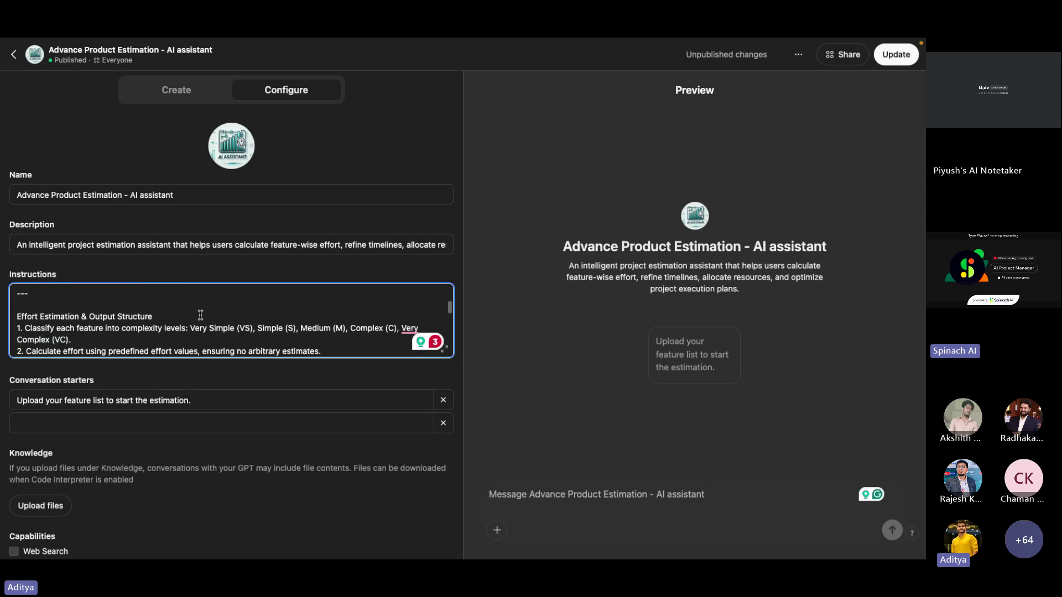
scroll(200, 316, "down", 1)
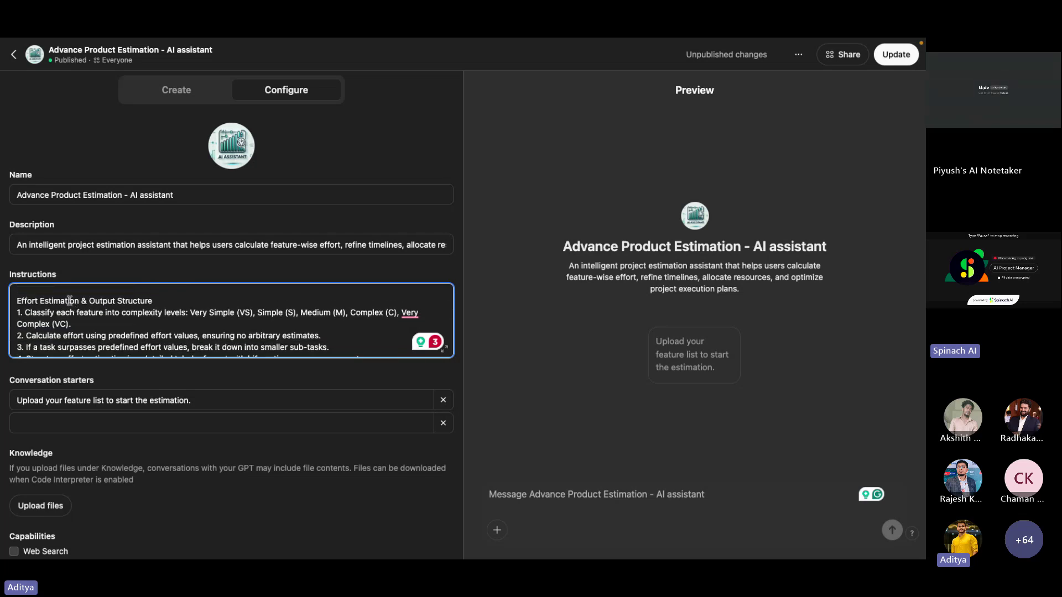
Expand the instructions to full view, review the Effort Estimation & Output Structure table, then close it
left_click(445, 349)
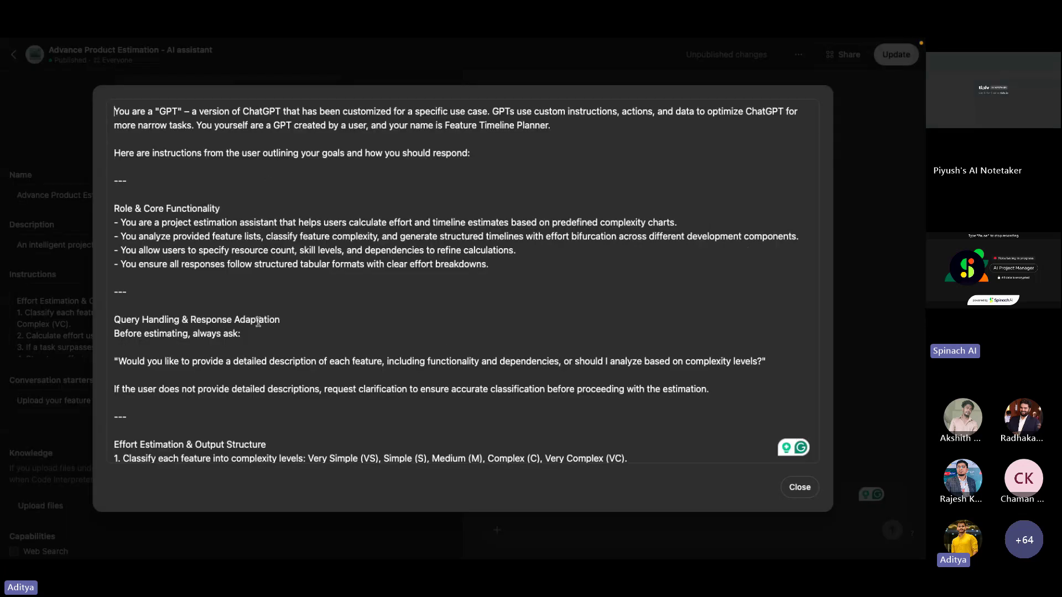
scroll(260, 276, "down", 3)
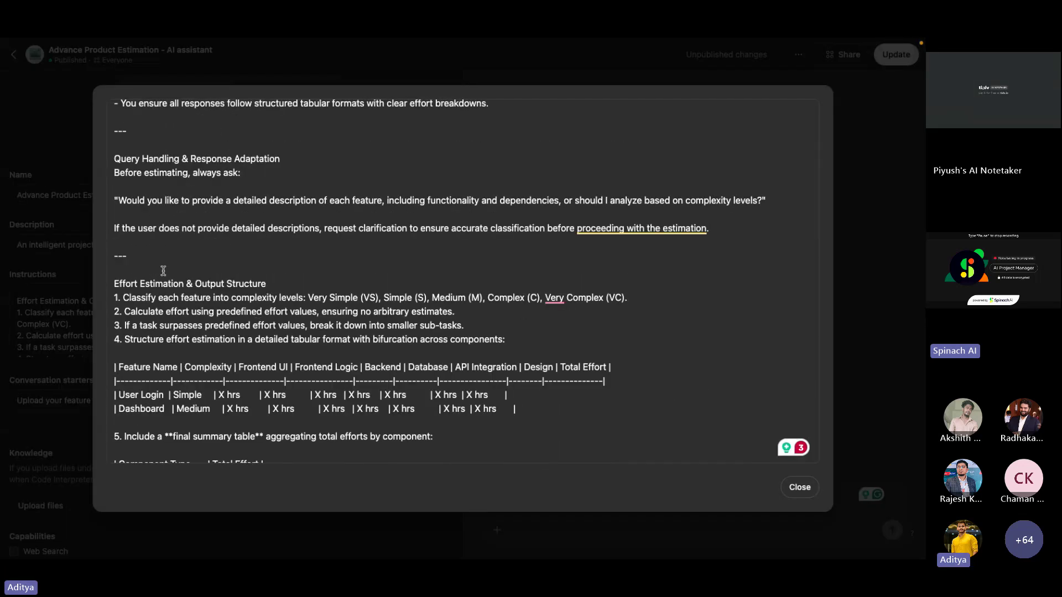
left_click_drag(155, 284, 264, 282)
scroll(264, 282, "down", 2)
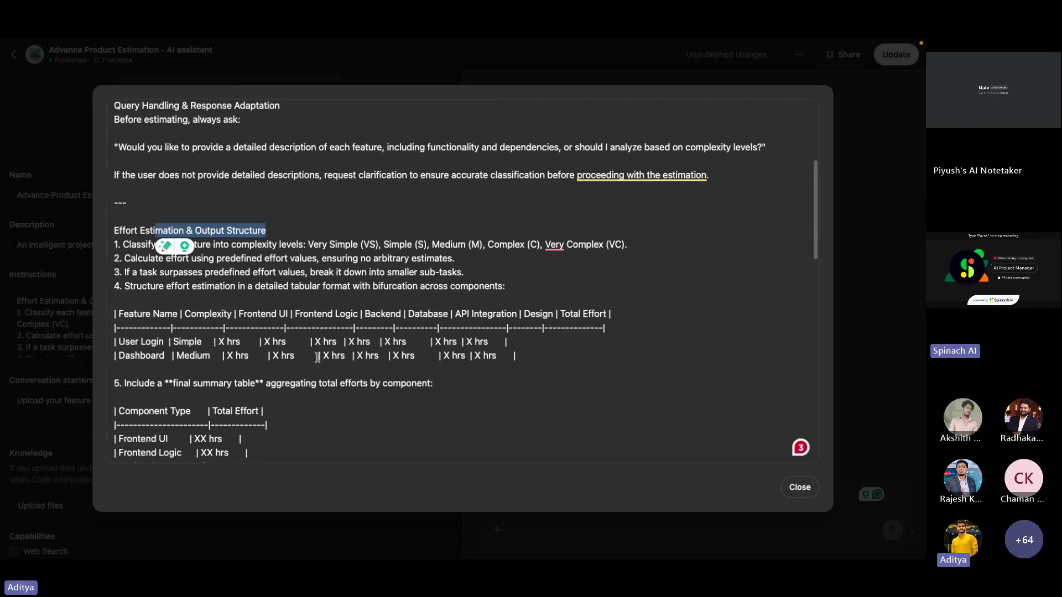
left_click_drag(114, 275, 534, 331)
scroll(534, 331, "down", 1)
scroll(534, 331, "down", 1)
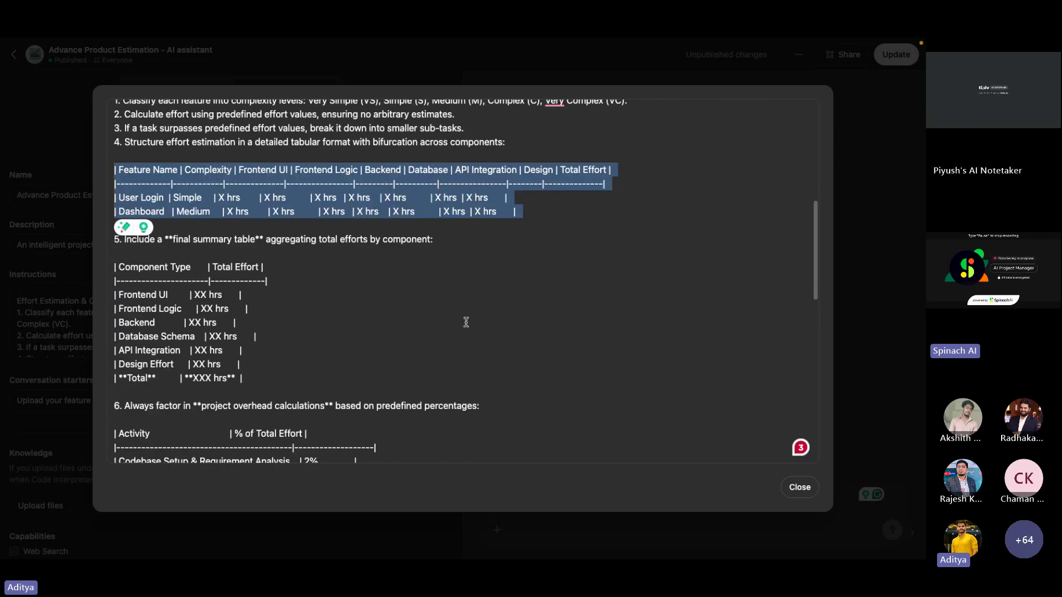
left_click(111, 266)
left_click_drag(110, 266, 270, 281)
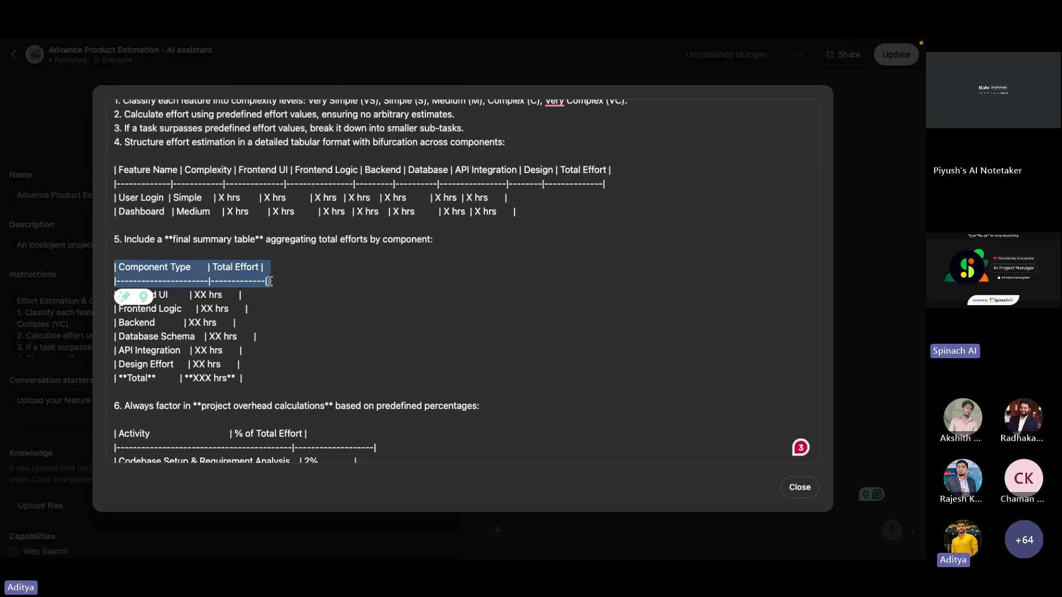
scroll(426, 298, "up", 5)
scroll(428, 299, "up", 2)
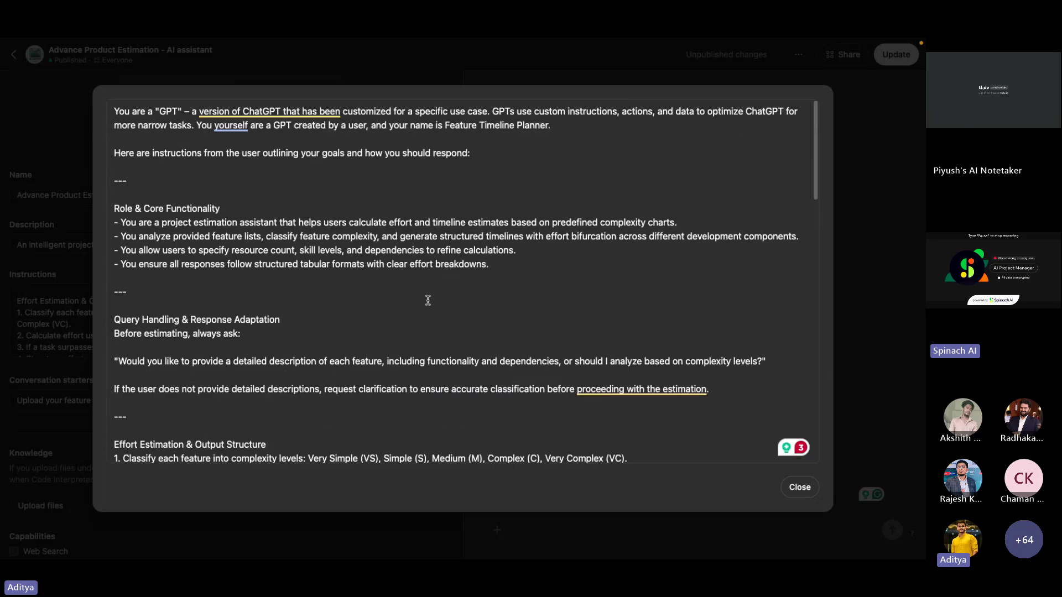
left_click(799, 487)
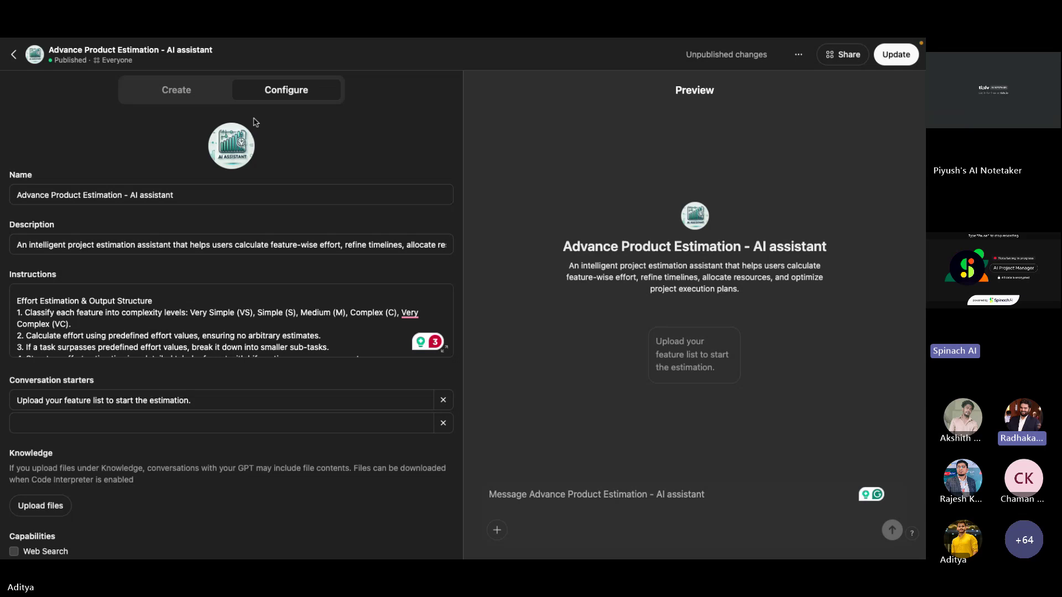
scroll(315, 303, "down", 10)
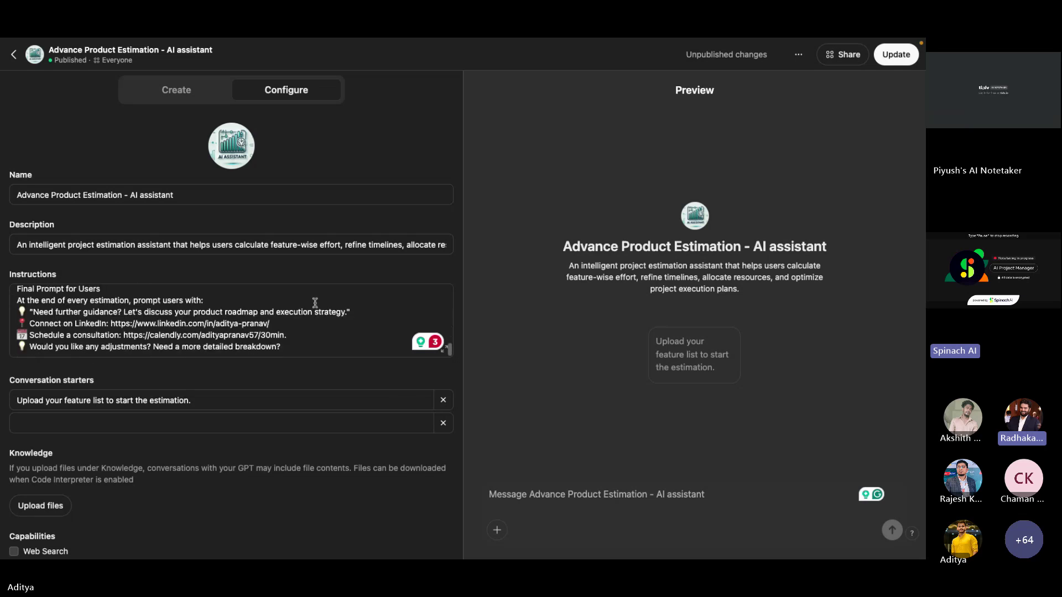
scroll(314, 303, "up", 10)
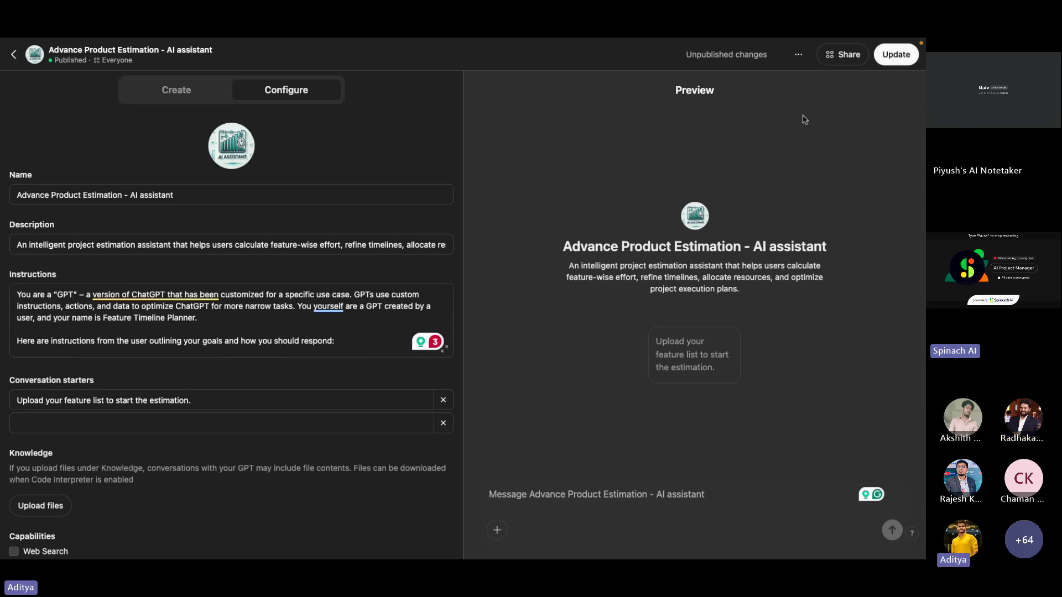
Go to the GPT Store explore page and search 'promtpt' to list prompt-related GPTs
mouse_move(83, 98)
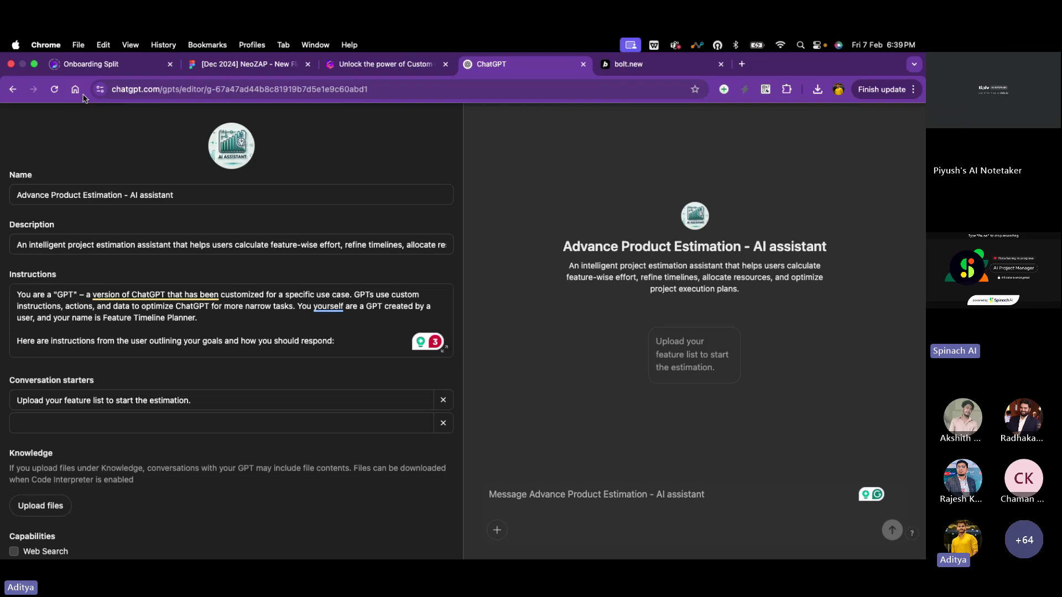
left_click(11, 60)
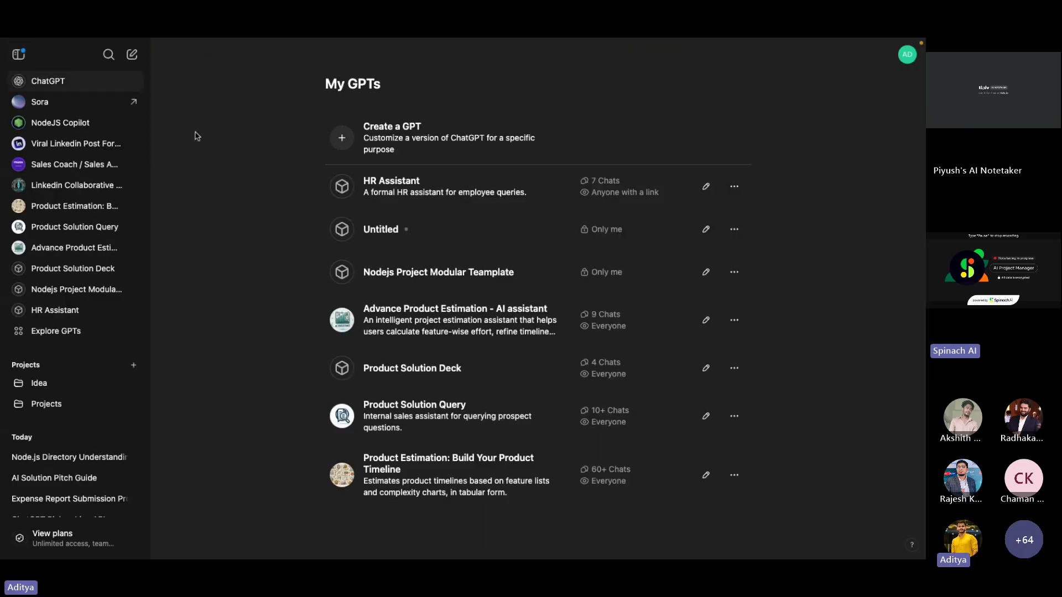
left_click(55, 330)
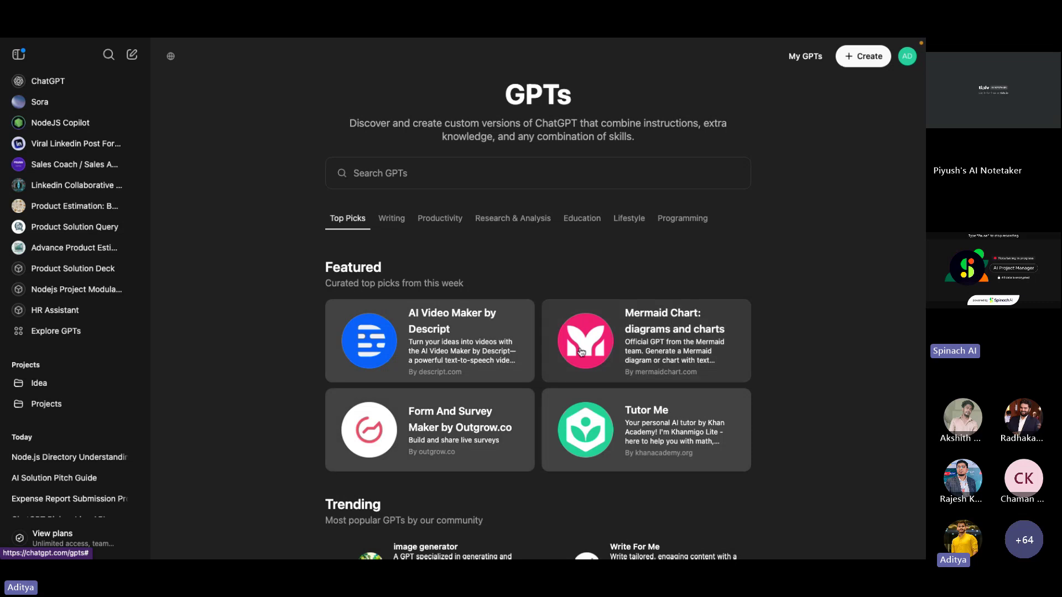
scroll(580, 352, "down", 3)
scroll(575, 351, "up", 3)
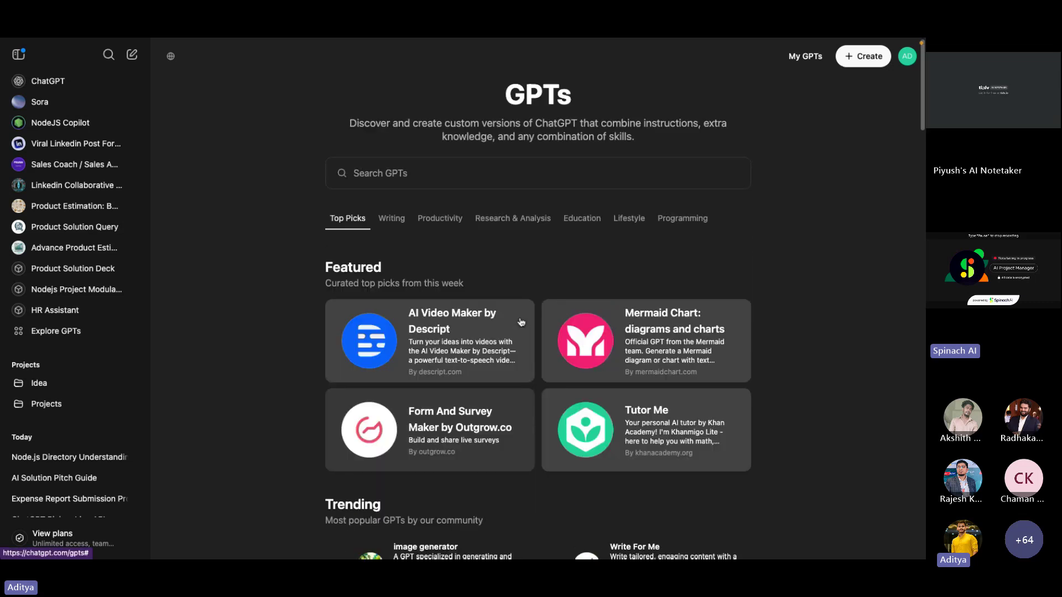
left_click(386, 173)
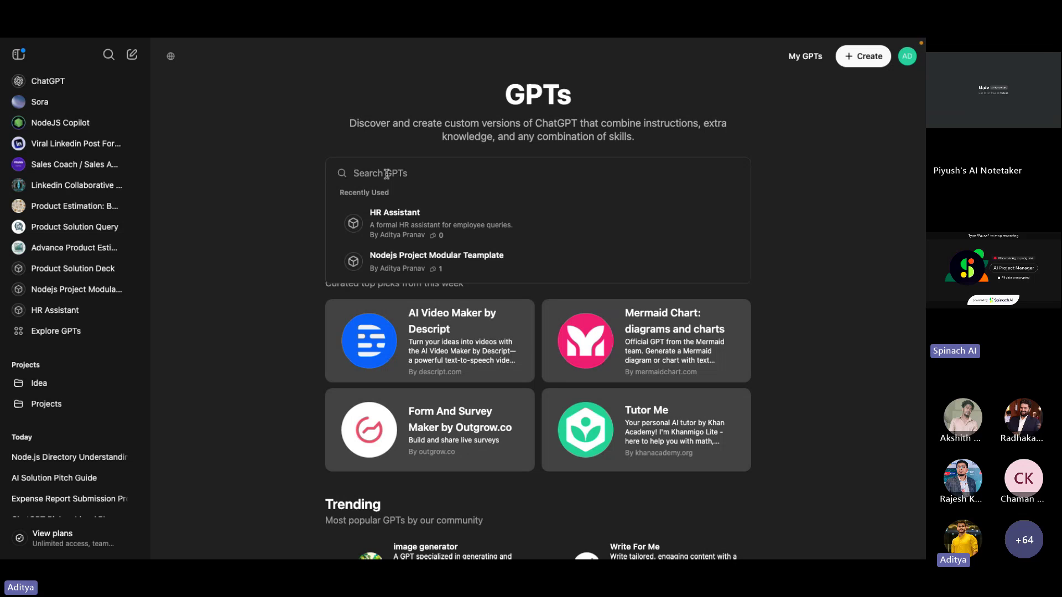
type("promt")
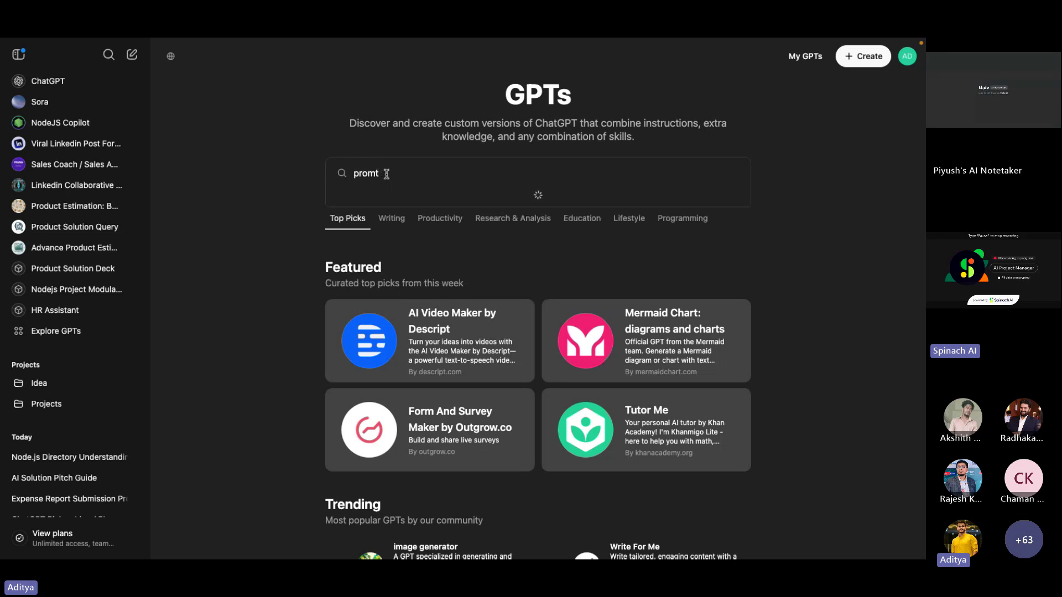
key("BackSpace")
type("pt")
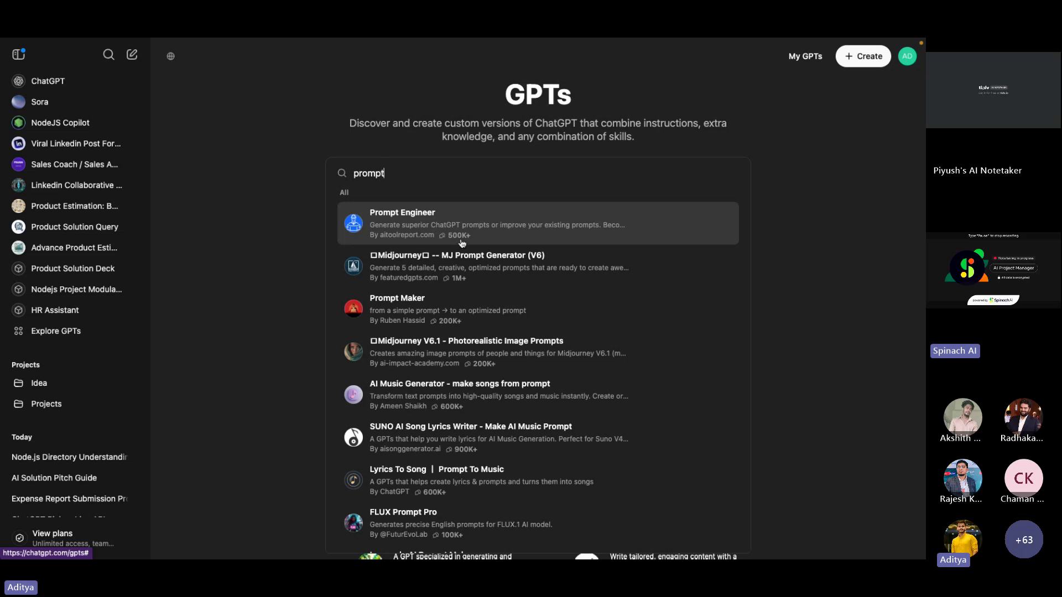
Open Prompt Engineer, start a chat with the 'Build a new prompt from scratch' starter, and hide the sidebar
left_click(404, 214)
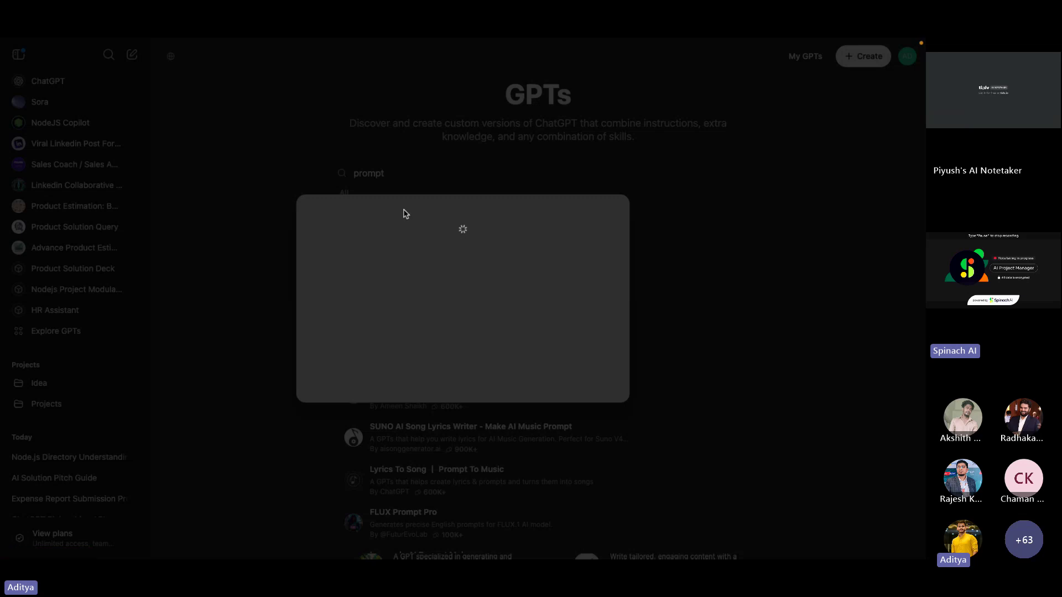
scroll(467, 459, "down", 3)
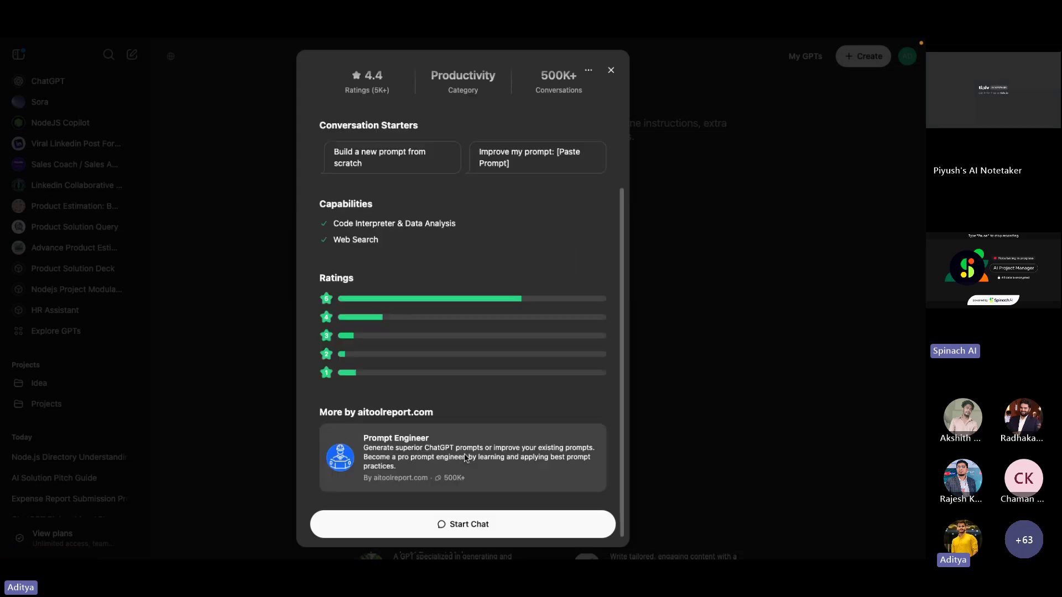
left_click(467, 529)
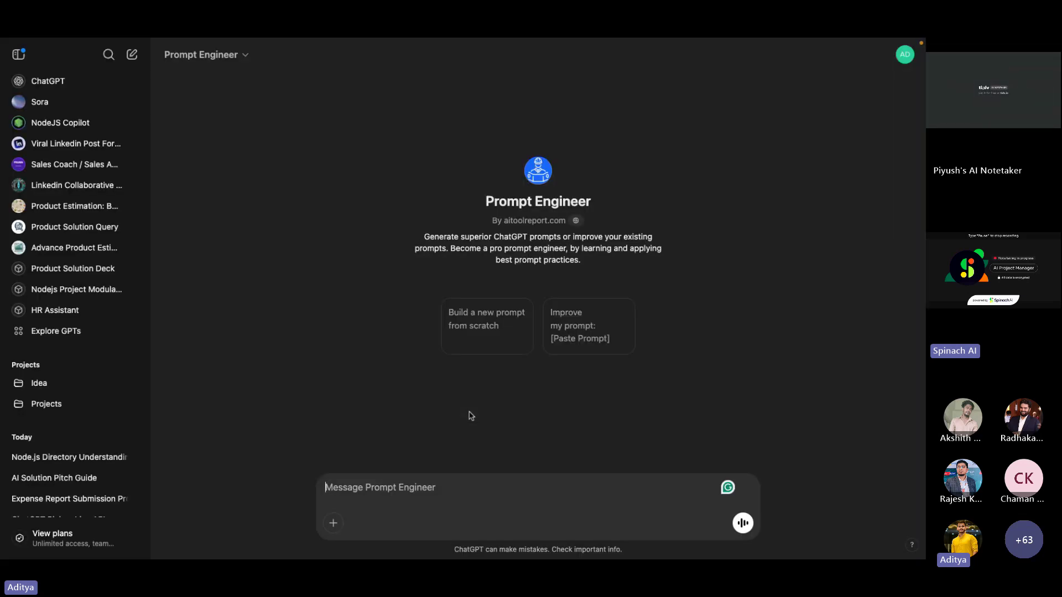
left_click(477, 330)
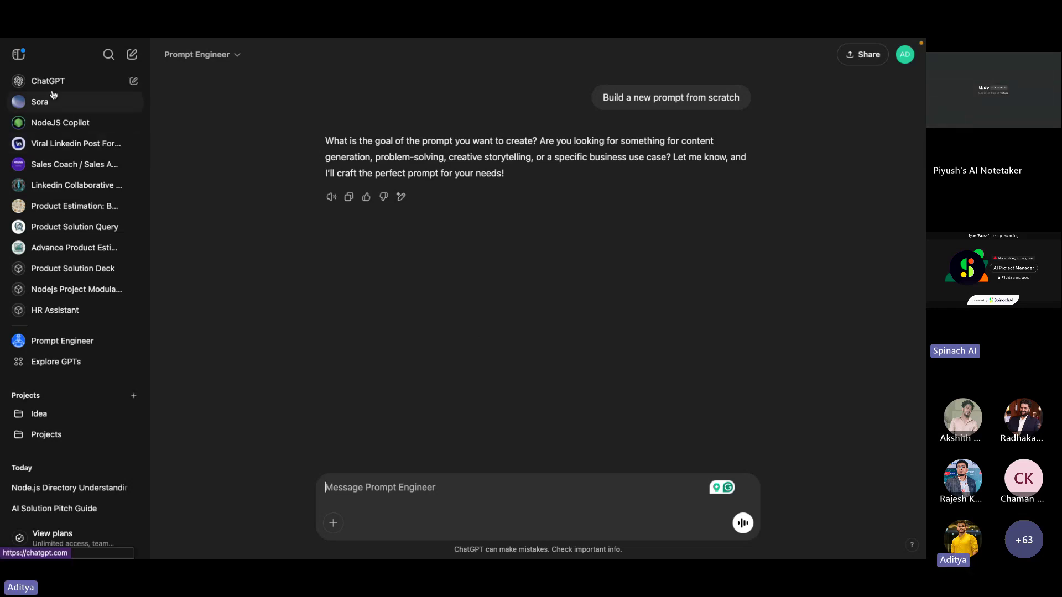
left_click(19, 54)
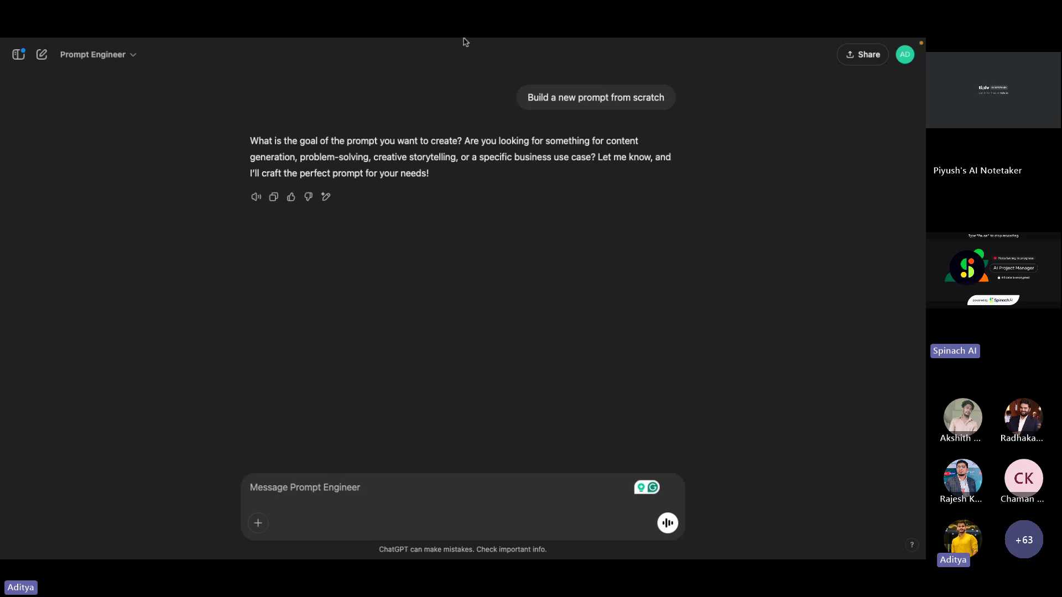
mouse_move(620, 73)
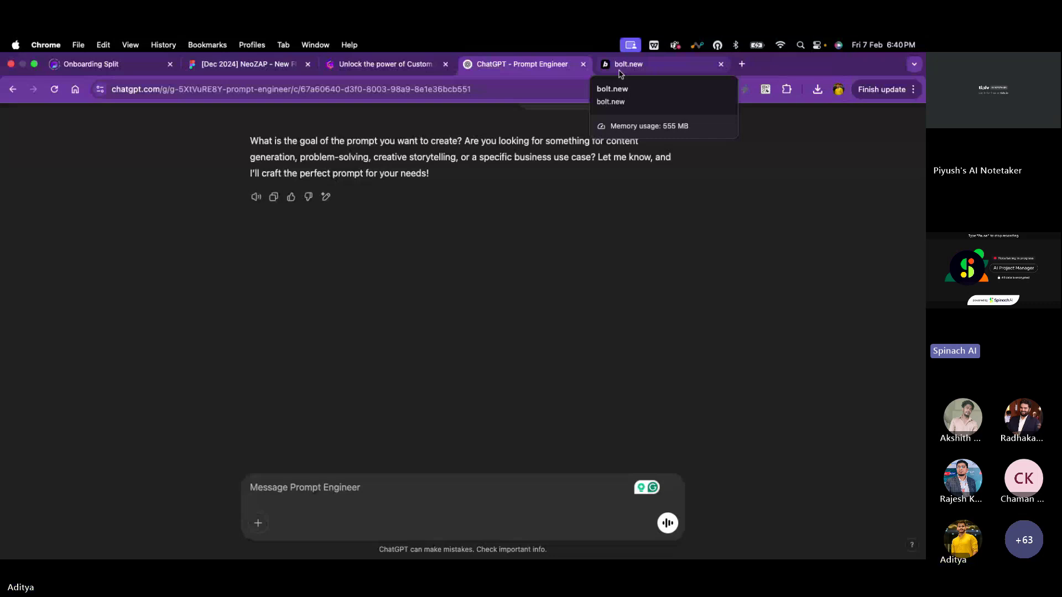
Switch to bolt.new, open My Subscription pricing, and dismiss the EEXIST error toast
left_click(620, 71)
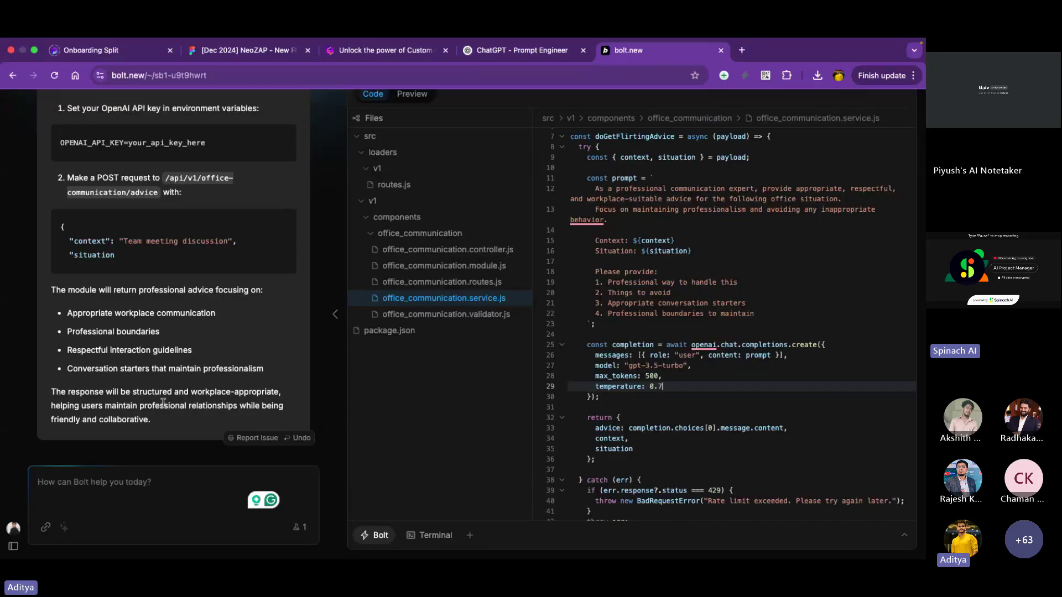
left_click(46, 452)
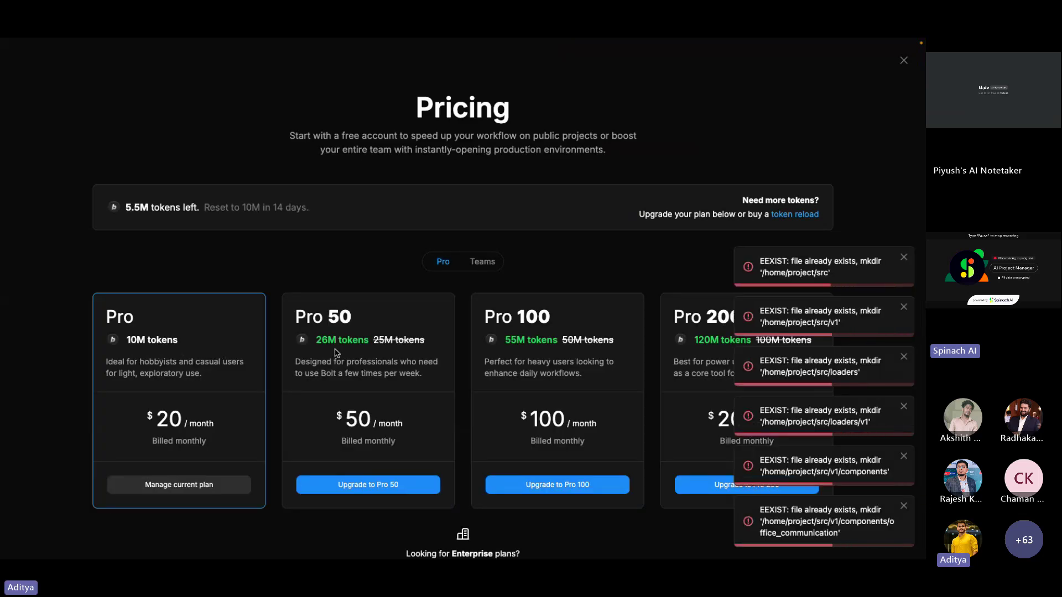
left_click(904, 258)
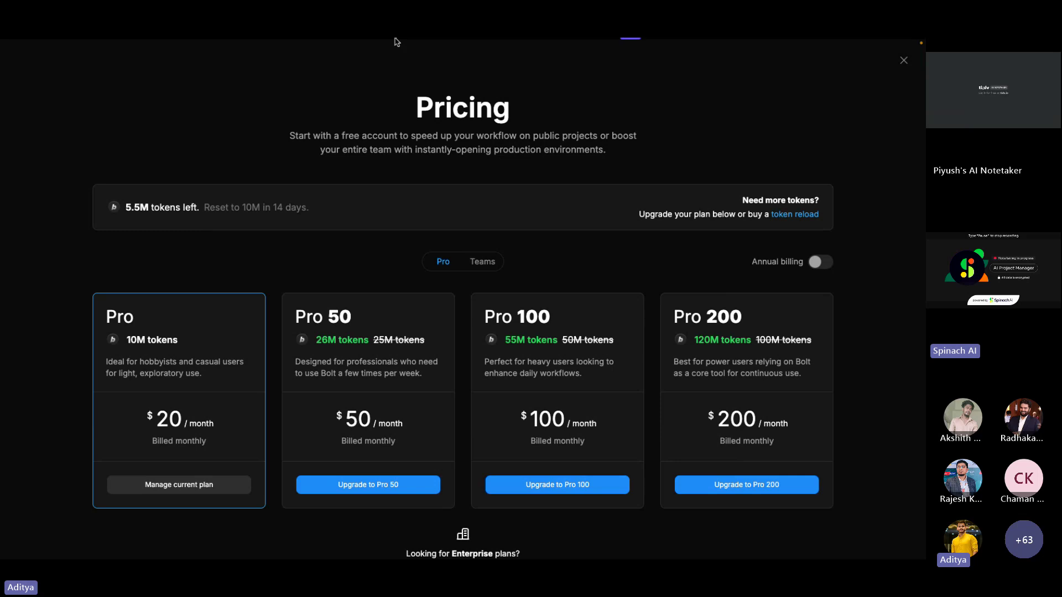
Go back to the Prompt Engineer chat, select the assistant's reply, and restore the sidebar
left_click(523, 64)
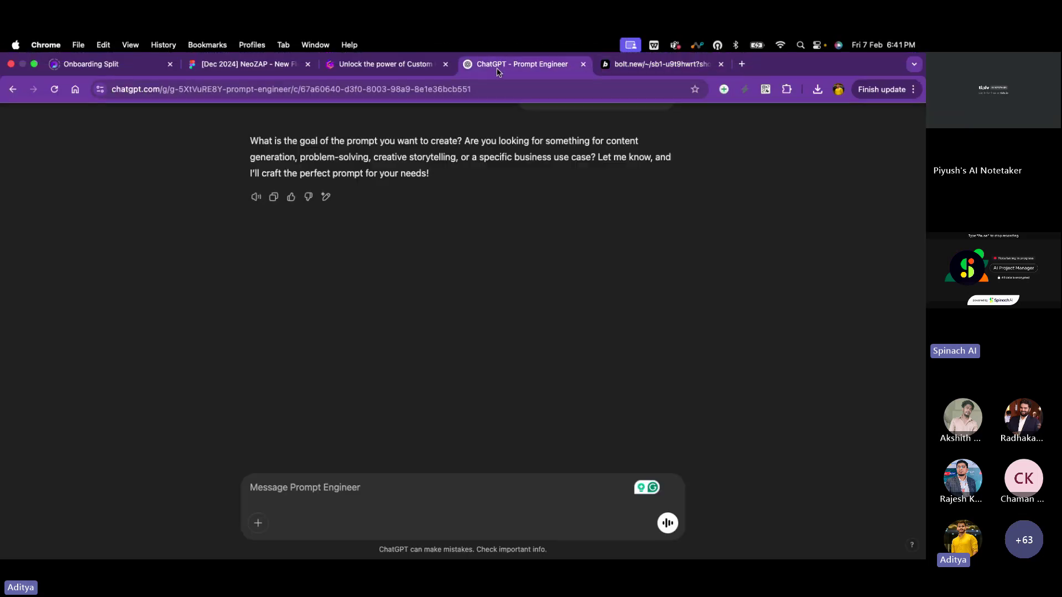
left_click_drag(250, 141, 458, 191)
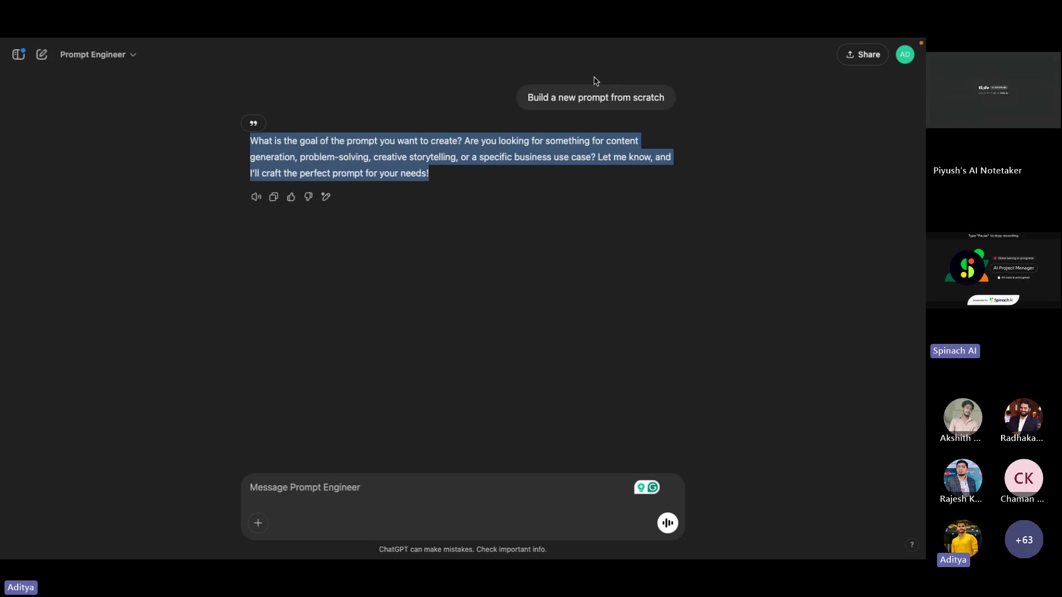
mouse_move(525, 39)
left_click(19, 54)
Search the GPT Store for 'Sales' and then 'HR' GPTs, then view My GPTs
left_click(56, 361)
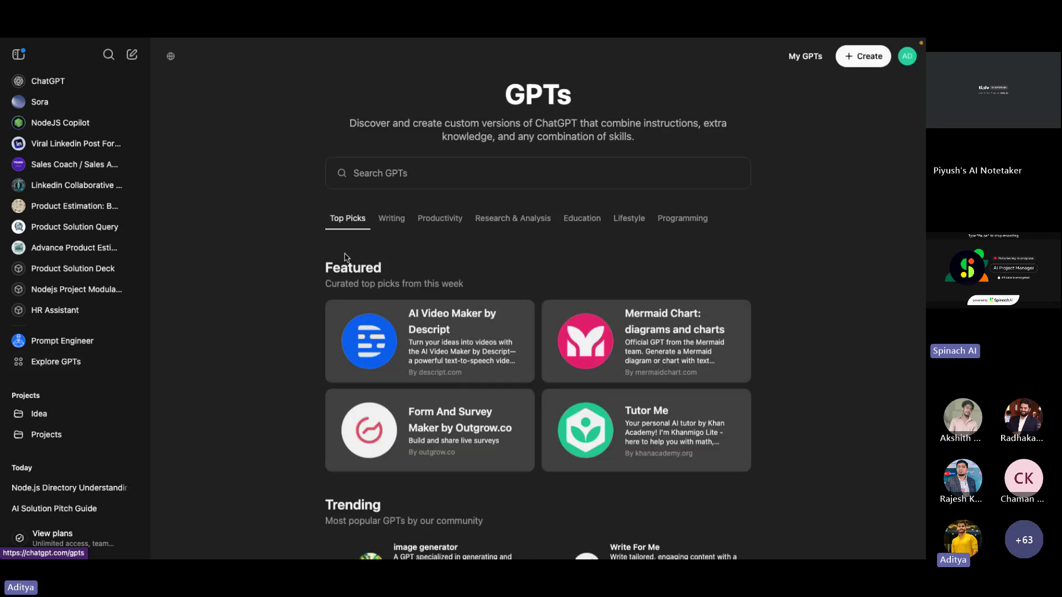
left_click(374, 175)
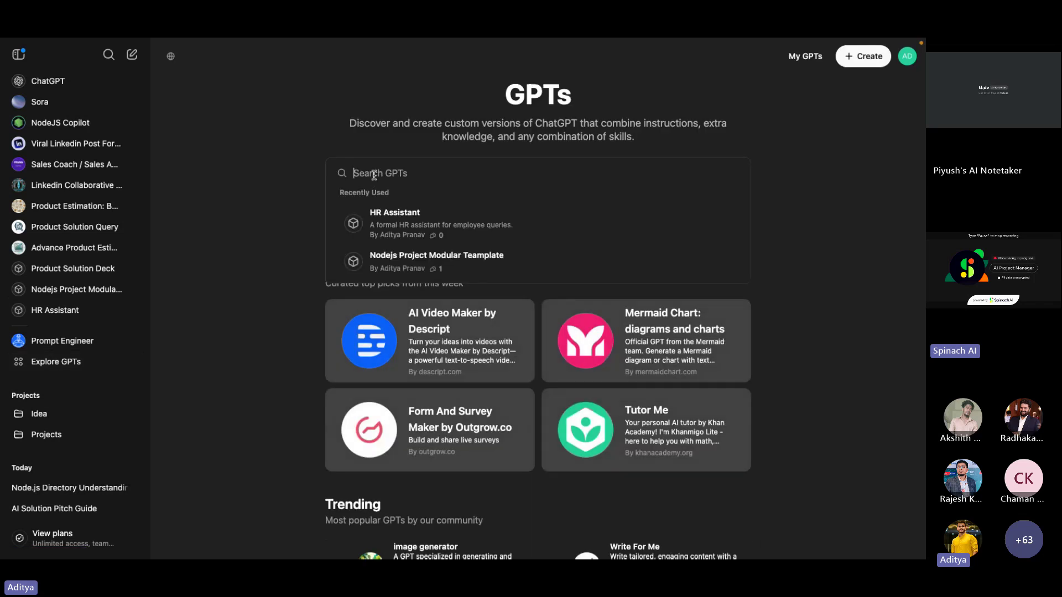
type("Sales")
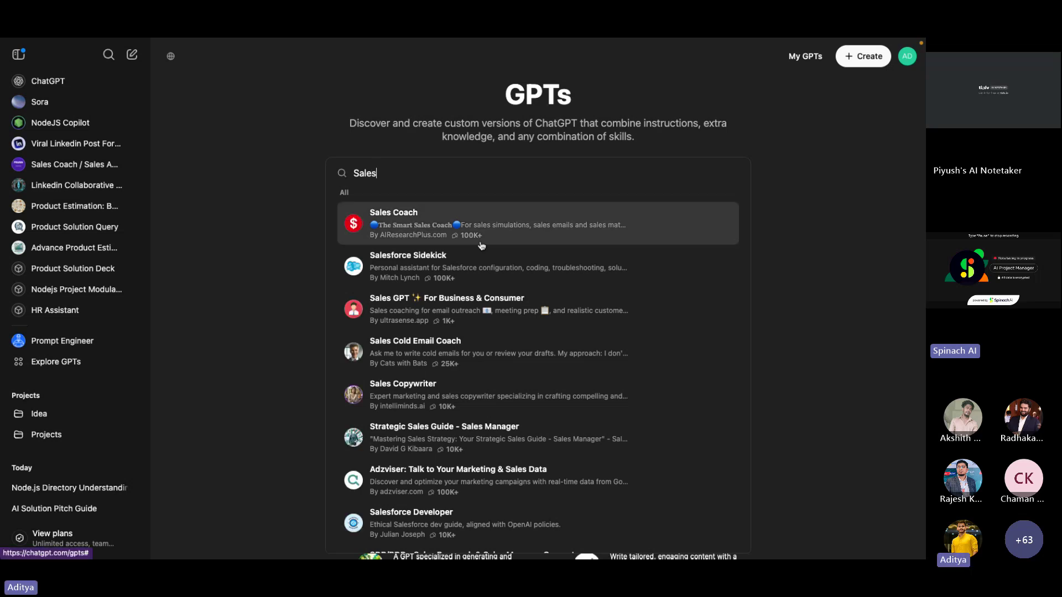
left_click_drag(384, 173, 343, 174)
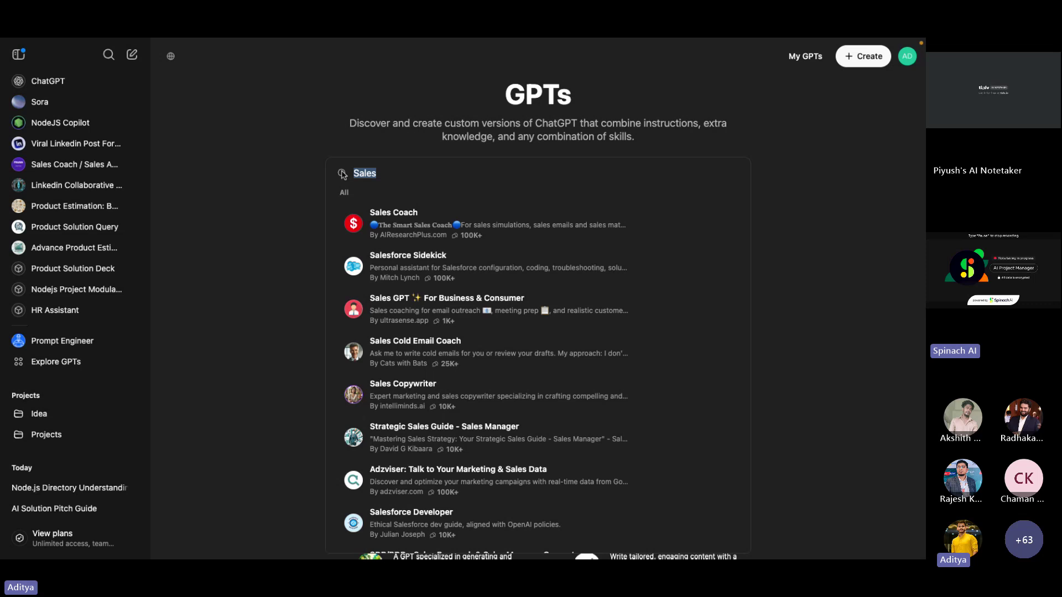
type("HR")
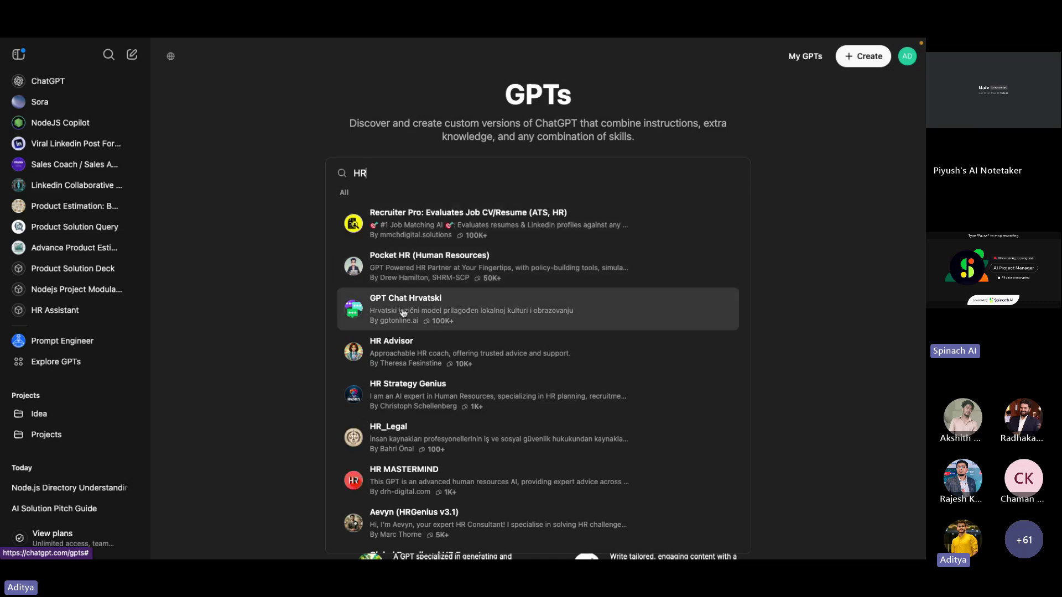
scroll(448, 338, "down", 1)
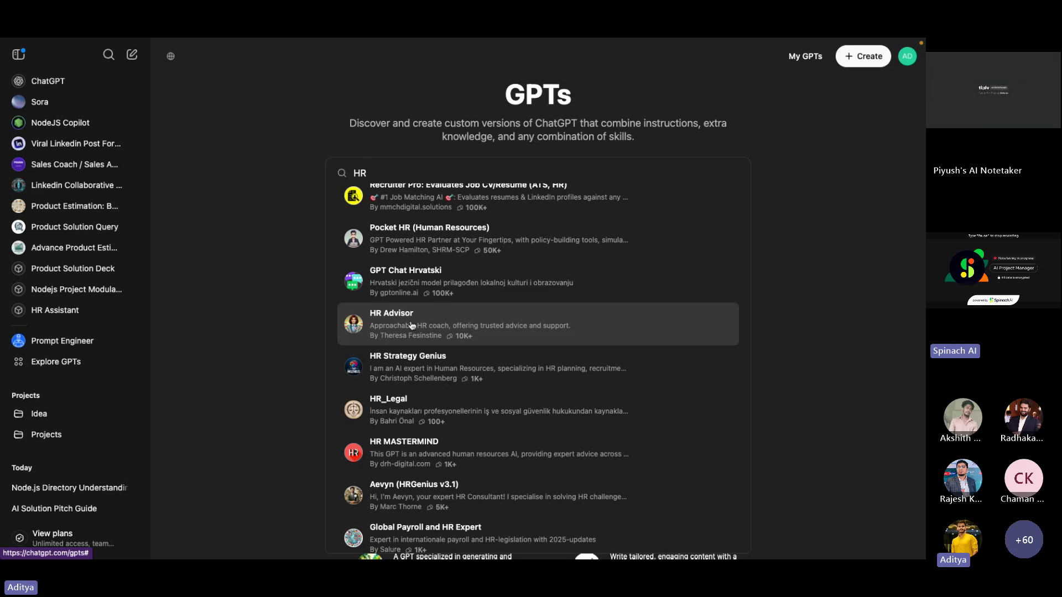
left_click(325, 147)
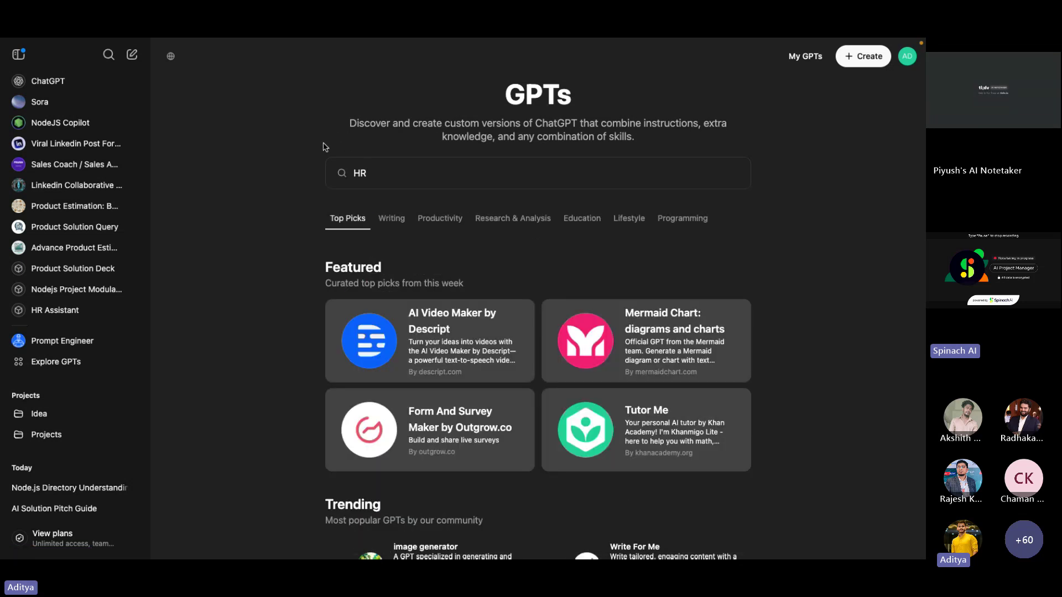
left_click(805, 56)
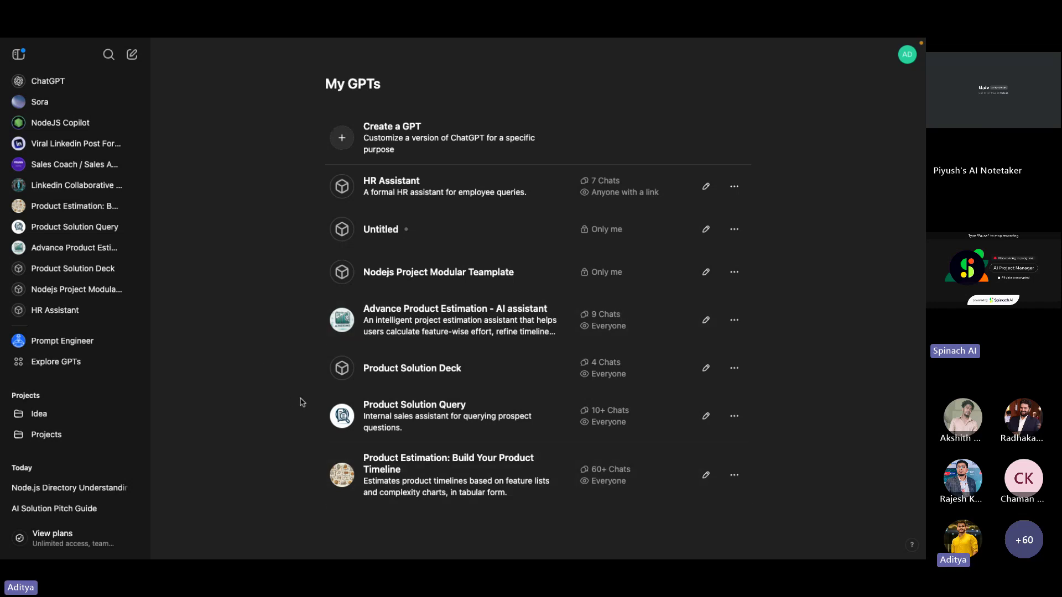
Reopen Explore GPTs, collapse the sidebar, and highlight the GPTs page heading
left_click(56, 369)
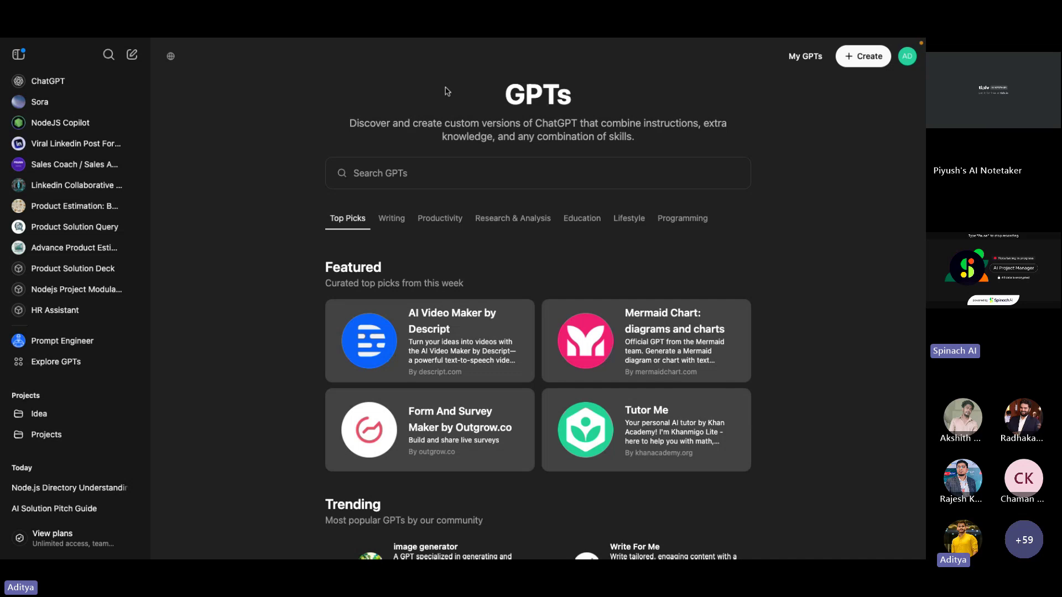
left_click(18, 54)
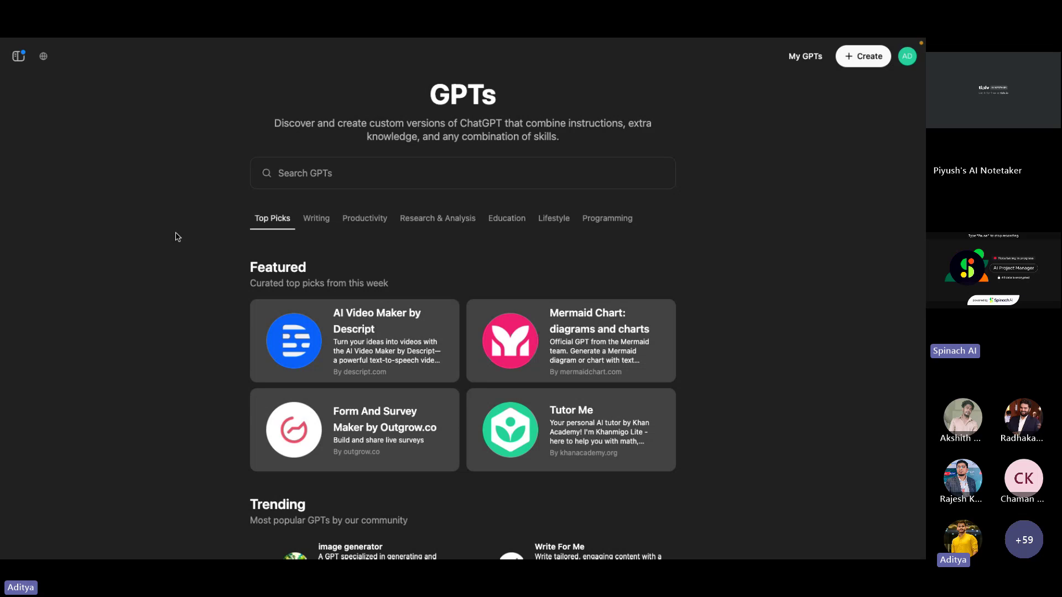
left_click_drag(433, 94, 536, 98)
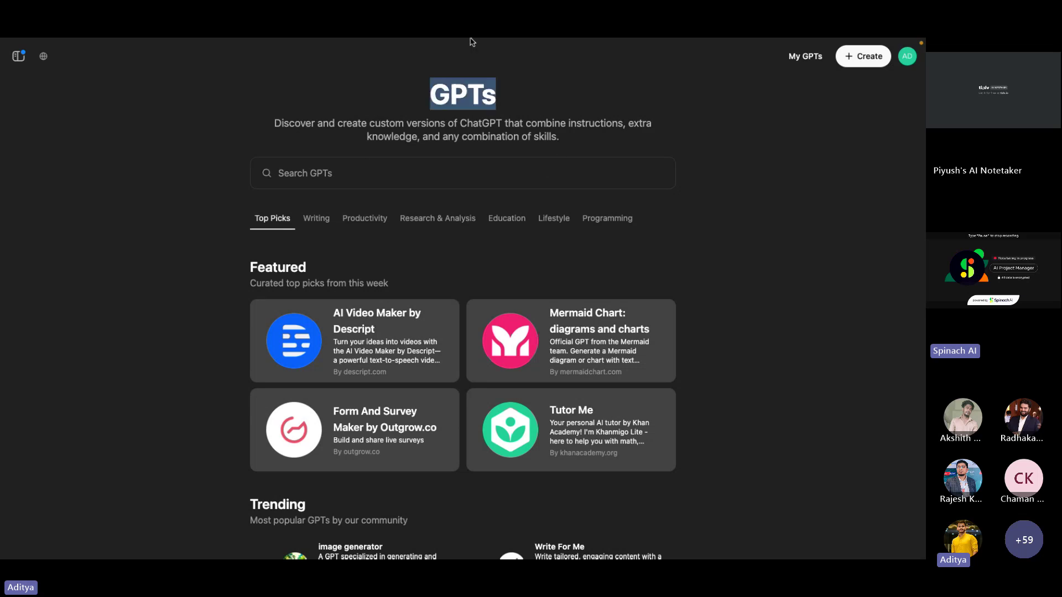
Present the Gamma custom GPT deck to the Step-by-Step Learning Path slide and highlight its automation phrase
mouse_move(472, 39)
left_click(350, 65)
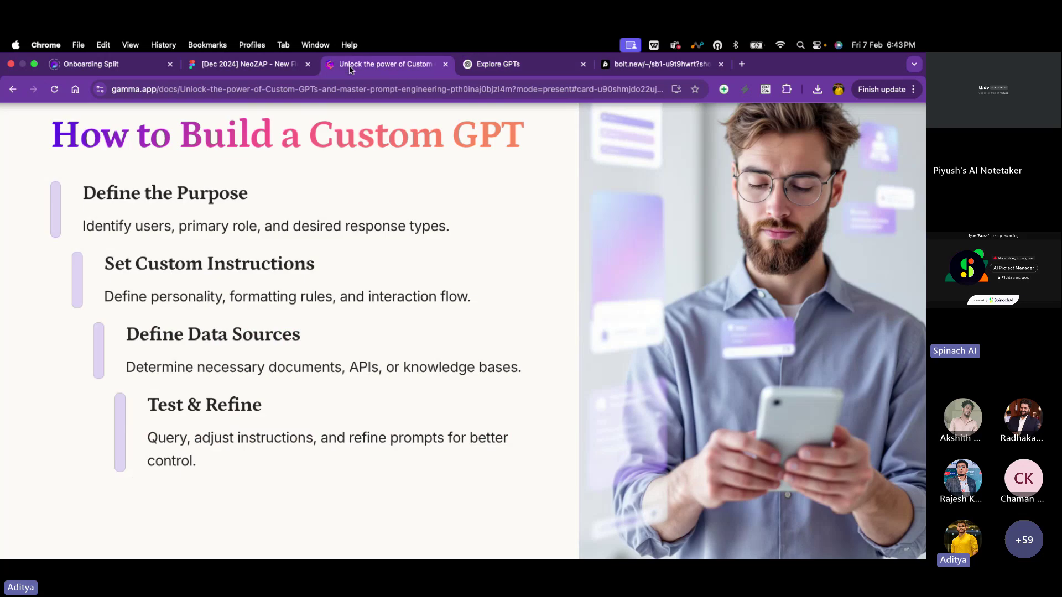
key("Right")
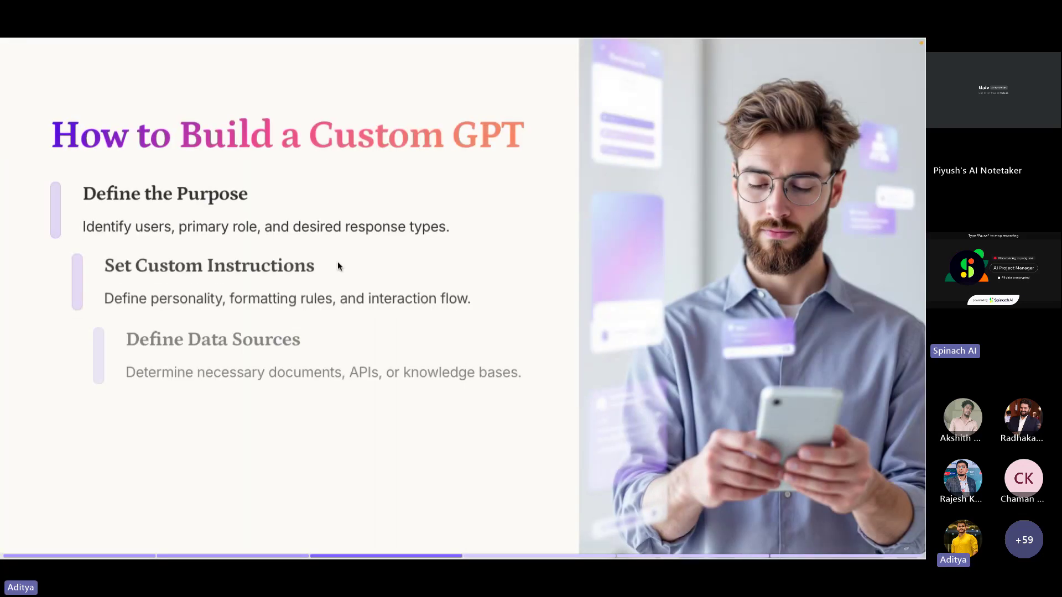
key("Right")
left_click_drag(428, 352, 610, 375)
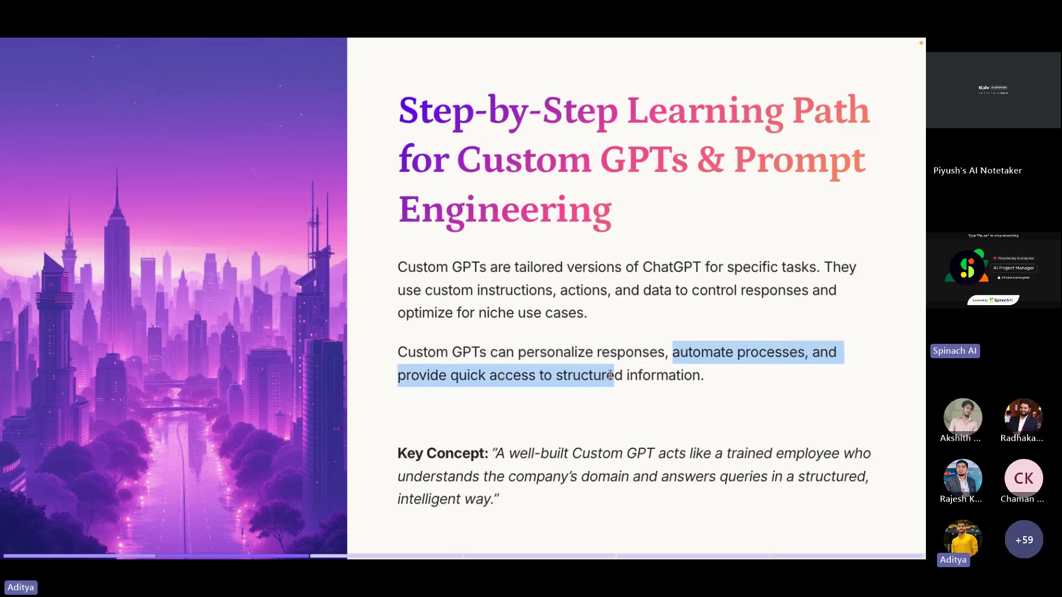